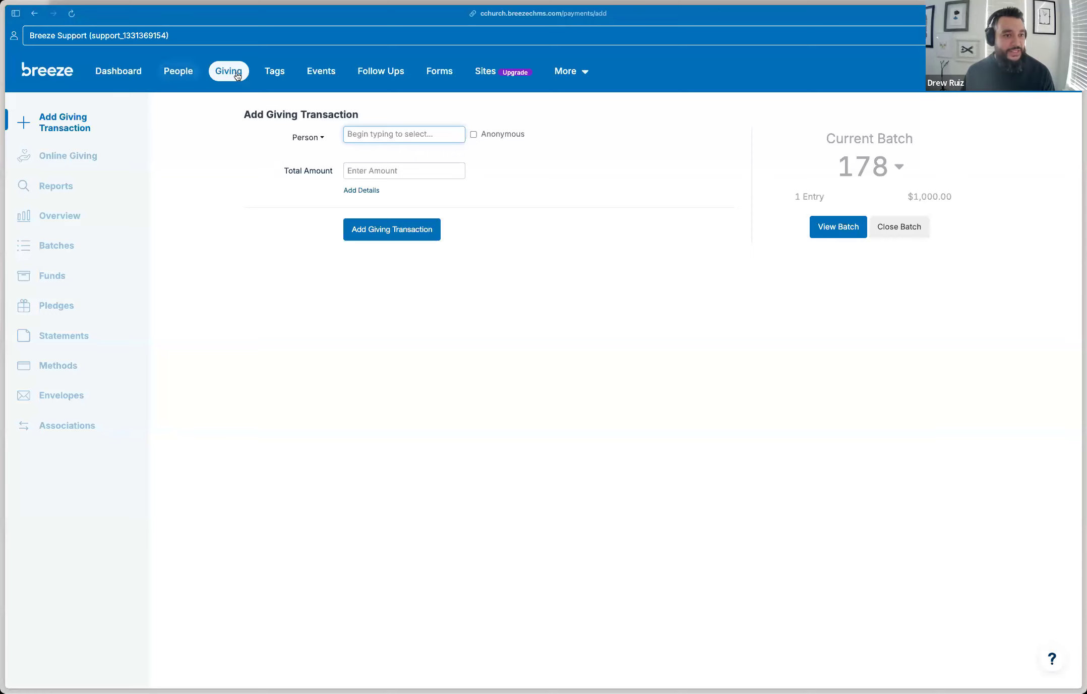
Check the unassociated payments listed for online giving
click(40, 93)
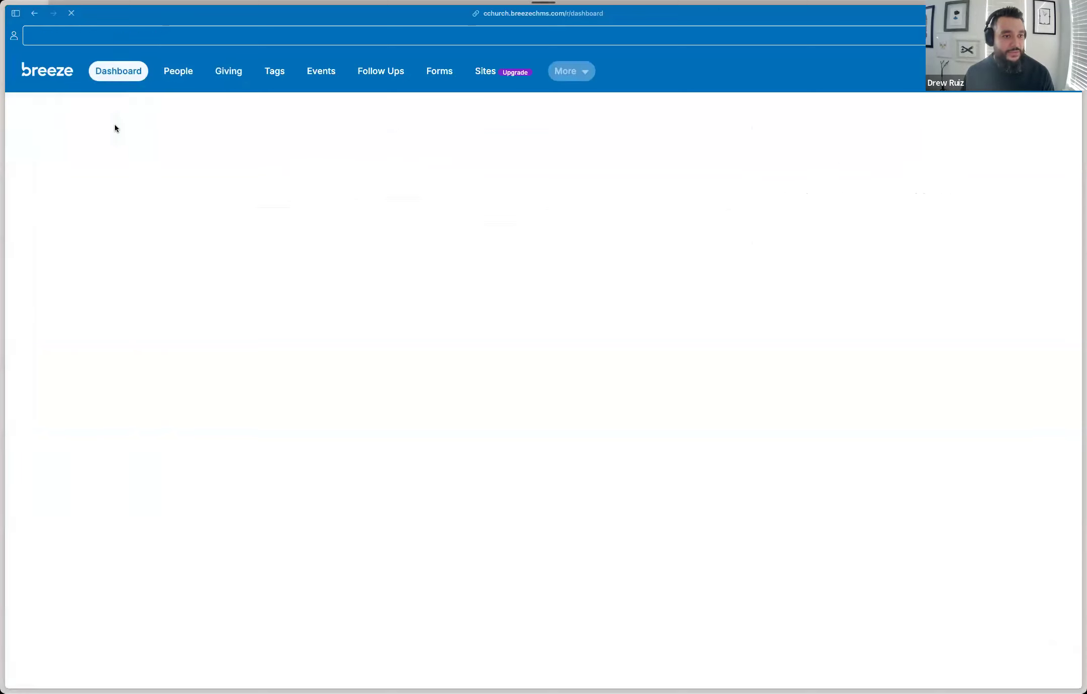
click(233, 77)
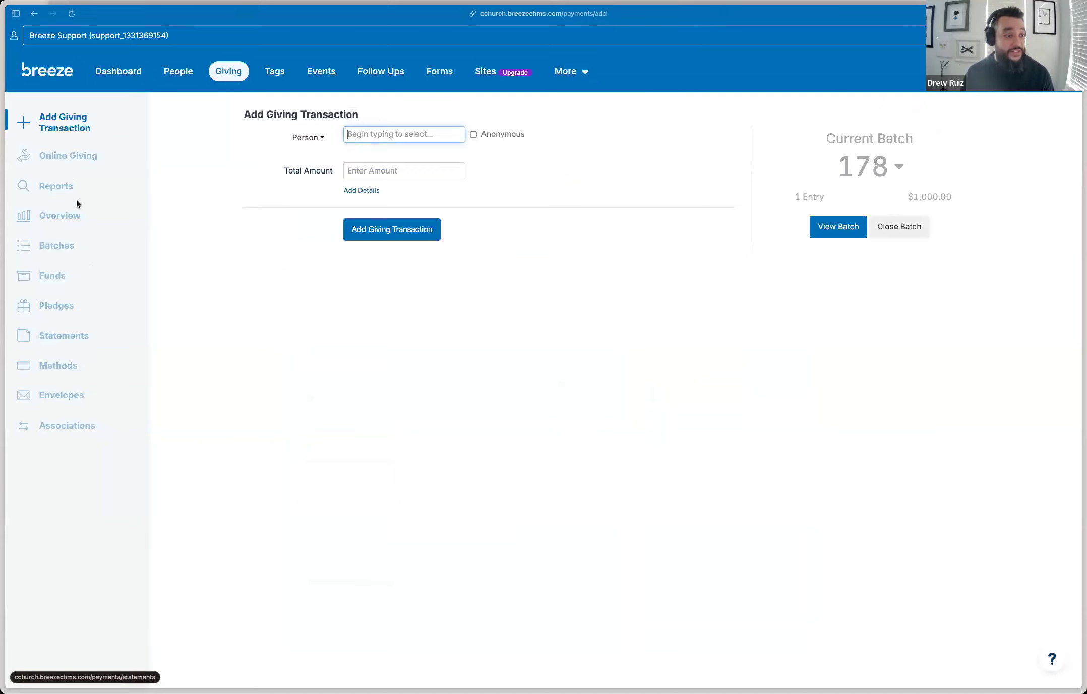
click(88, 160)
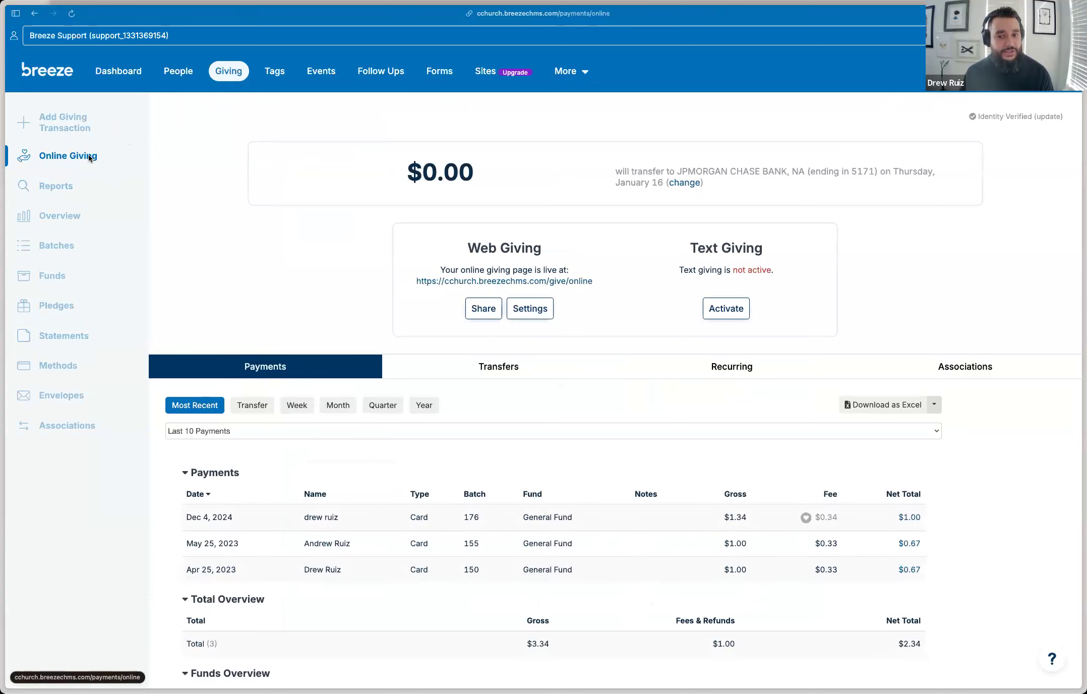
click(970, 371)
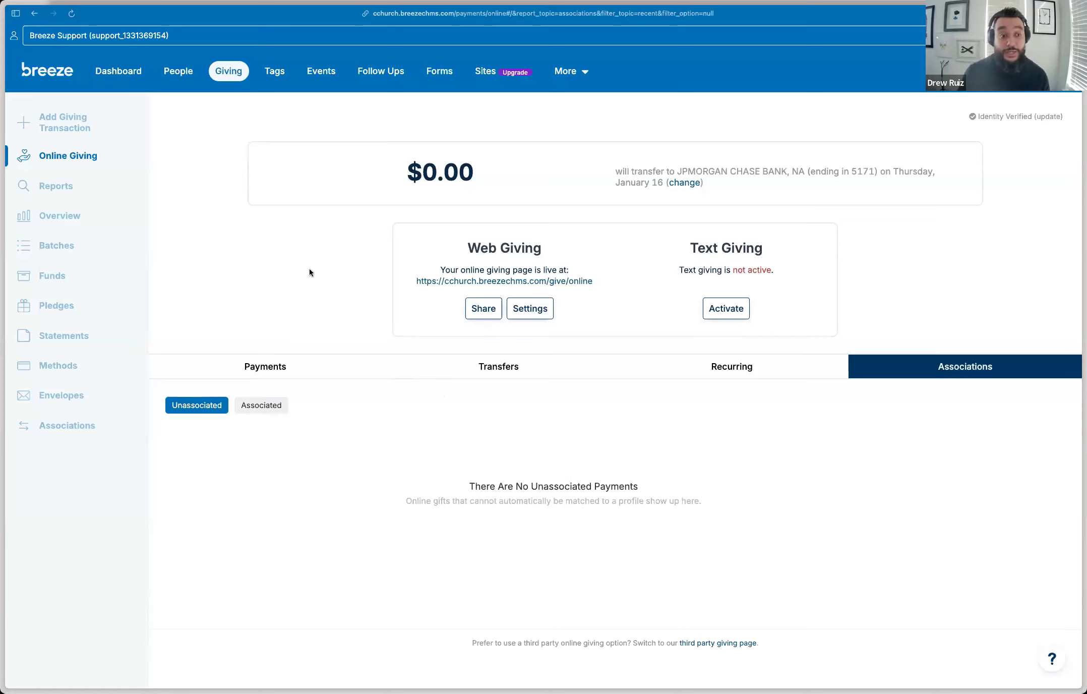
Open the print settings for the end-of-year giving statements
click(225, 75)
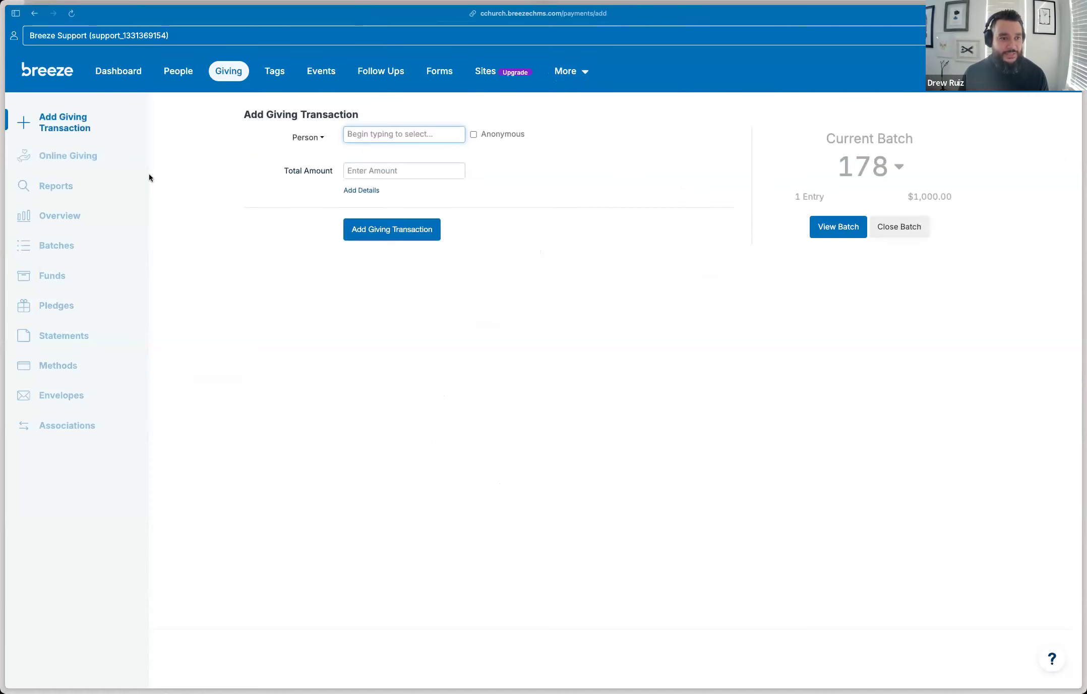
click(65, 341)
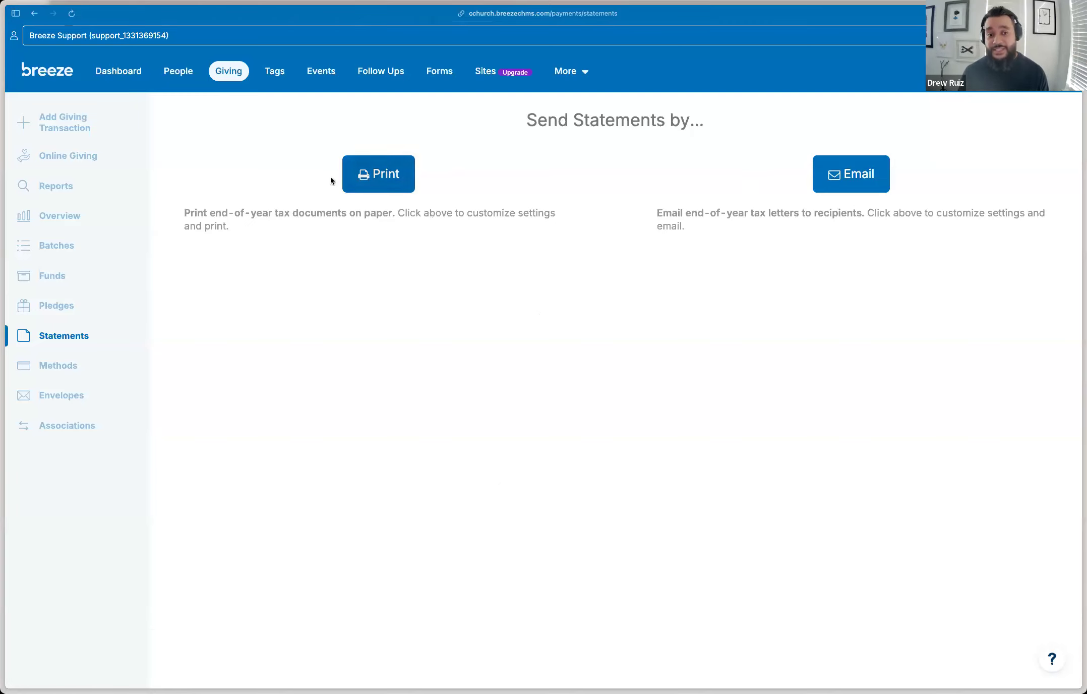
click(390, 179)
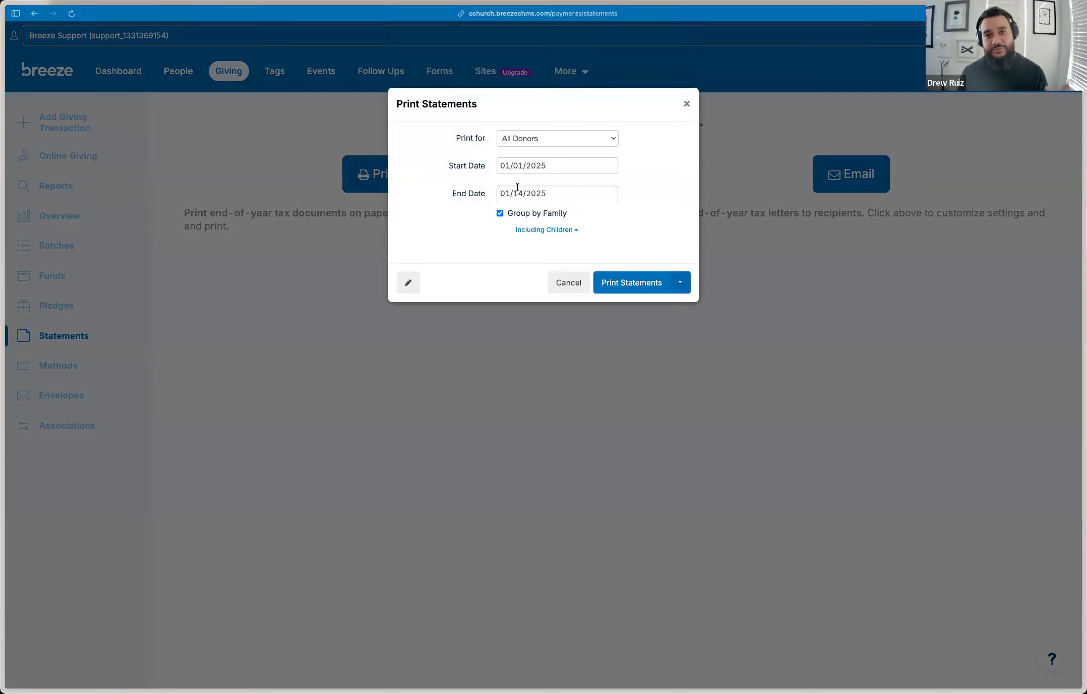
Set the start date of the printed statements to 01/01/2024
click(549, 169)
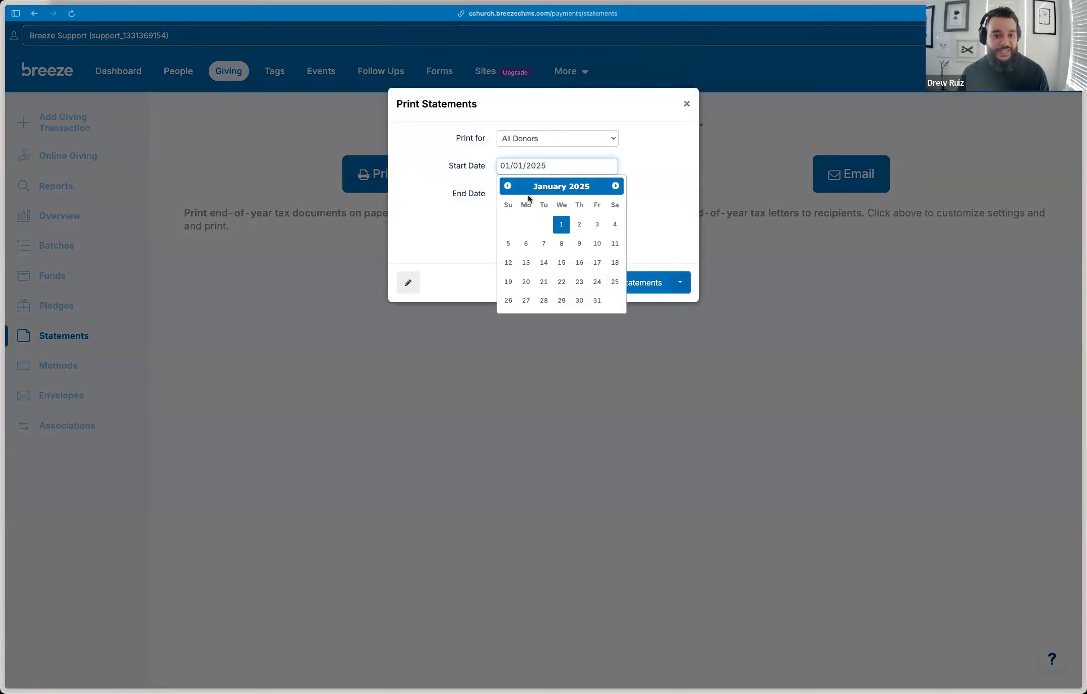
click(509, 187)
click(510, 188)
click(509, 188)
click(509, 187)
click(510, 188)
click(509, 188)
click(509, 188)
click(510, 188)
click(510, 187)
click(510, 188)
click(509, 188)
click(509, 187)
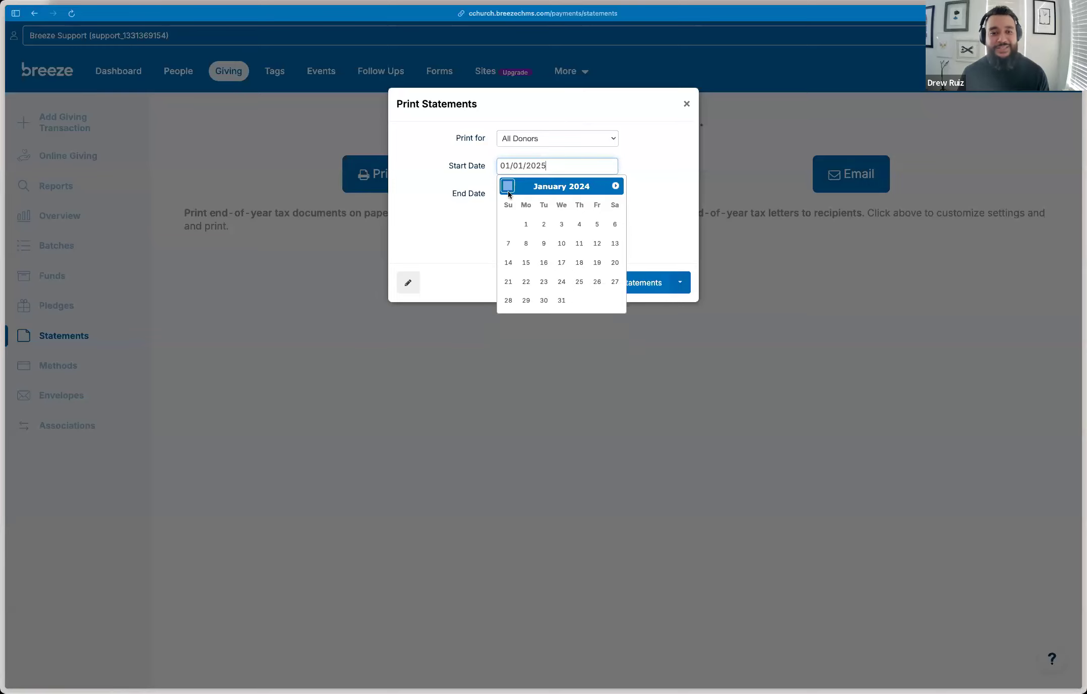
click(526, 224)
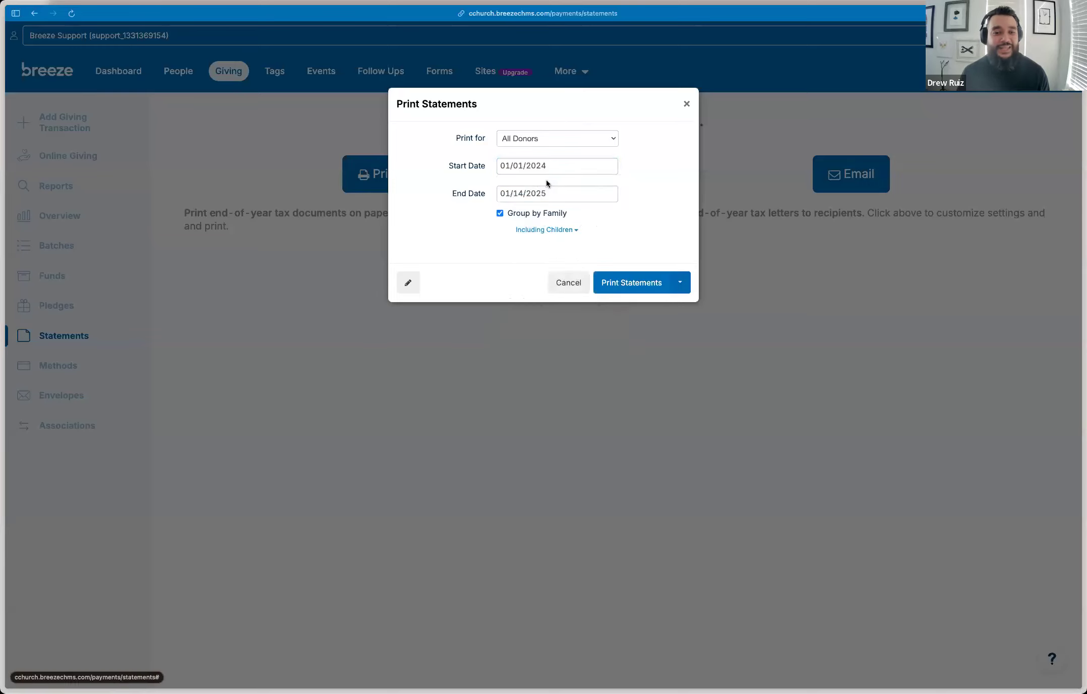
Set the end date of the printed statements to 12/31/2024
click(523, 195)
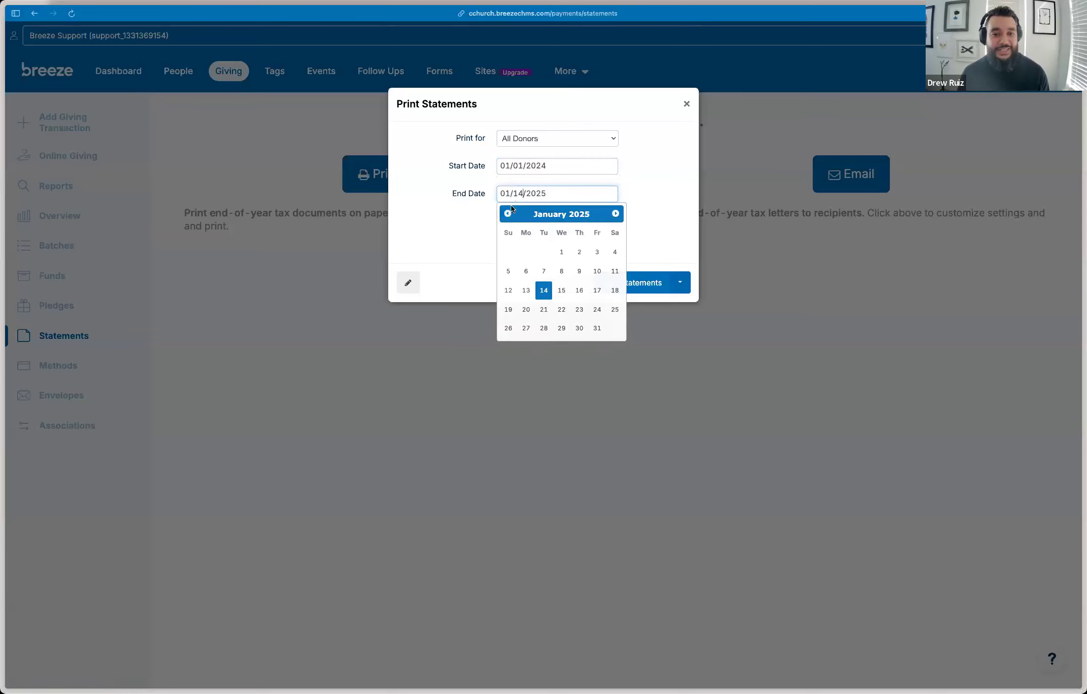
click(507, 214)
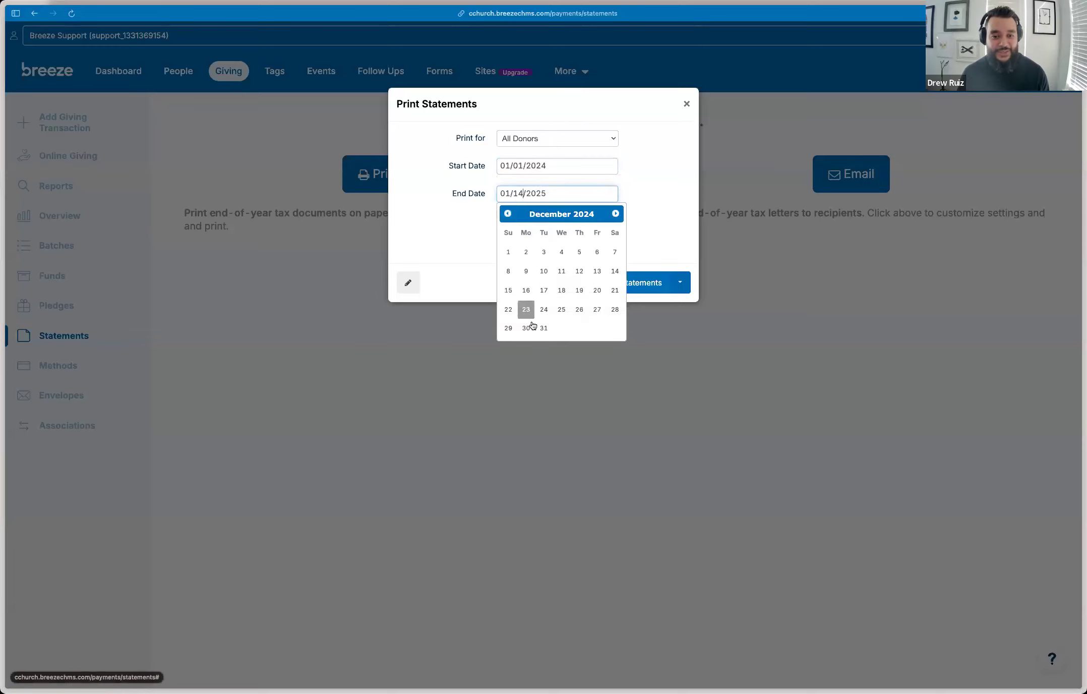
click(542, 327)
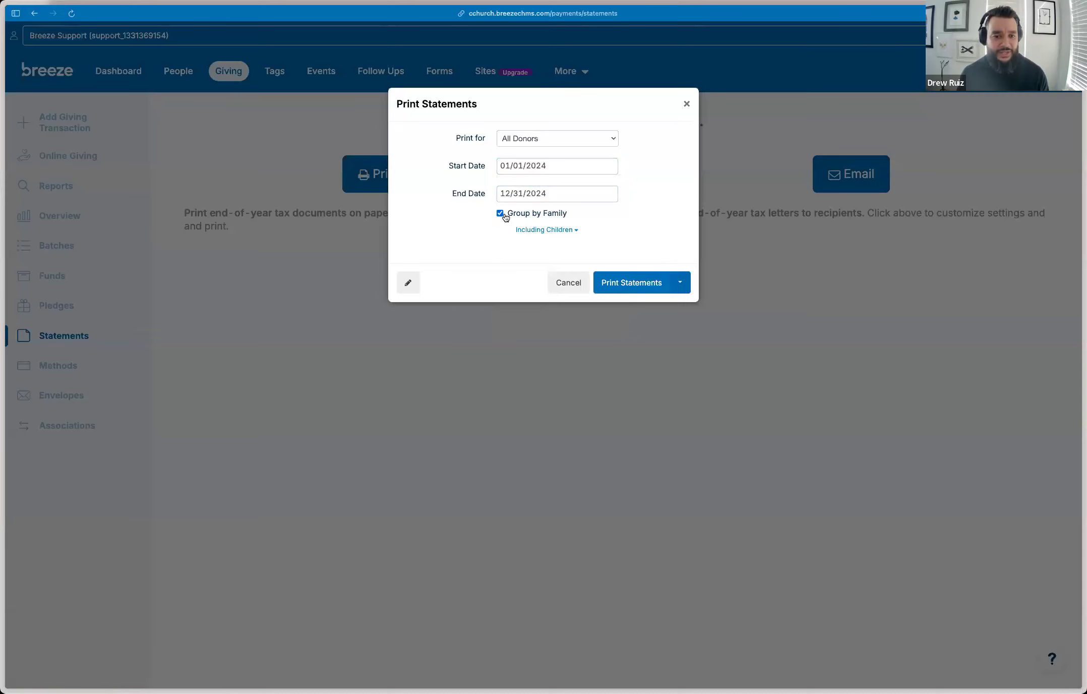
Examine the family grouping choices for including or excluding children, leaving the selection as it is
click(538, 231)
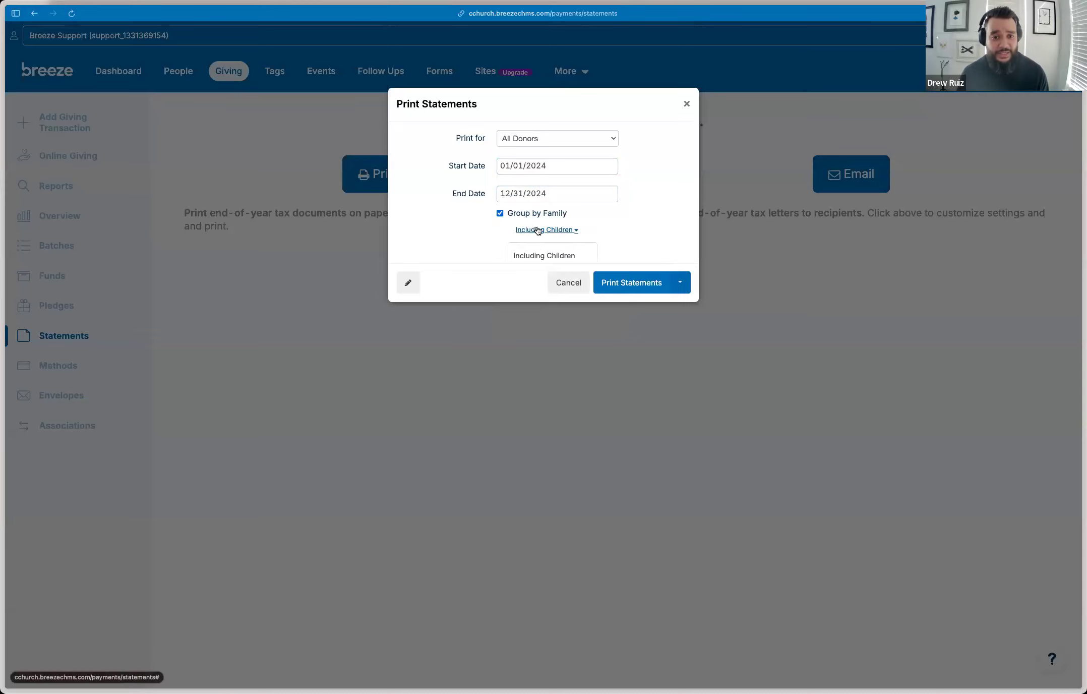
scroll(601, 229, down, 2)
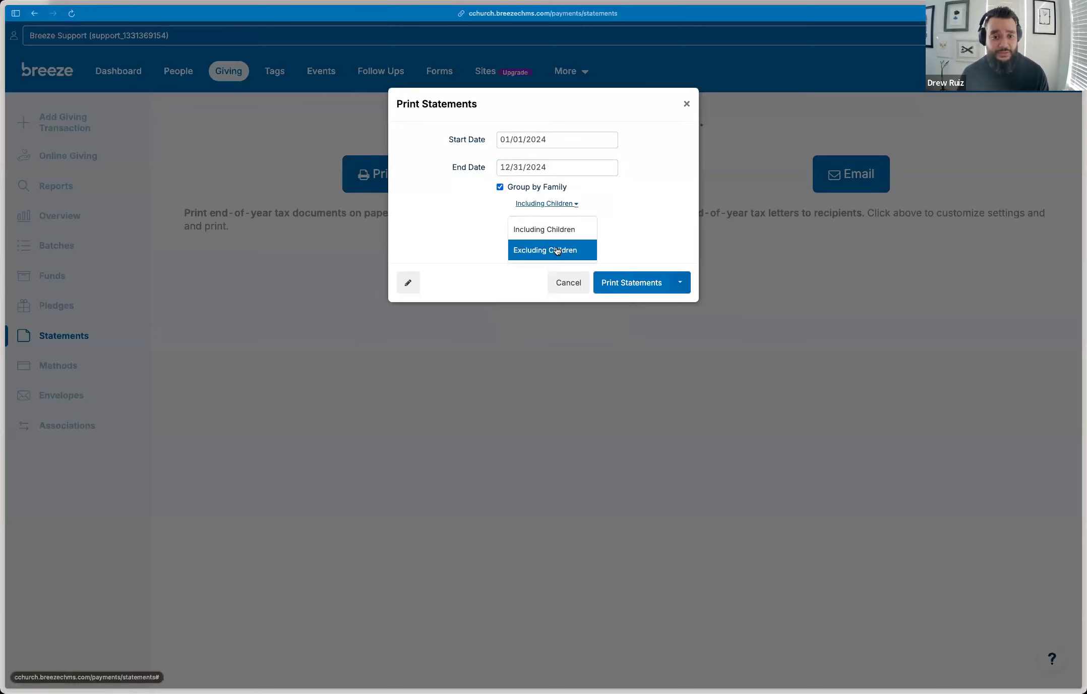
click(428, 222)
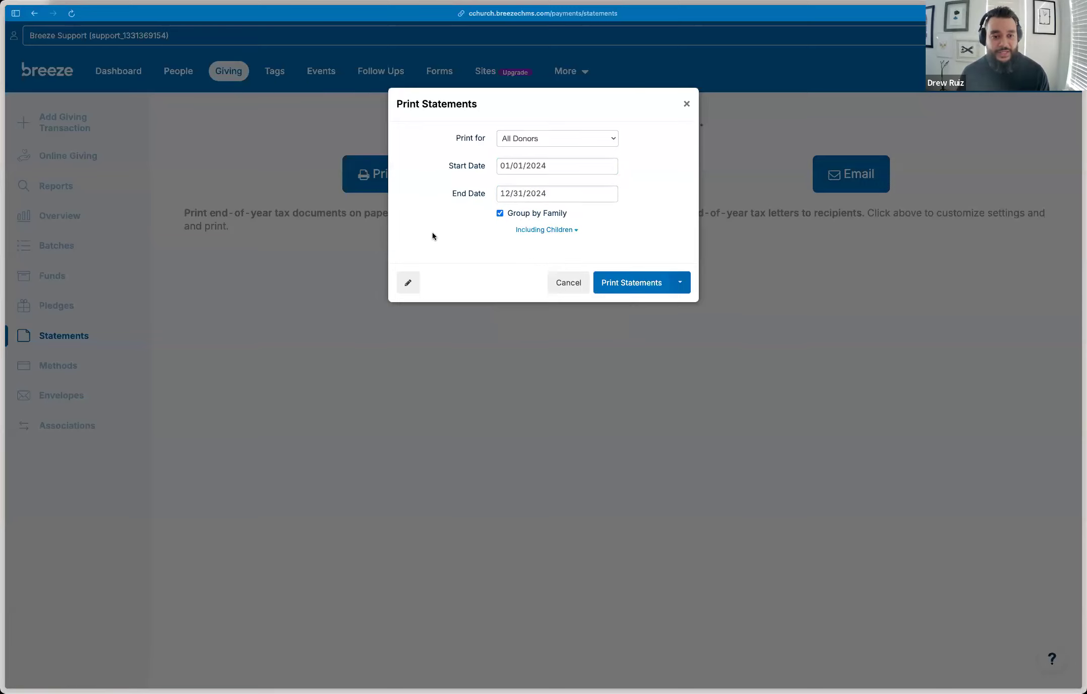
Open the statement letter for editing, review its text and merge fields, and reveal the additional editing tools
click(408, 280)
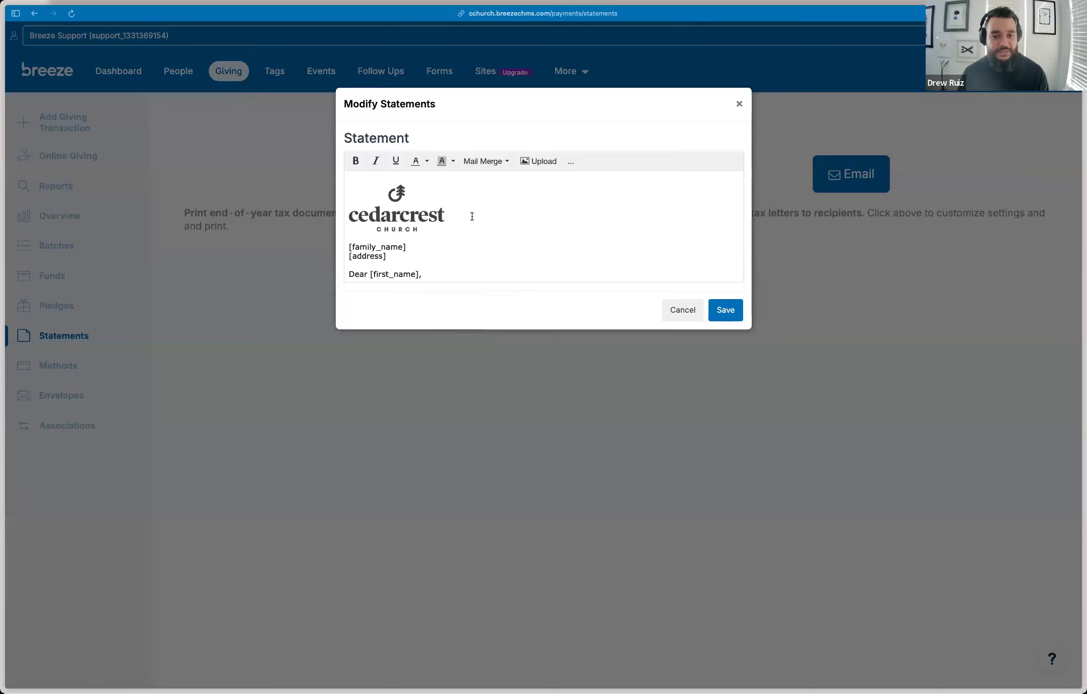
scroll(472, 223, down, 3)
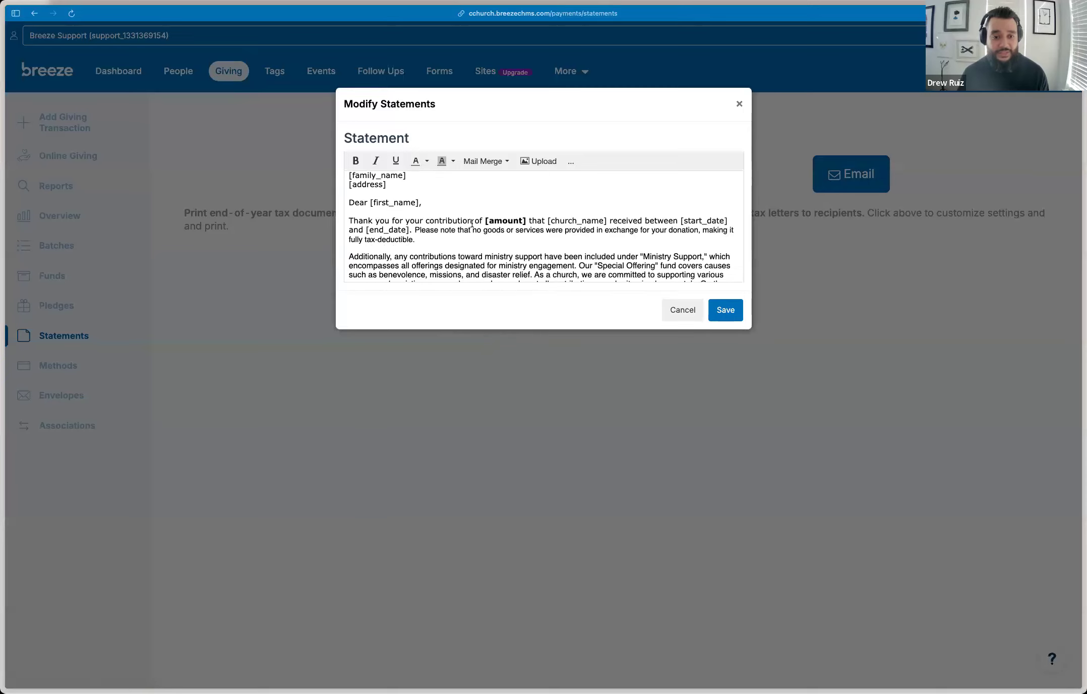
scroll(472, 224, up, 3)
scroll(472, 223, down, 5)
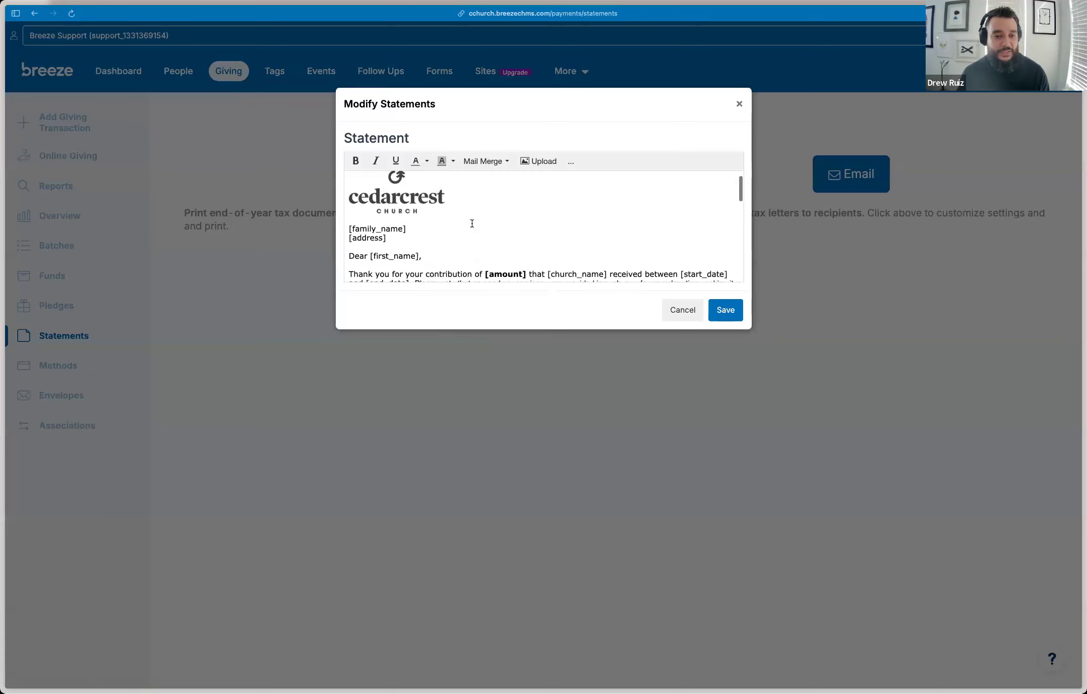
scroll(472, 223, down, 10)
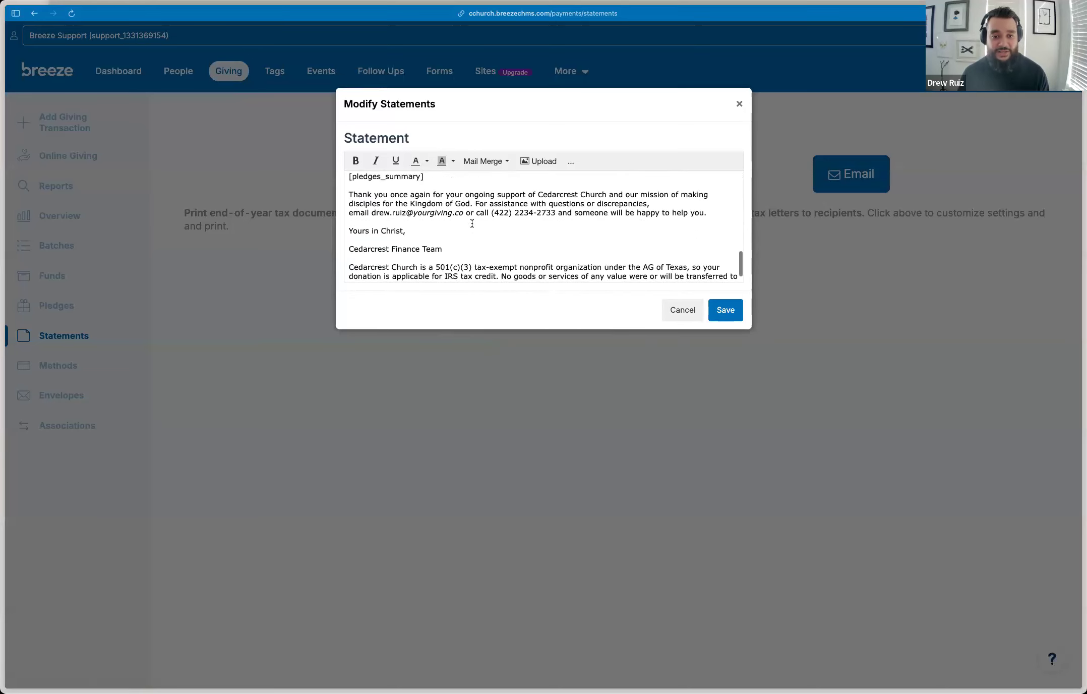
scroll(472, 223, down, 1)
scroll(471, 217, up, 6)
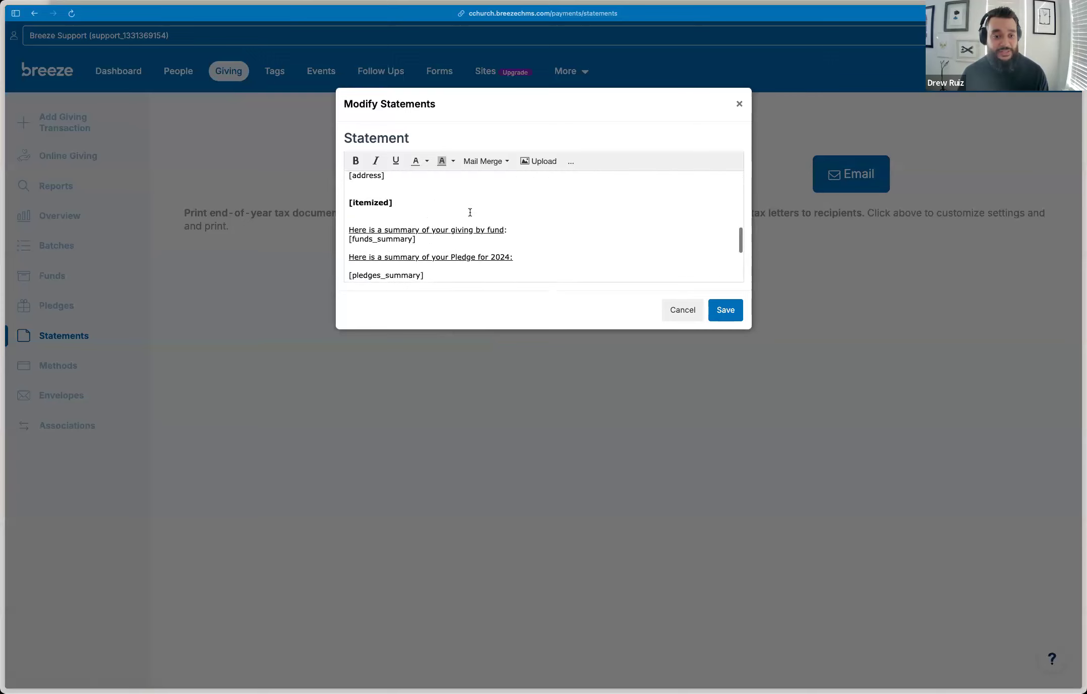
scroll(470, 213, down, 6)
scroll(469, 212, up, 8)
scroll(378, 207, down, 2)
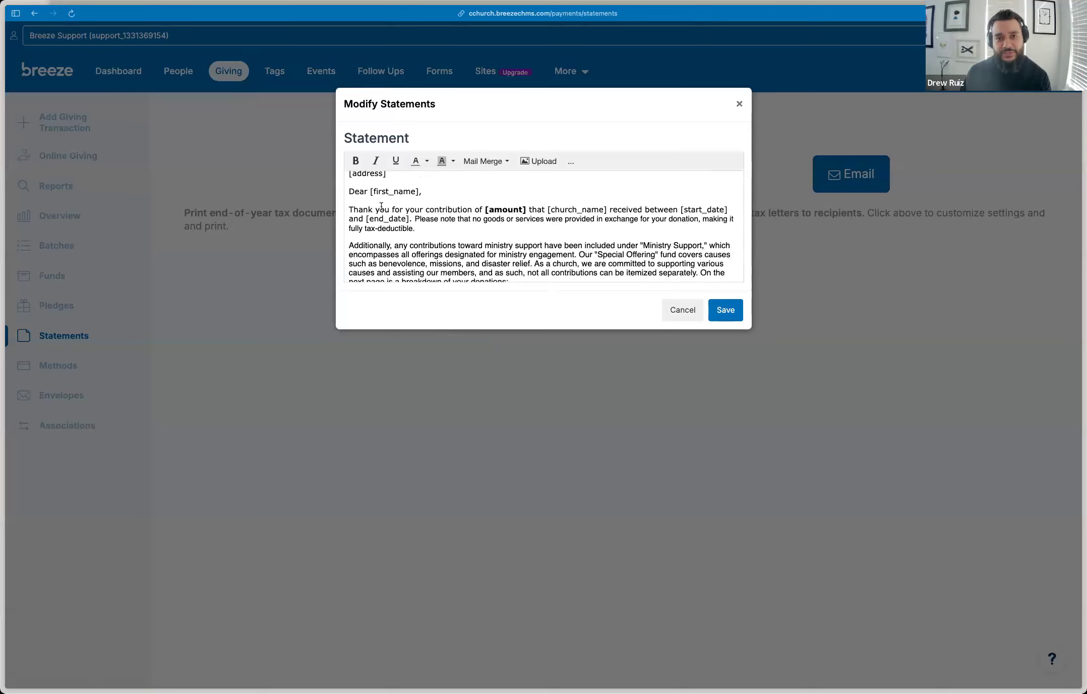
scroll(419, 216, down, 1)
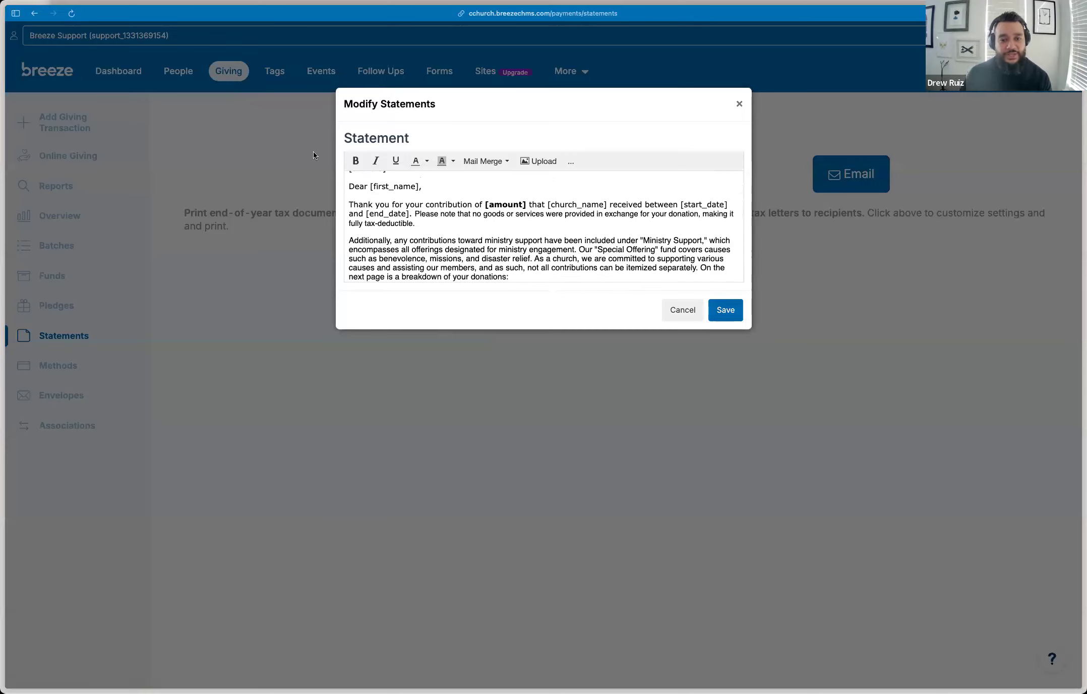
click(572, 164)
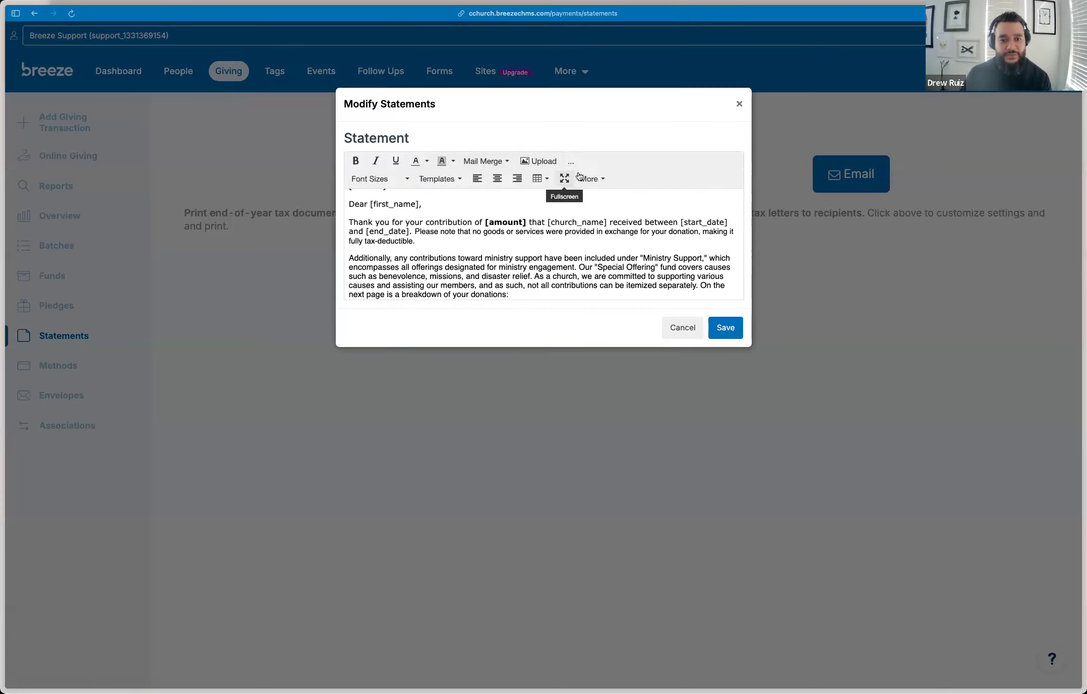
click(456, 180)
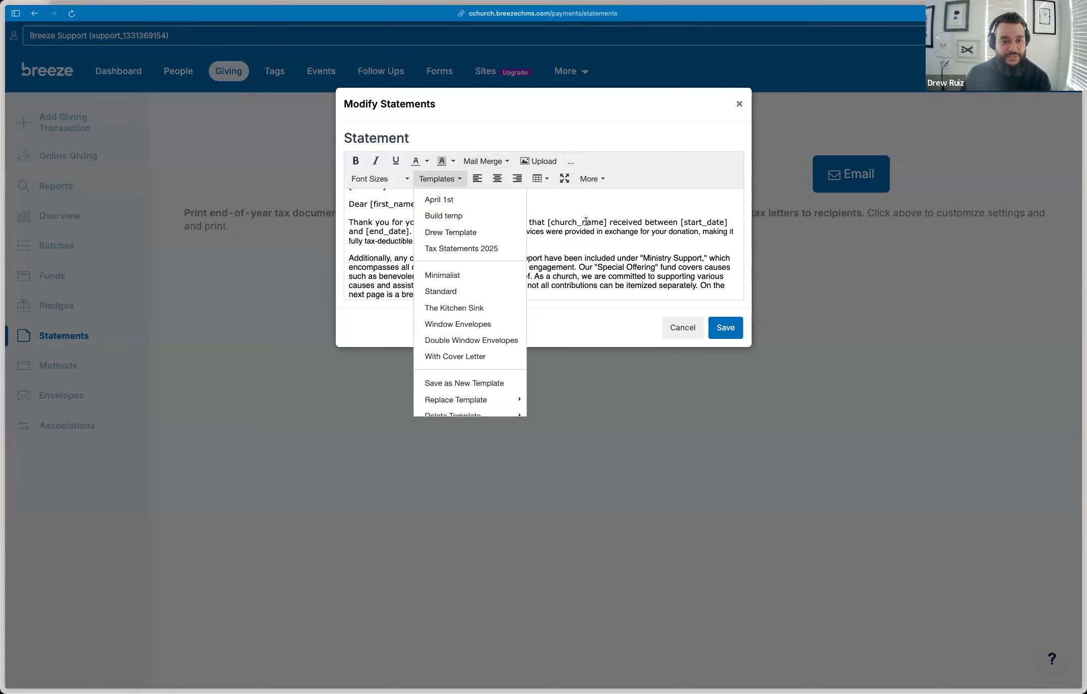
scroll(467, 312, down, 1)
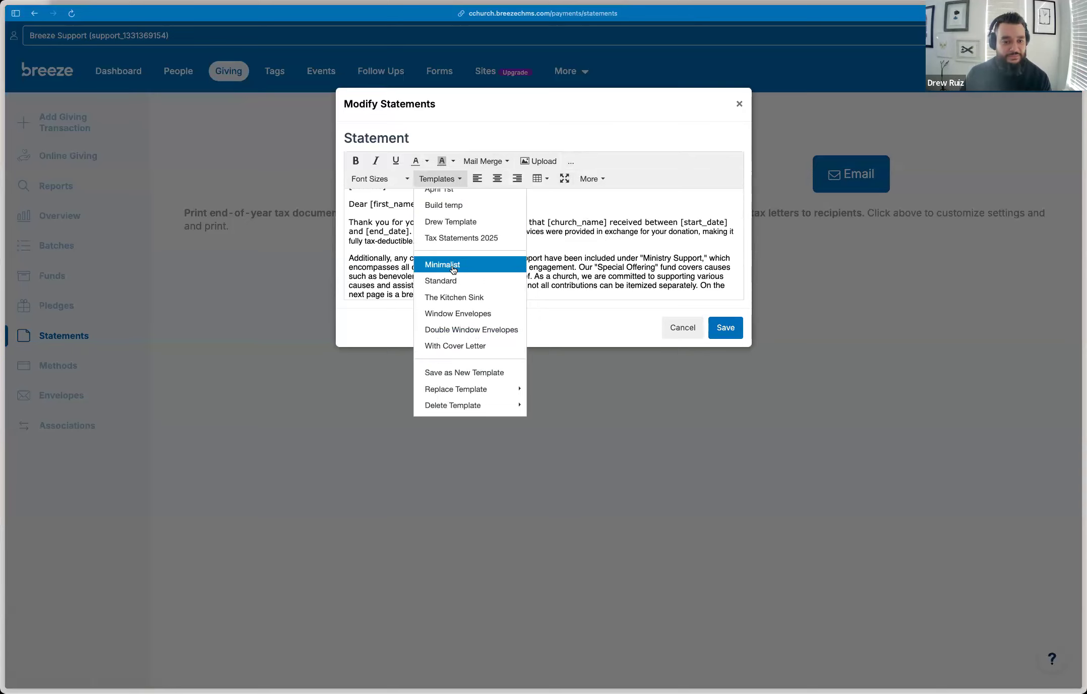
click(453, 270)
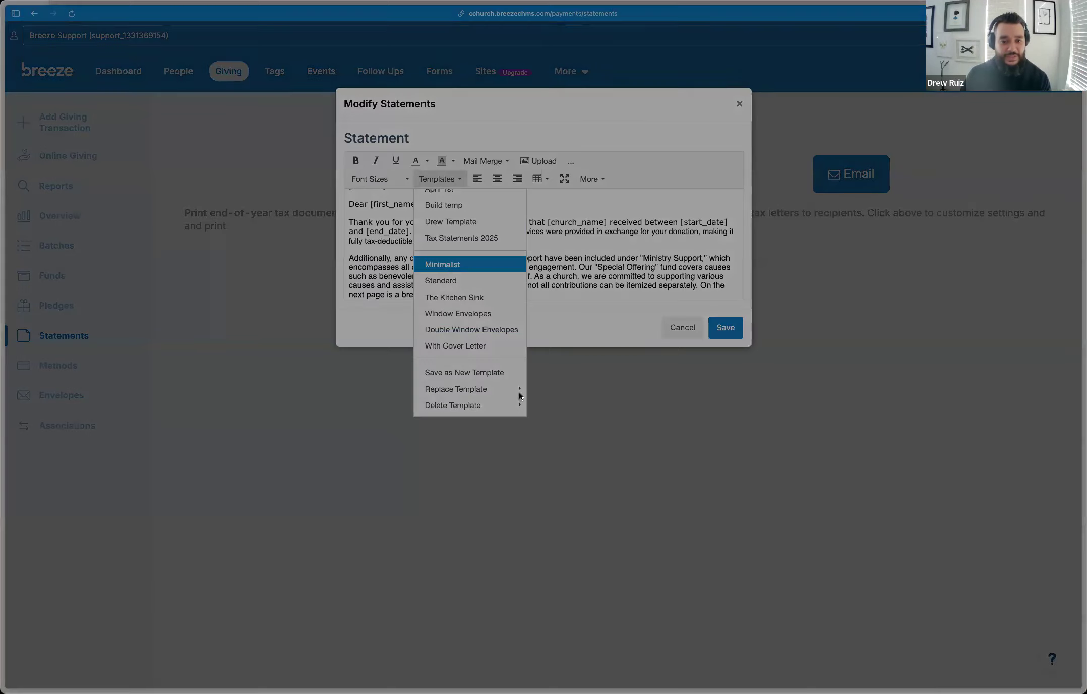
key(Return)
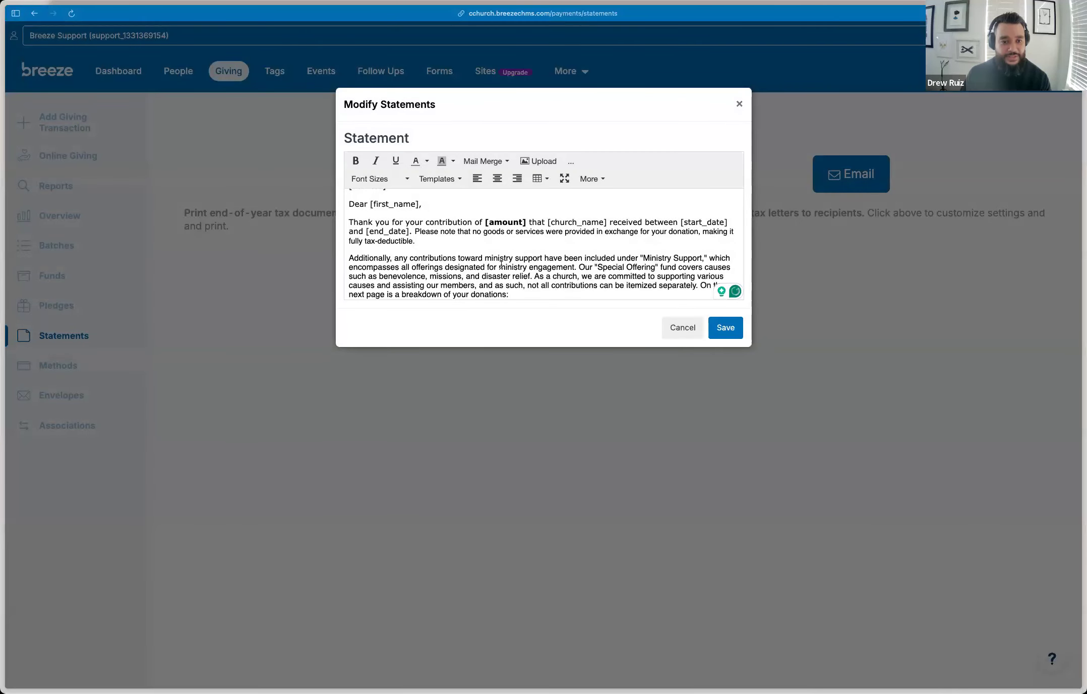
Save the current statement letter as a new template named with the presenter's first name followed by "2025 temp"
click(440, 179)
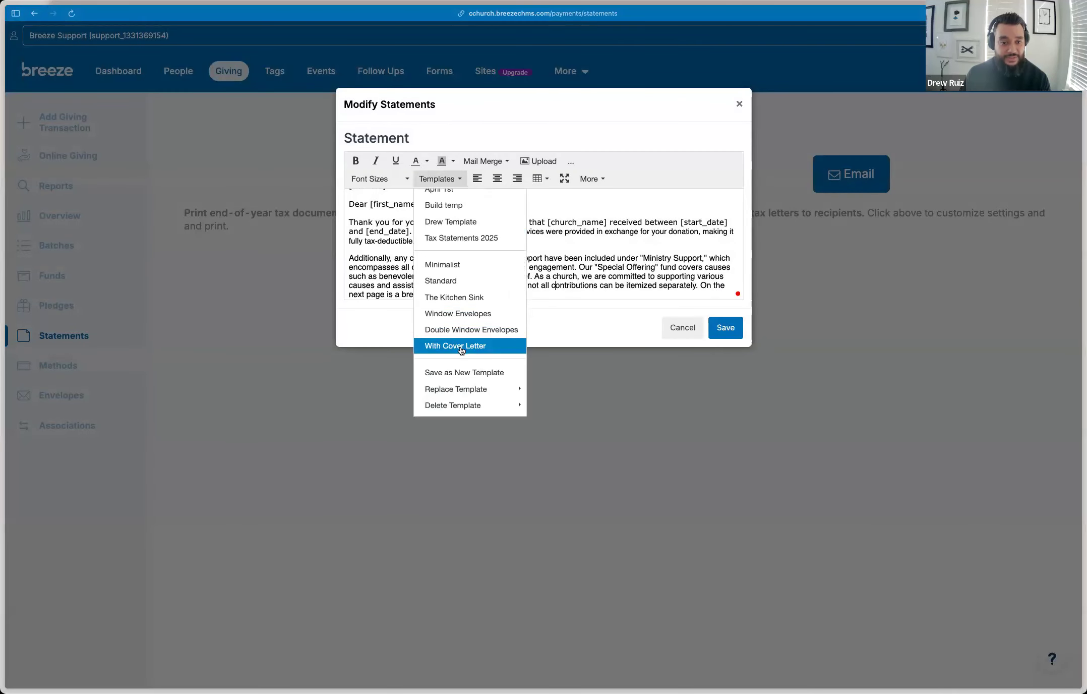
click(484, 374)
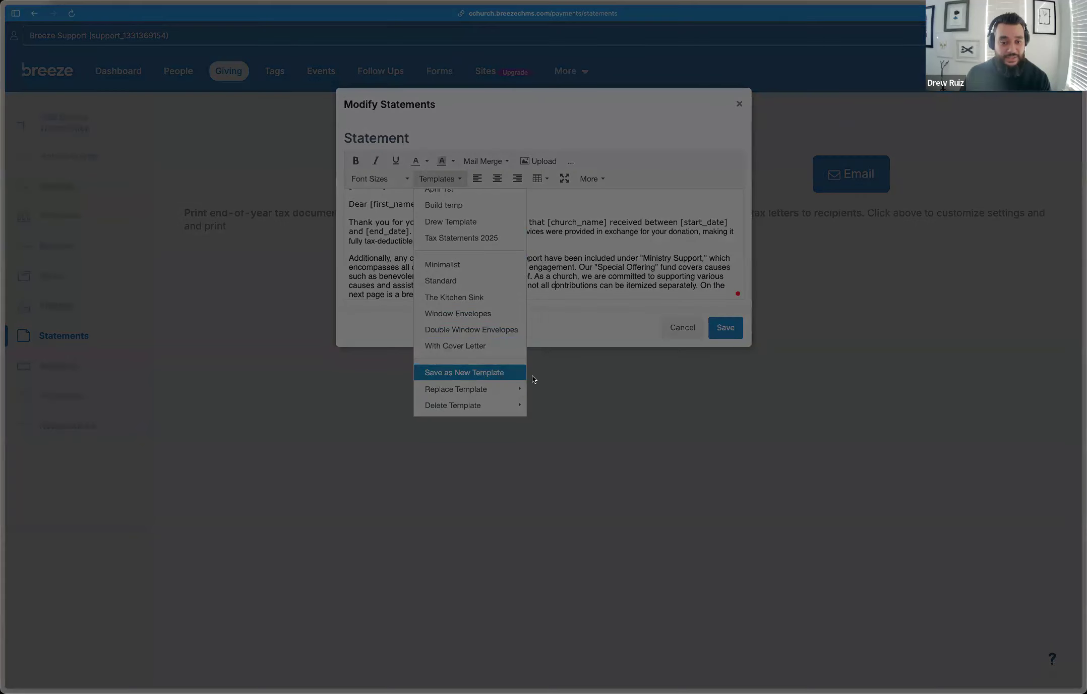
text(Drew 2025 temp)
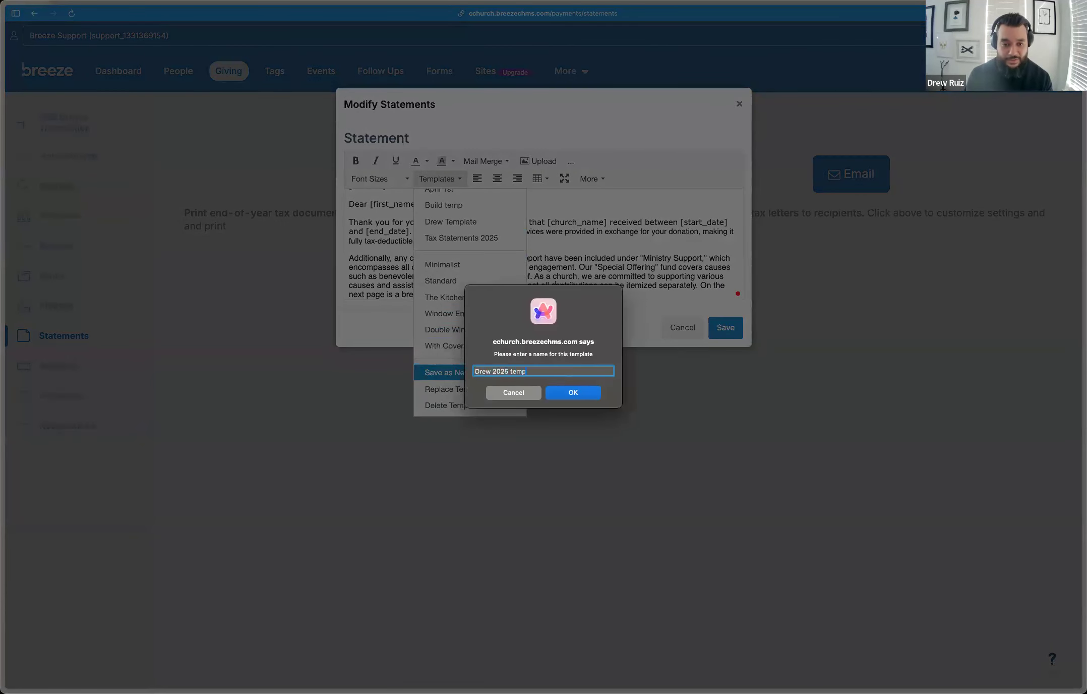
click(573, 392)
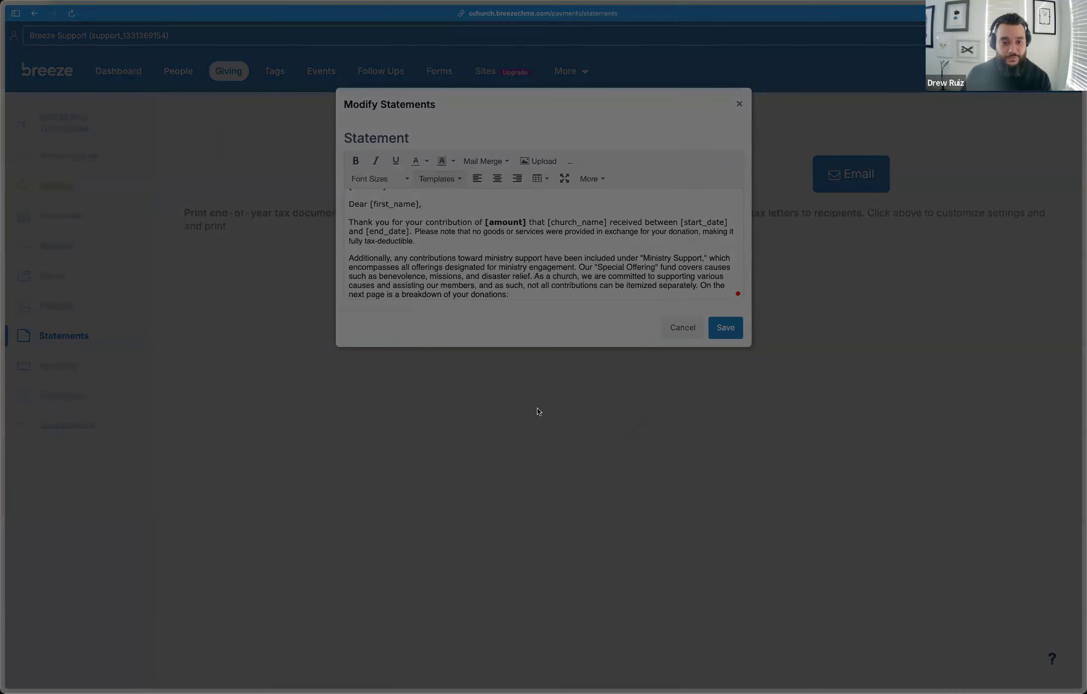
click(540, 391)
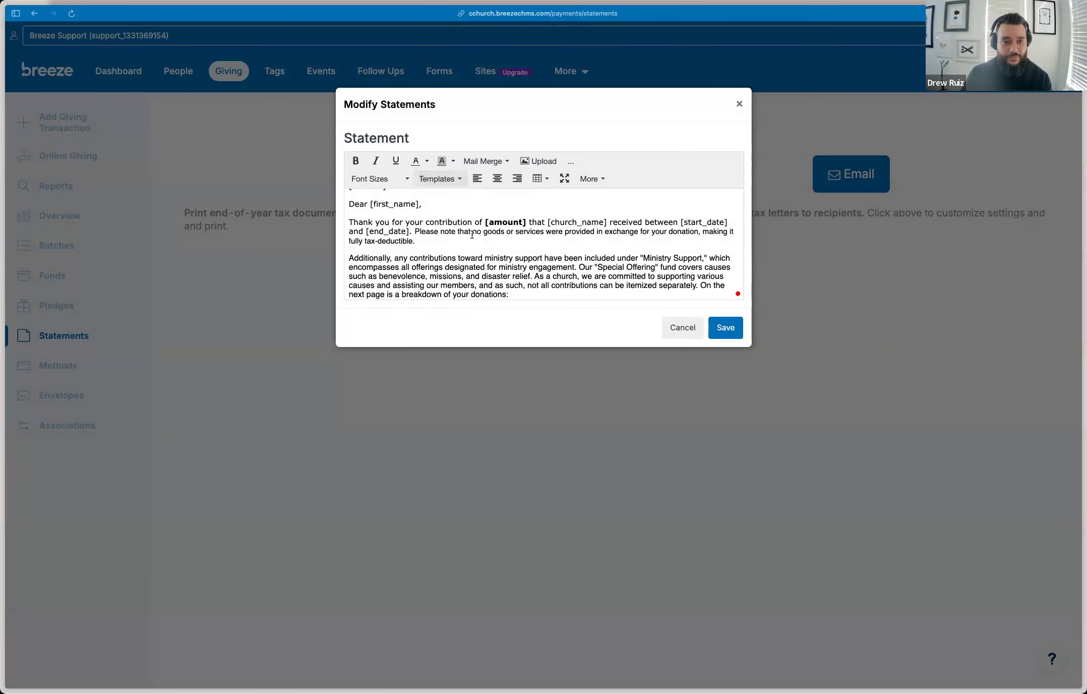
Replace the statement letter with the Minimalist template and save it
click(449, 183)
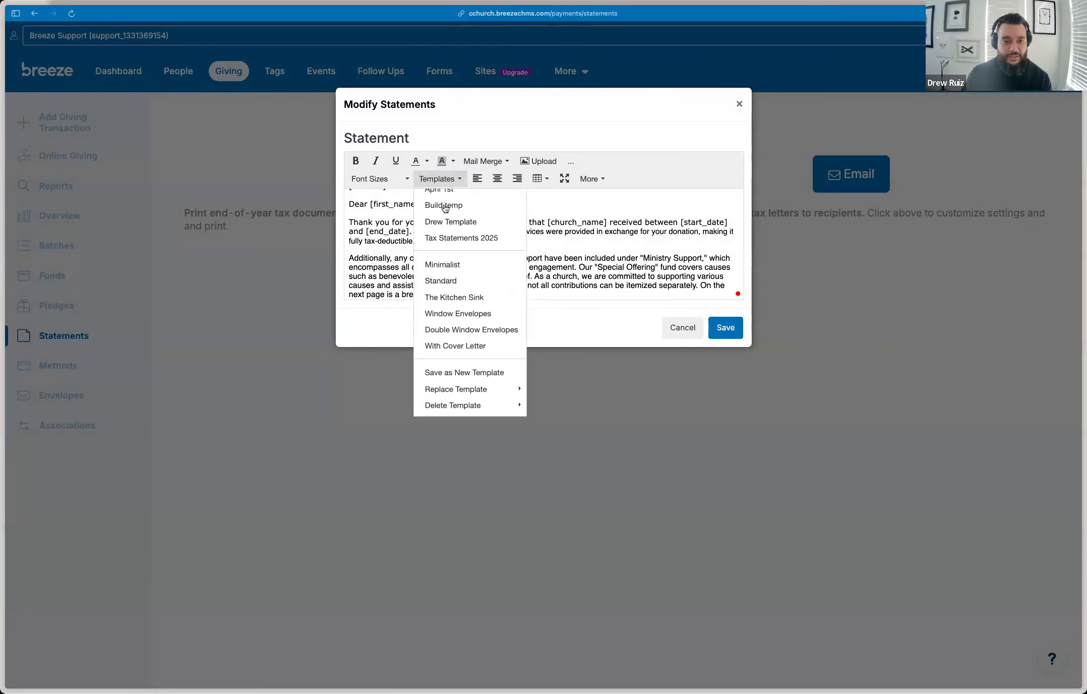
click(461, 266)
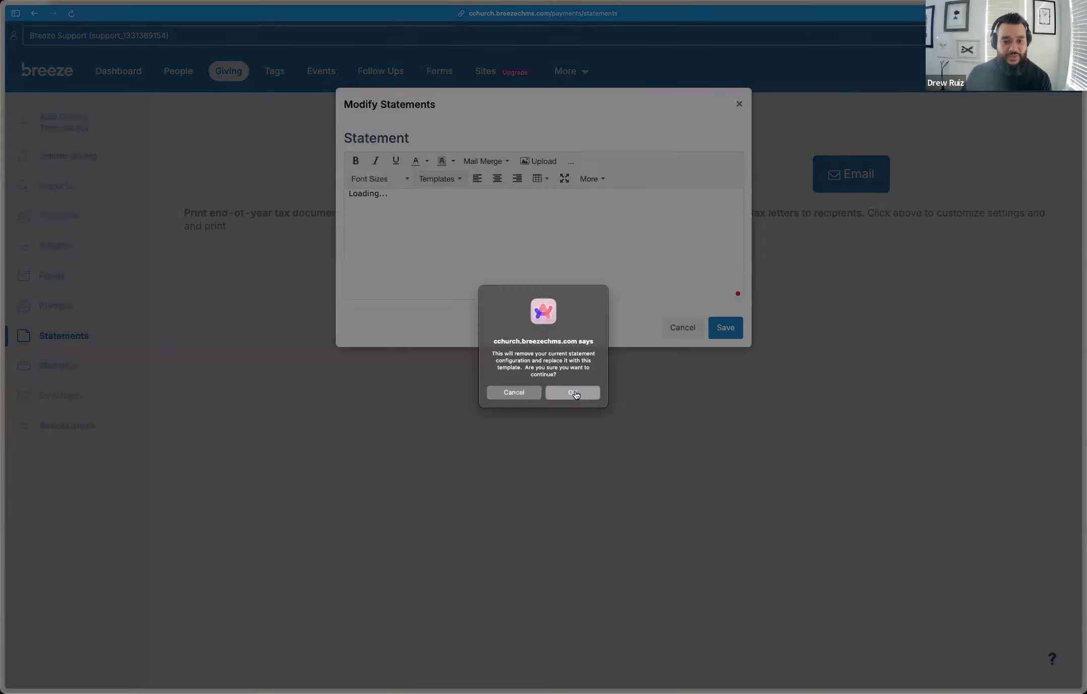
click(570, 391)
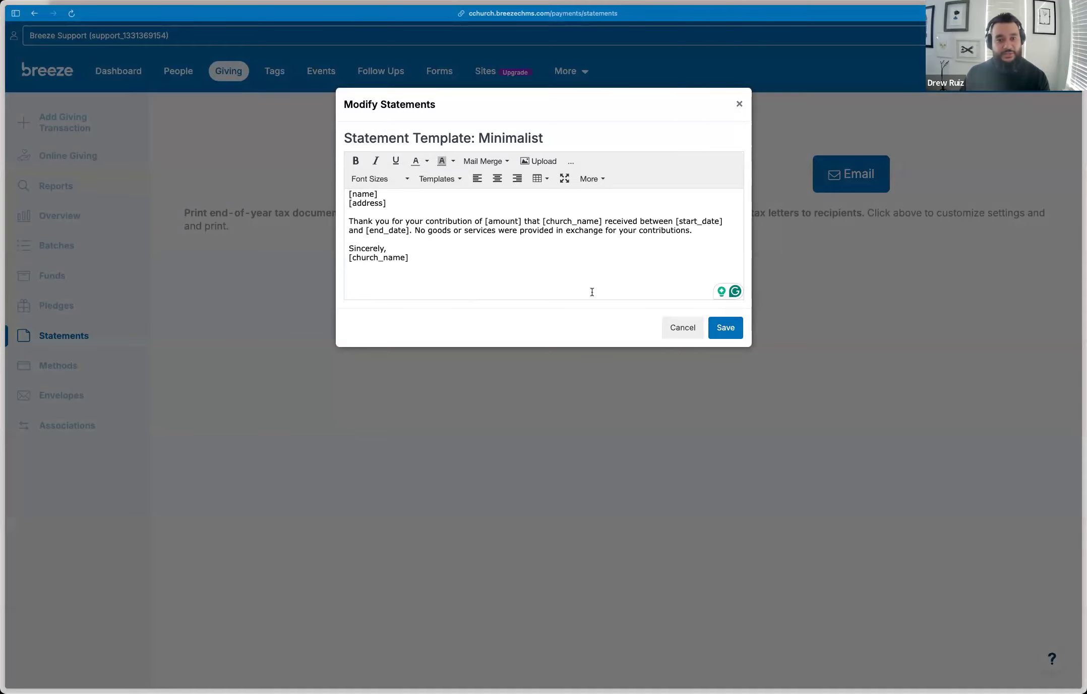
click(724, 328)
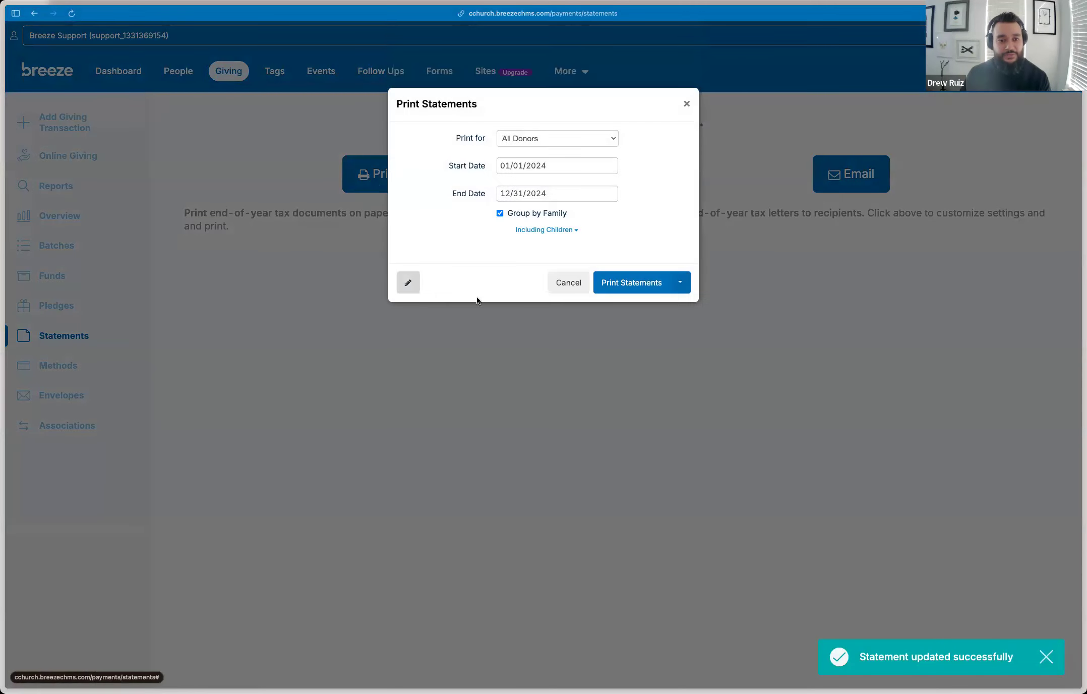
Generate the printable 2024 statements, dismiss the print dialog and review the donors' letters in the Minimalist layout
click(622, 279)
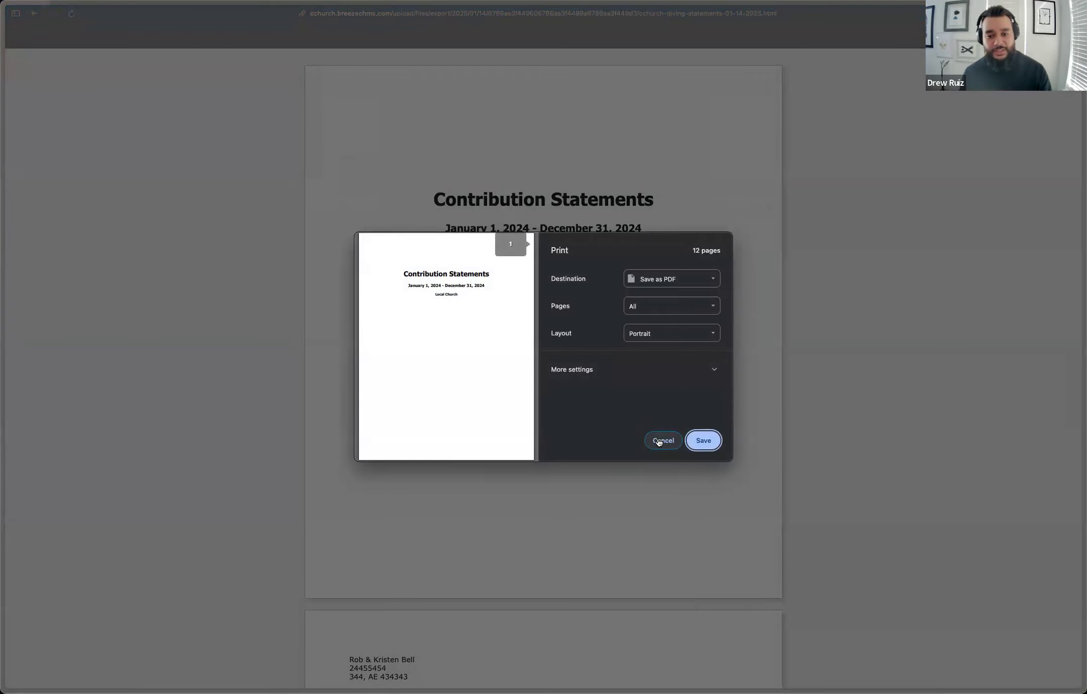
click(660, 441)
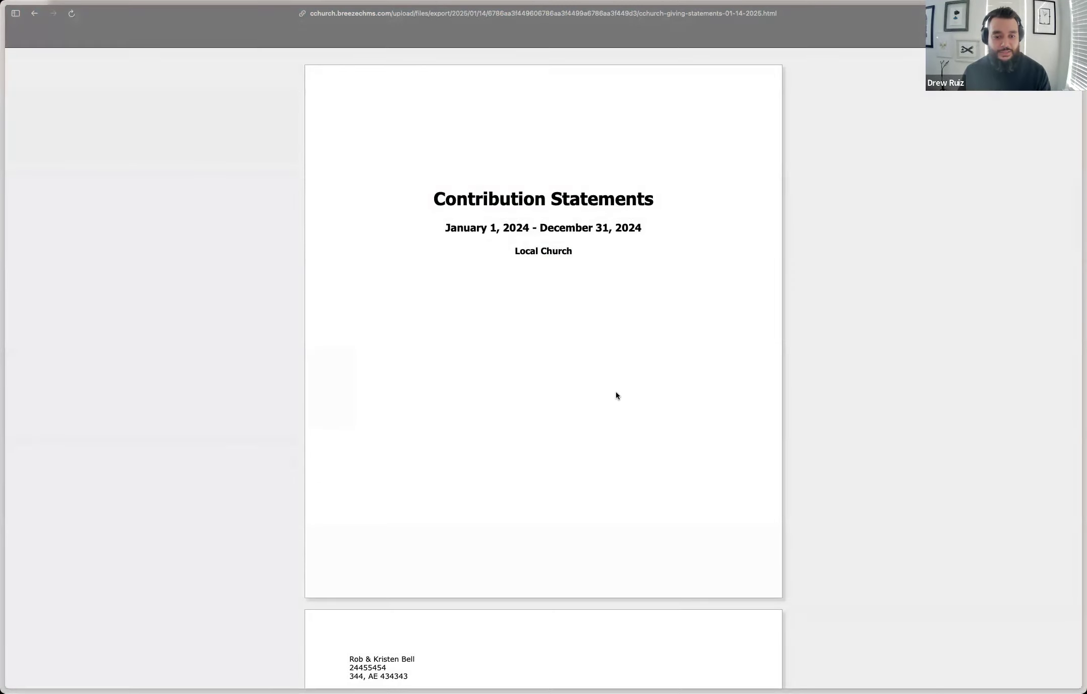
scroll(616, 392, down, 10)
scroll(524, 197, down, 1)
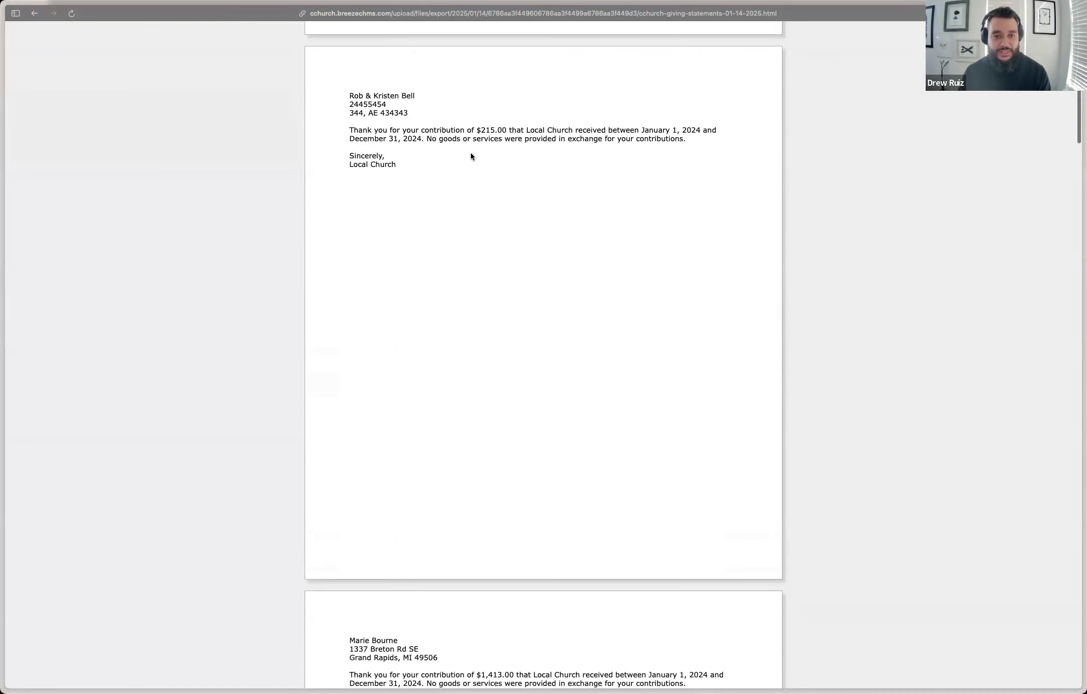
scroll(556, 335, down, 9)
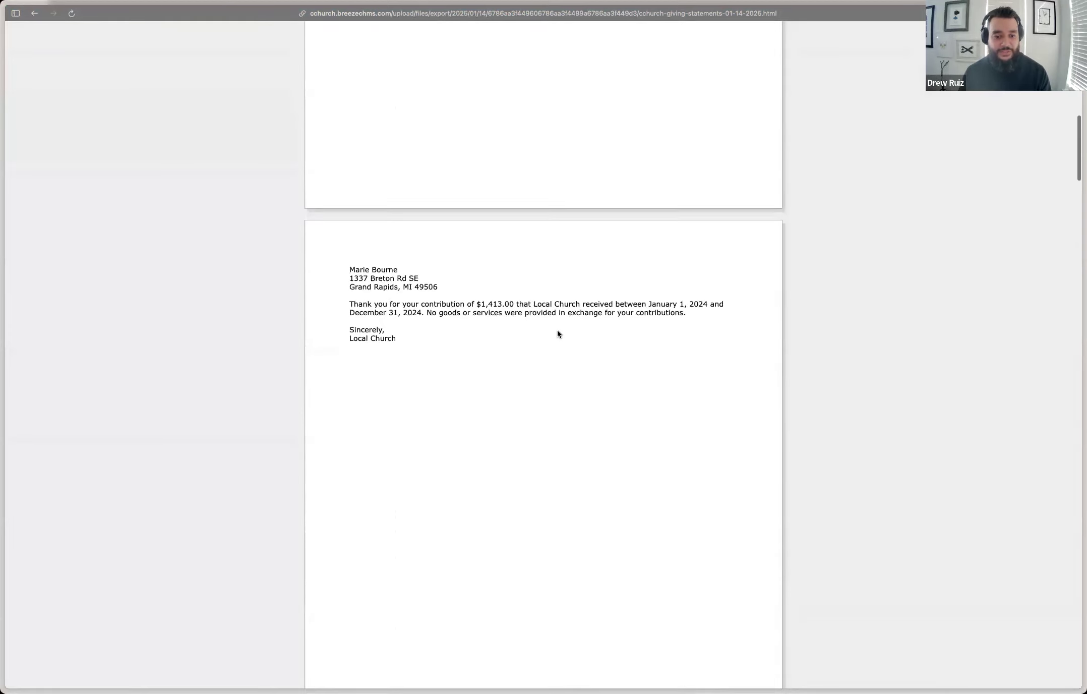
Return to the print settings, replace the statement letter with the saved custom "2025 temp" template and save it
click(32, 13)
click(405, 191)
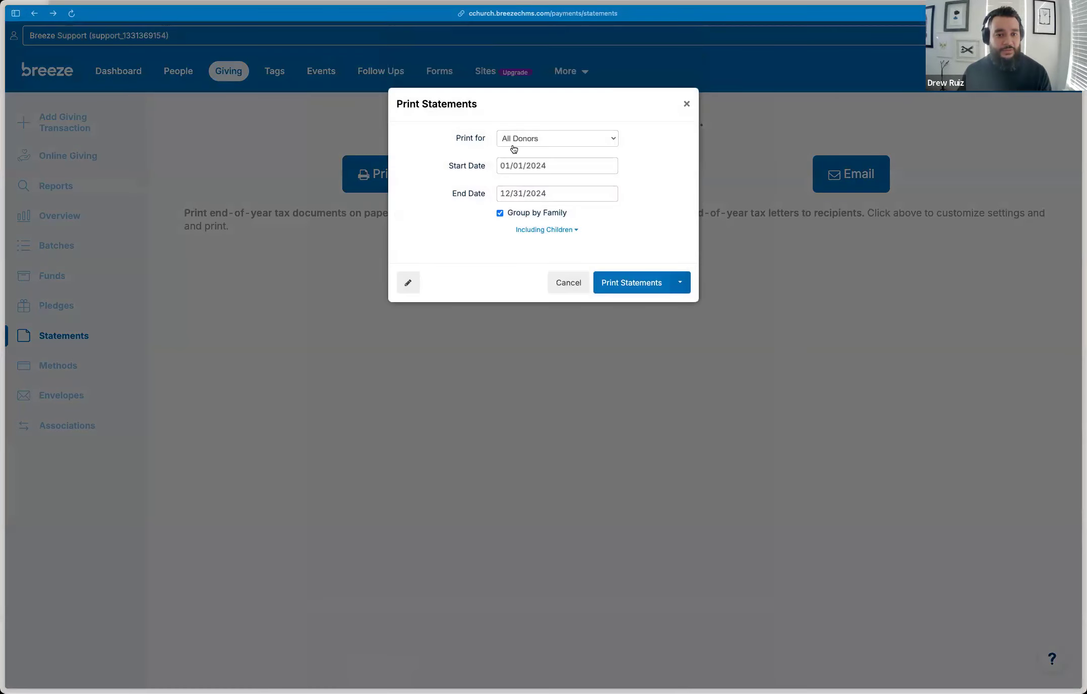
click(408, 282)
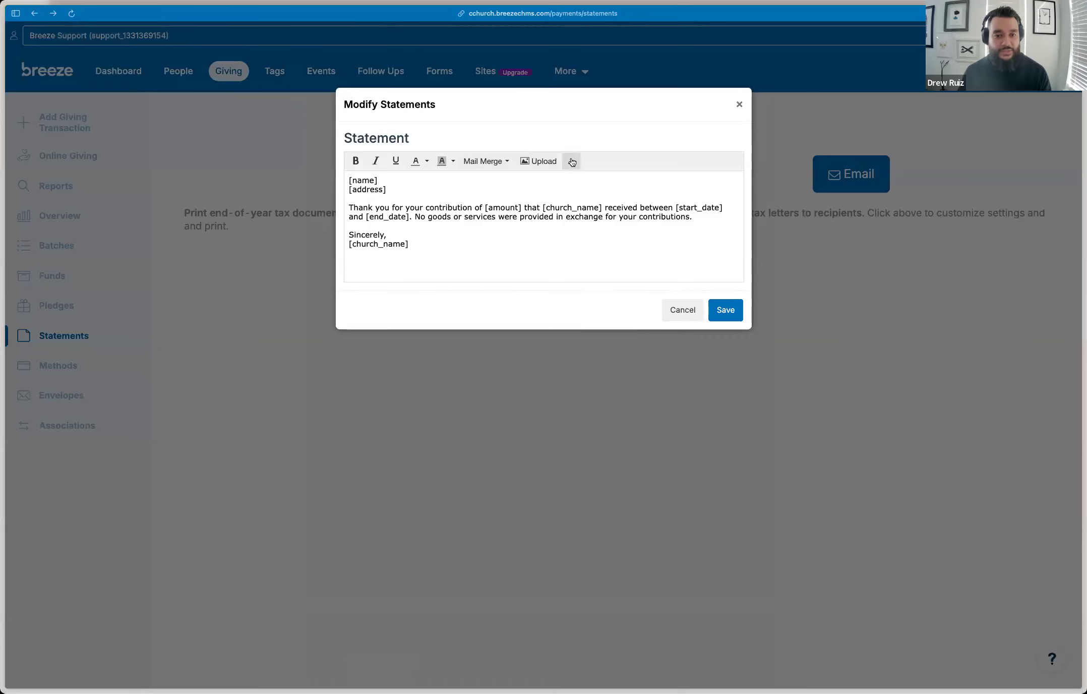
click(571, 162)
click(423, 180)
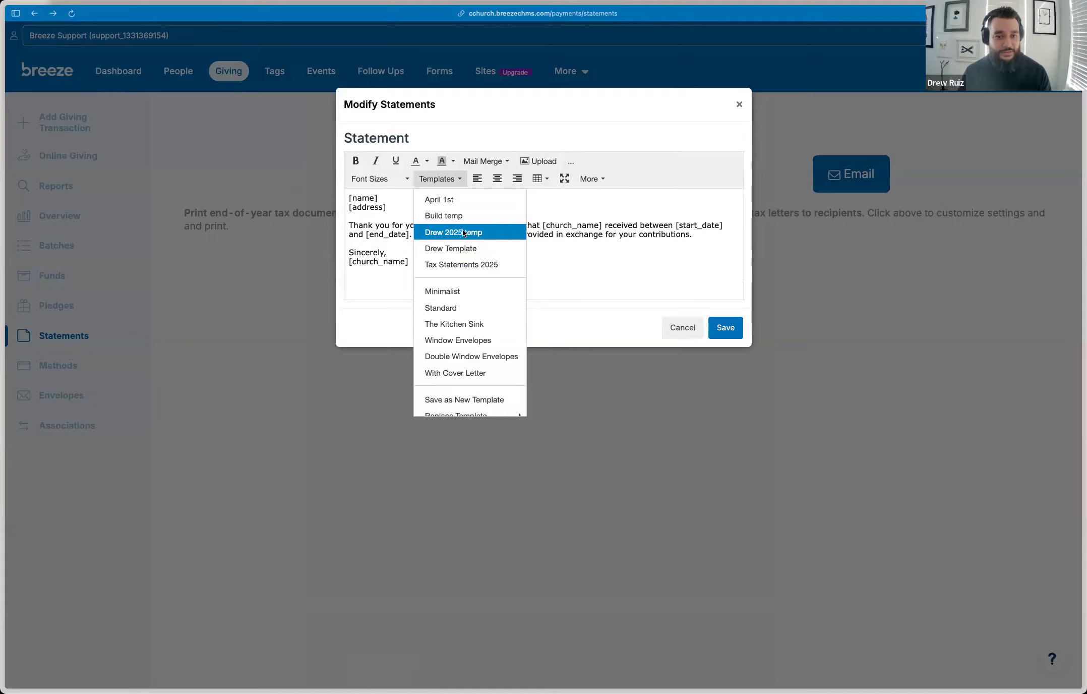
click(462, 232)
click(577, 387)
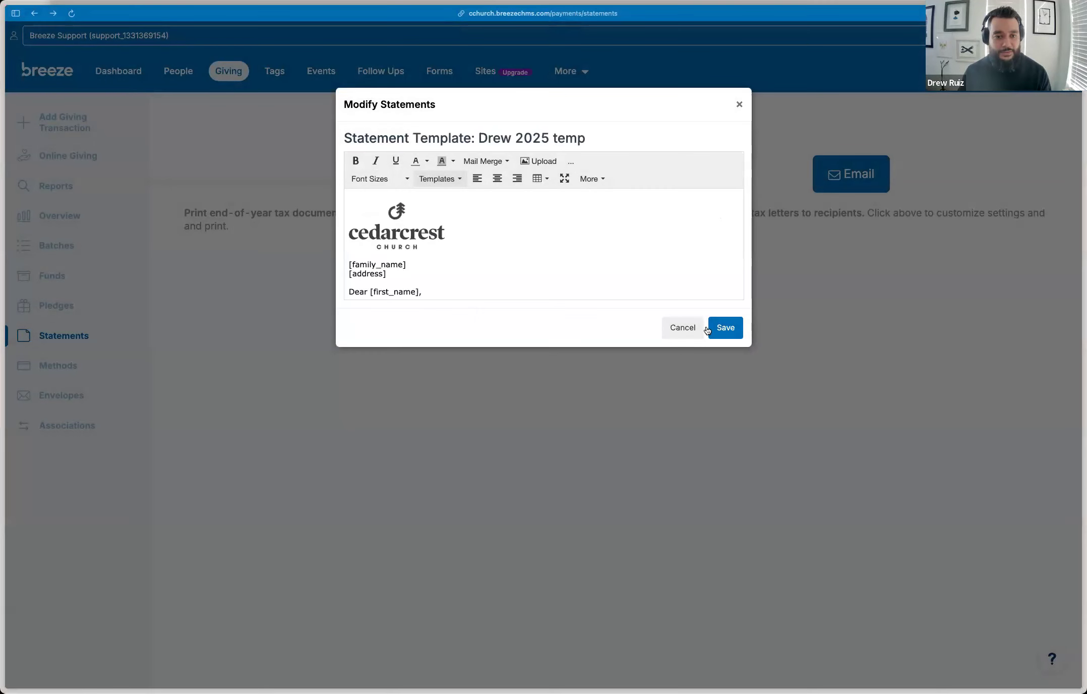
click(726, 328)
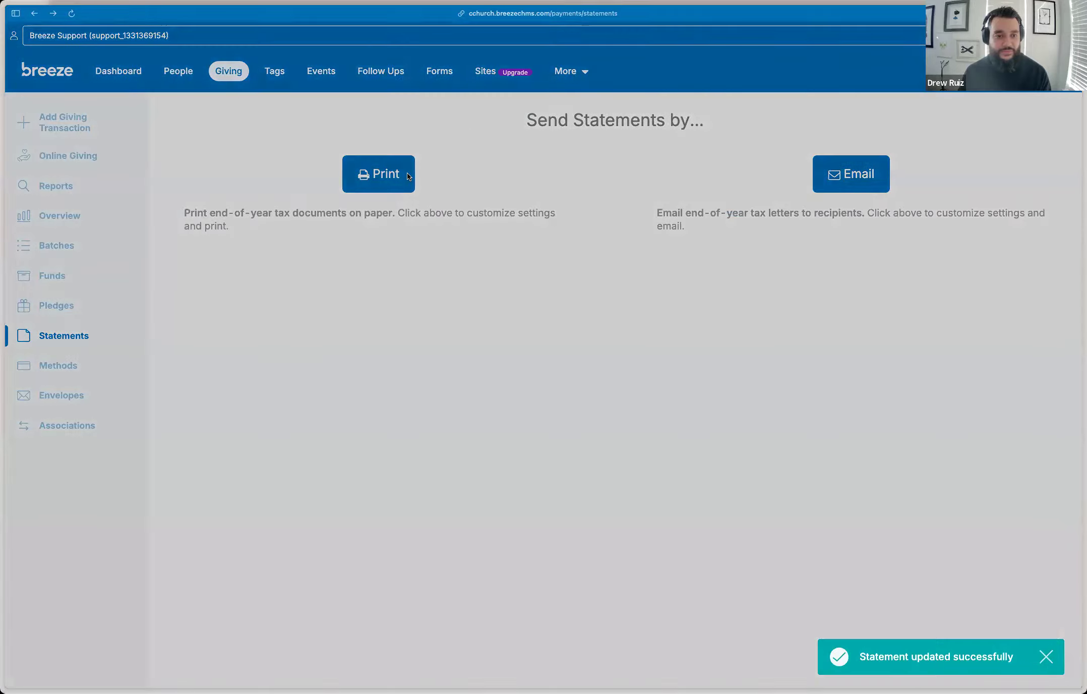
Generate the printable statements with the custom letter, dismiss the print dialog and review the first donor's statement
click(409, 175)
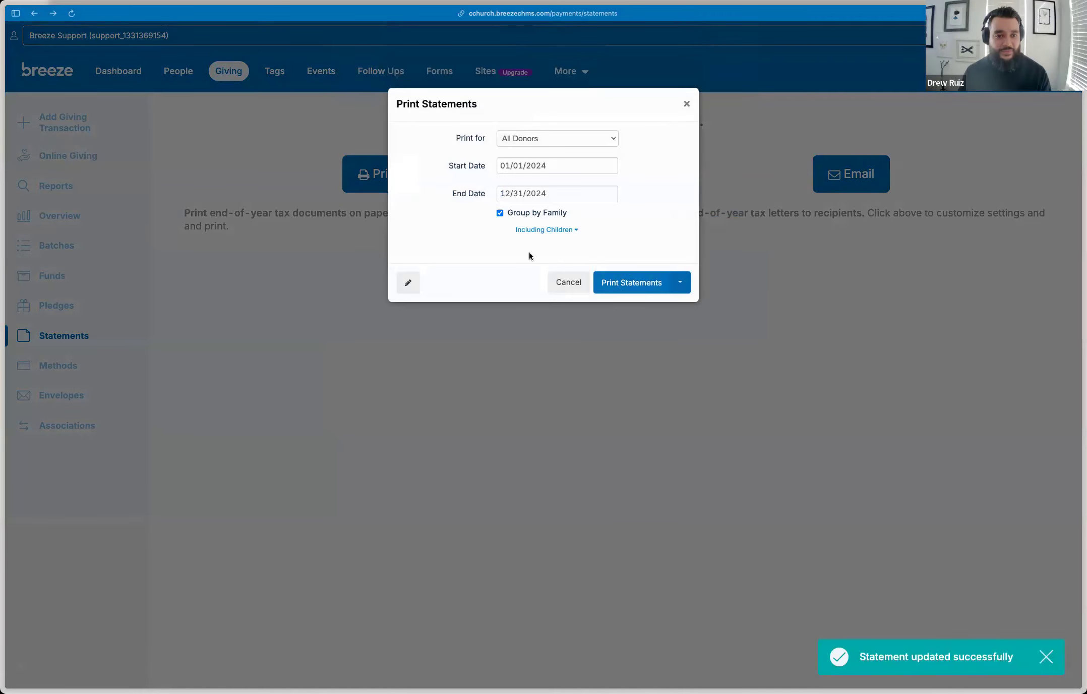
click(632, 283)
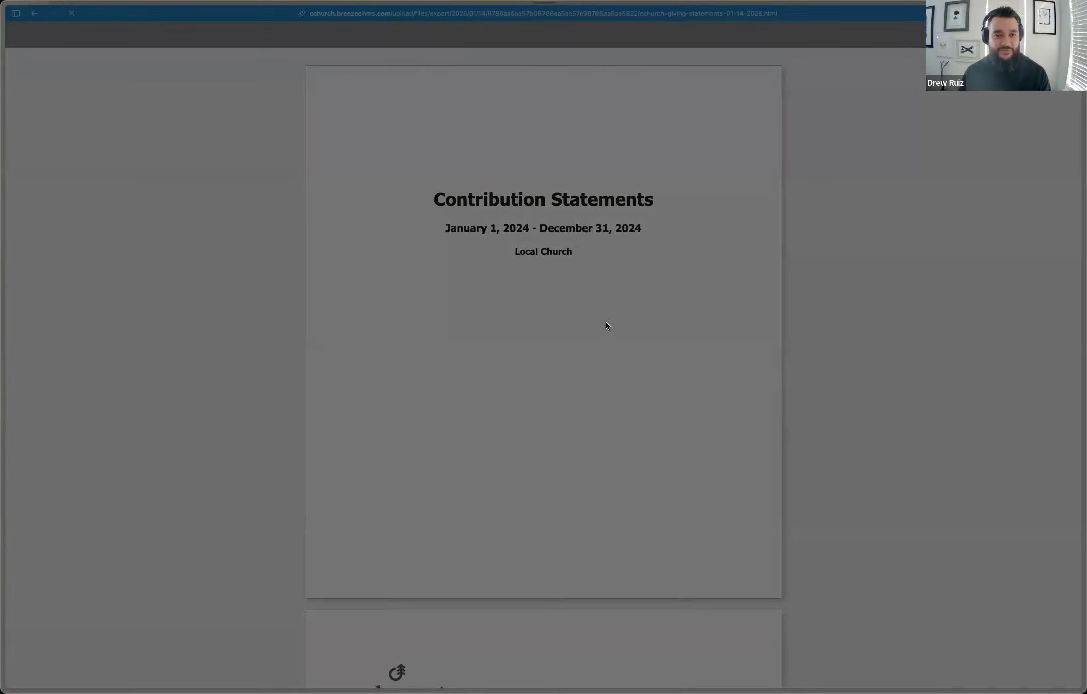
click(653, 440)
scroll(640, 418, down, 9)
scroll(639, 418, down, 3)
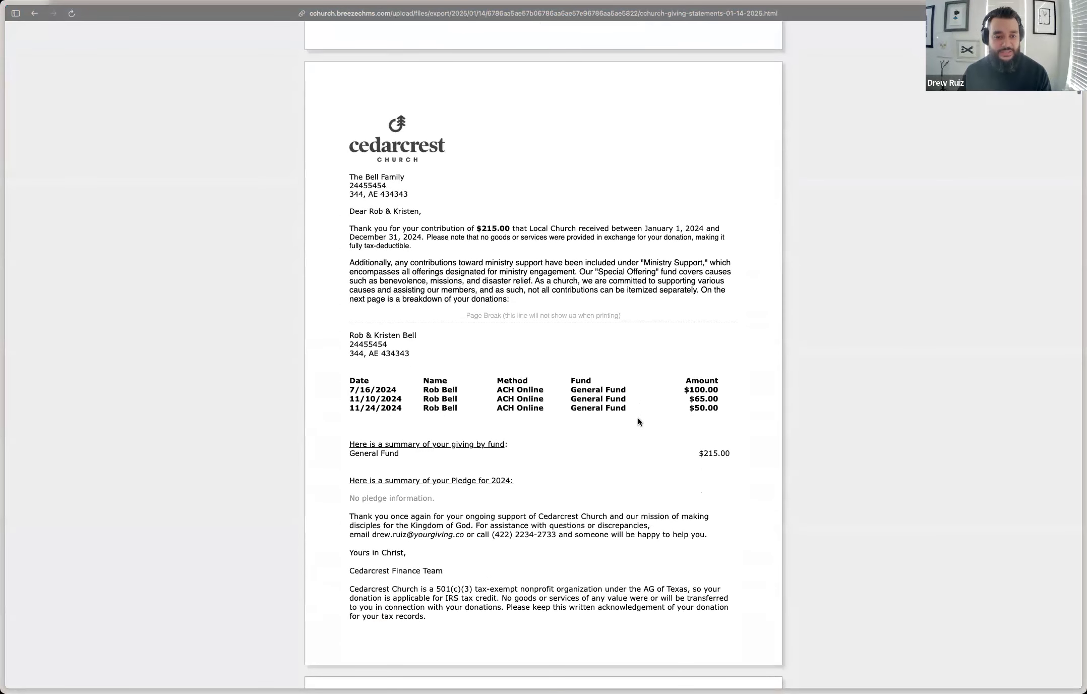
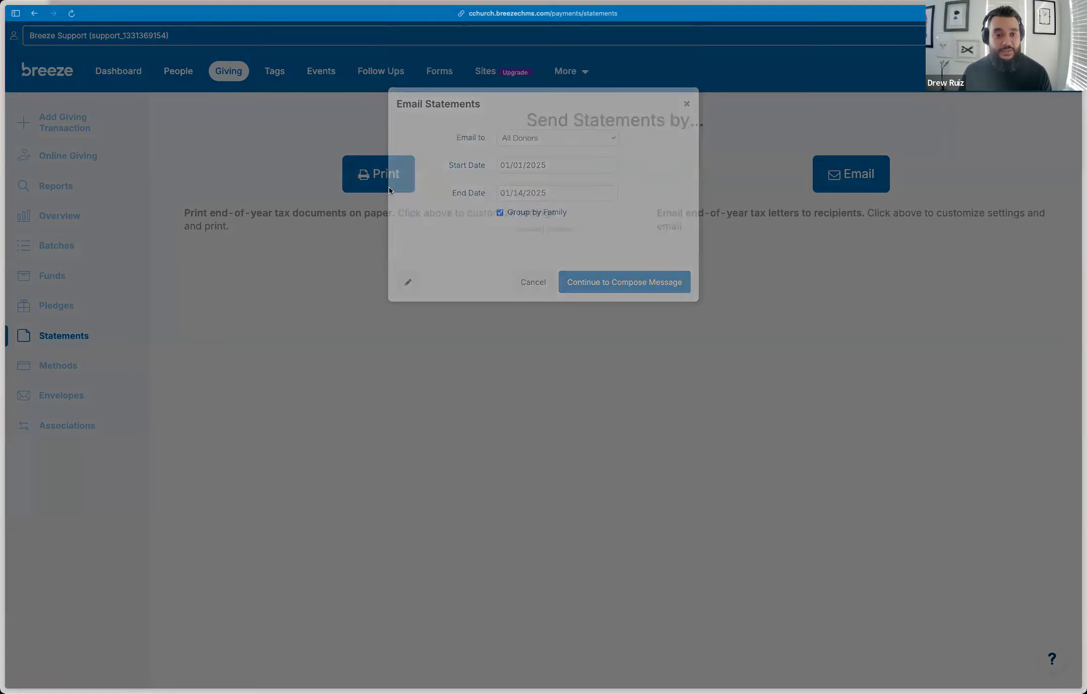
Open the settings for emailing statements and set the start date to 01/01/2024
click(848, 184)
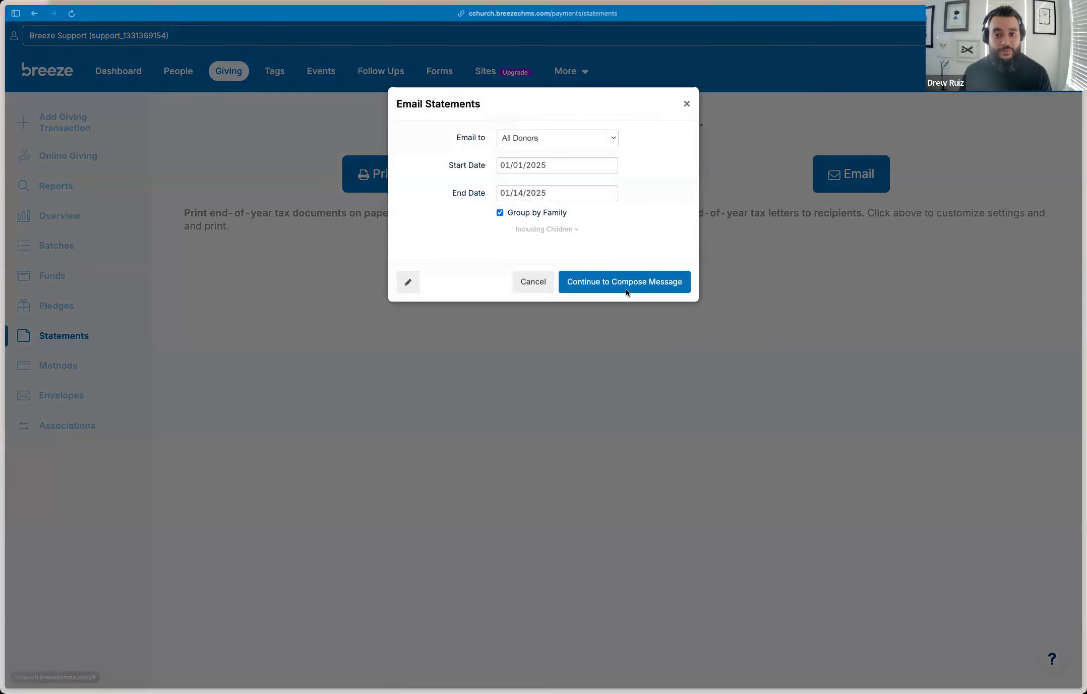
click(619, 284)
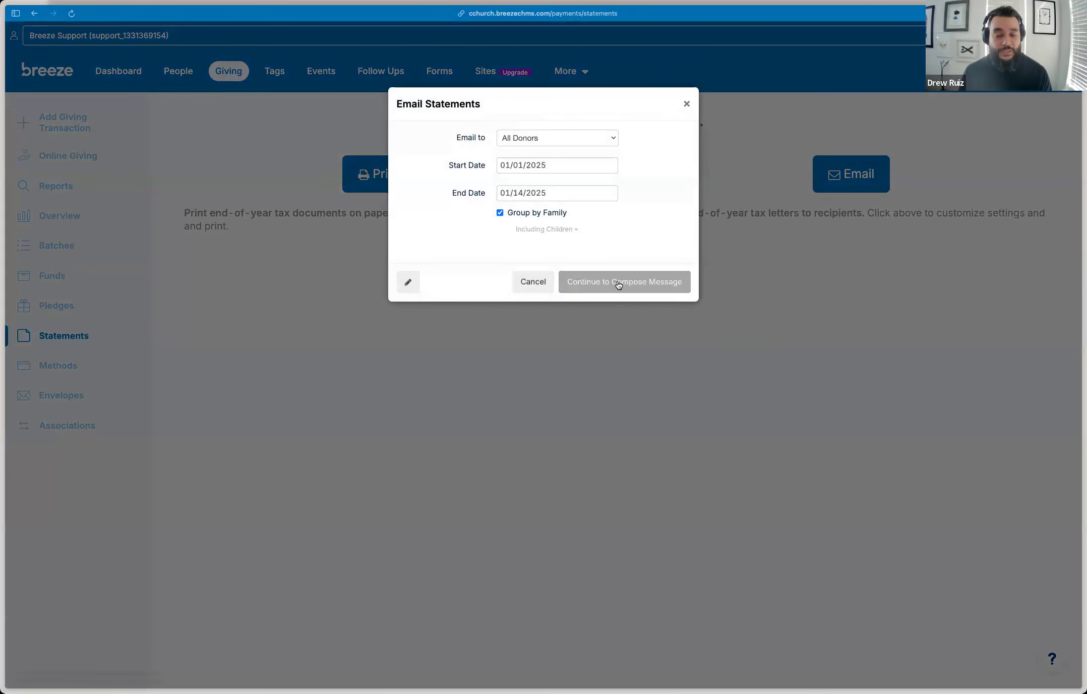
click(567, 199)
click(559, 165)
click(508, 185)
click(508, 185)
click(508, 186)
click(509, 186)
click(508, 185)
click(508, 186)
click(508, 185)
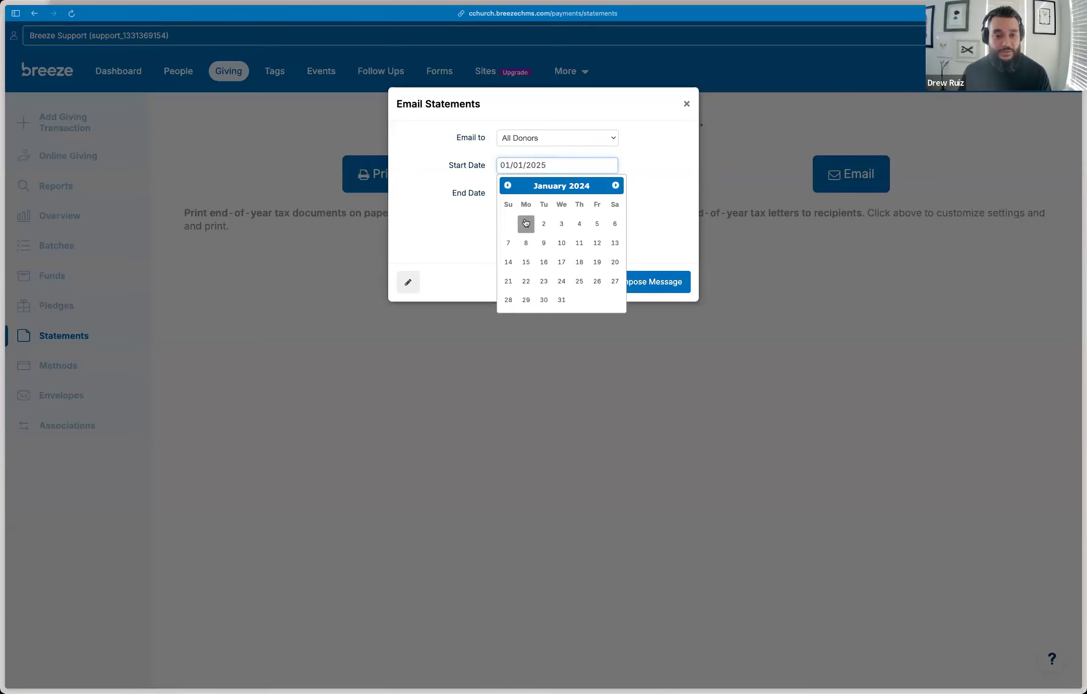
click(525, 222)
Set the end date of the emailed statements to 12/31/2024
click(575, 192)
click(508, 213)
click(544, 328)
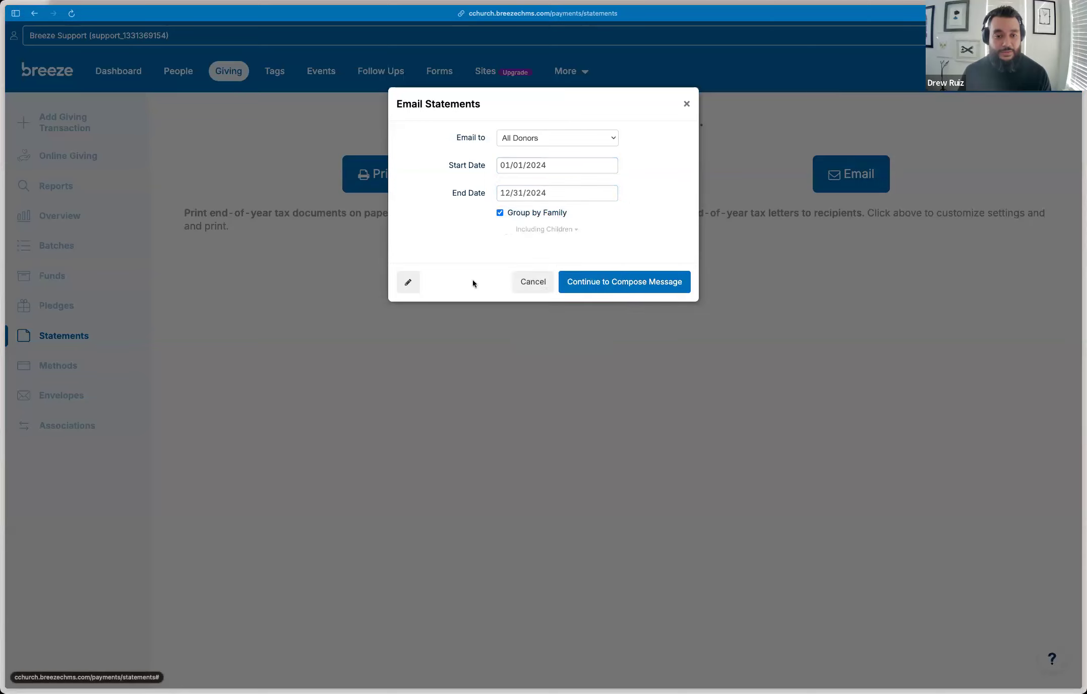
Check the letter used for the emailed statements and its additional editing tools, leaving the letter as it is
click(408, 282)
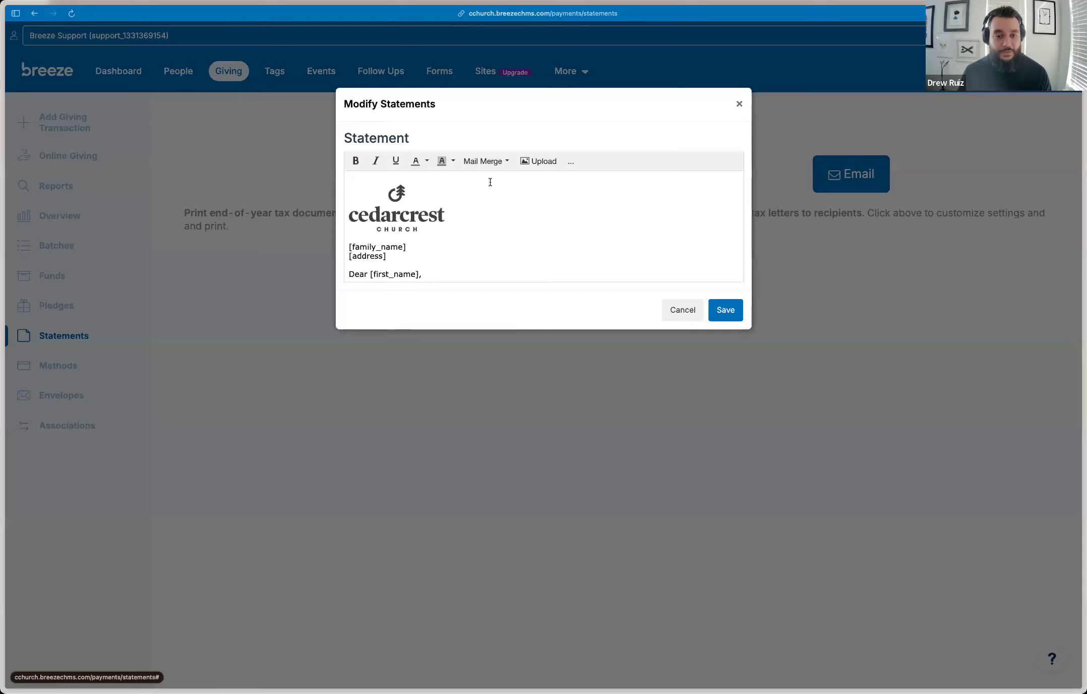
click(572, 162)
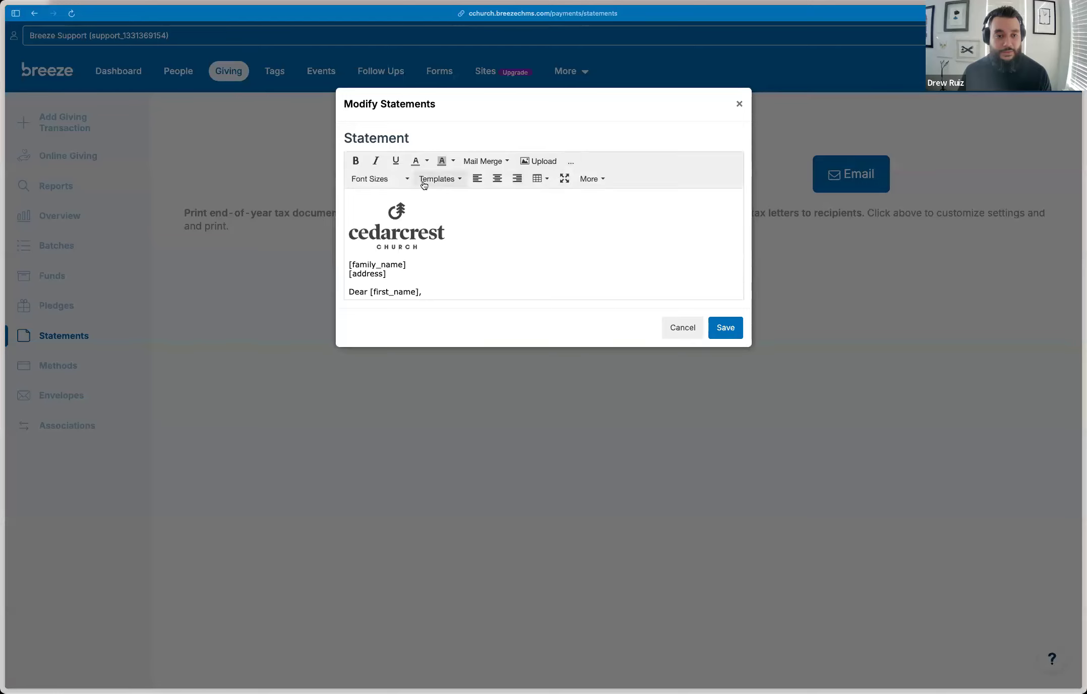
click(682, 327)
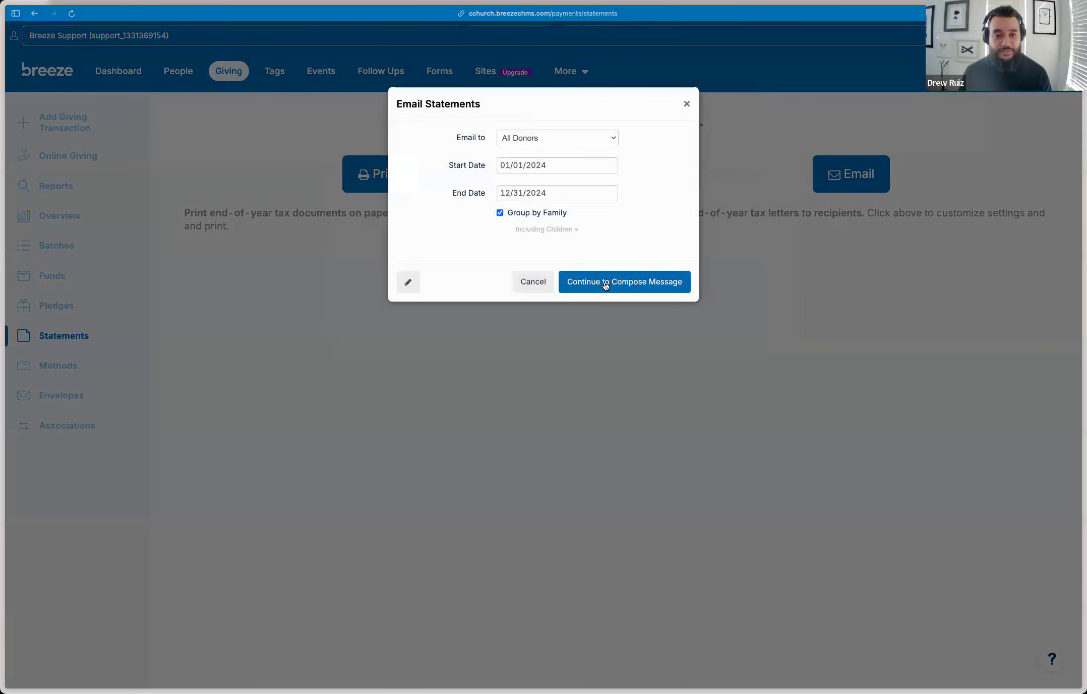
Continue to composing the email message and examine its link, template, font size and additional formatting options
click(603, 280)
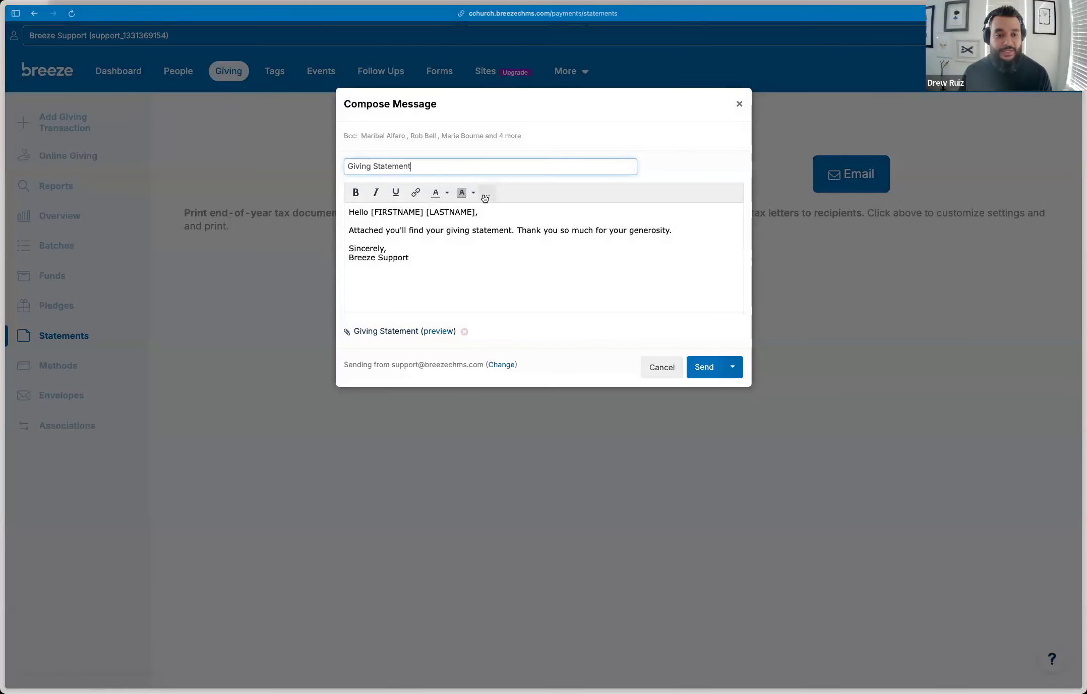
click(486, 194)
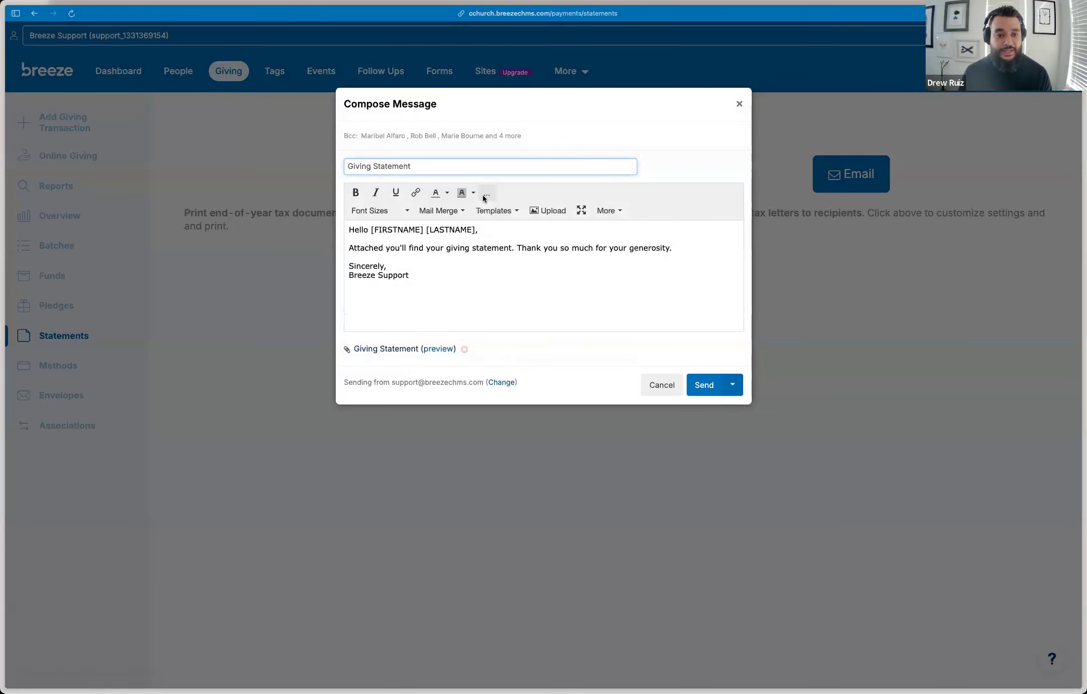
click(416, 195)
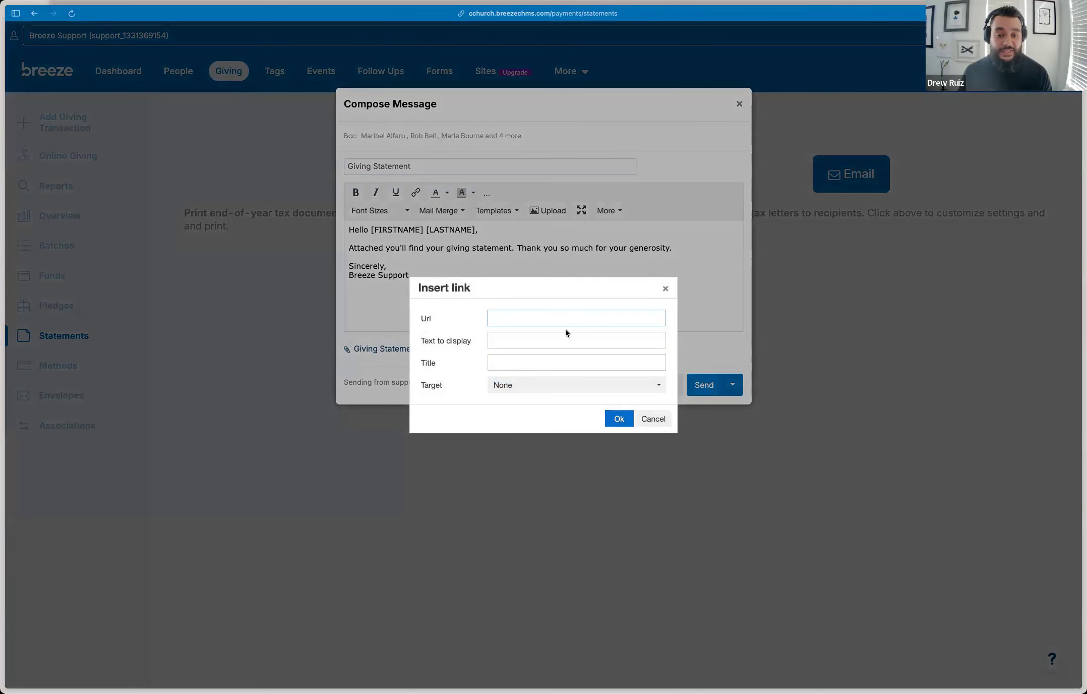
click(665, 288)
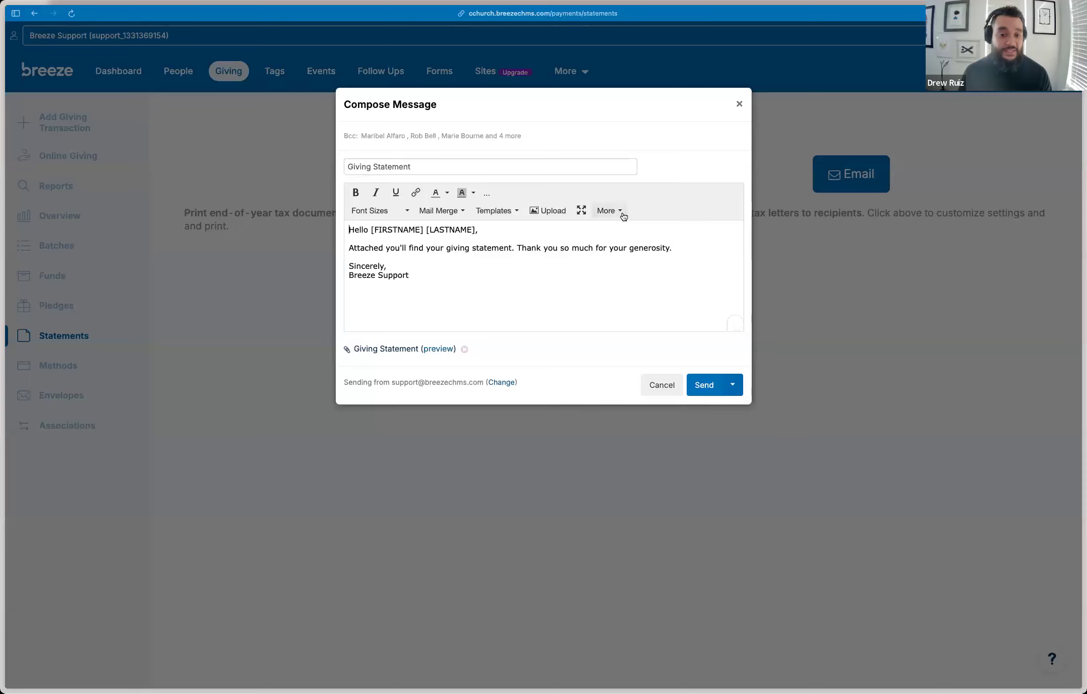
click(624, 217)
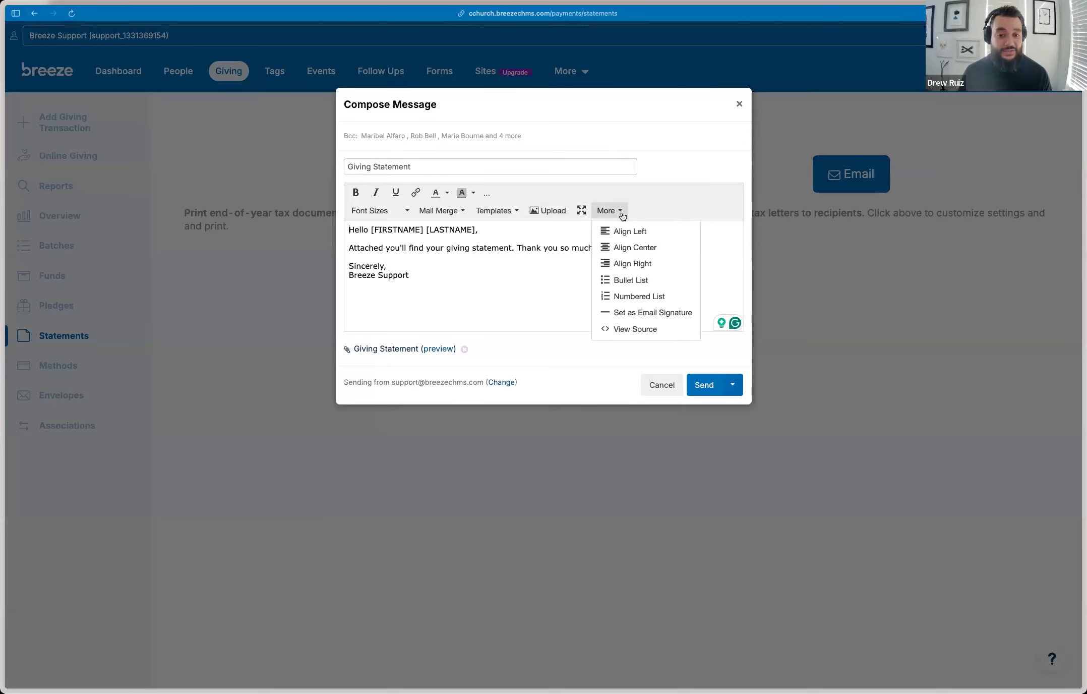
click(497, 211)
click(385, 211)
click(505, 213)
click(488, 196)
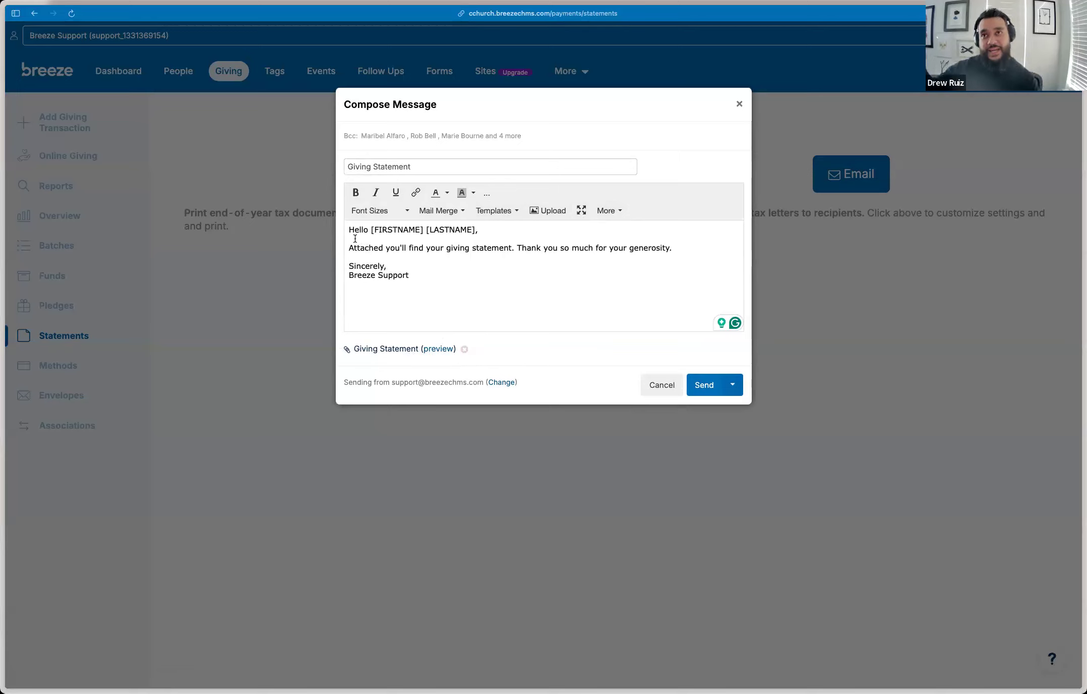
Examine the default message body and the link insertion options, and close the email message without sending it
drag(355, 238, 426, 308)
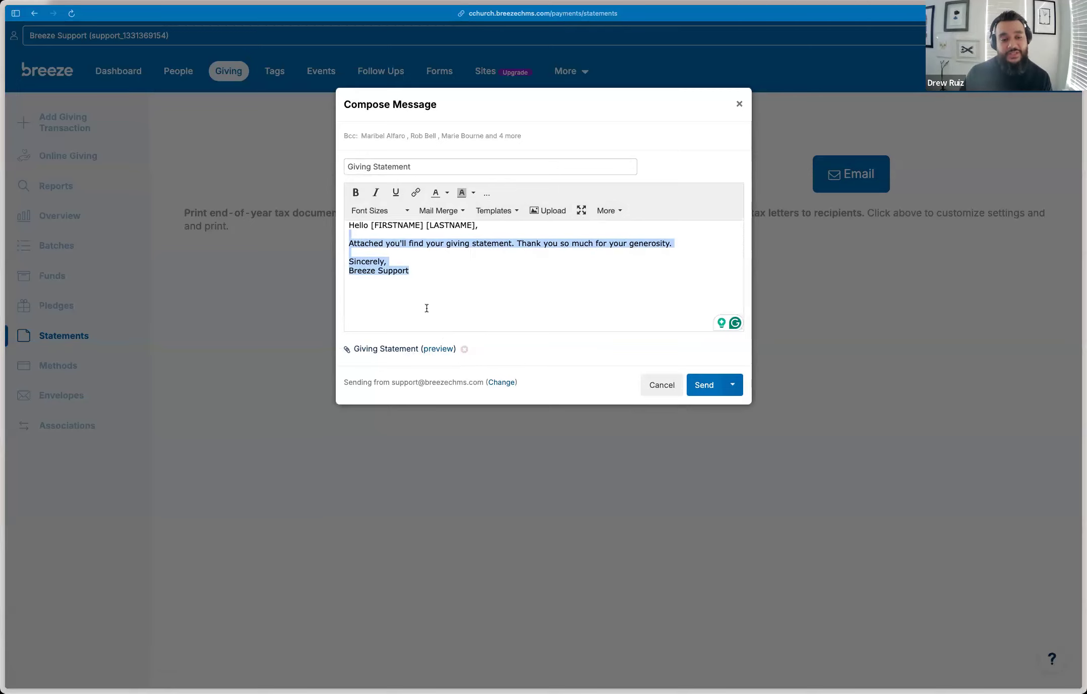
click(426, 308)
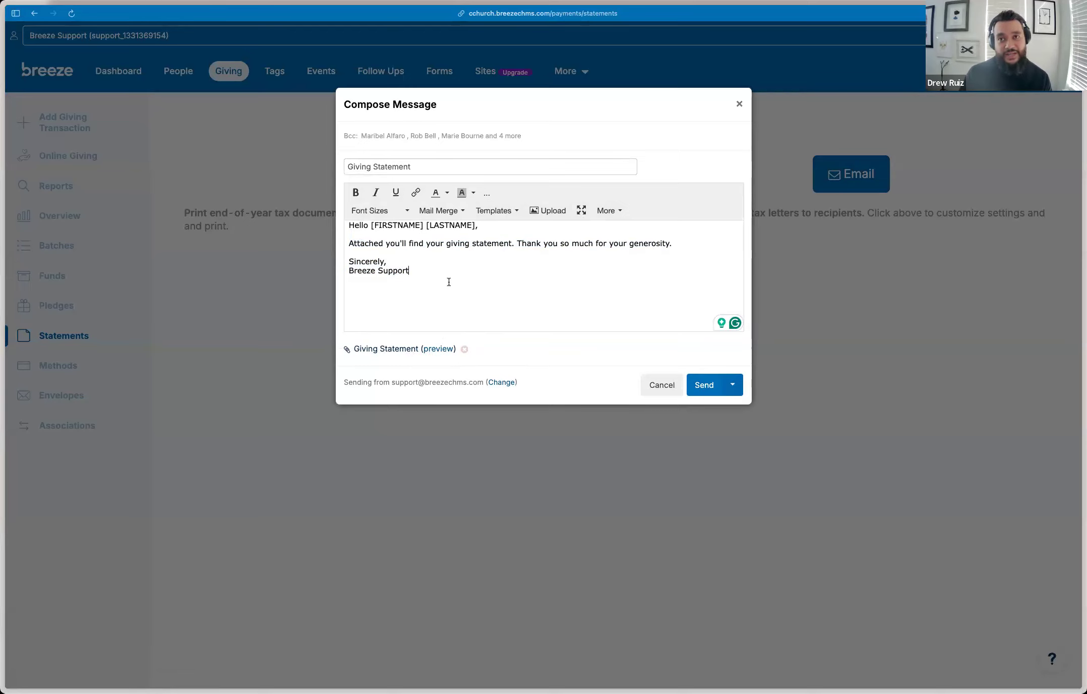
click(415, 192)
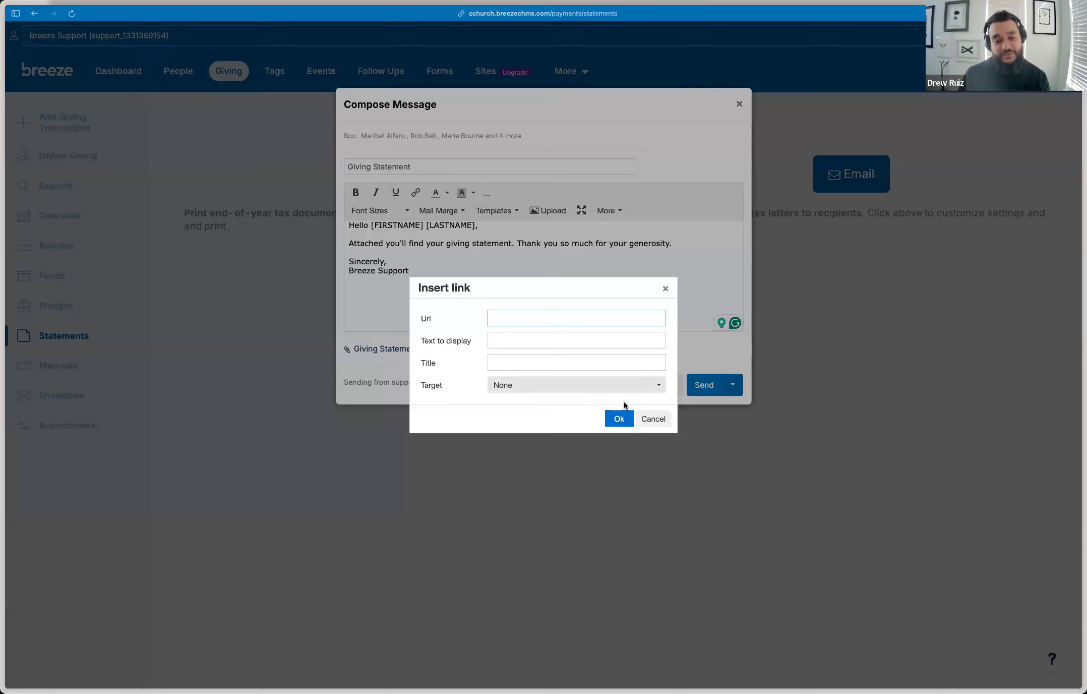
click(647, 419)
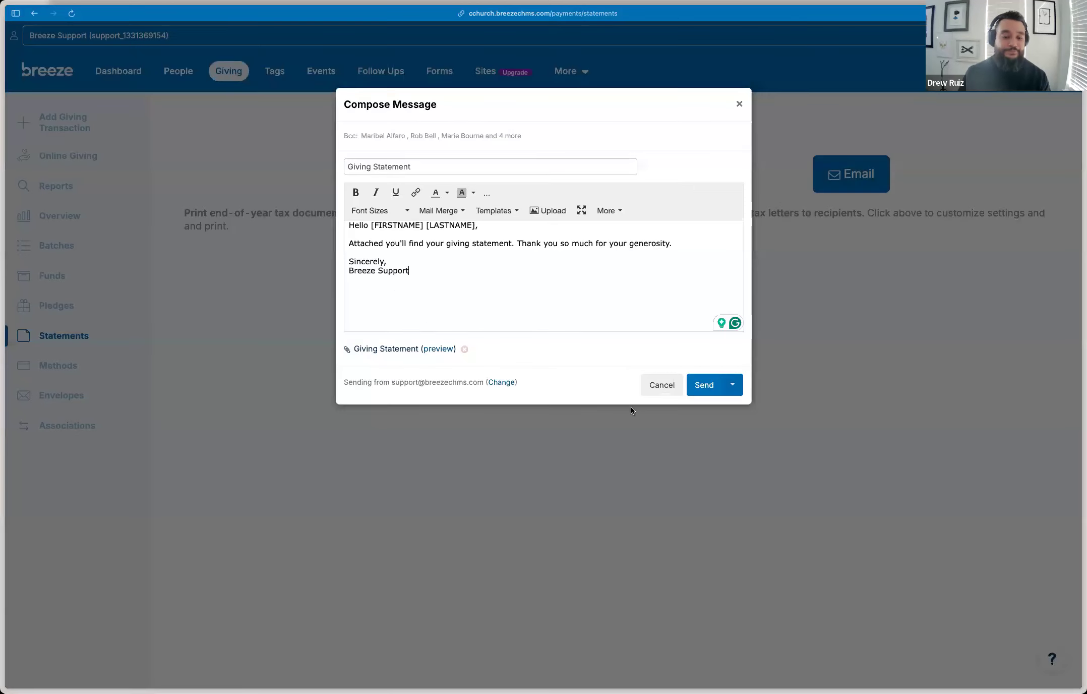
click(661, 387)
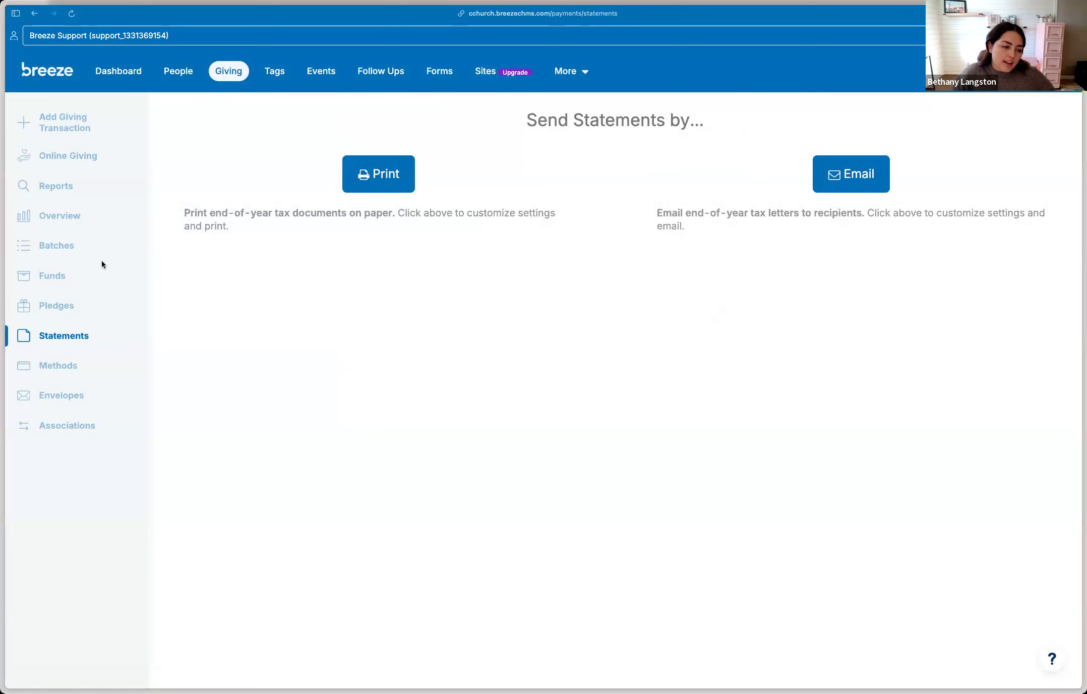
mouse_move(6, 250)
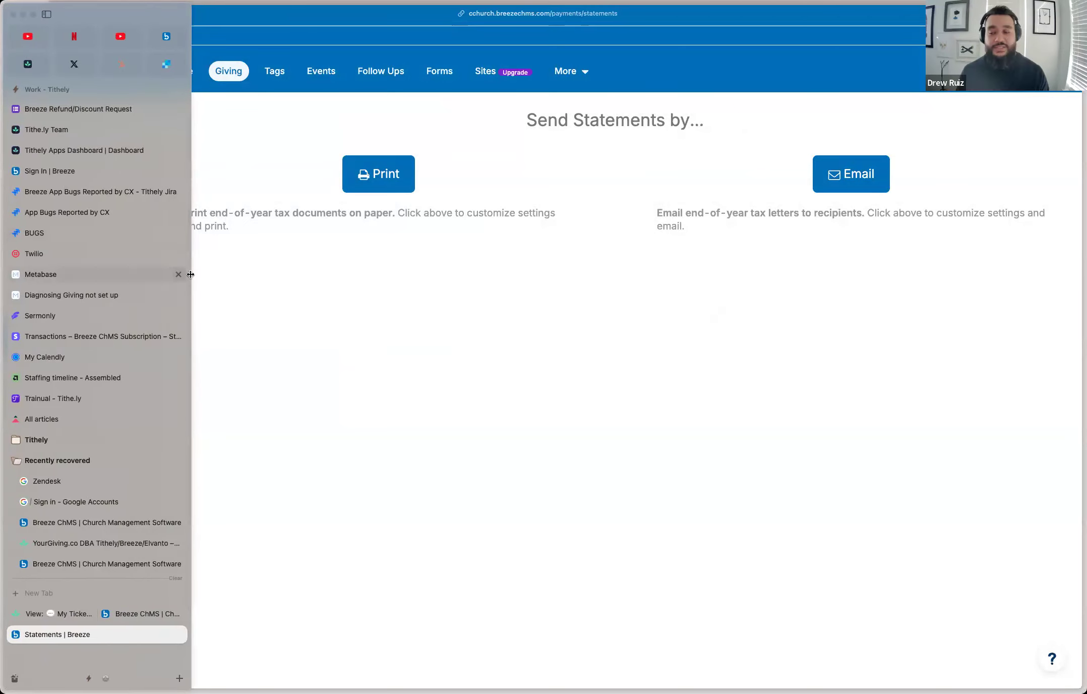
scroll(190, 274, right, 5)
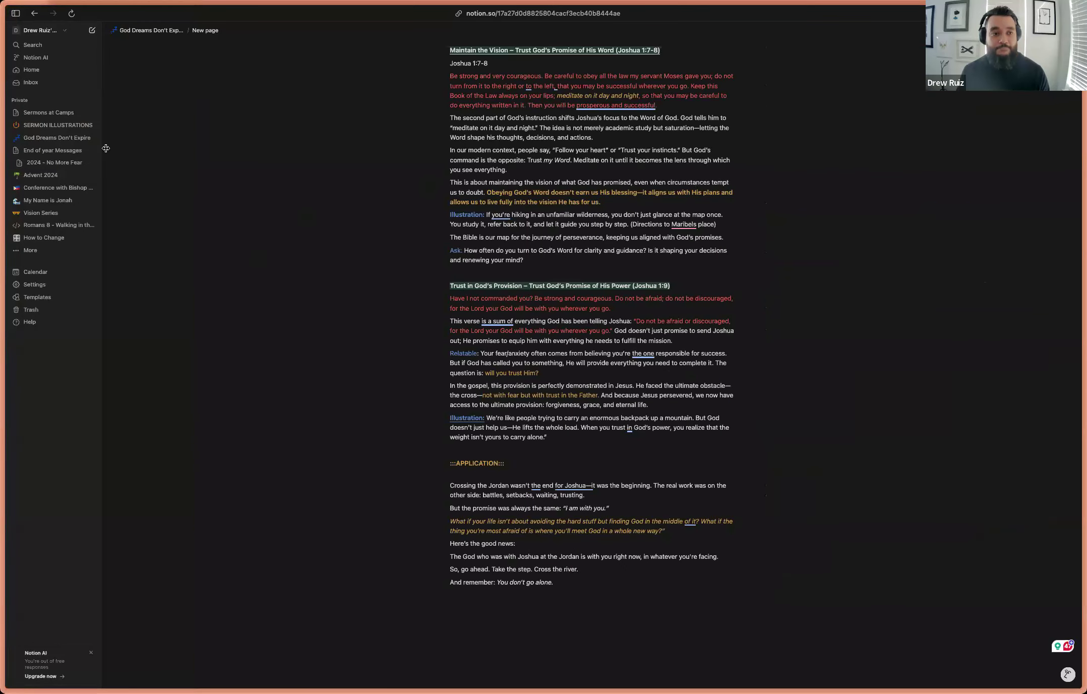
mouse_move(3, 31)
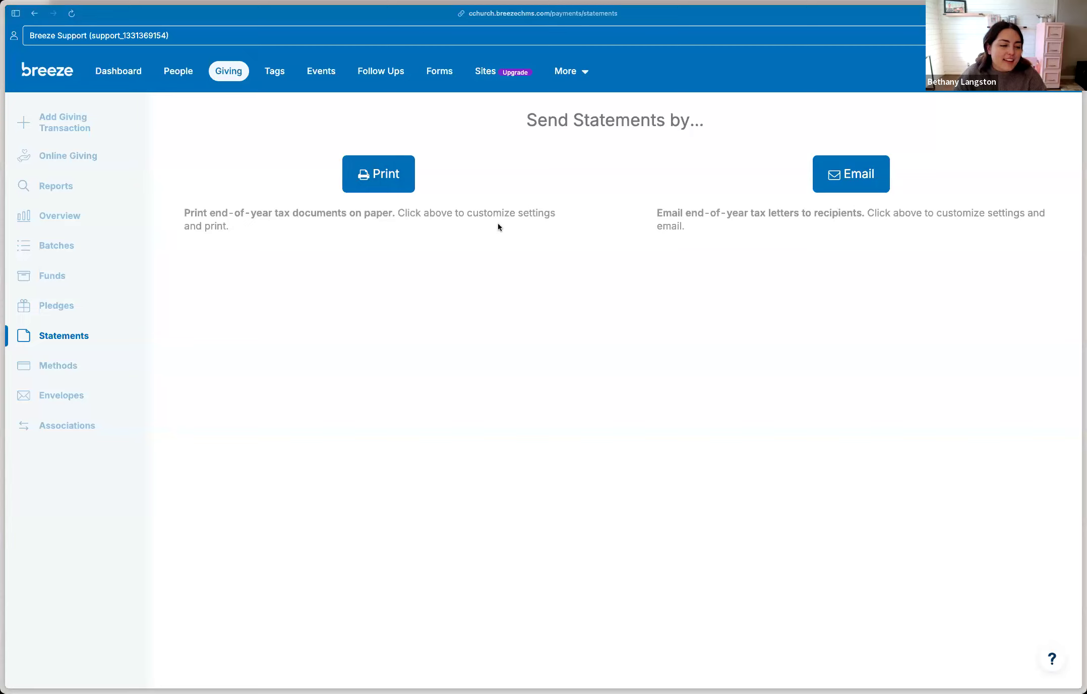
Review the printed statement letter's itemized, fund summary and pledge summary merge fields, and close the letter without saving
click(378, 187)
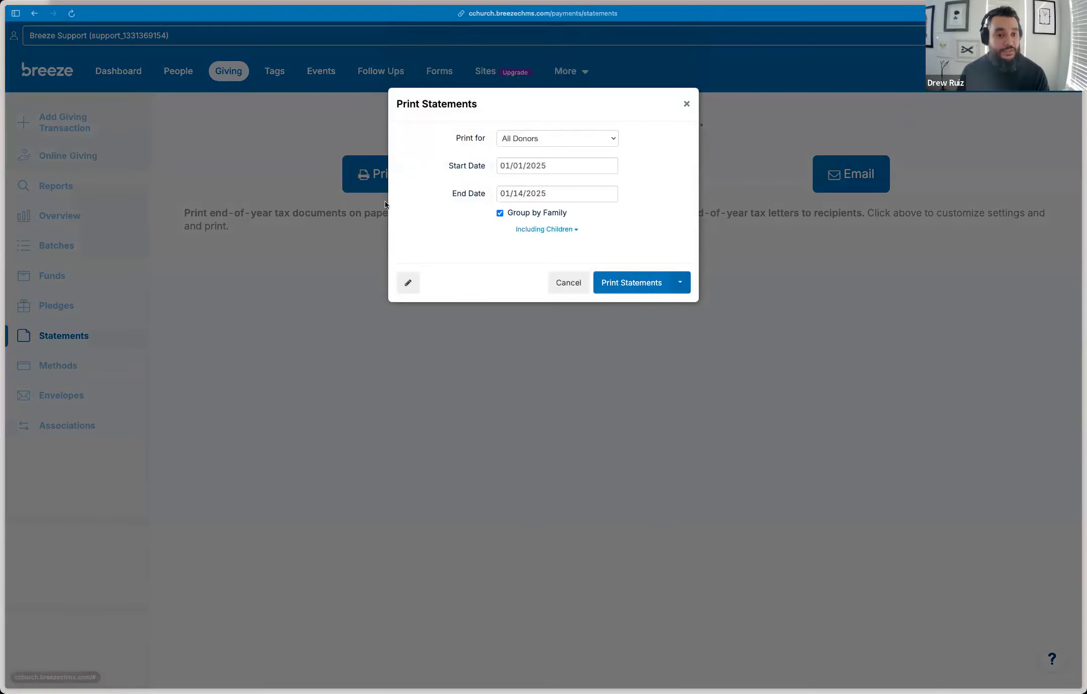
click(409, 283)
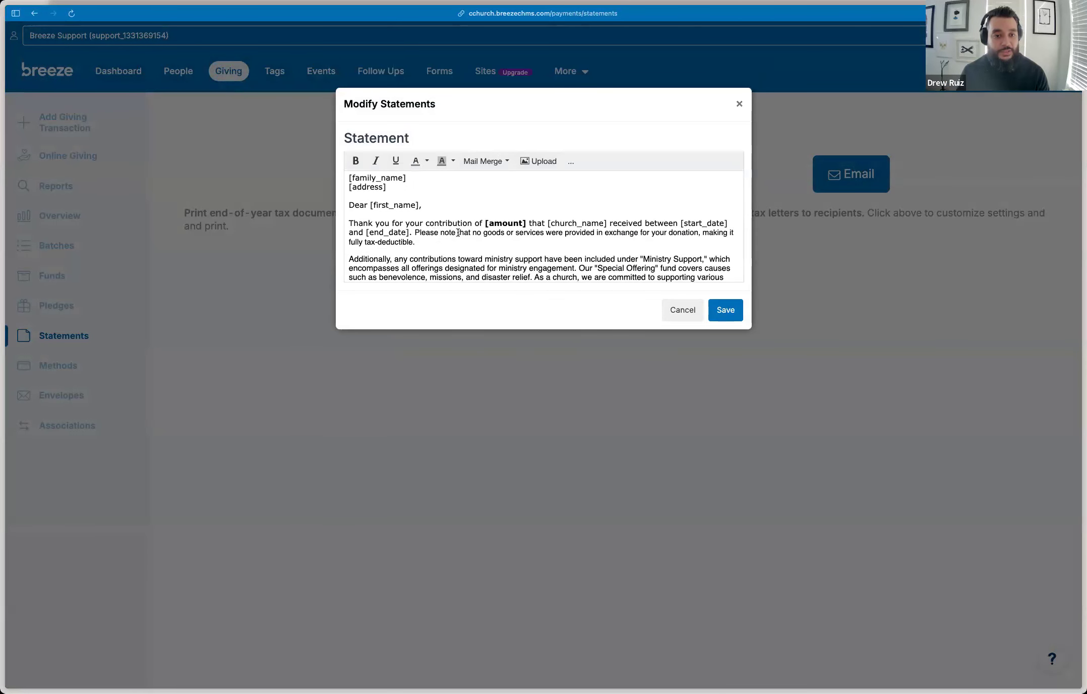
scroll(457, 232, down, 3)
scroll(457, 231, down, 2)
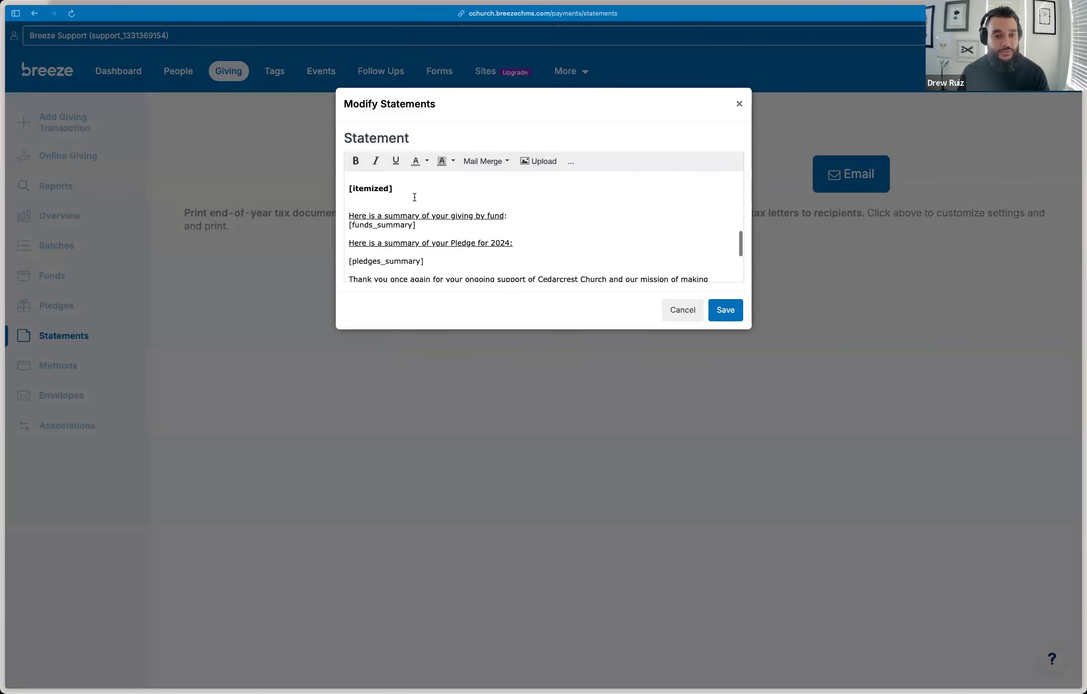
click(387, 188)
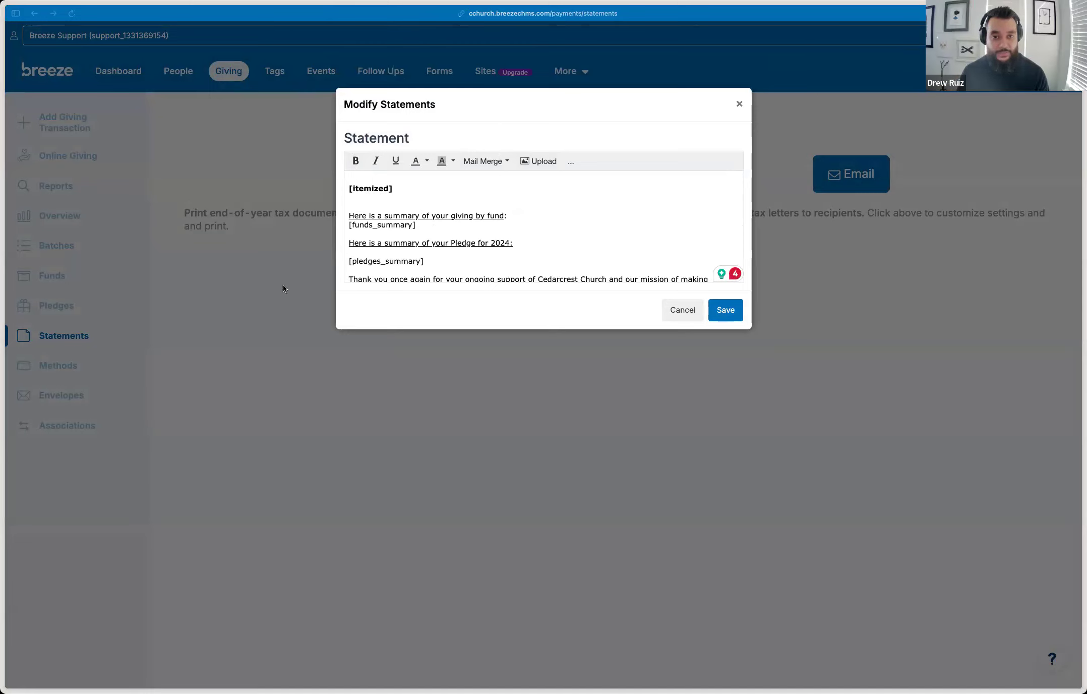
click(401, 207)
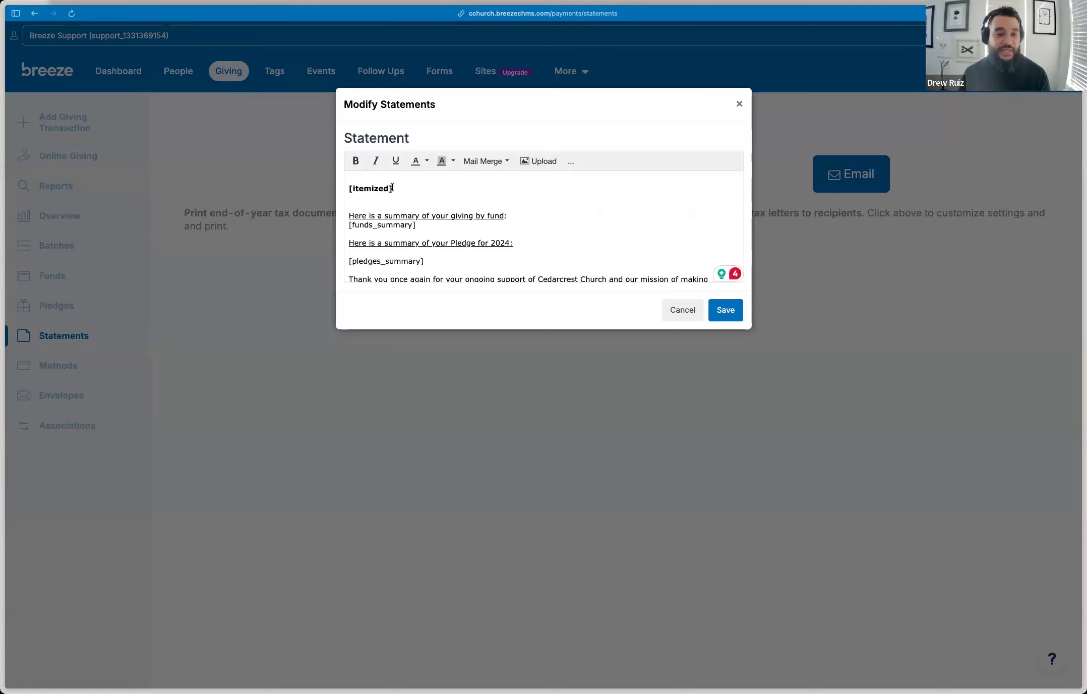
click(393, 188)
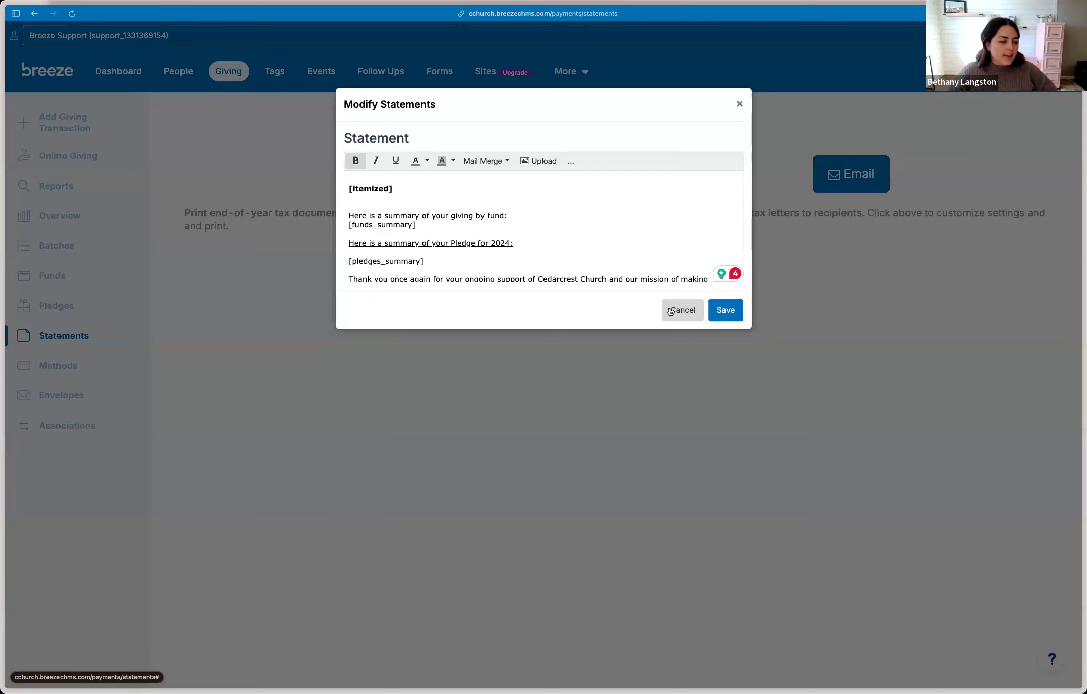
click(670, 311)
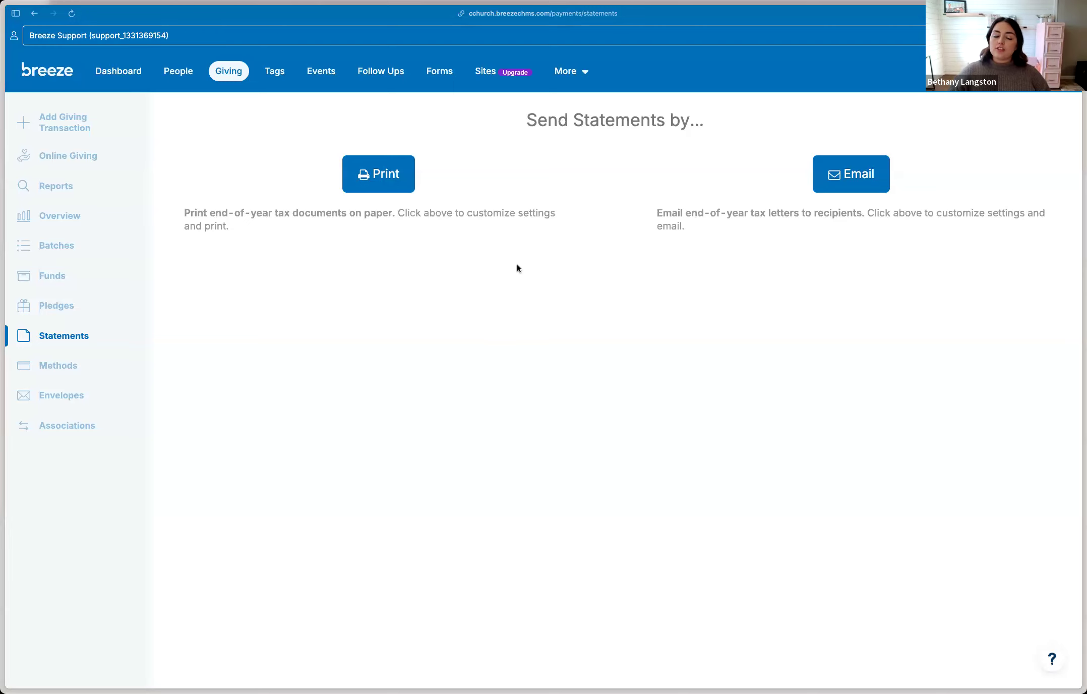
Check which donor groups the statements can be printed for, and close the print settings without printing
click(376, 172)
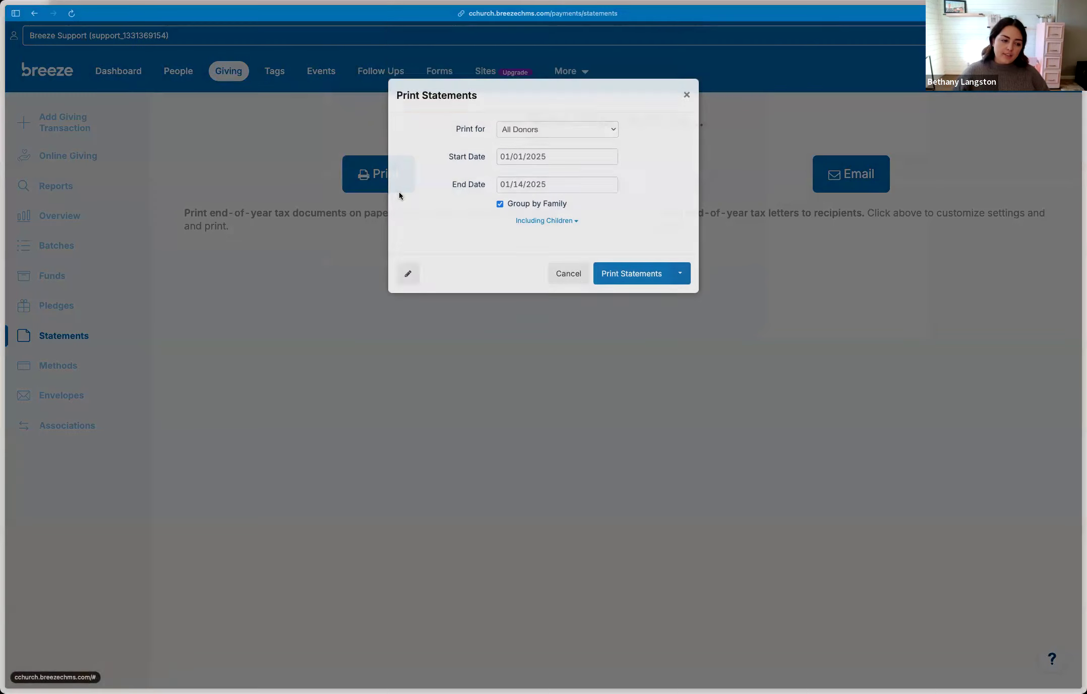
click(562, 143)
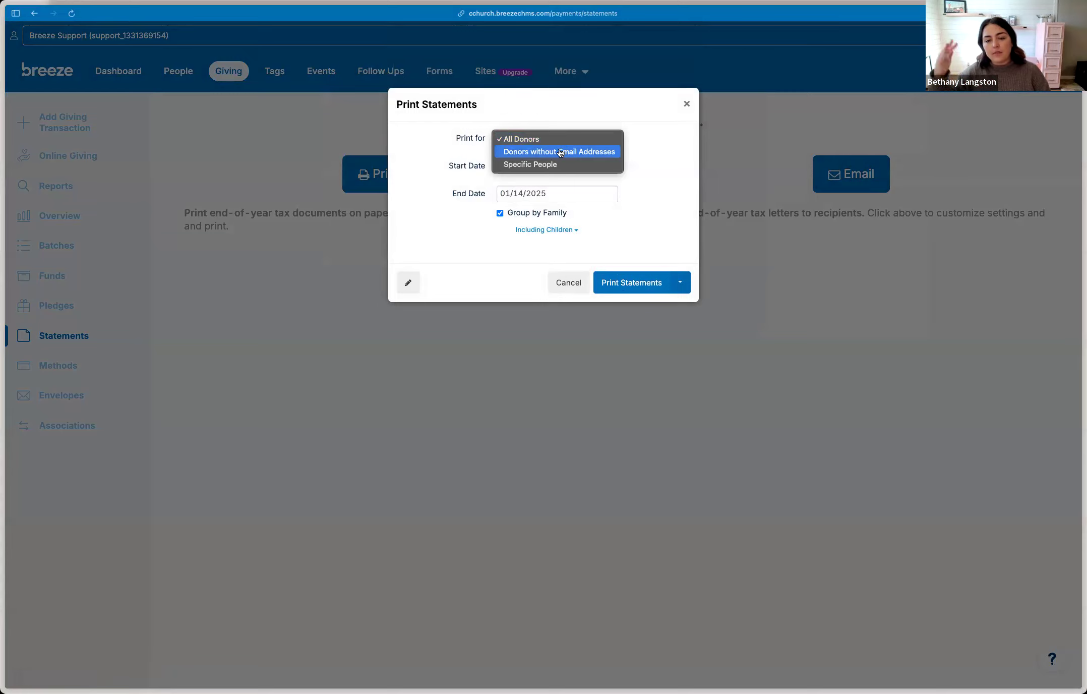
click(687, 106)
click(688, 105)
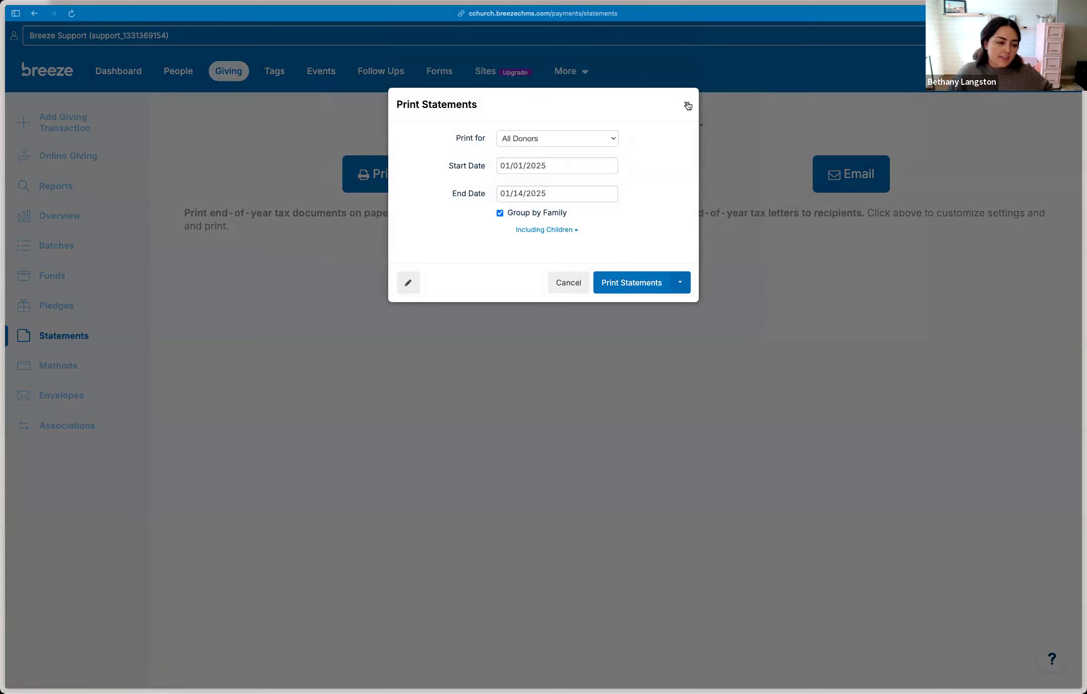
click(688, 105)
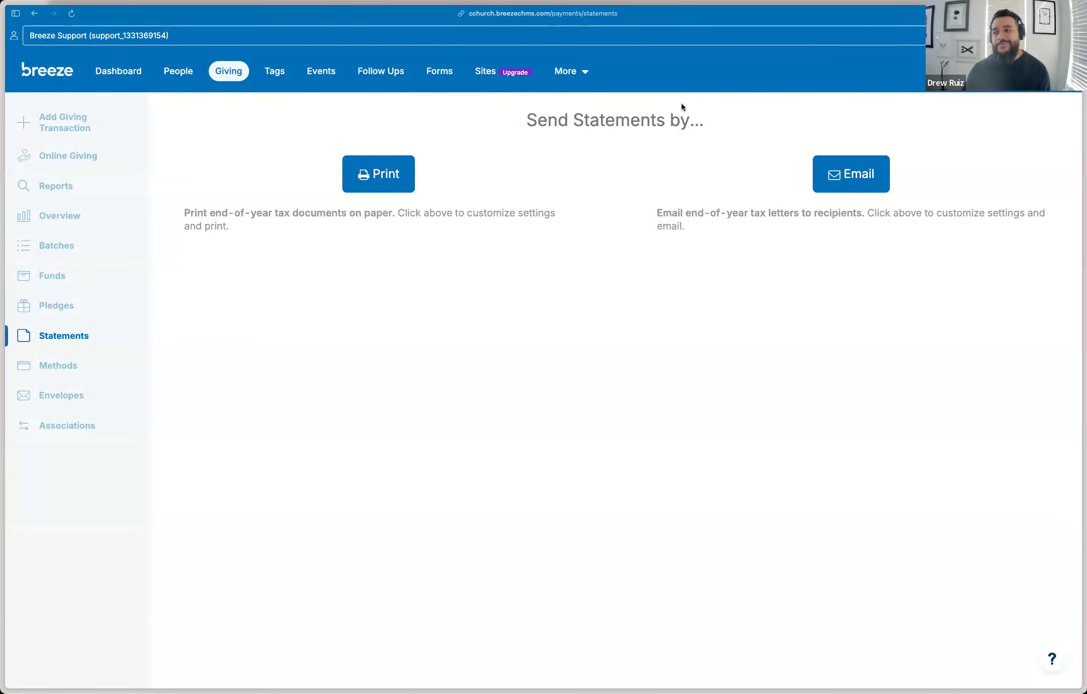
Check which recipient groups the statements can be emailed to, and close the email settings without continuing
click(872, 175)
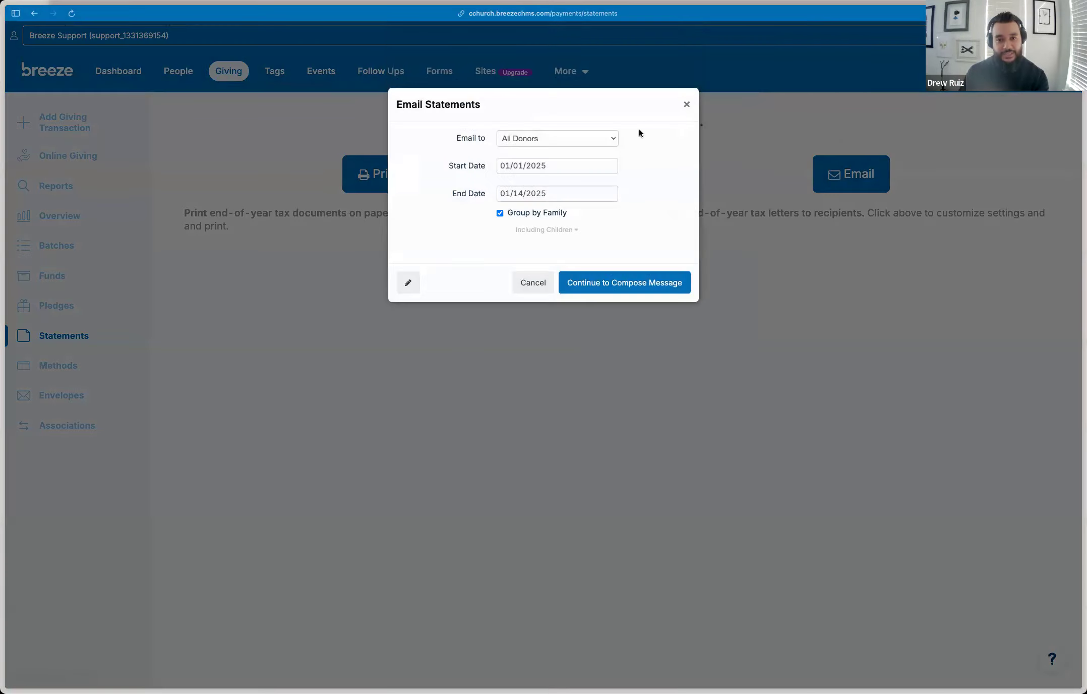
click(607, 141)
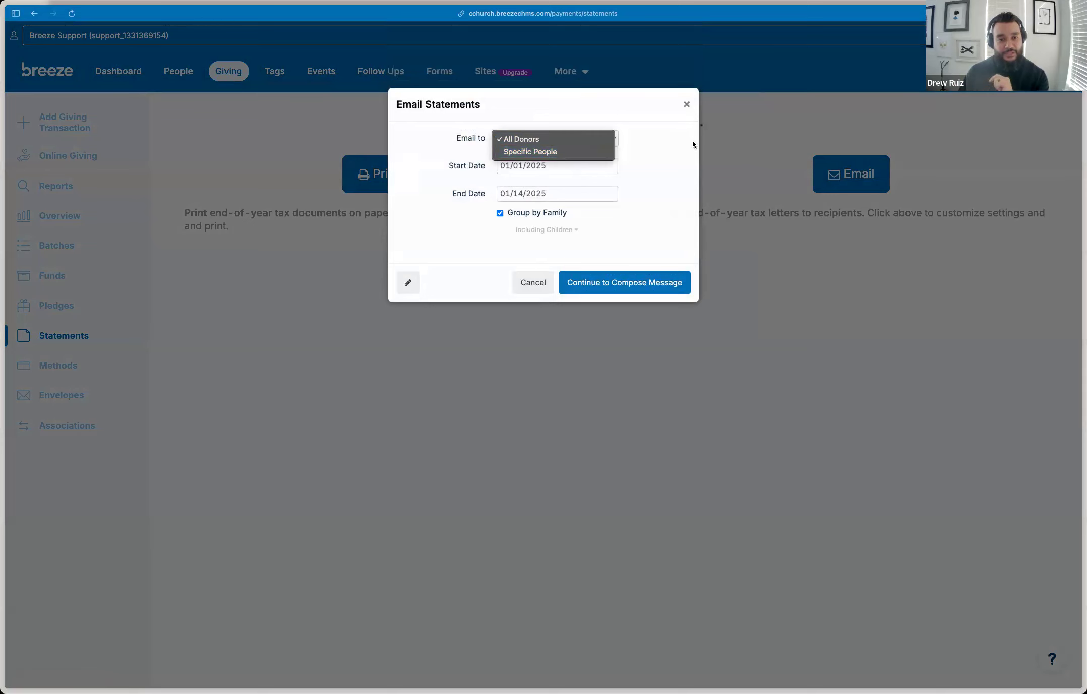
click(687, 104)
click(687, 104)
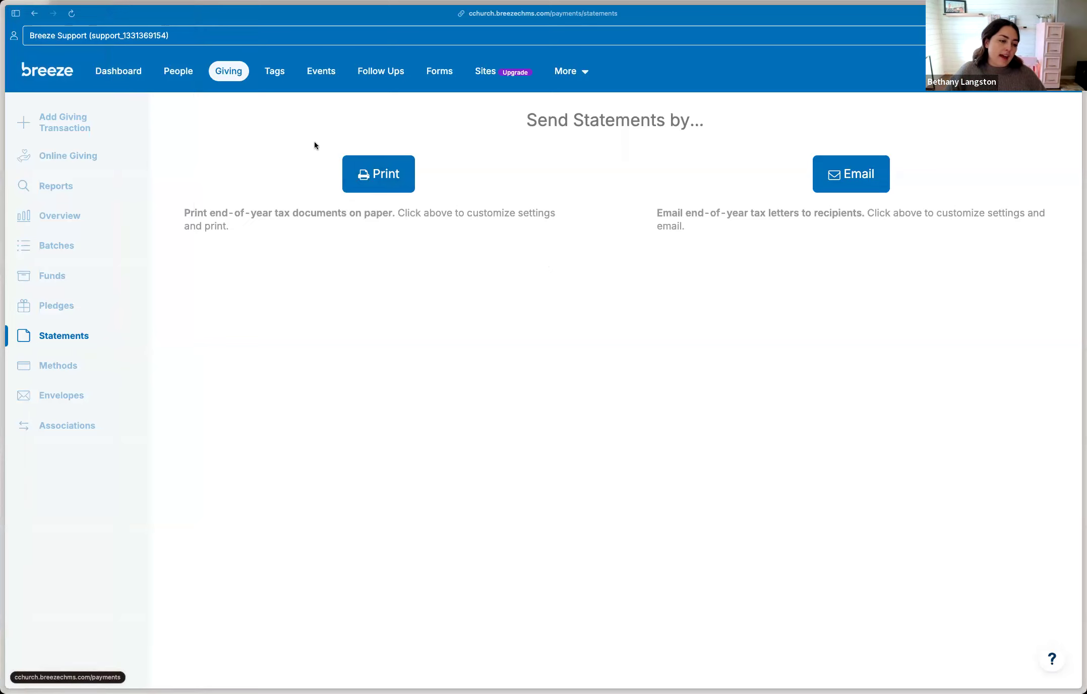
Open the print settings for the statements and set the start date to 01/01/2024
click(394, 183)
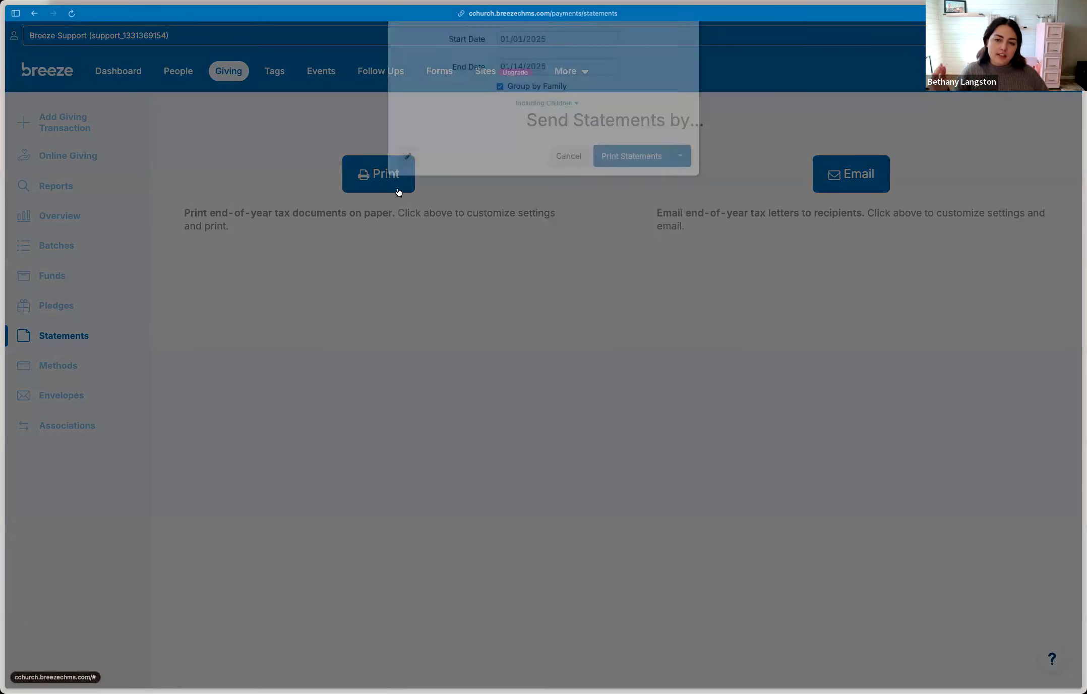
click(562, 164)
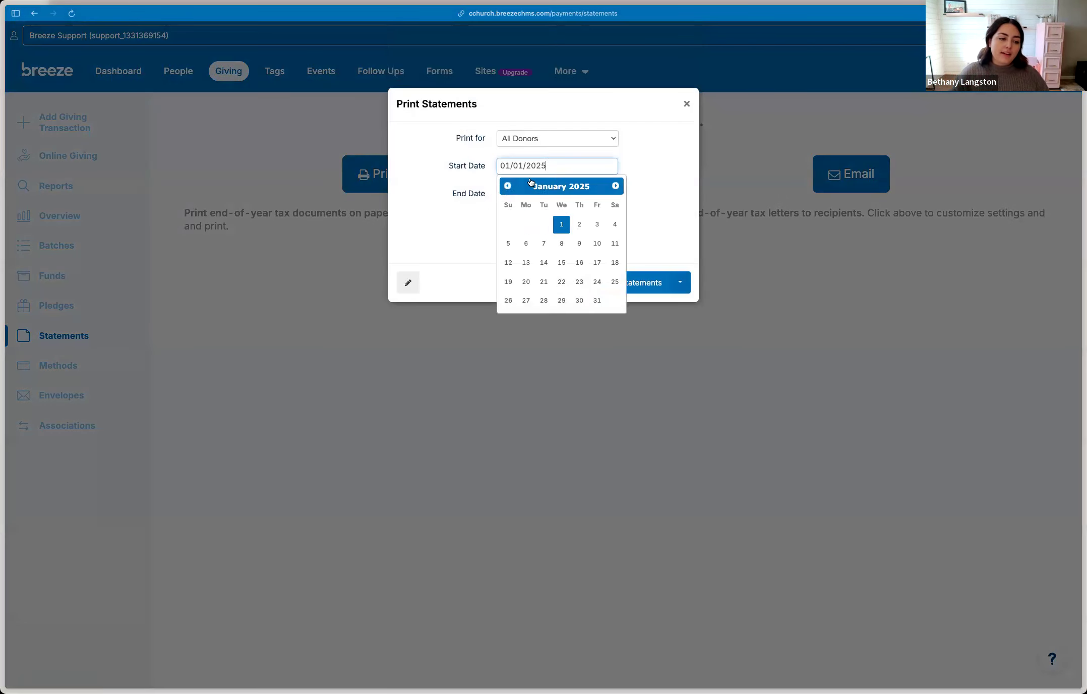
click(507, 186)
click(507, 186)
click(507, 186)
click(507, 186)
click(506, 186)
click(506, 186)
click(507, 186)
click(506, 186)
click(506, 186)
click(506, 186)
click(506, 186)
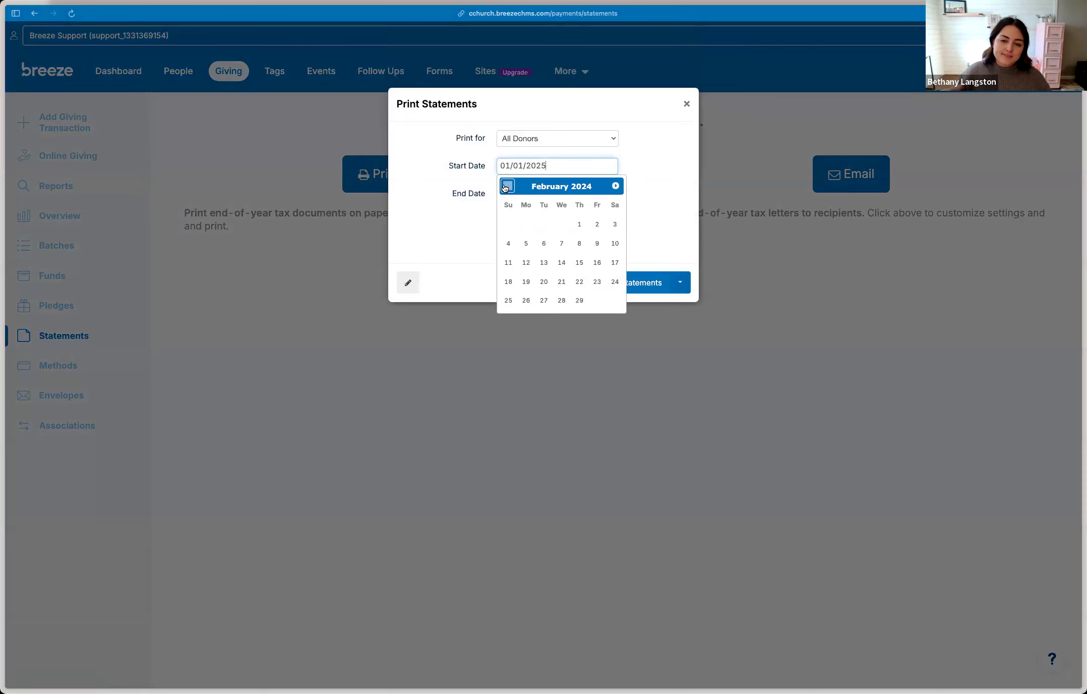
click(506, 186)
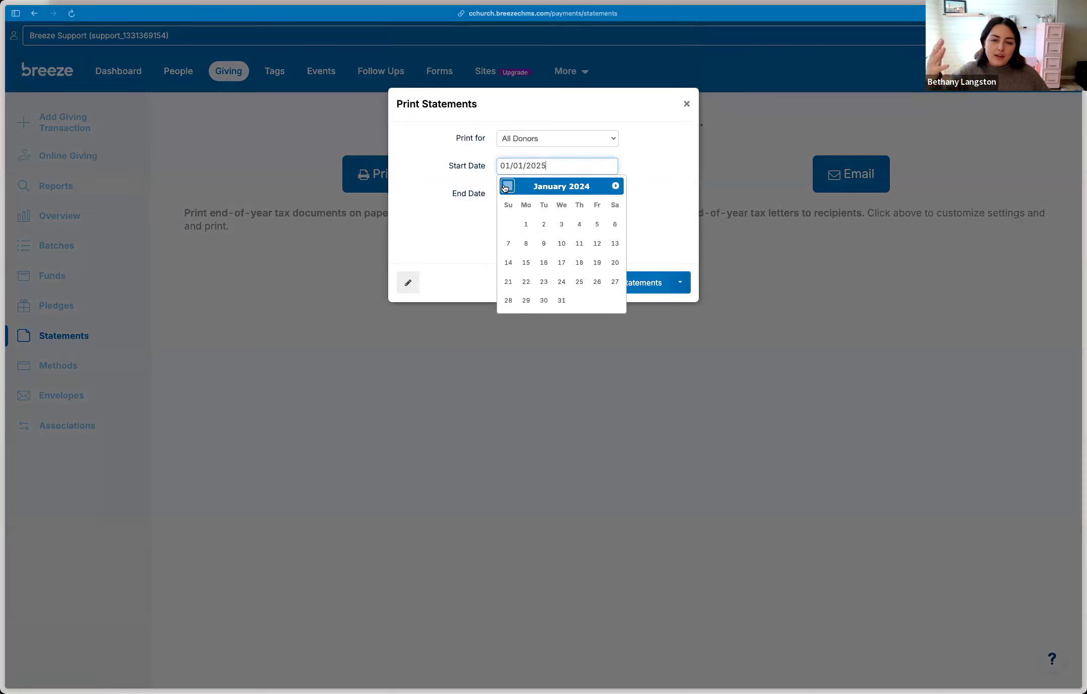
click(526, 224)
Set the end date of the printed statements to 12/31/2024 and generate them for all donors, grouped by family
click(544, 193)
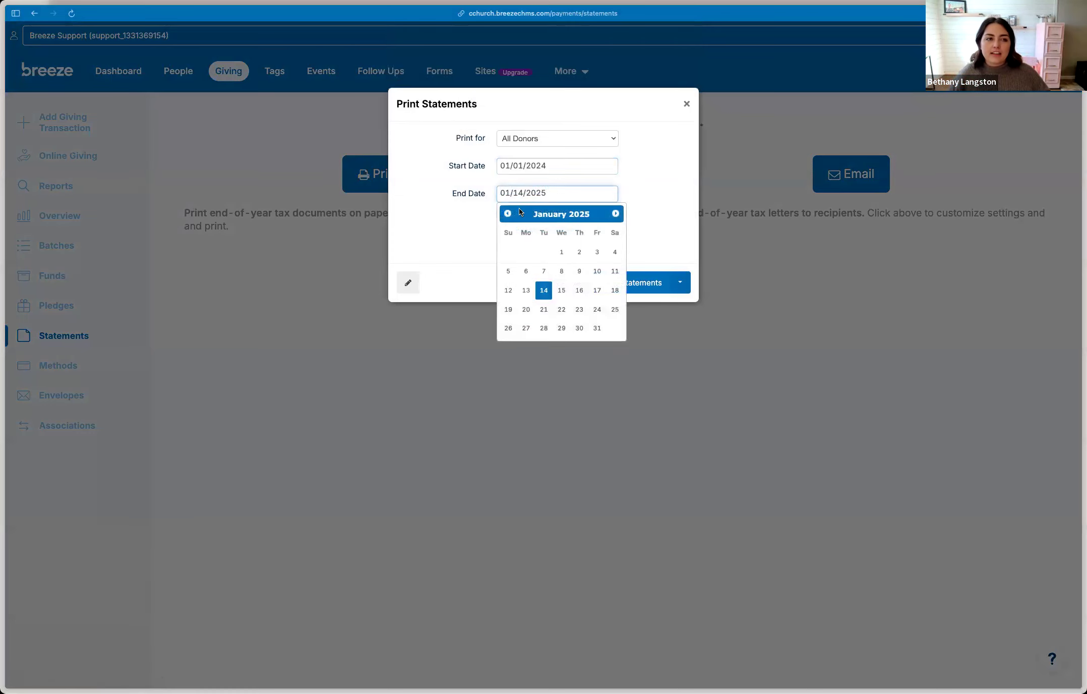
click(507, 216)
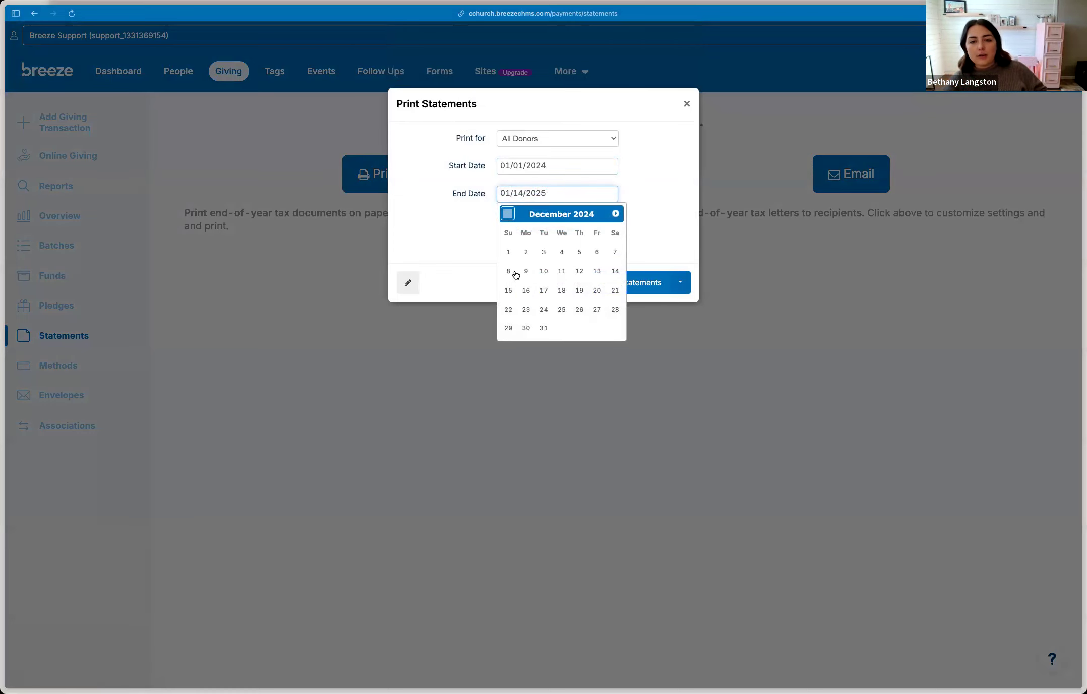
click(543, 329)
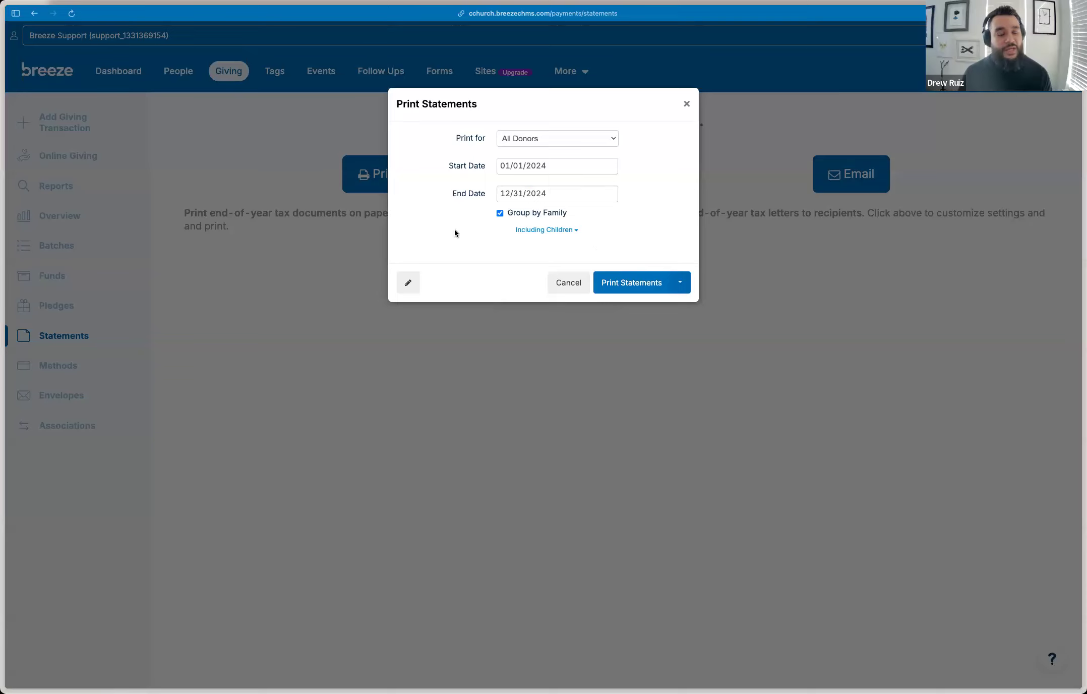
click(639, 280)
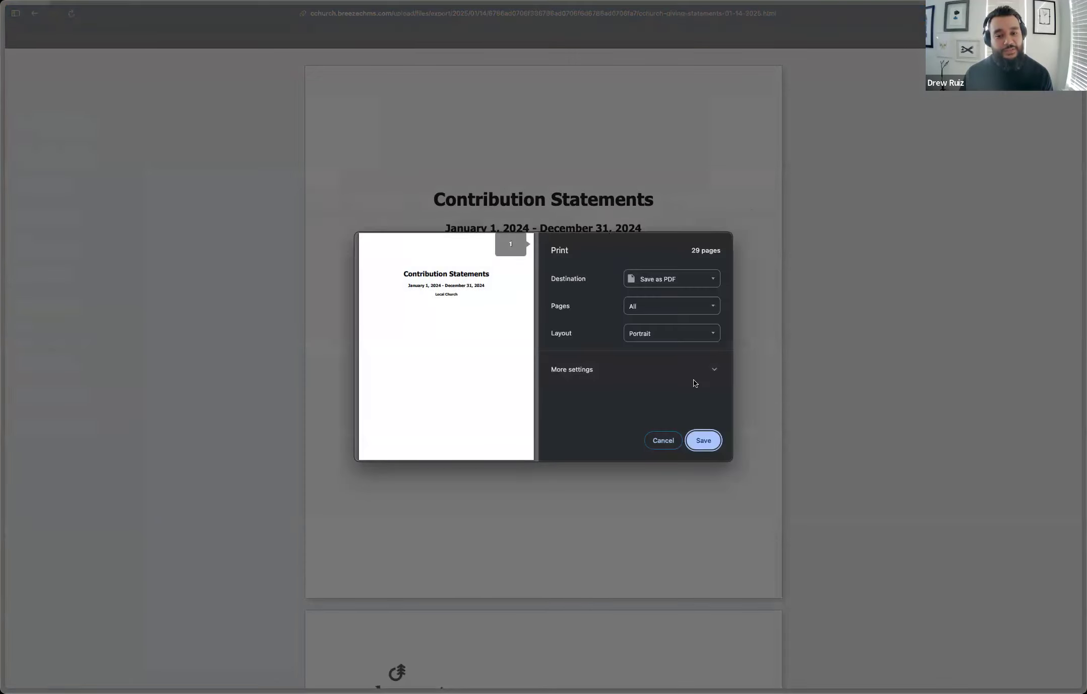
Examine the printout's destination, page range and layout, along with the additional margin, scale, header and footer settings
click(696, 280)
click(643, 306)
click(643, 306)
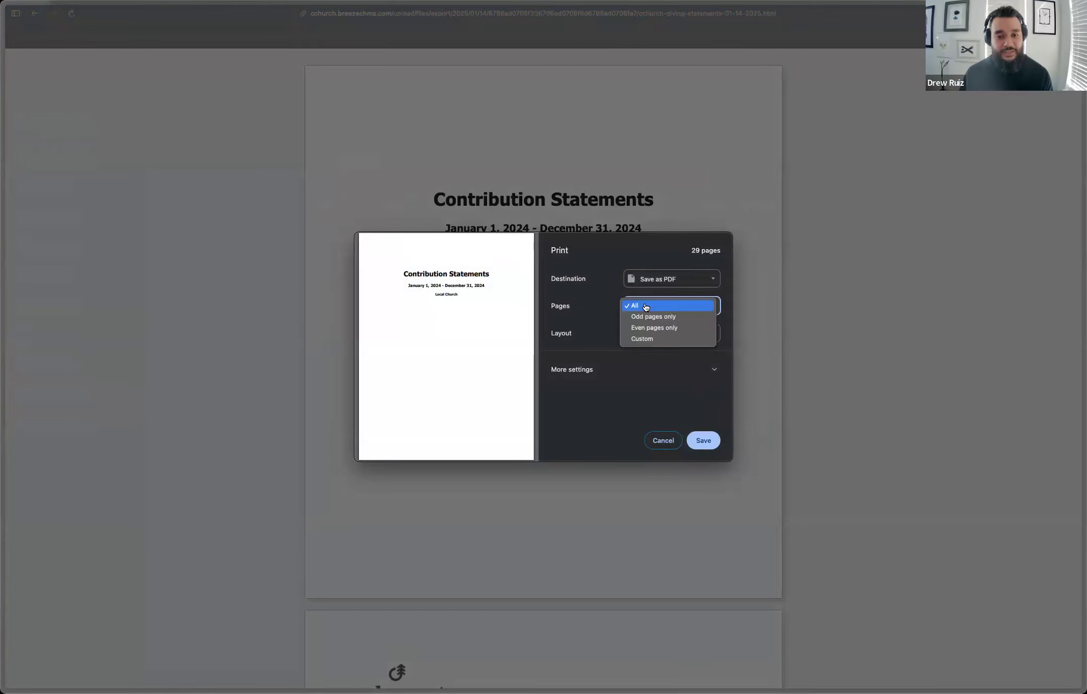
click(602, 309)
click(663, 333)
click(586, 317)
click(699, 372)
scroll(639, 330, down, 5)
scroll(638, 330, down, 2)
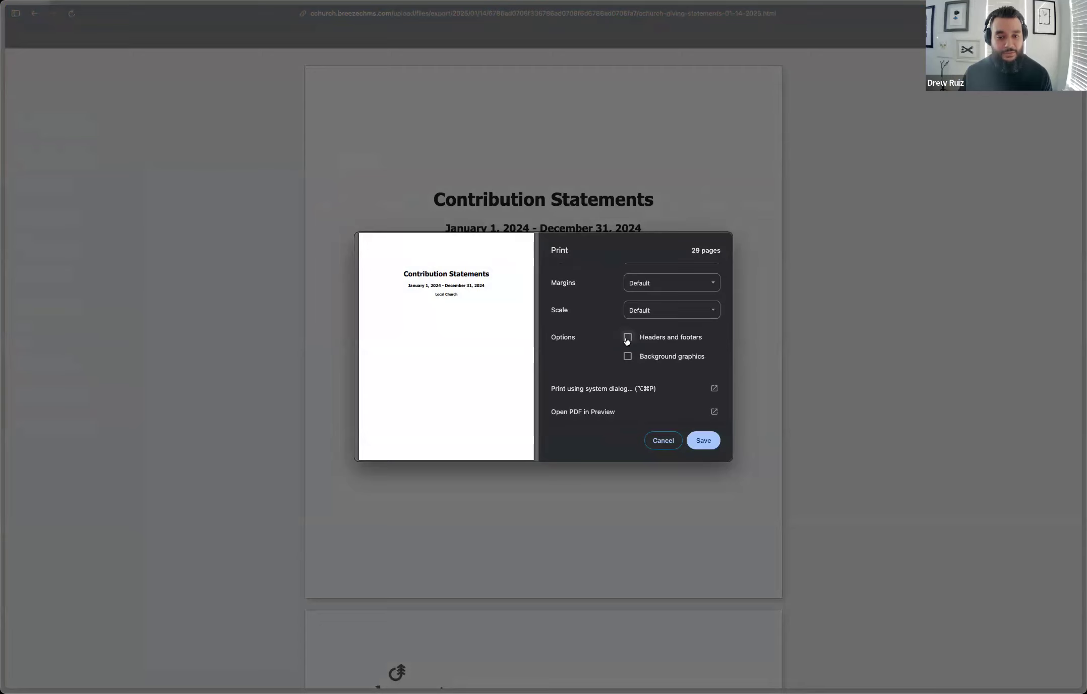
scroll(620, 339, up, 3)
scroll(620, 339, up, 2)
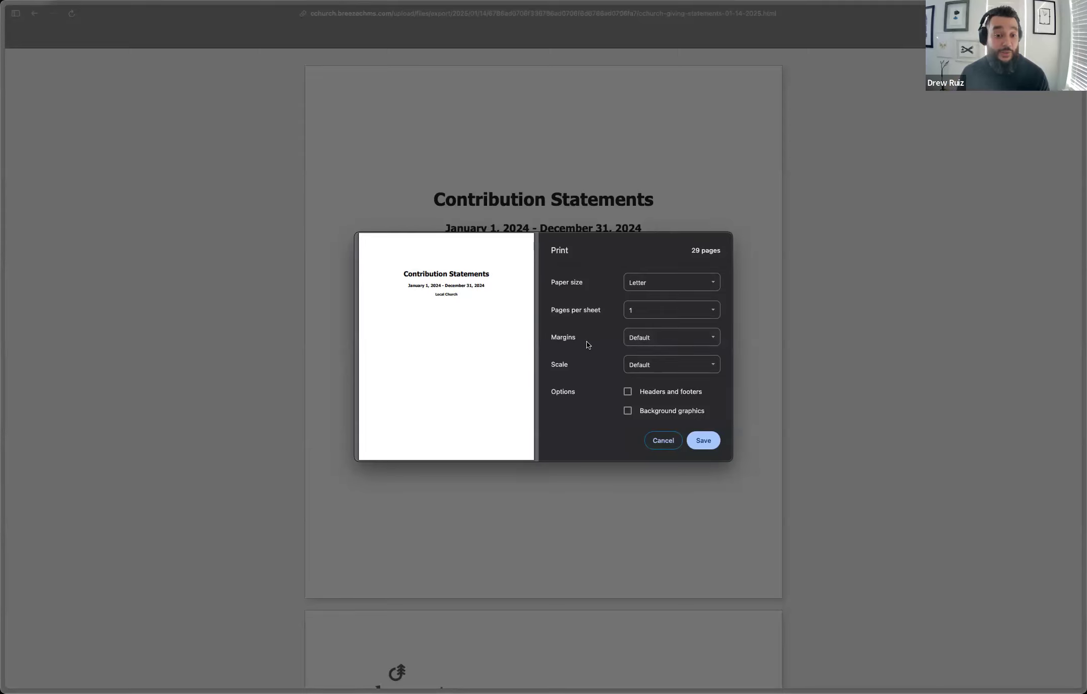
scroll(587, 345, down, 2)
scroll(587, 345, down, 1)
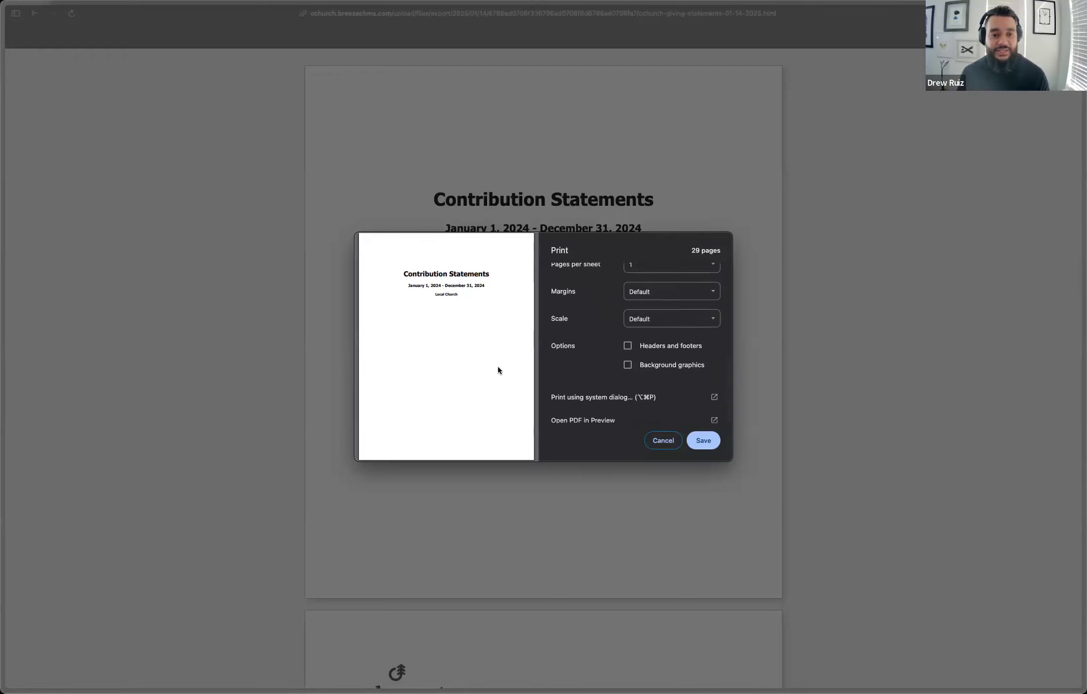
Preview the statements with headers and footers turned on, turn them off again, and cancel printing
click(627, 346)
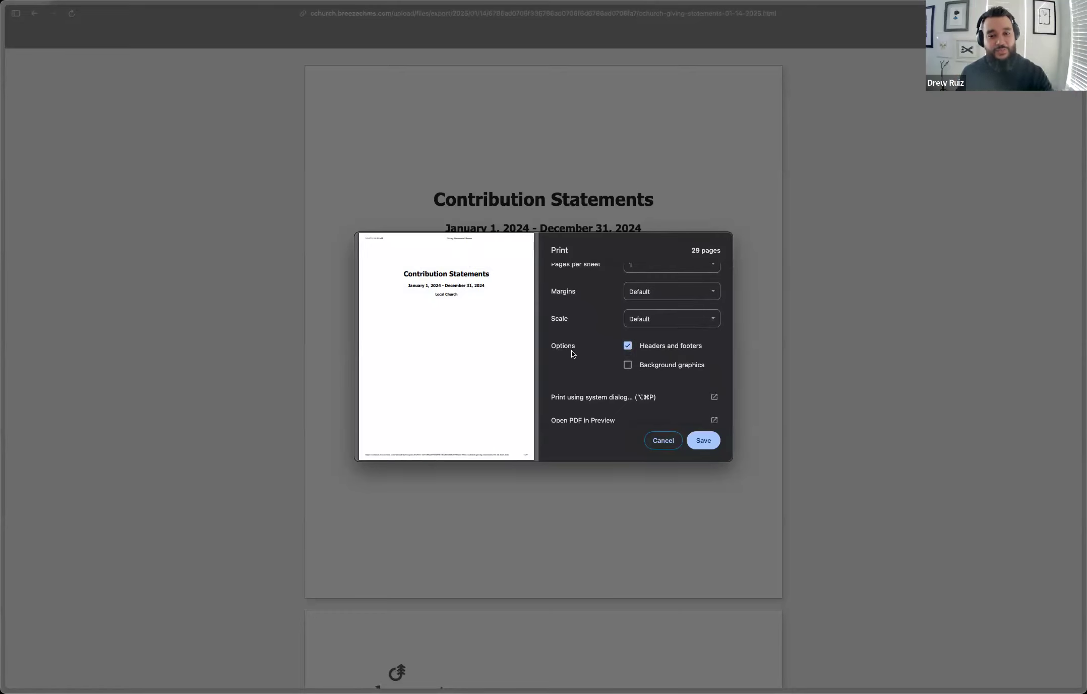
click(627, 345)
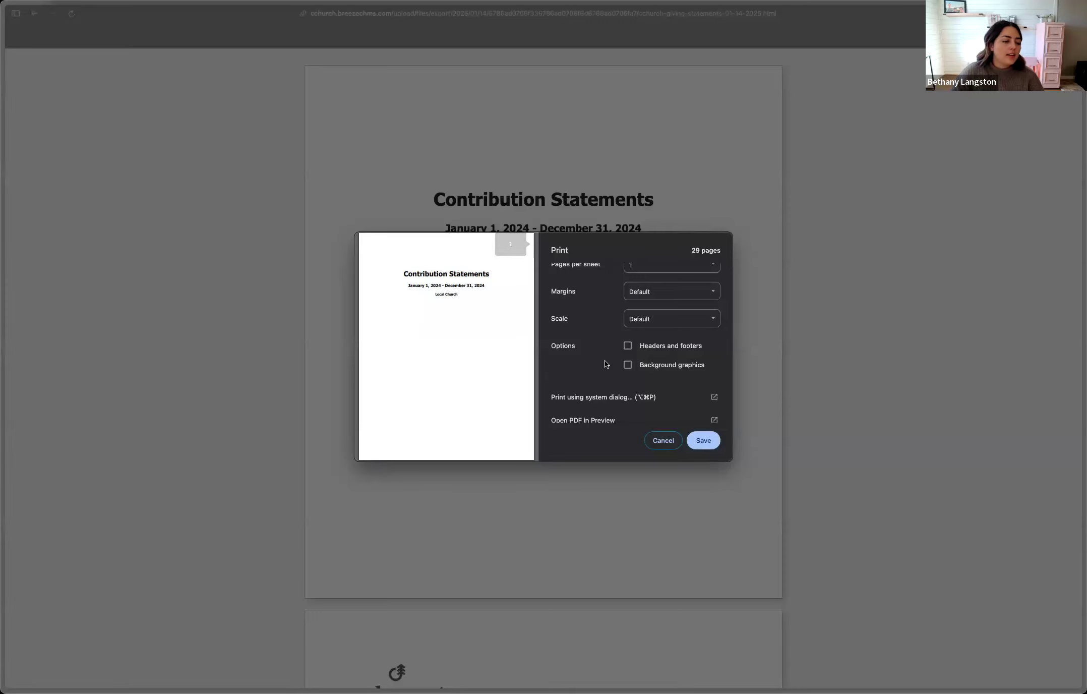
click(664, 440)
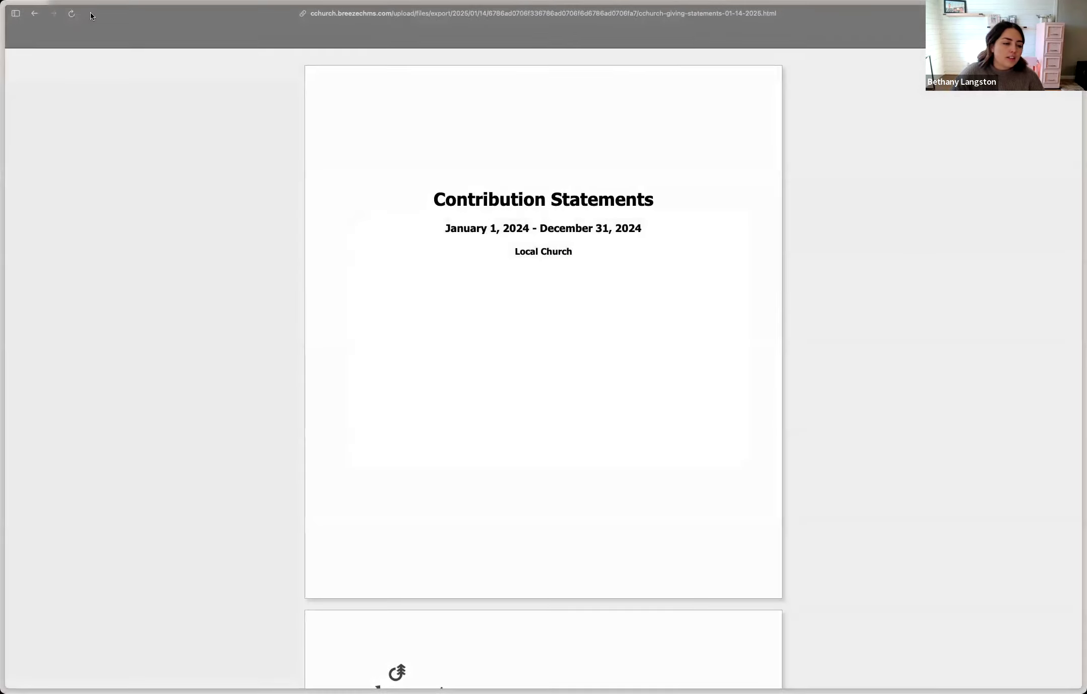
Leave the printable statements and open the Online Giving page of the giving section
click(39, 12)
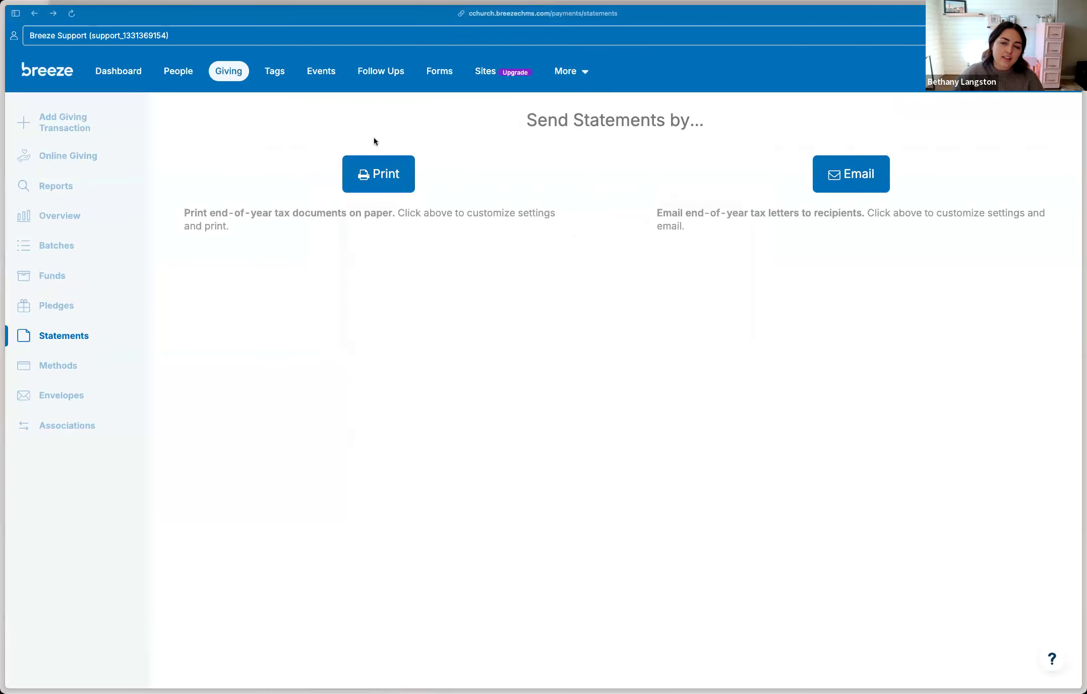
click(235, 75)
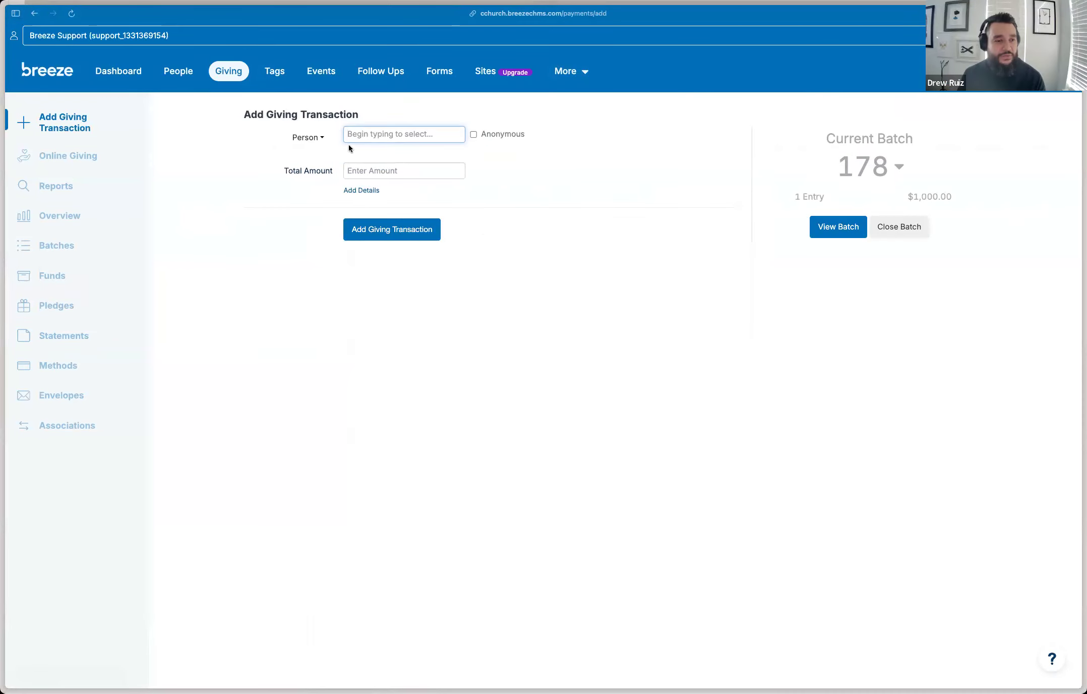
click(78, 158)
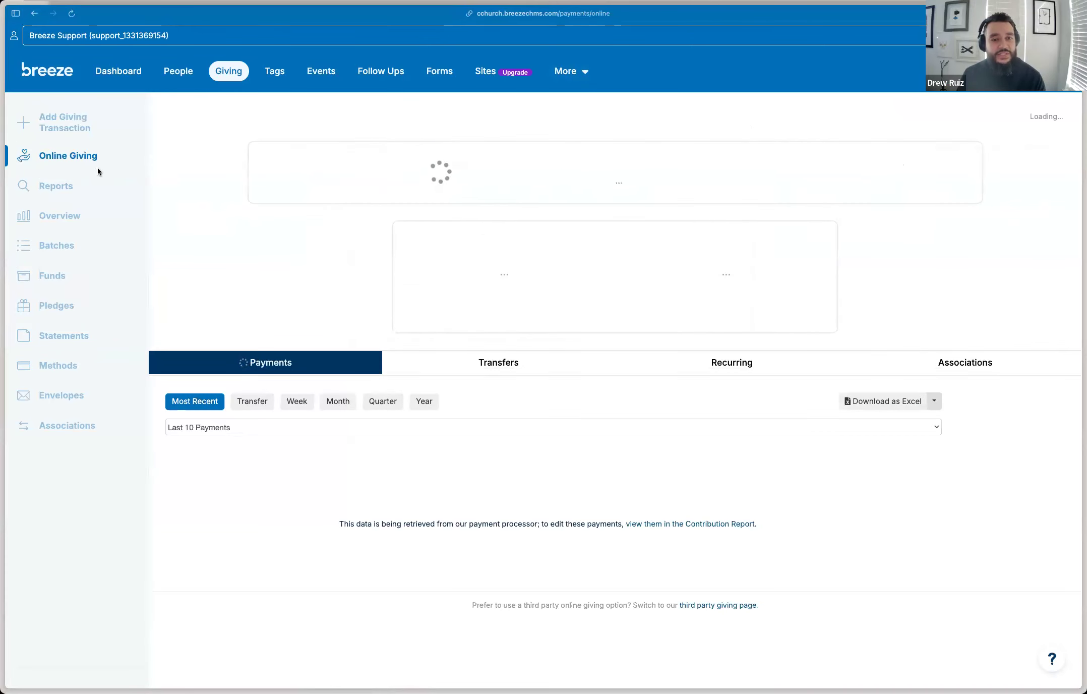
Look at the People list and return to the Online Giving page of the giving section
click(184, 81)
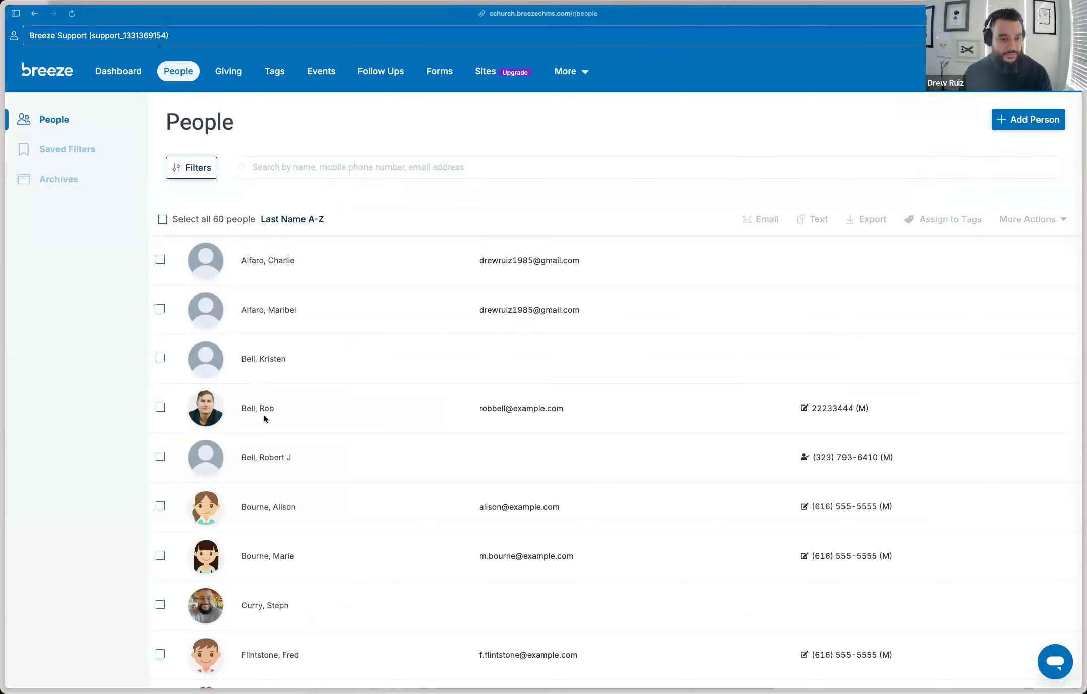
click(240, 75)
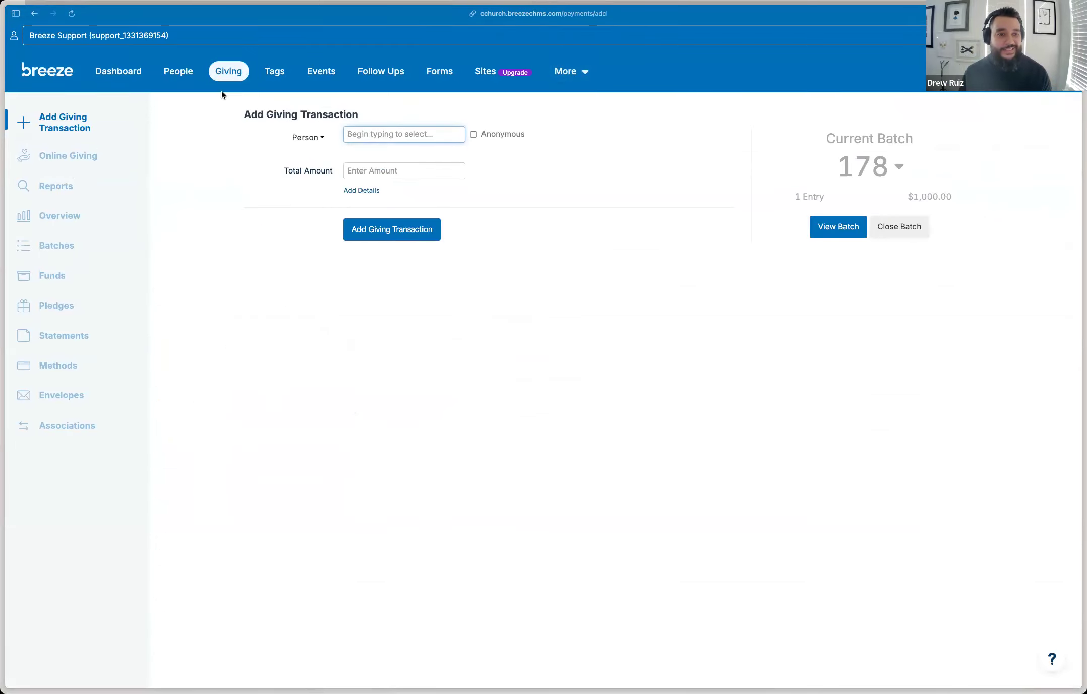
click(96, 157)
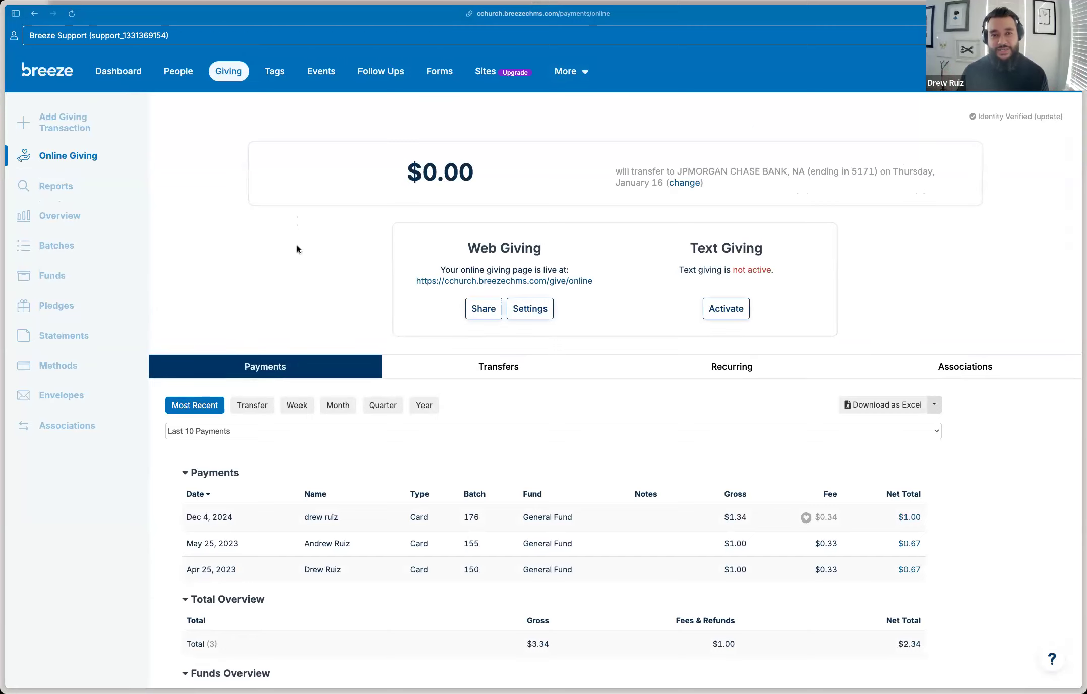
Examine the associations of online payments with people, viewing both the associated and the unassociated ones
click(983, 366)
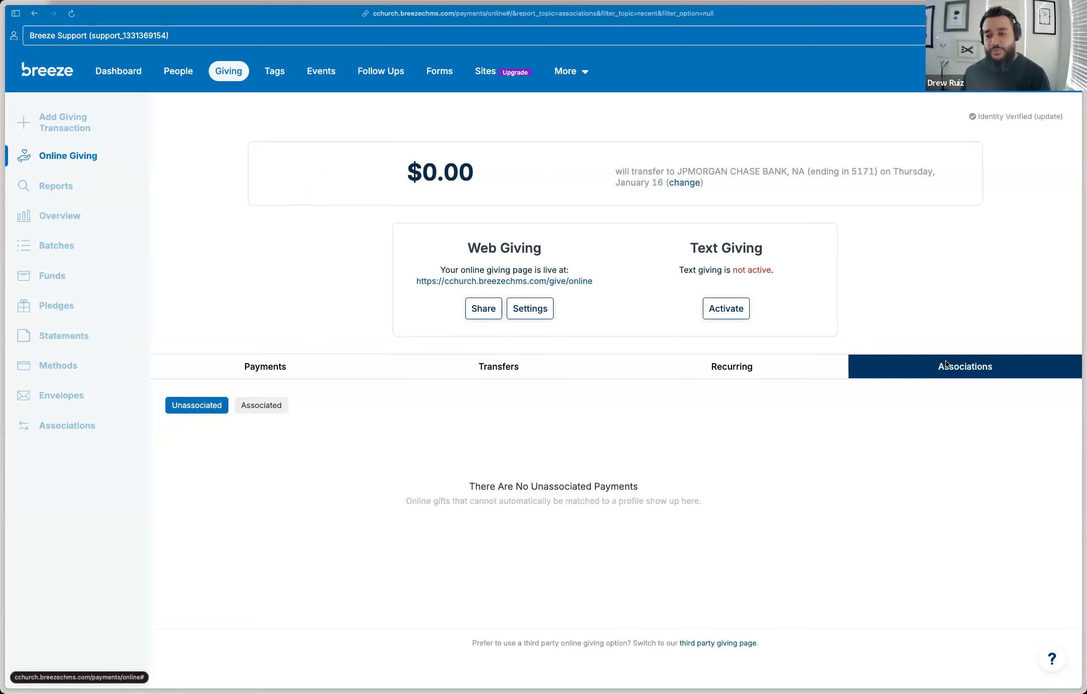
click(262, 407)
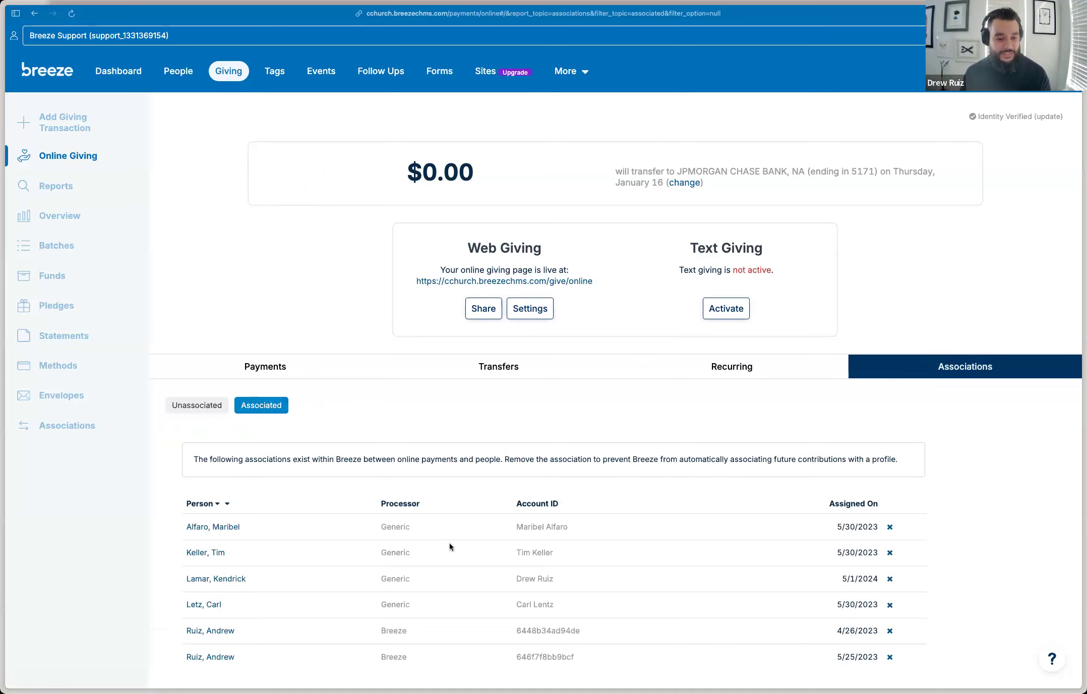
scroll(450, 543, down, 1)
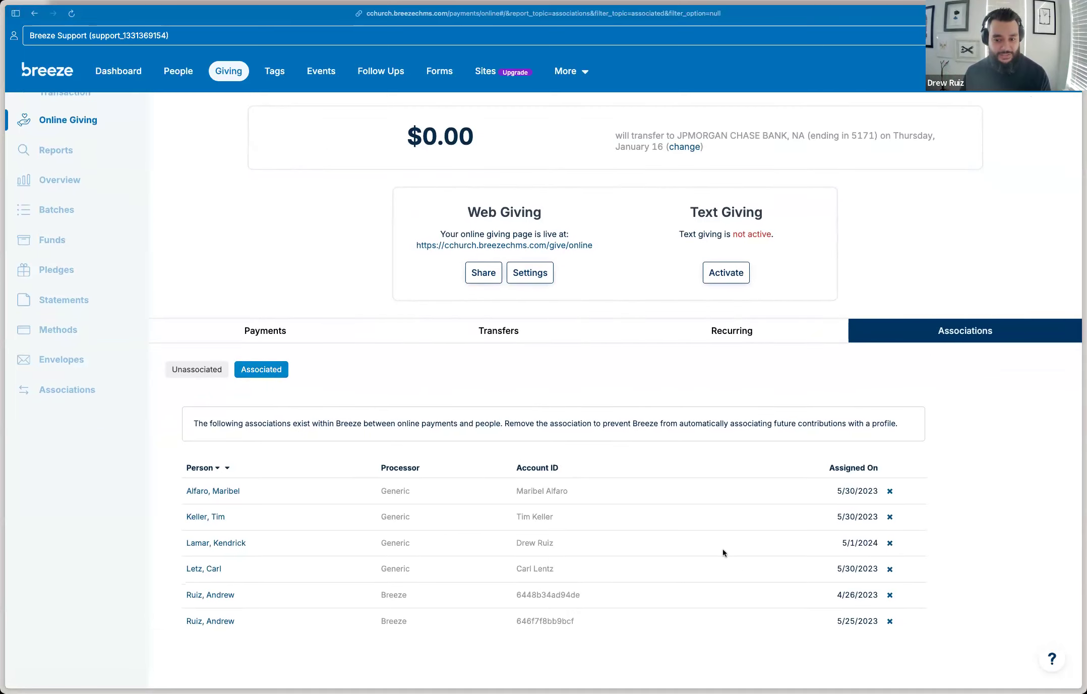
click(197, 369)
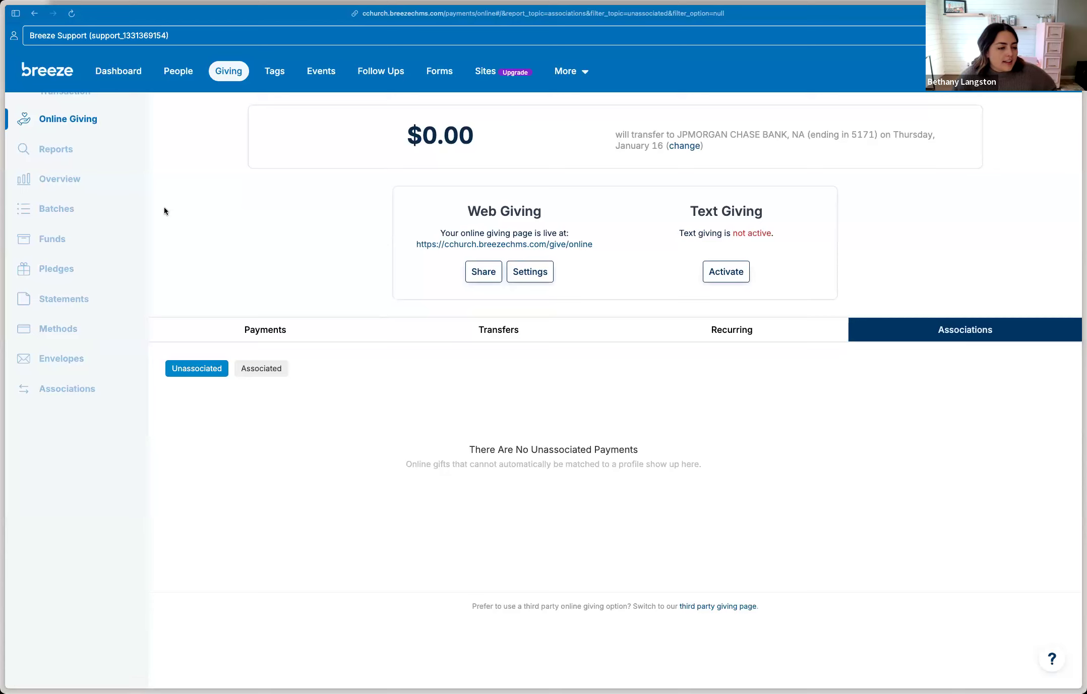
scroll(108, 162, up, 2)
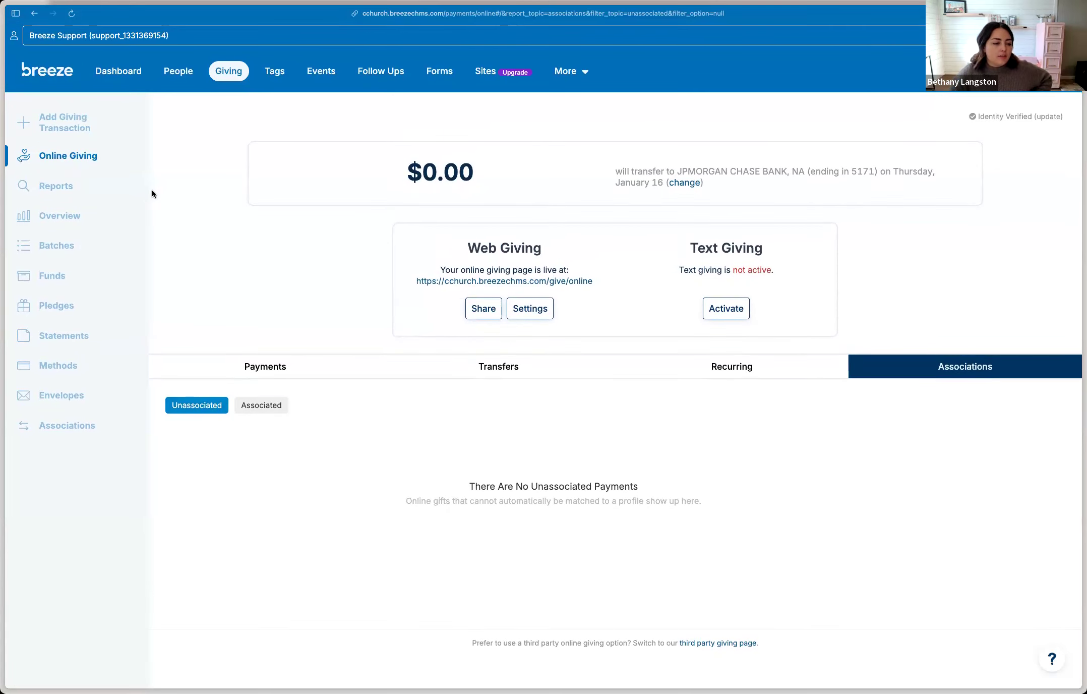
Open the print settings for the giving statements and set the start date to 01/01/2024
click(65, 336)
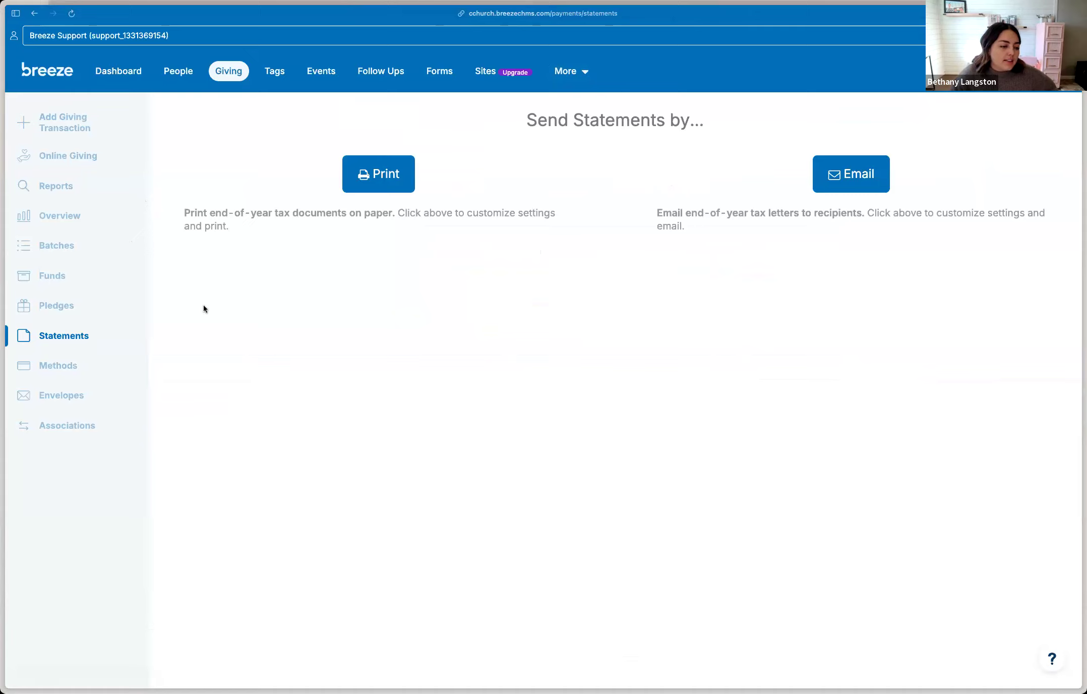
click(381, 185)
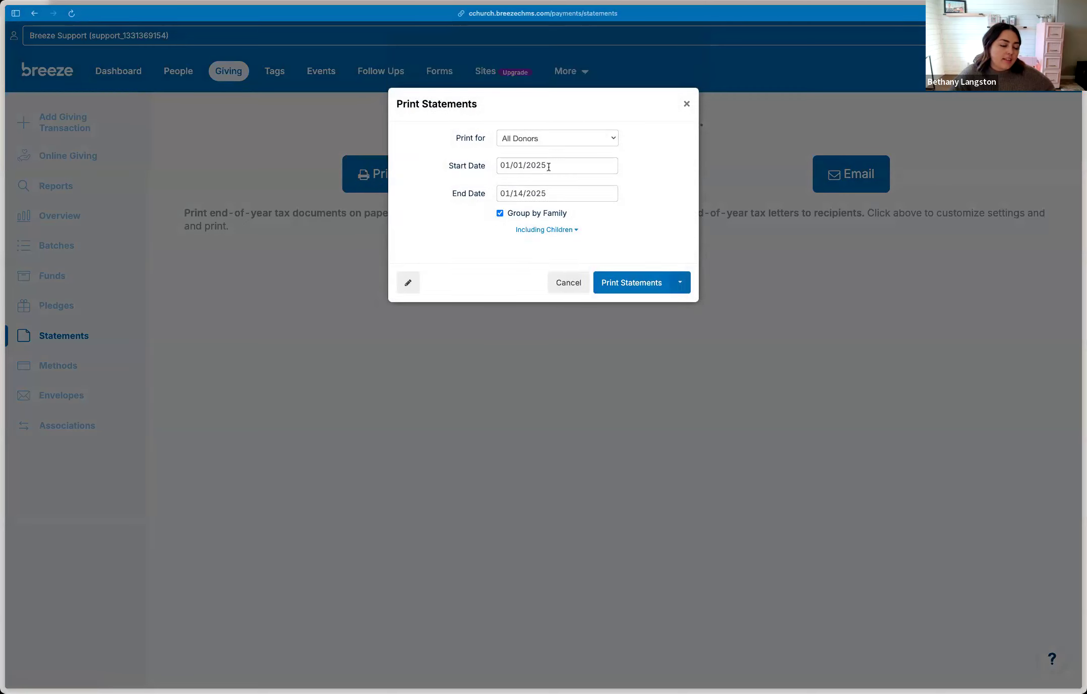
click(512, 187)
click(512, 187)
click(512, 187)
click(512, 187)
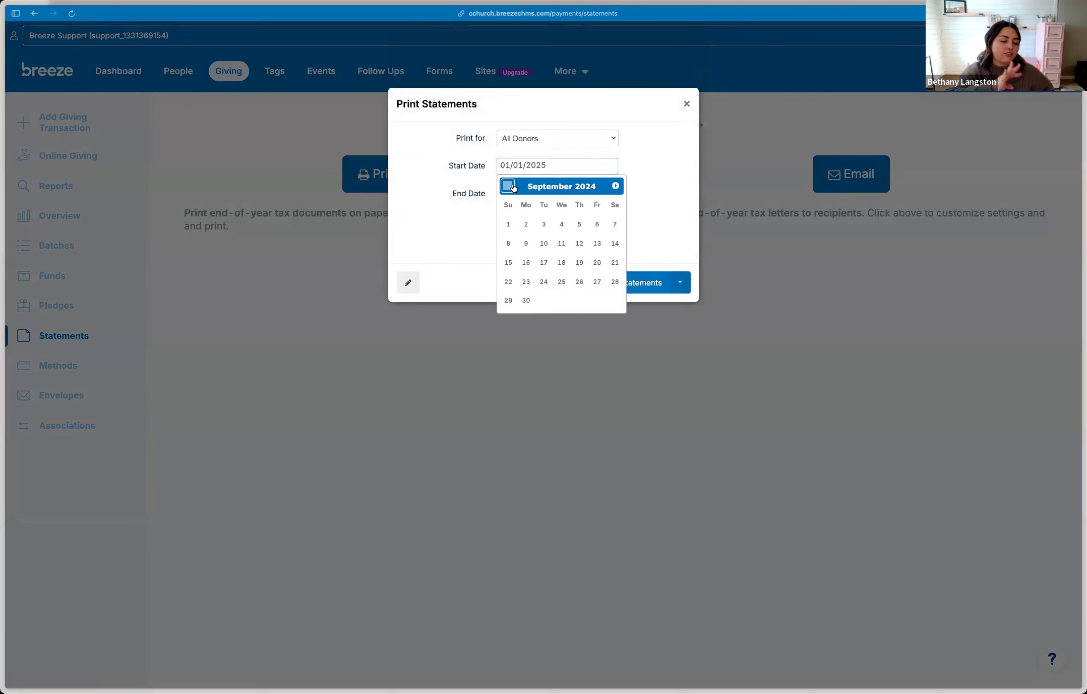
click(512, 187)
click(512, 187)
click(512, 187)
click(512, 188)
click(512, 187)
click(513, 187)
click(512, 188)
click(512, 187)
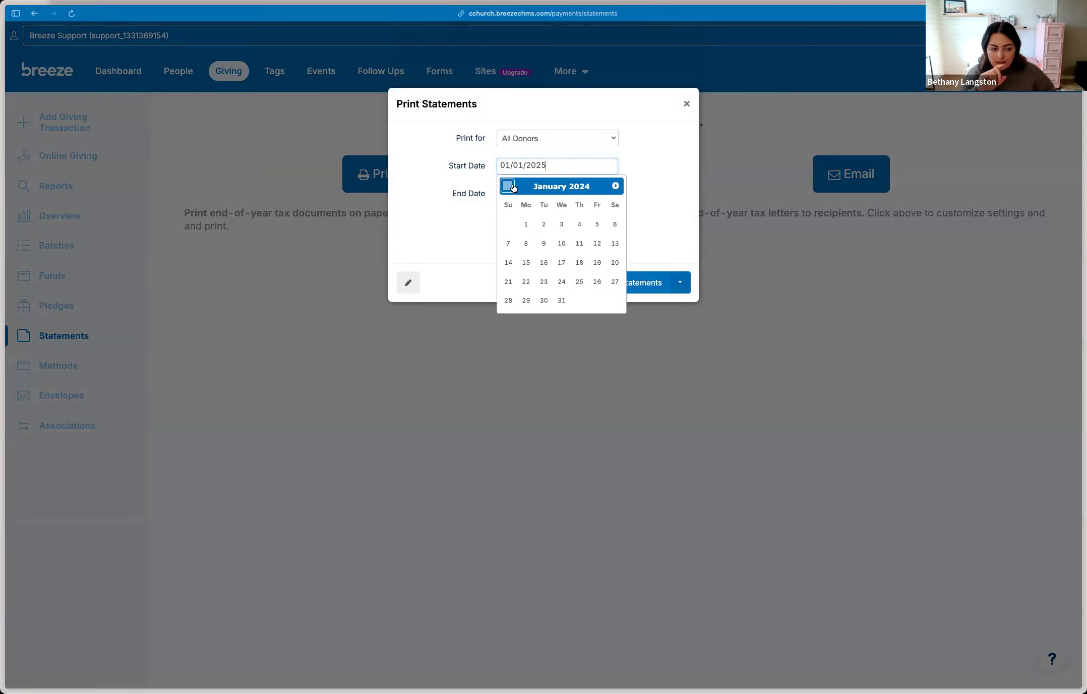
click(524, 222)
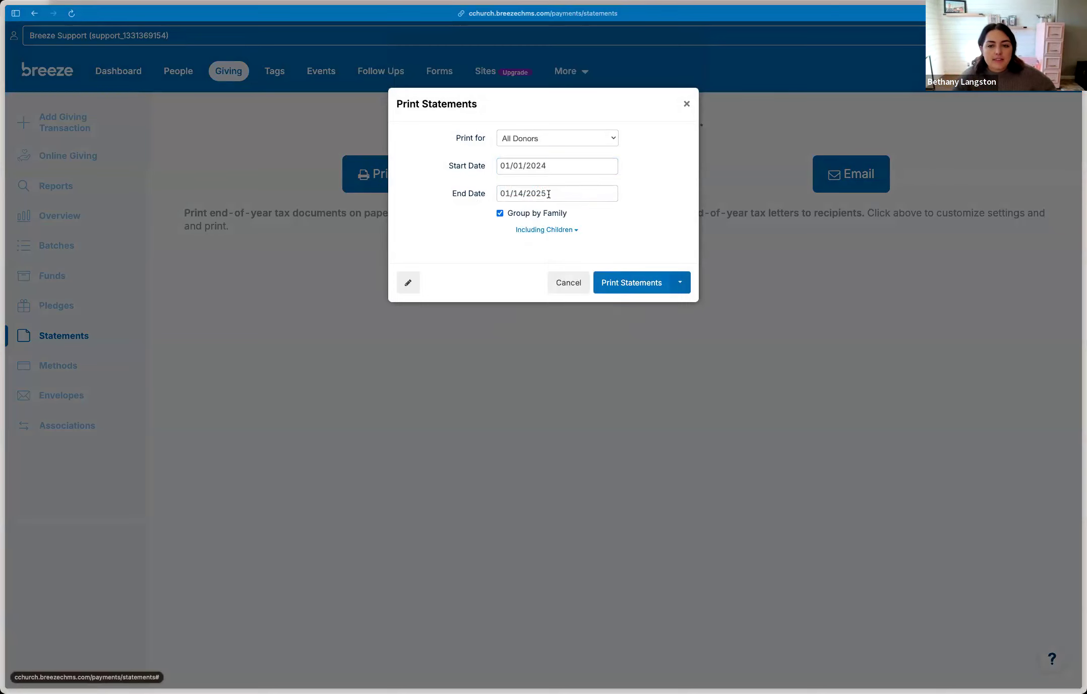
Set the end date of the printed giving statements to 12/31/2024
click(548, 193)
click(509, 213)
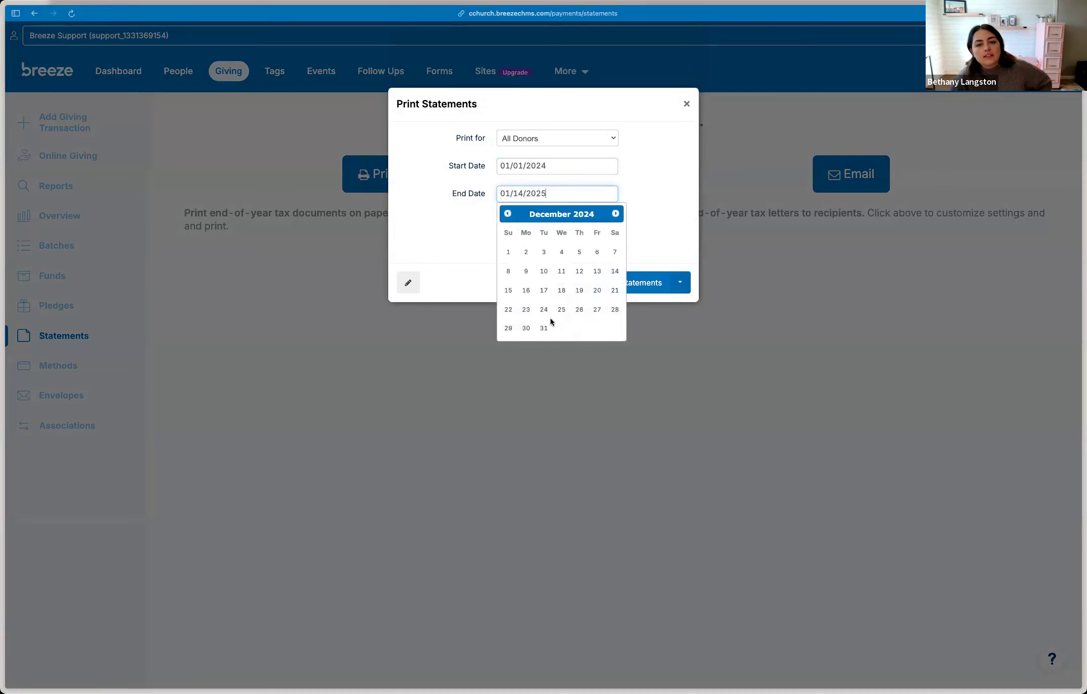
click(545, 326)
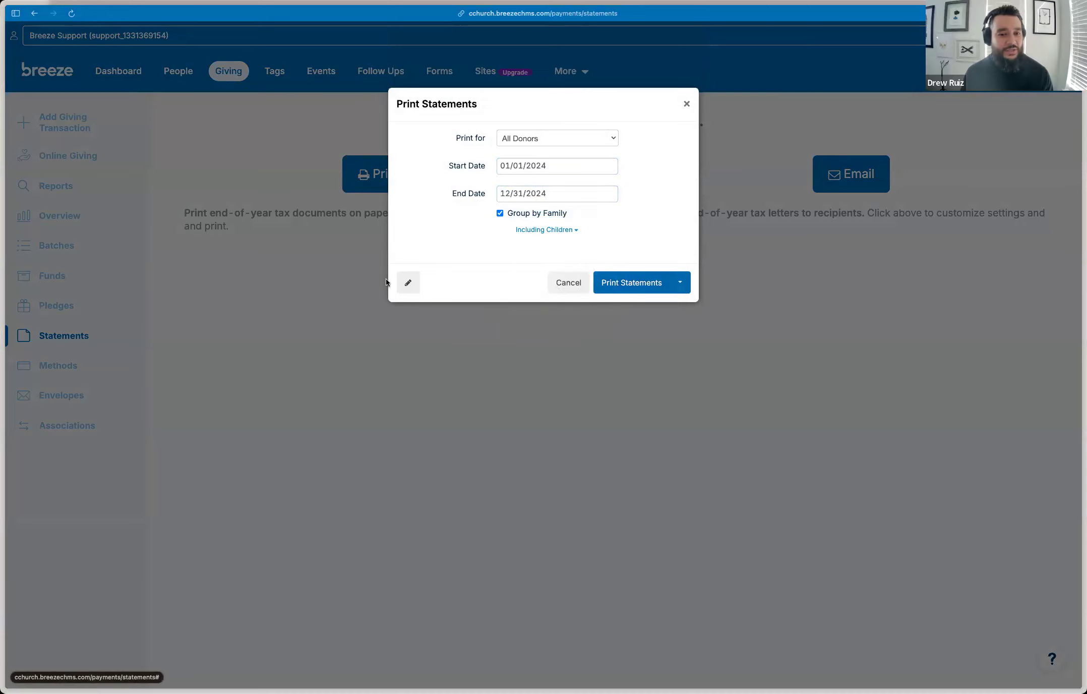
Open the statement letter for editing and look through its text and the available mail merge fields
click(408, 283)
scroll(453, 262, down, 3)
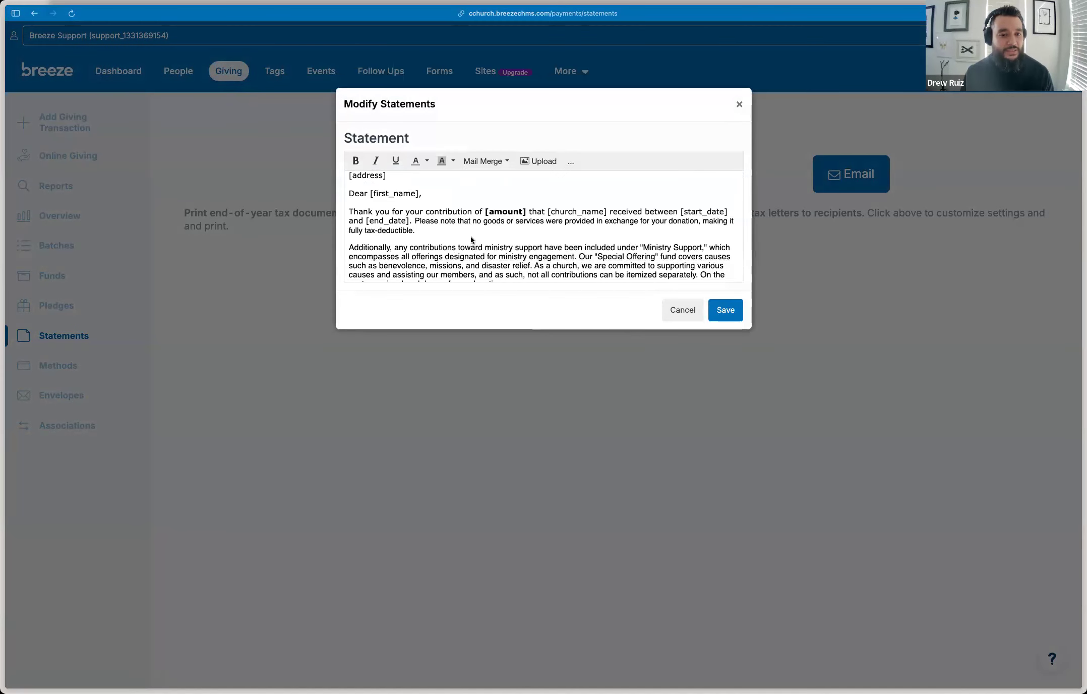
scroll(471, 236, down, 1)
click(485, 161)
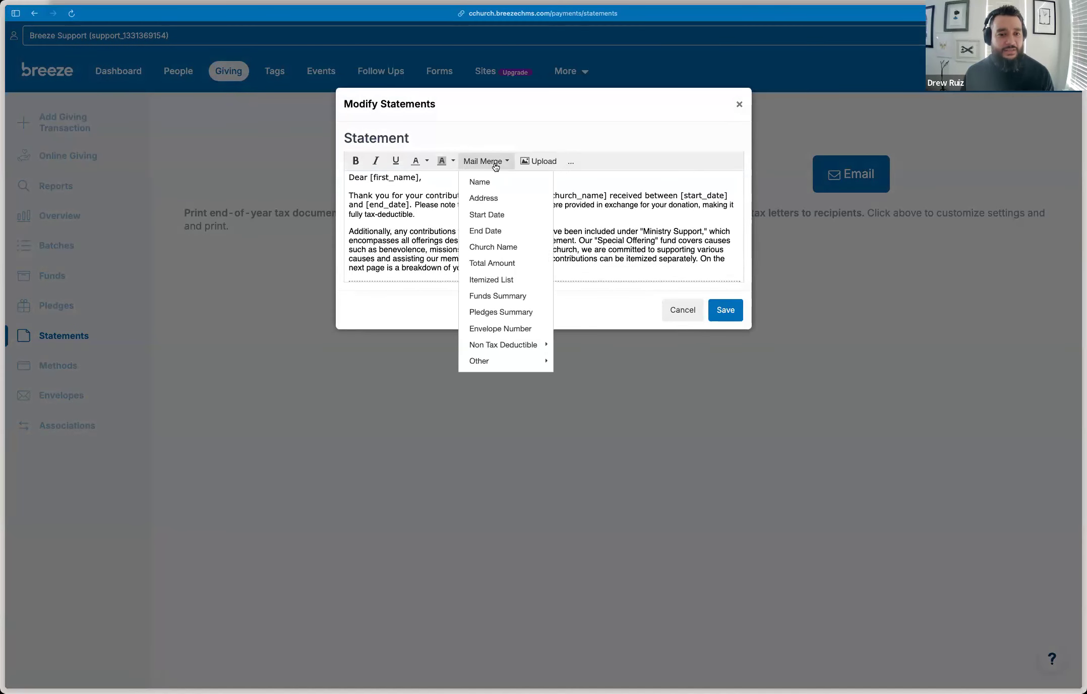
Replace the statement letter with the saved Build temp template and read through its logo and pledge text
click(571, 161)
click(435, 179)
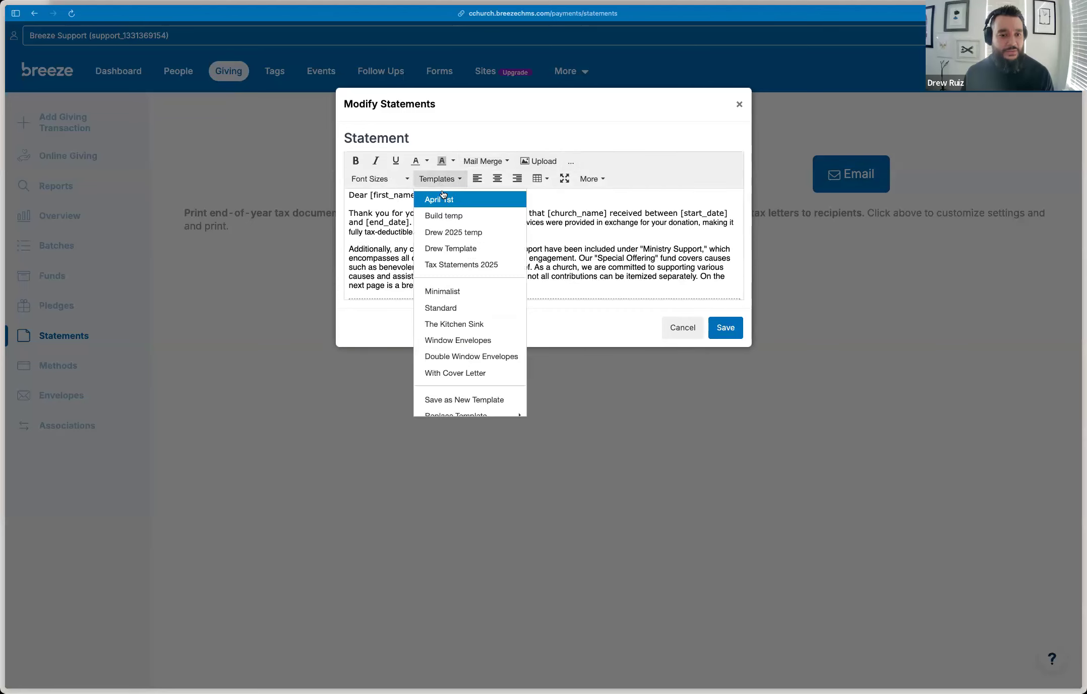
click(456, 215)
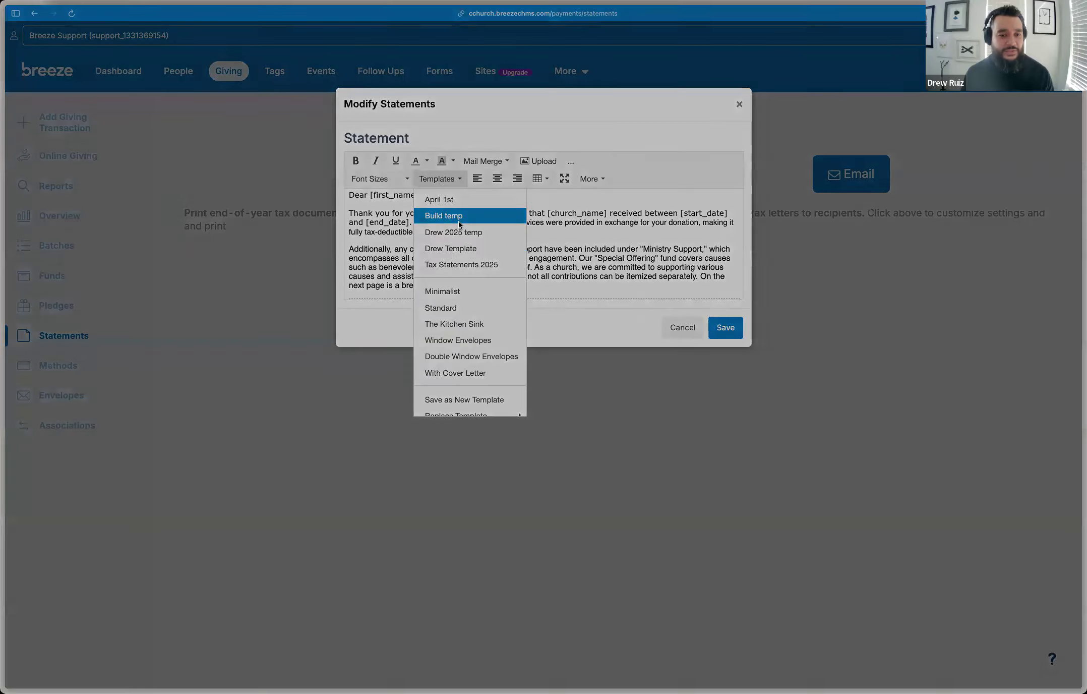
click(571, 390)
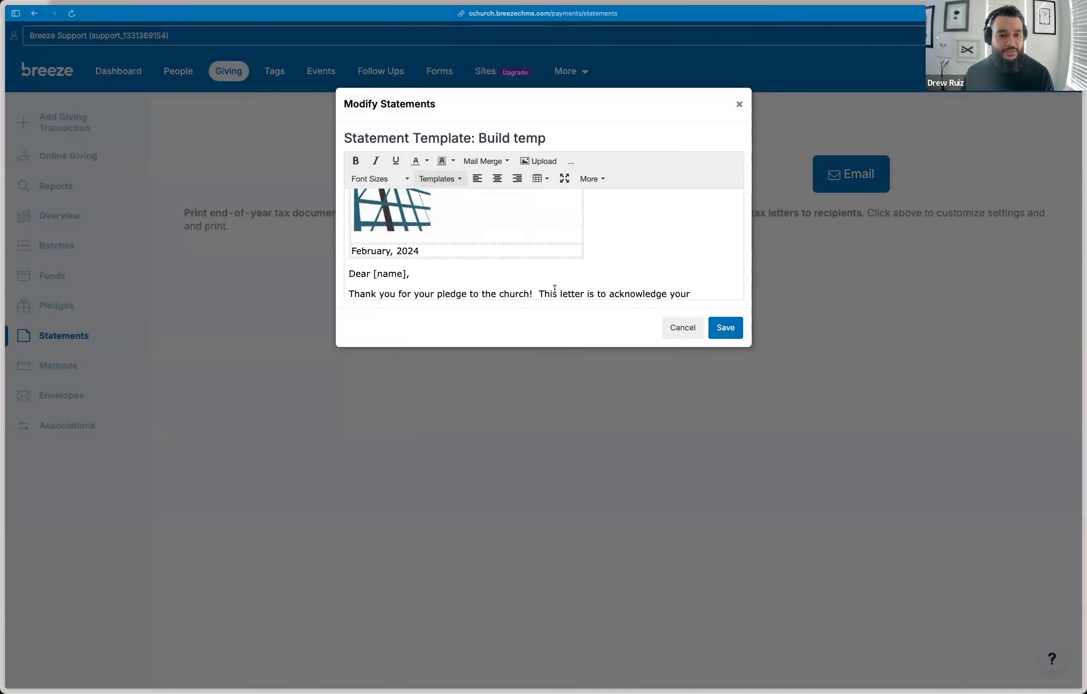
scroll(584, 272, down, 2)
scroll(584, 272, down, 6)
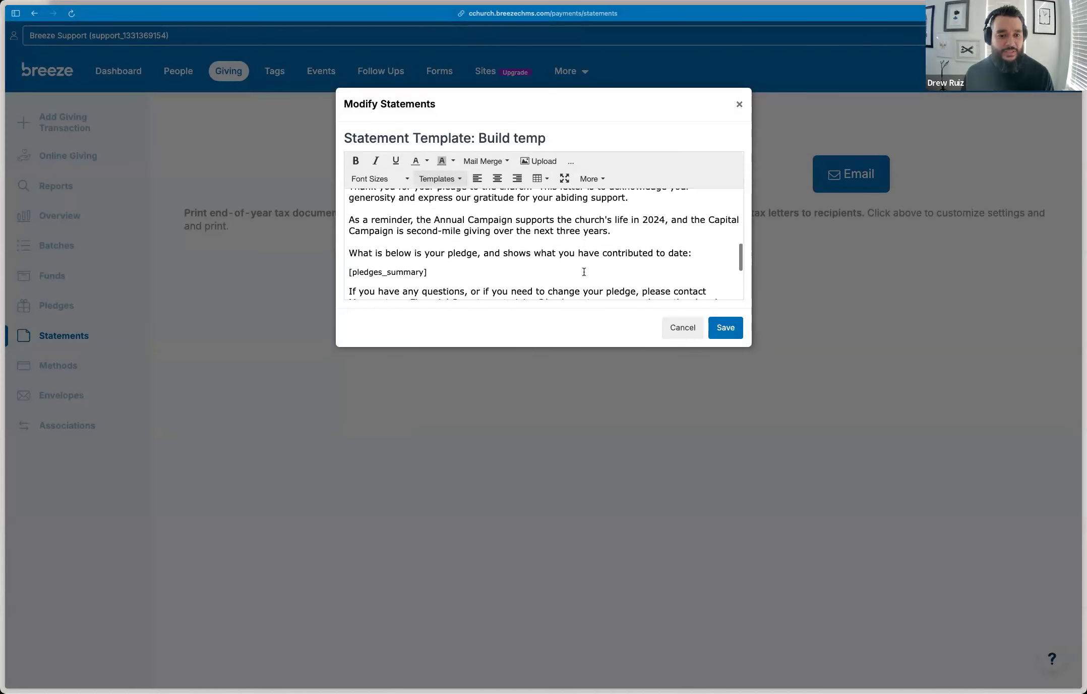
scroll(584, 272, up, 10)
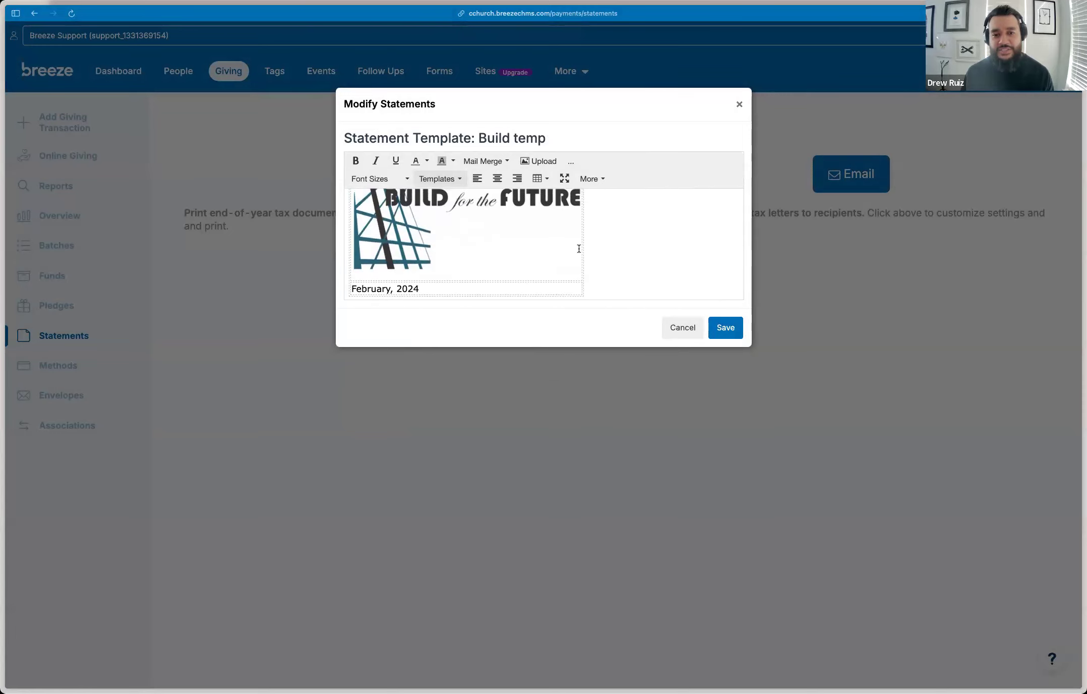
click(581, 248)
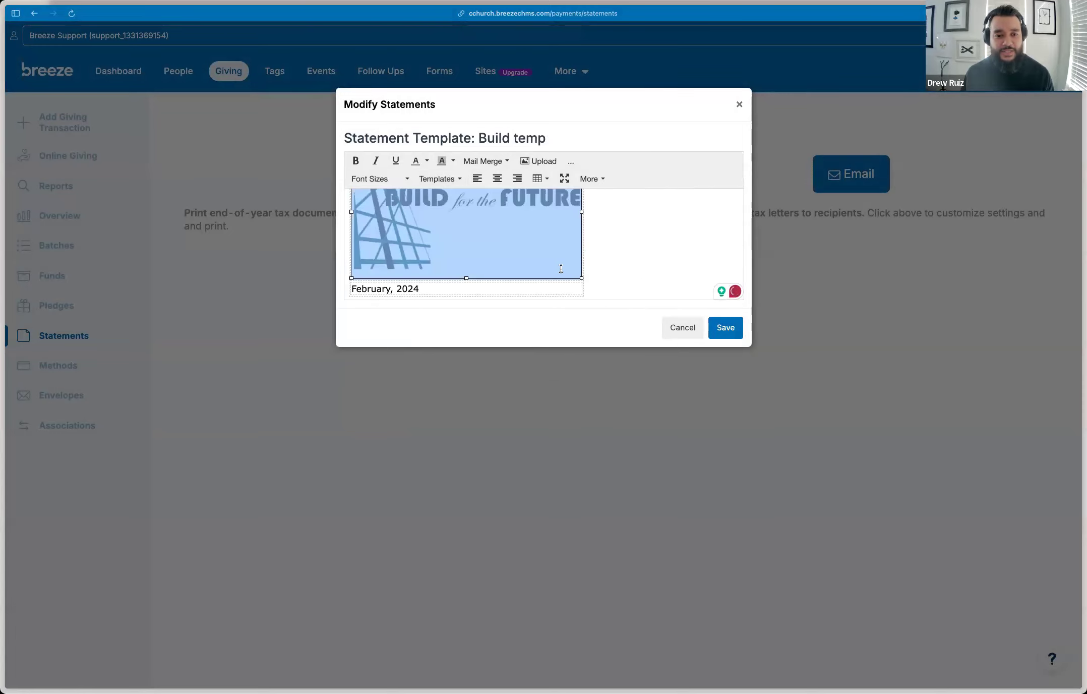
scroll(563, 269, down, 2)
Replace the letter content with the Tax Statements 2025 template and review its text and merge fields
click(443, 181)
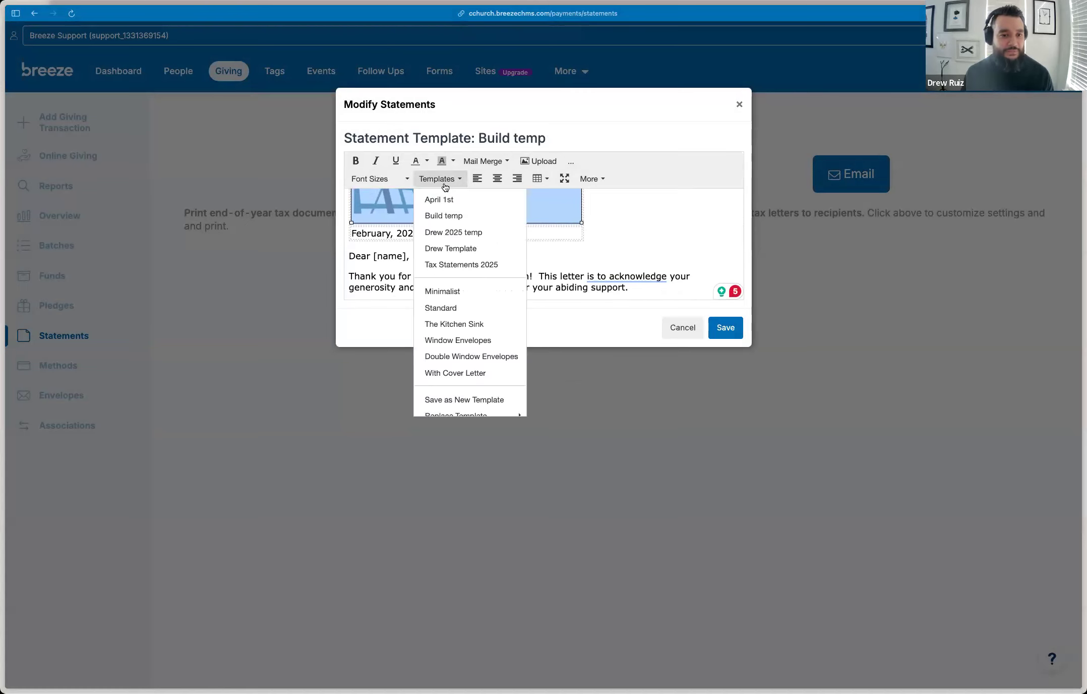
click(453, 267)
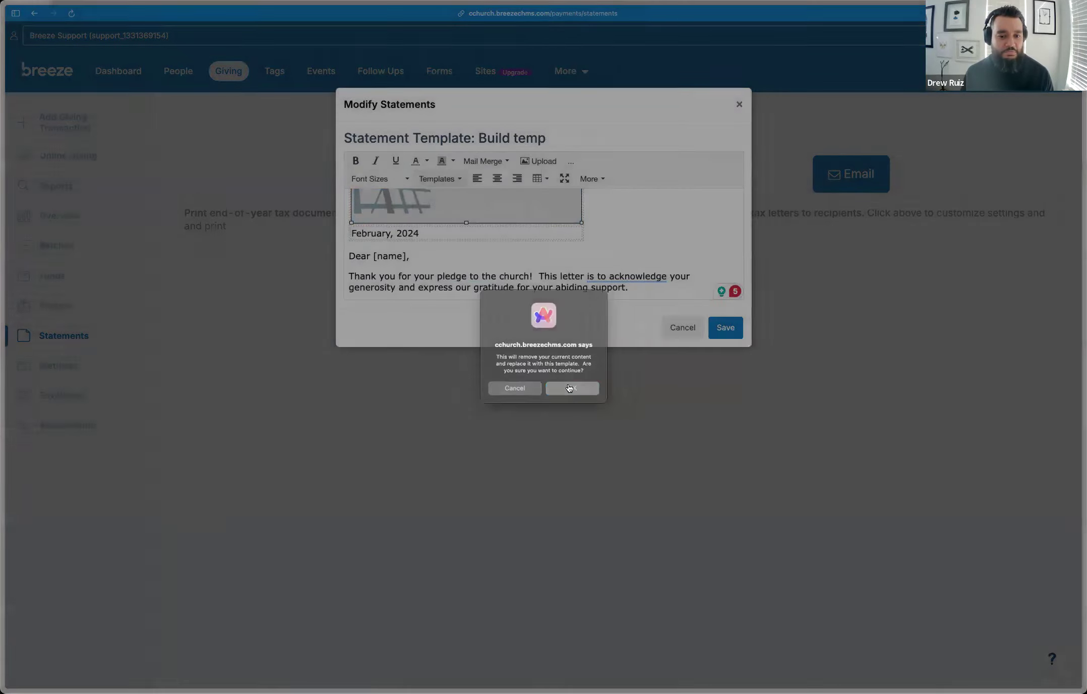
click(569, 387)
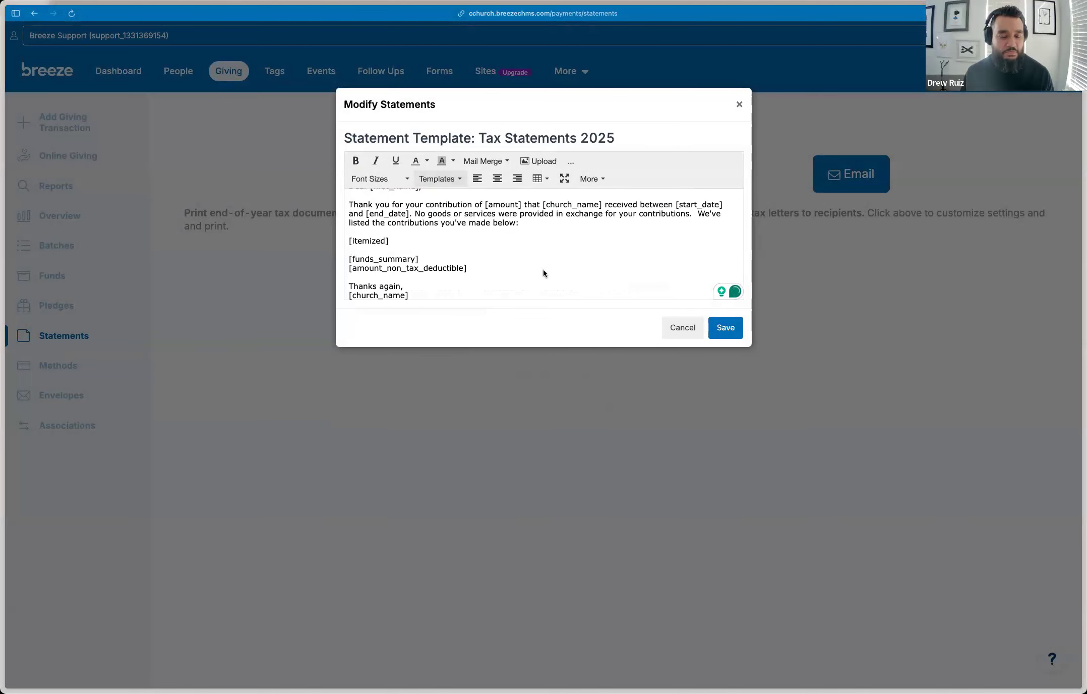
scroll(543, 269, up, 2)
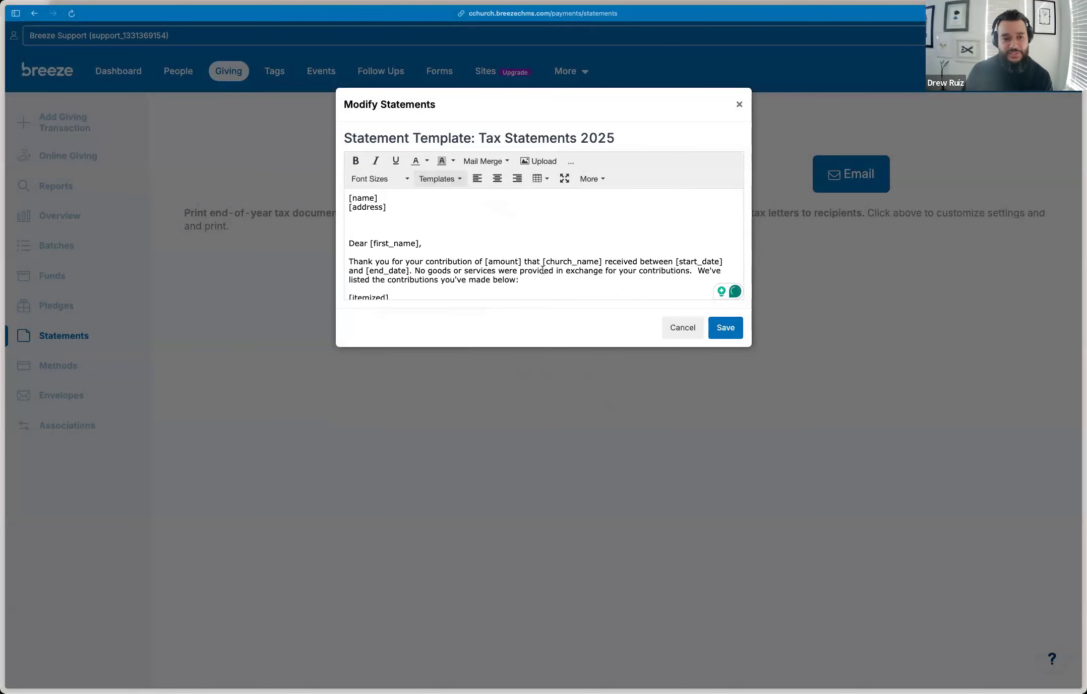
scroll(543, 269, down, 2)
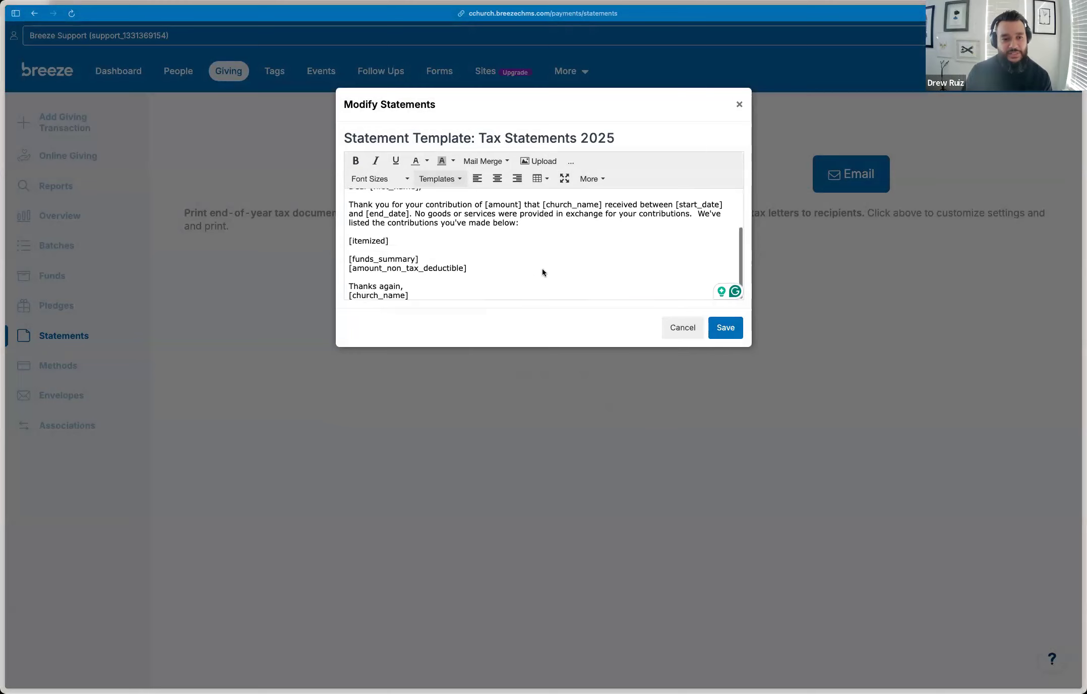
Load the saved "2025 temp" template with the Cedarcrest Church logo, review its pages, and discard the letter changes
click(457, 179)
click(470, 233)
click(585, 388)
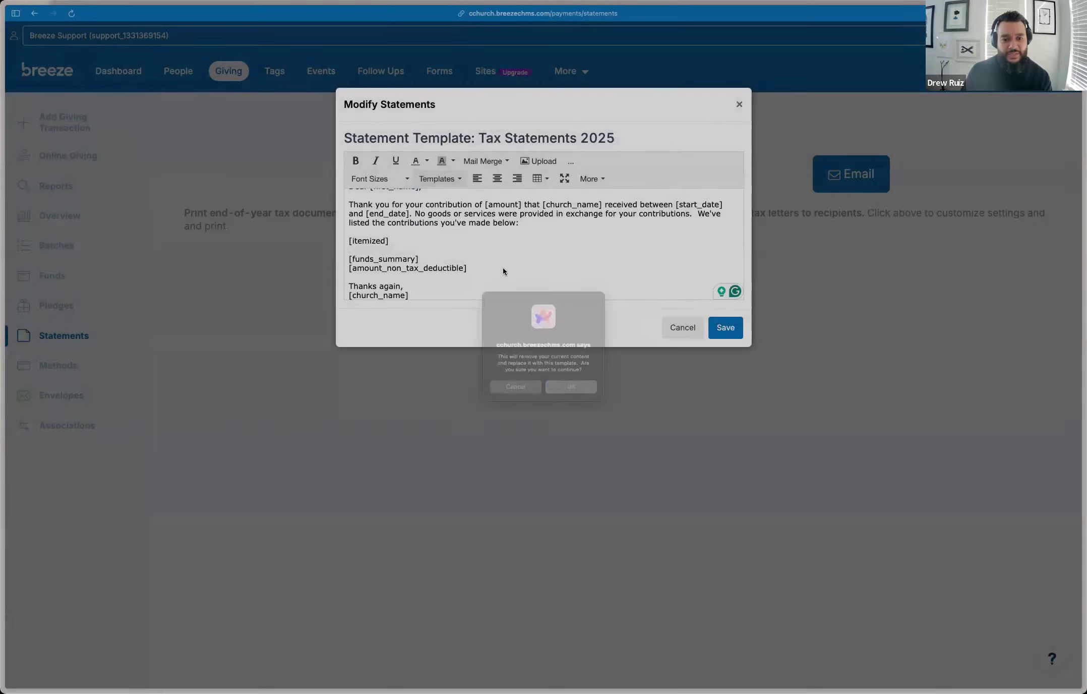
scroll(520, 274, down, 5)
scroll(520, 275, down, 5)
scroll(519, 274, up, 5)
scroll(519, 275, up, 5)
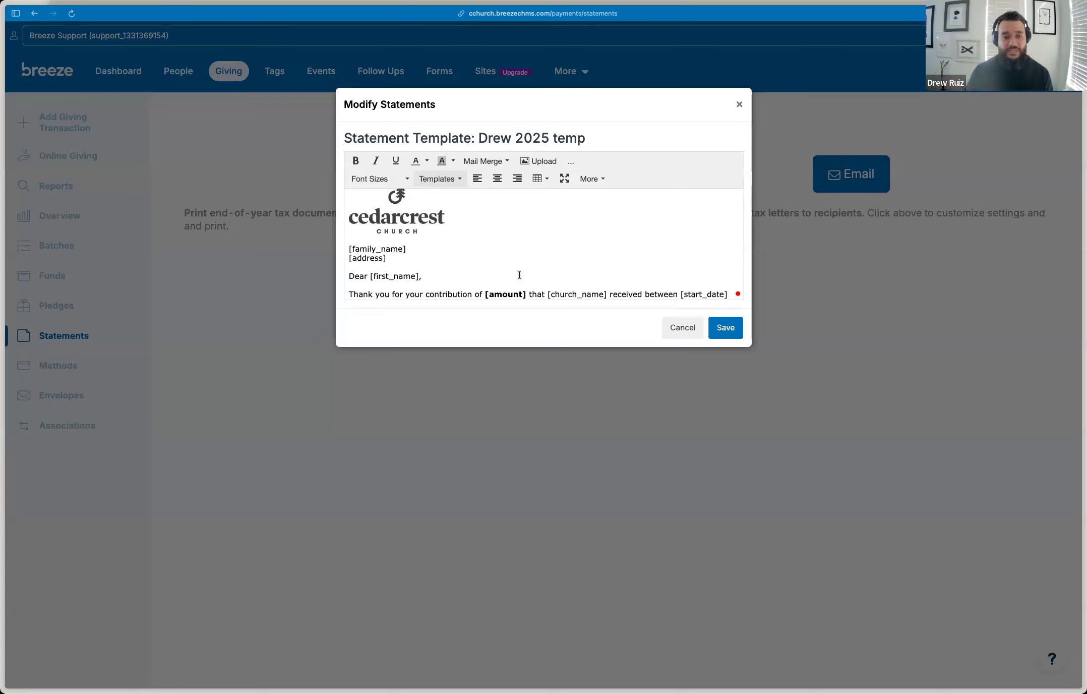
scroll(512, 268, down, 8)
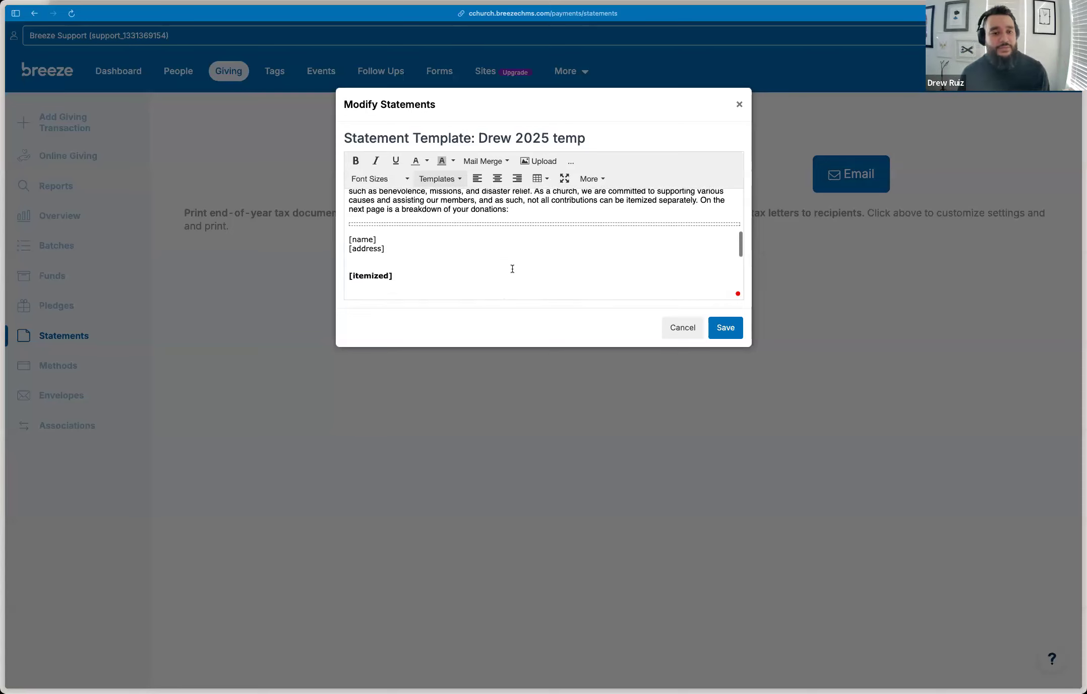
scroll(507, 261, up, 8)
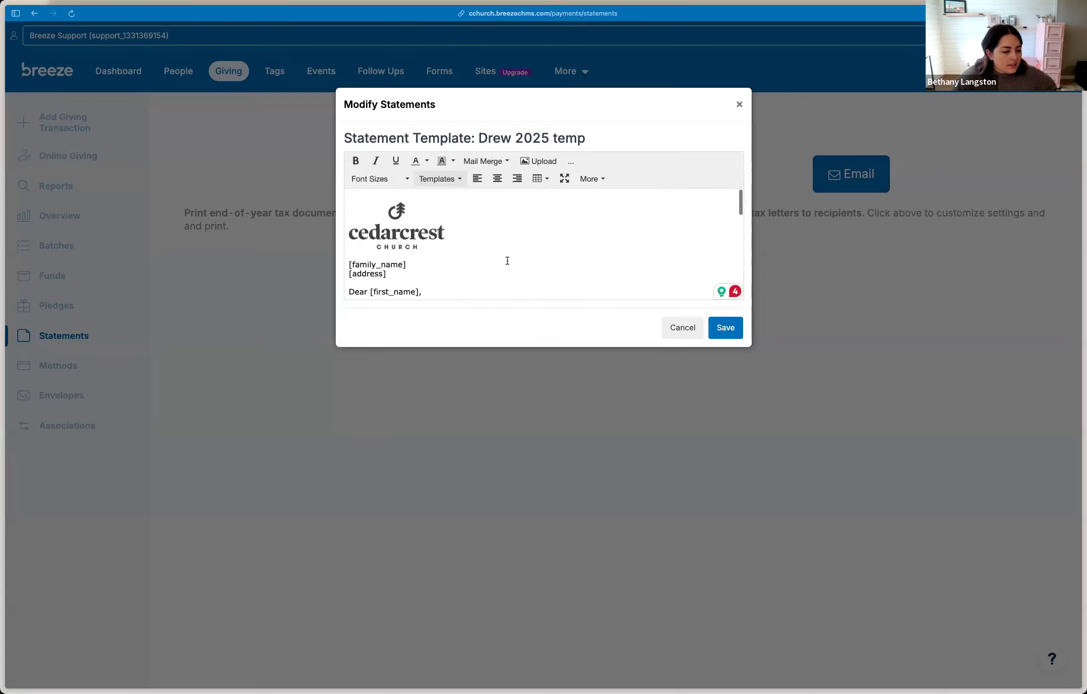
click(668, 333)
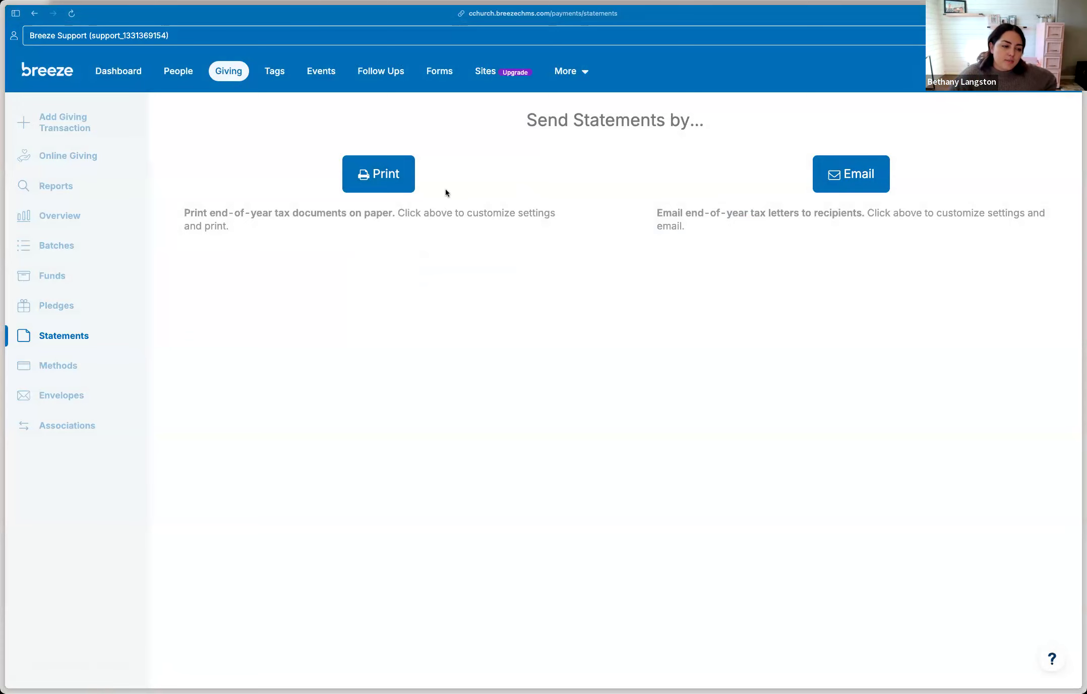
Open the email settings for the giving statements and set the recipients to Specific People
click(846, 178)
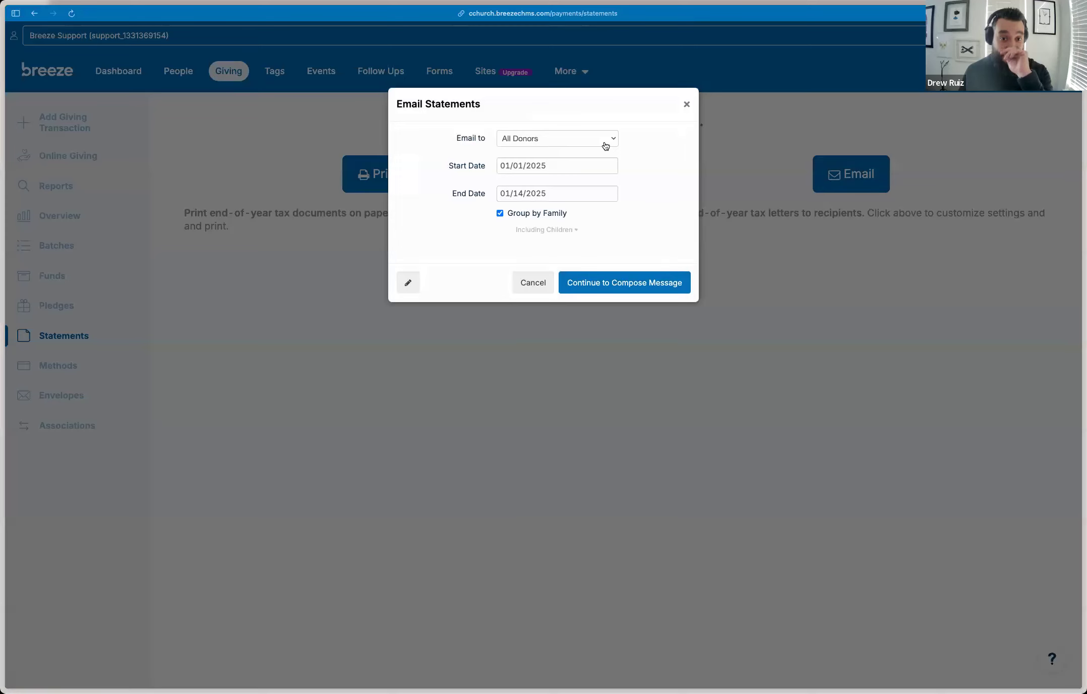
click(606, 146)
click(597, 151)
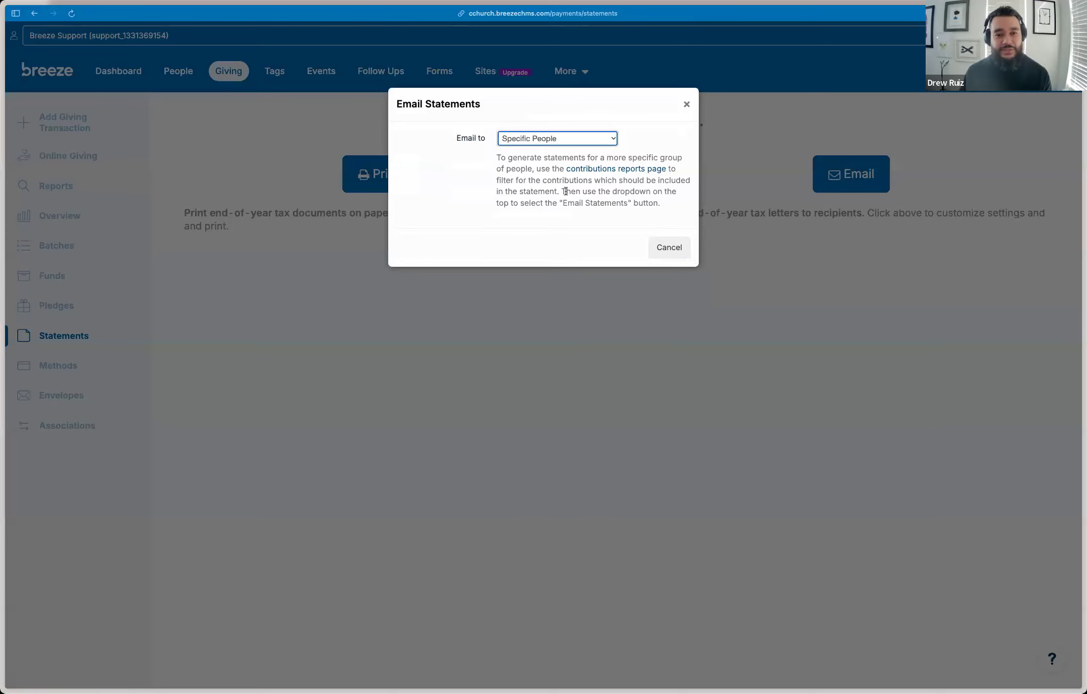
Switch the statement email recipients back to All Donors and close the email settings without composing a message
click(554, 144)
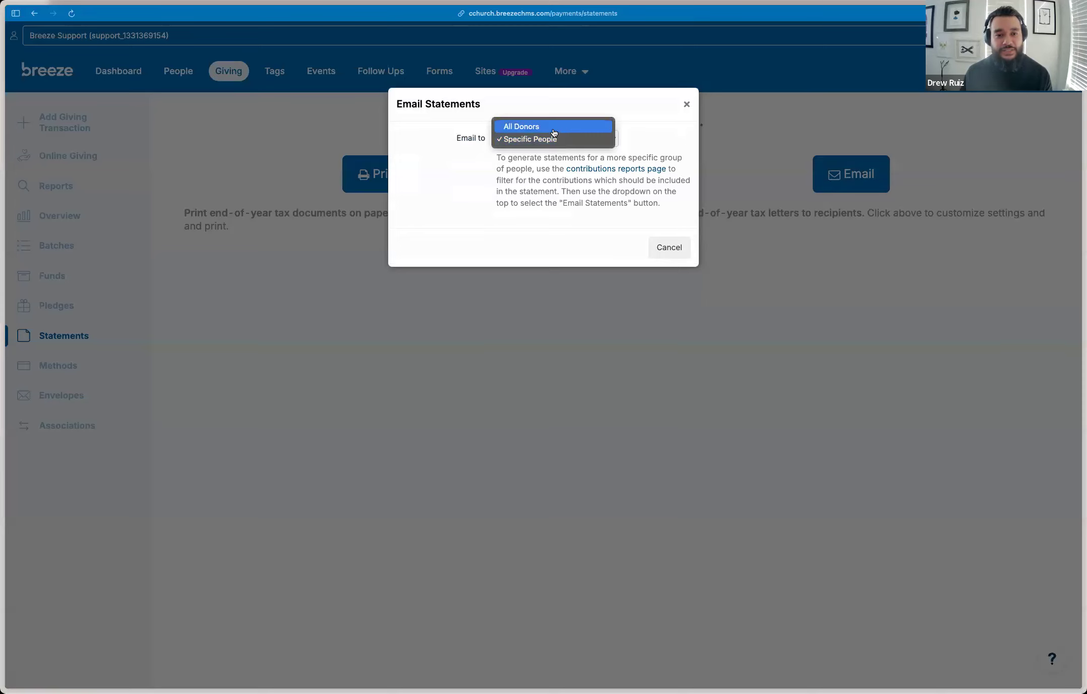
click(553, 126)
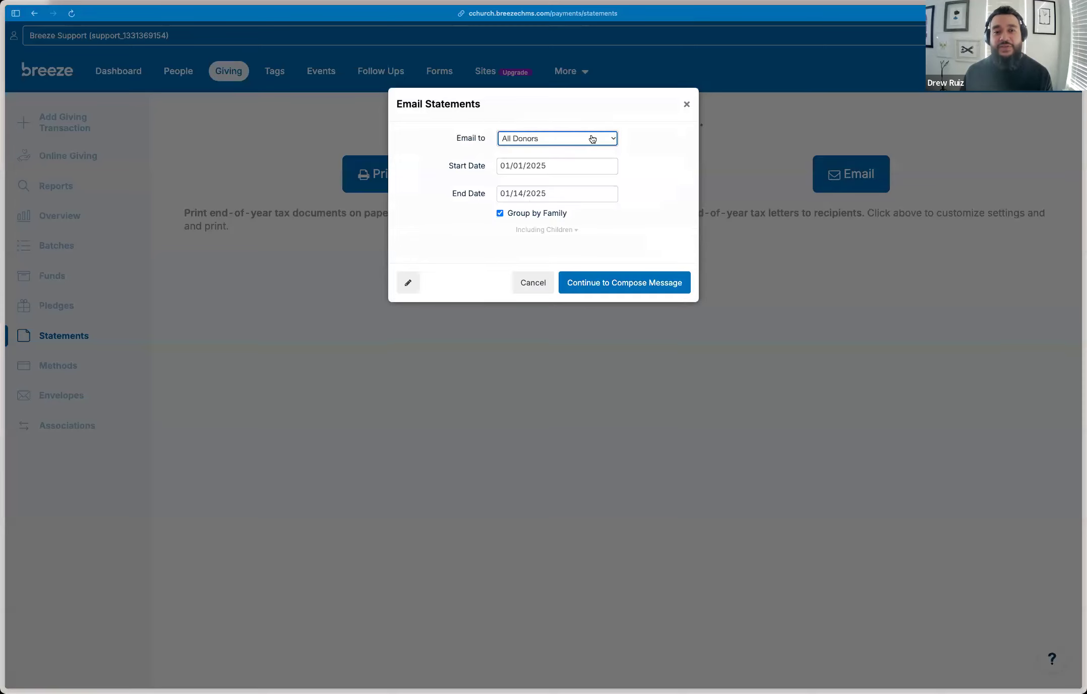
click(687, 107)
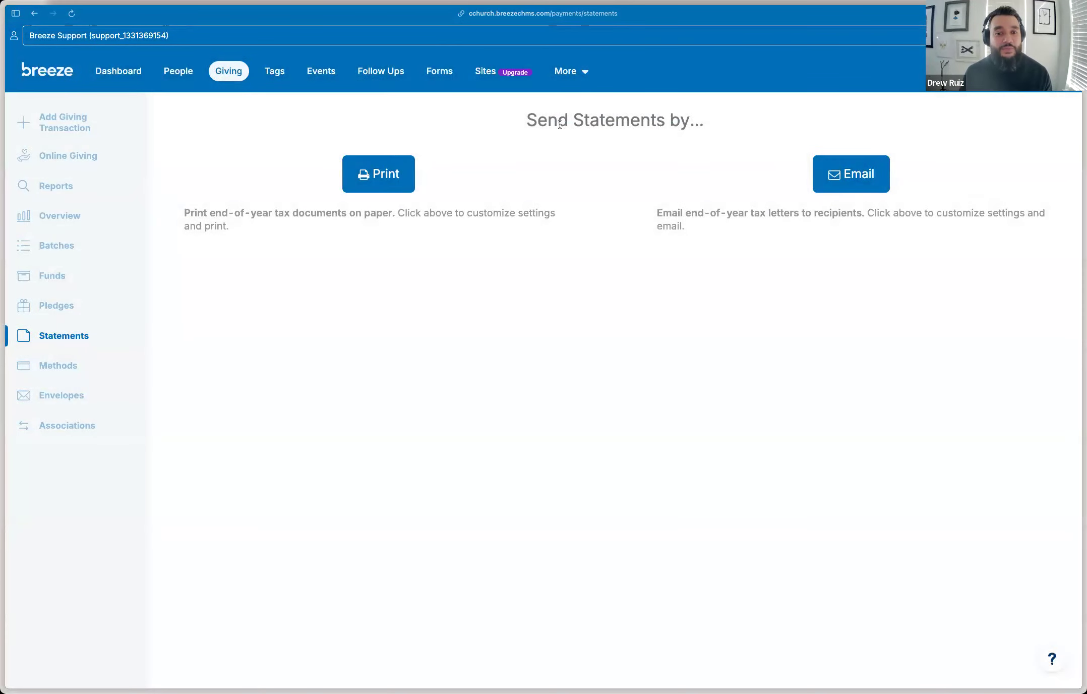
Create a new tag named "Does not want emailed statements" under All Tags
click(271, 77)
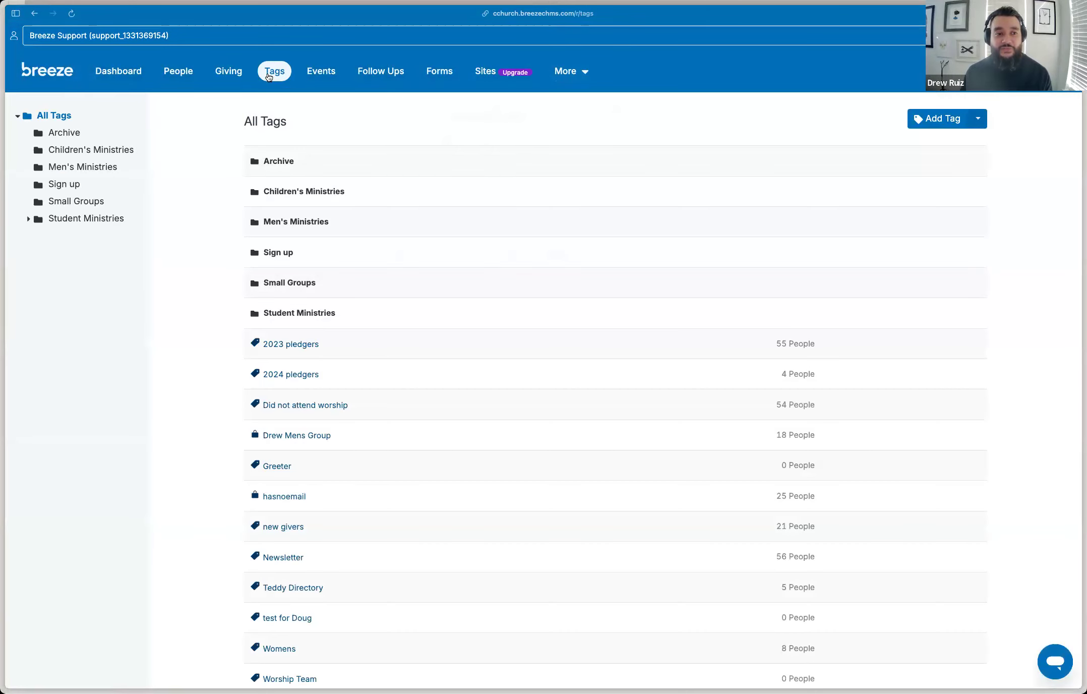
click(938, 119)
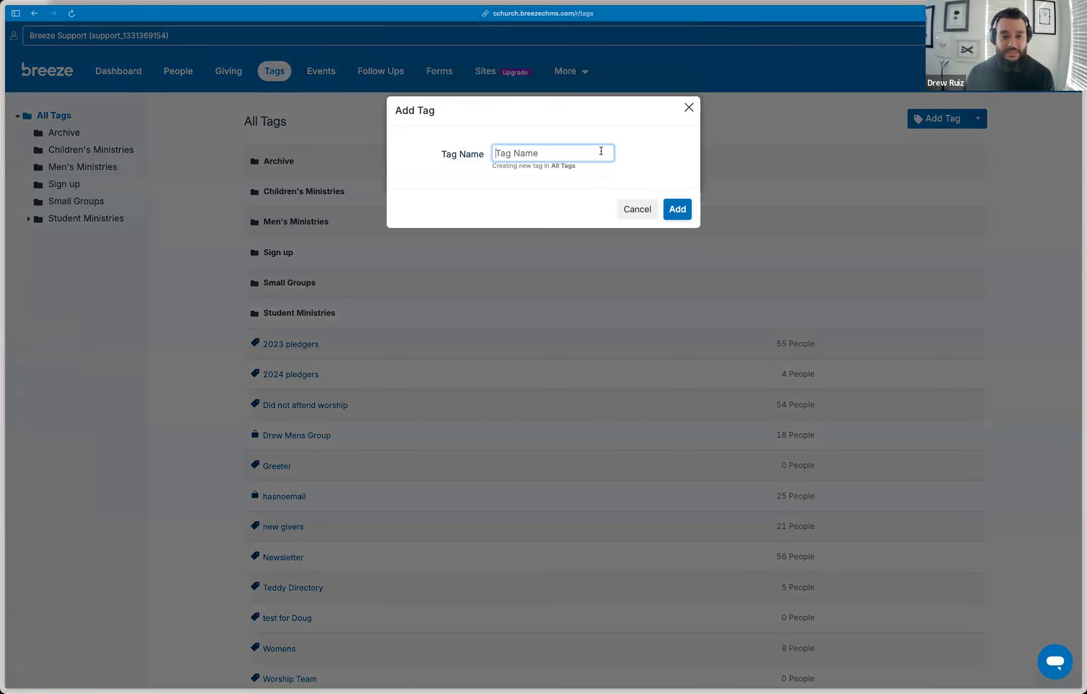
click(601, 151)
text(Does not want)
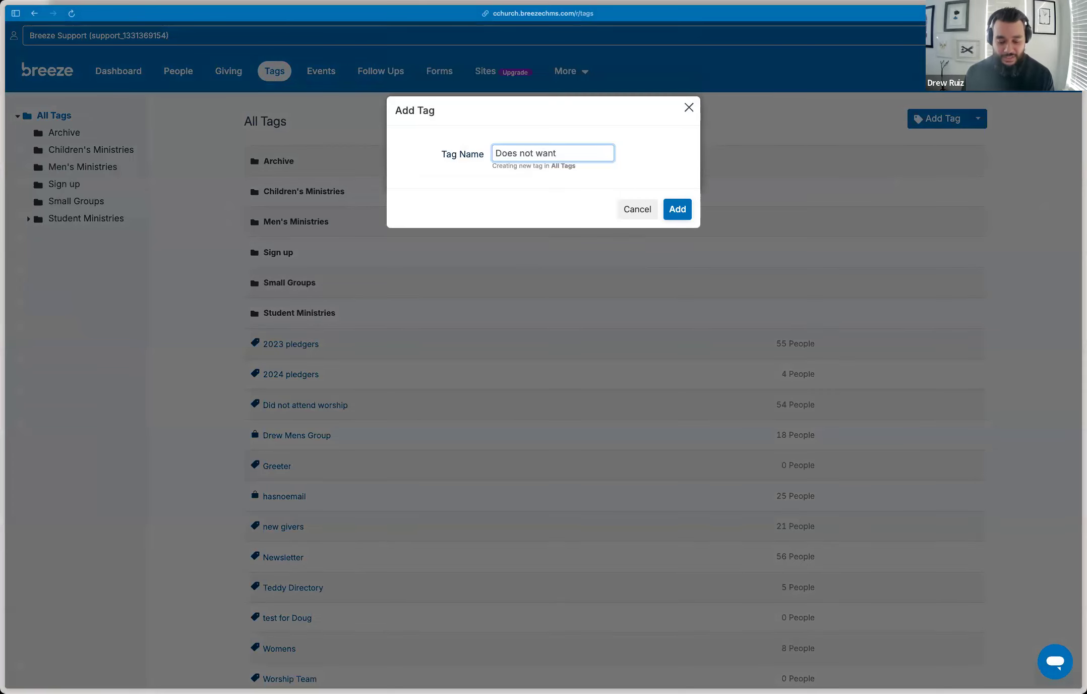
text( emailed state)
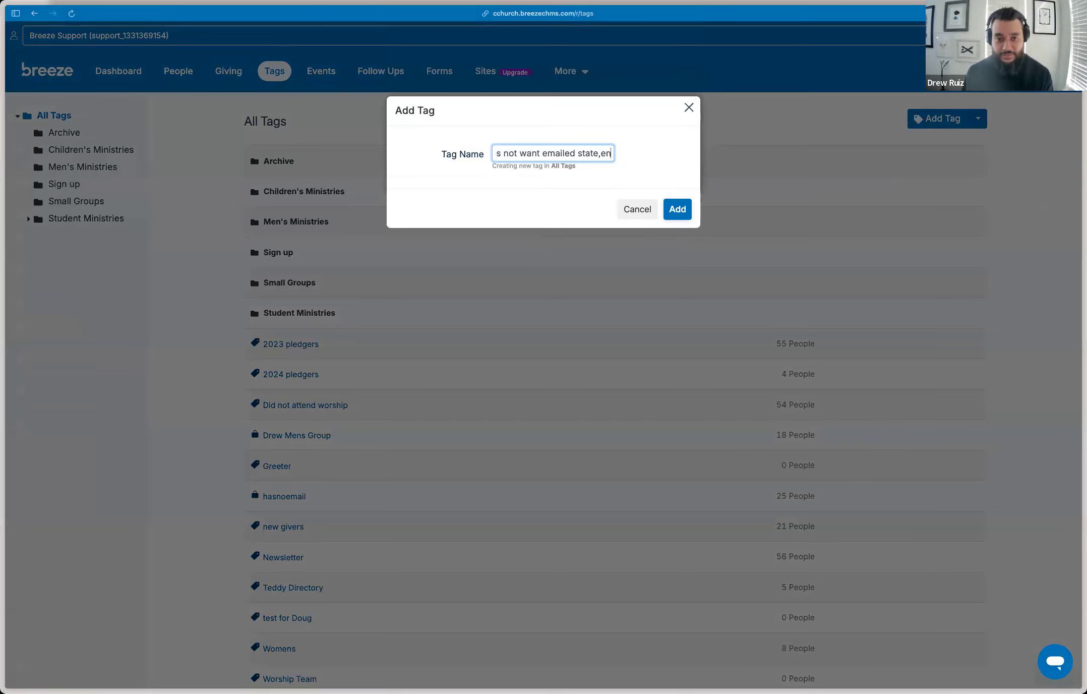
text(ments)
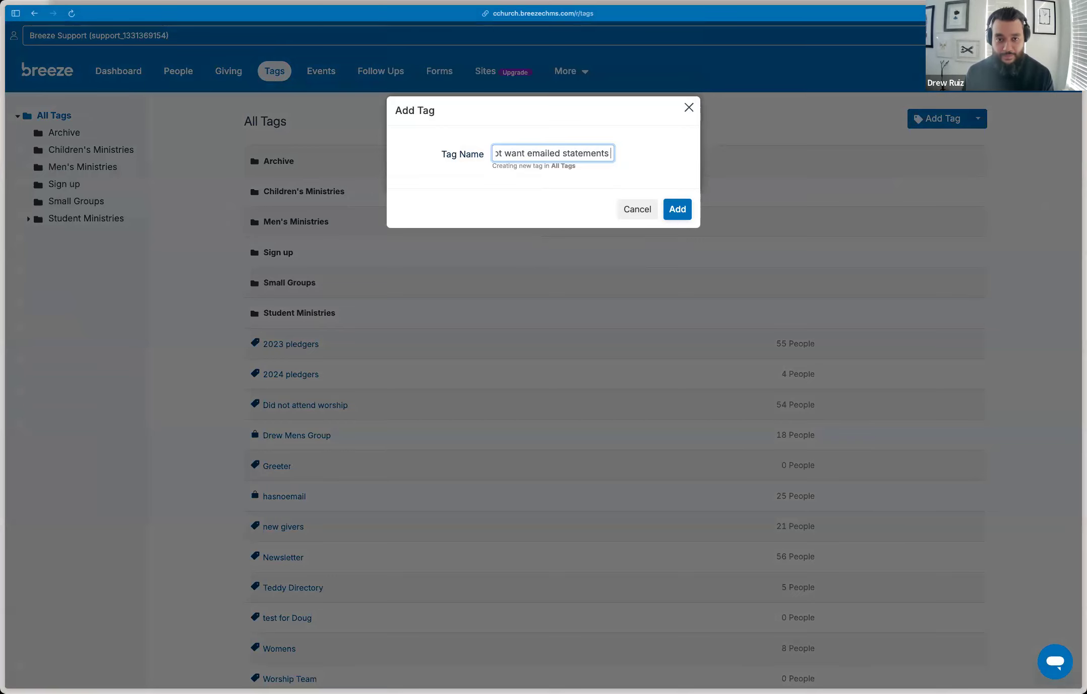
click(676, 216)
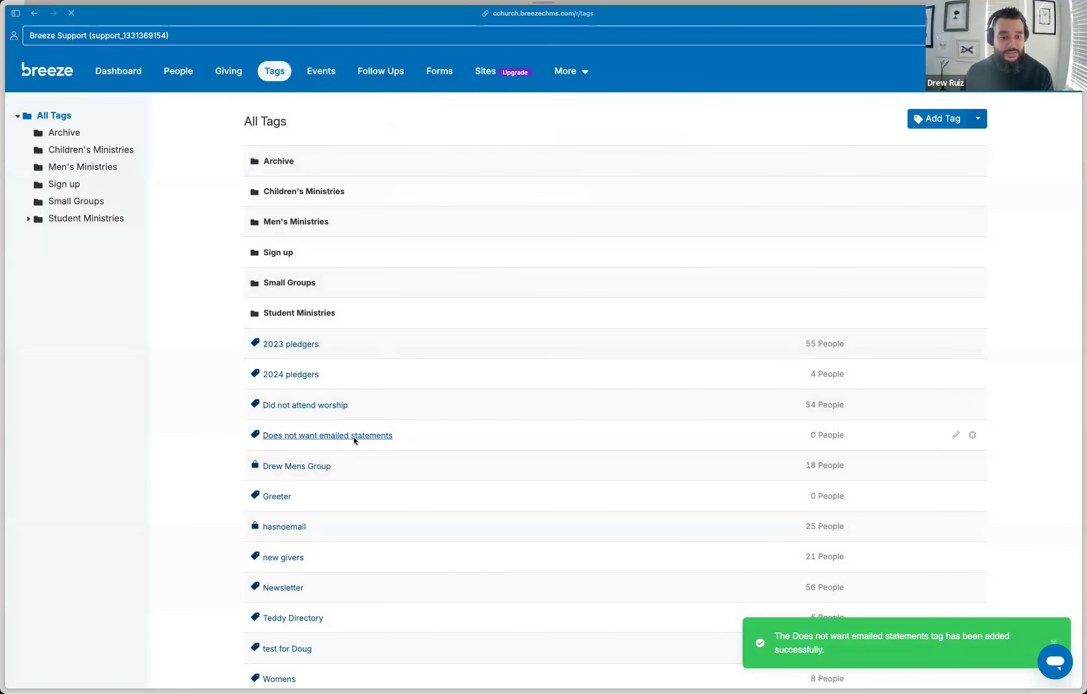
Add Kendrick Lamar and Tim Keller to the "Does not want emailed statements" tag
click(342, 439)
click(937, 130)
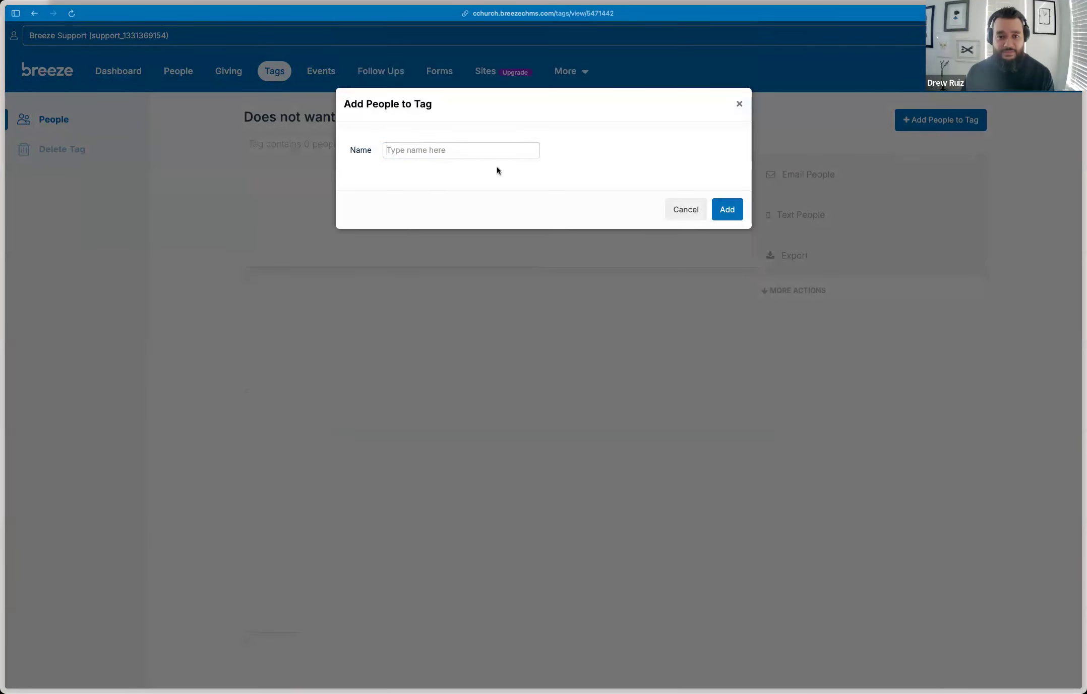
text(kendri)
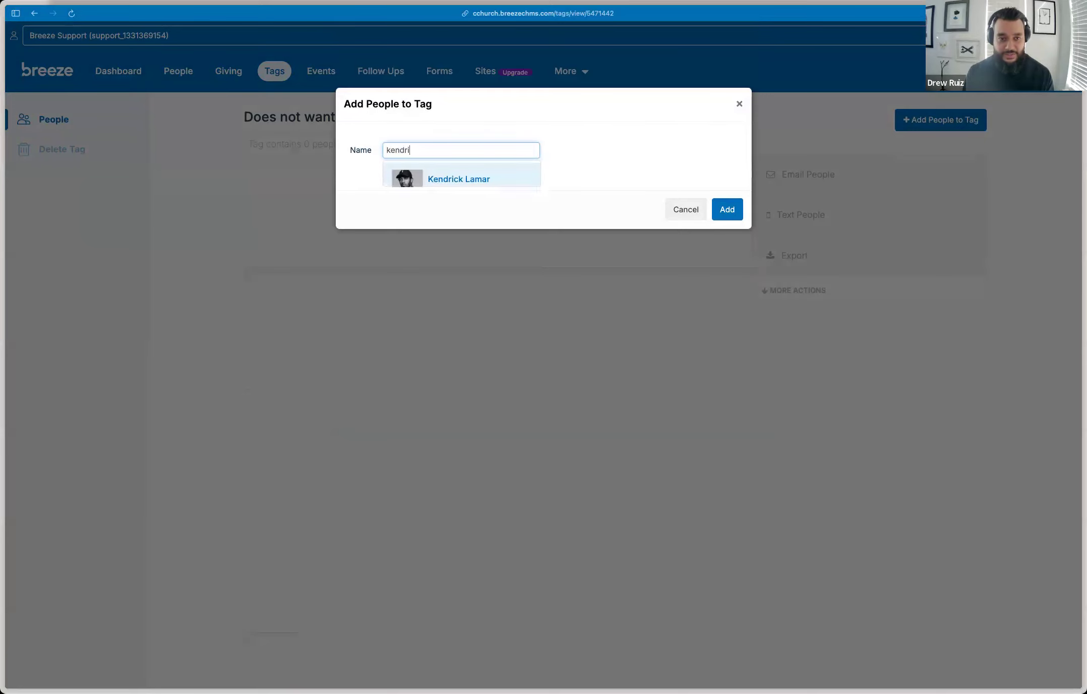
click(450, 174)
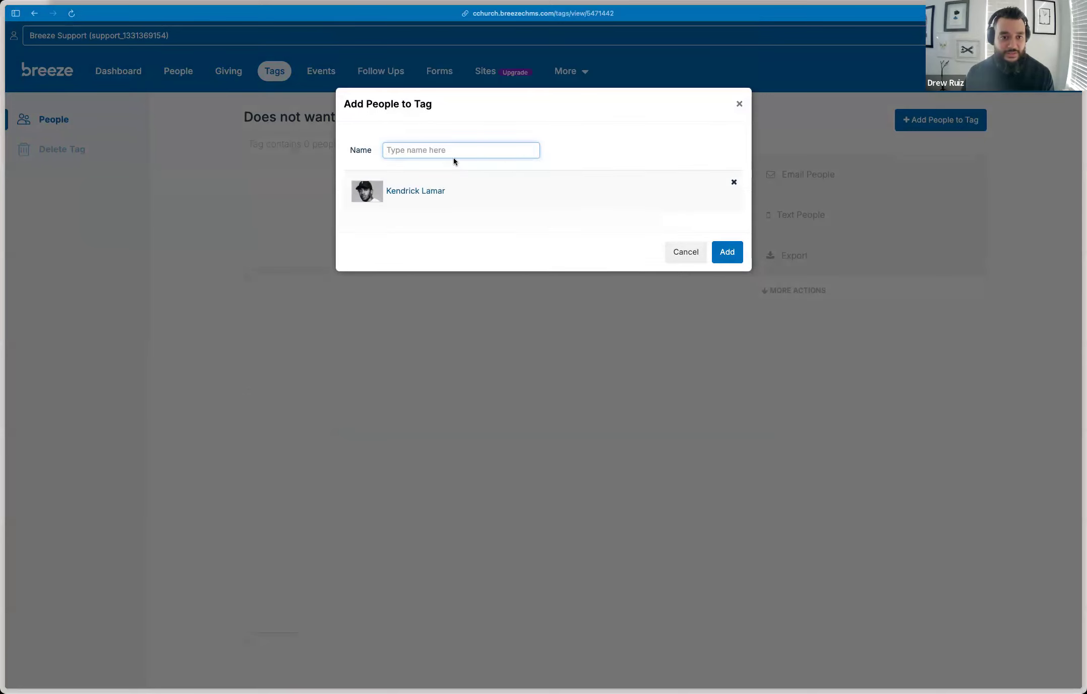
text(tim)
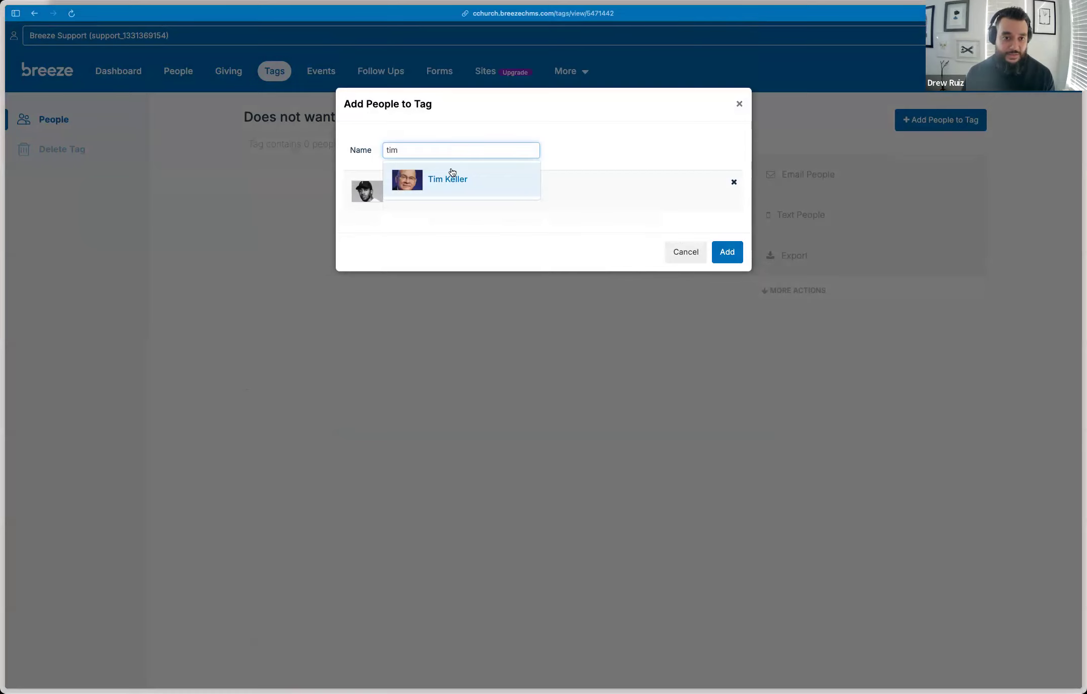
click(452, 173)
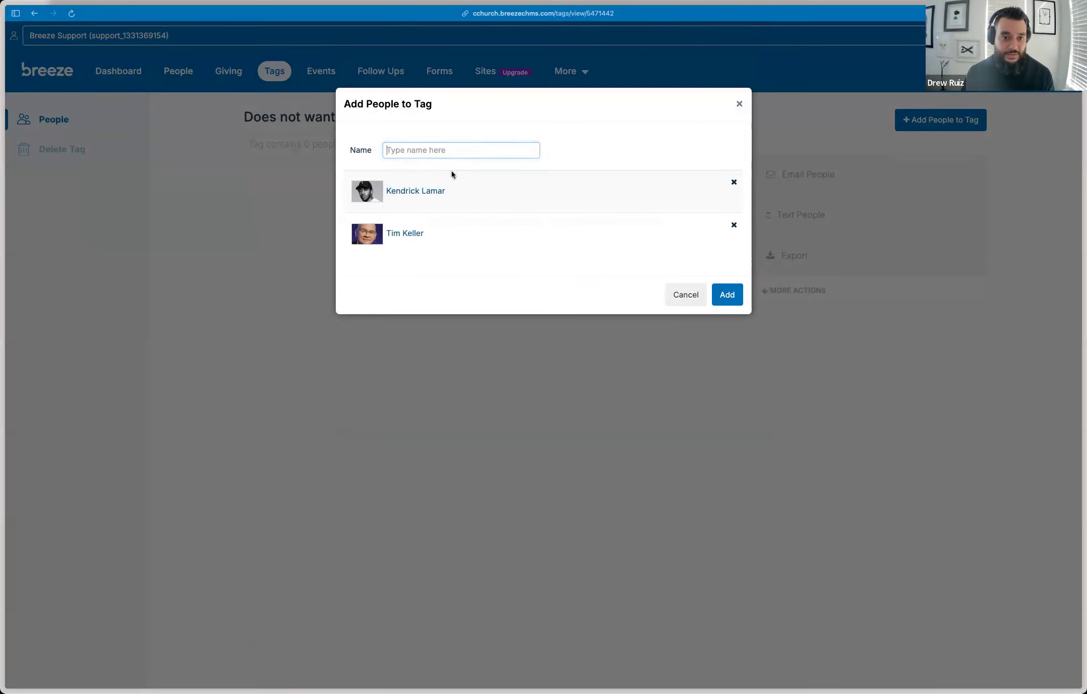
click(733, 298)
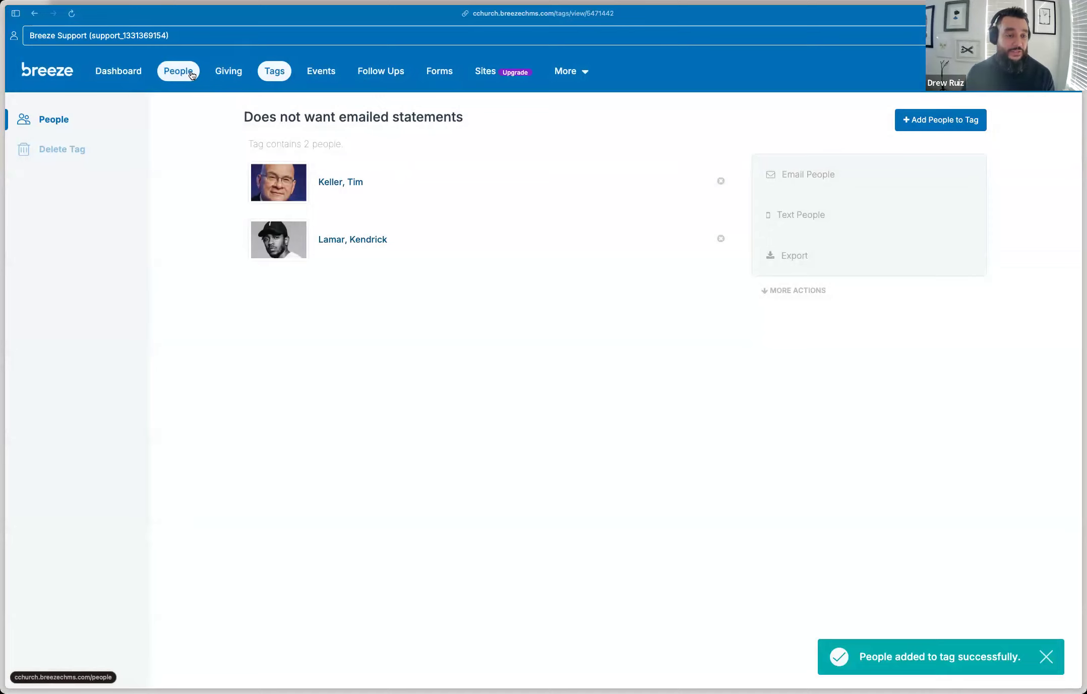
Open the giving reports and set the report's start date to 01/01/2024
click(219, 76)
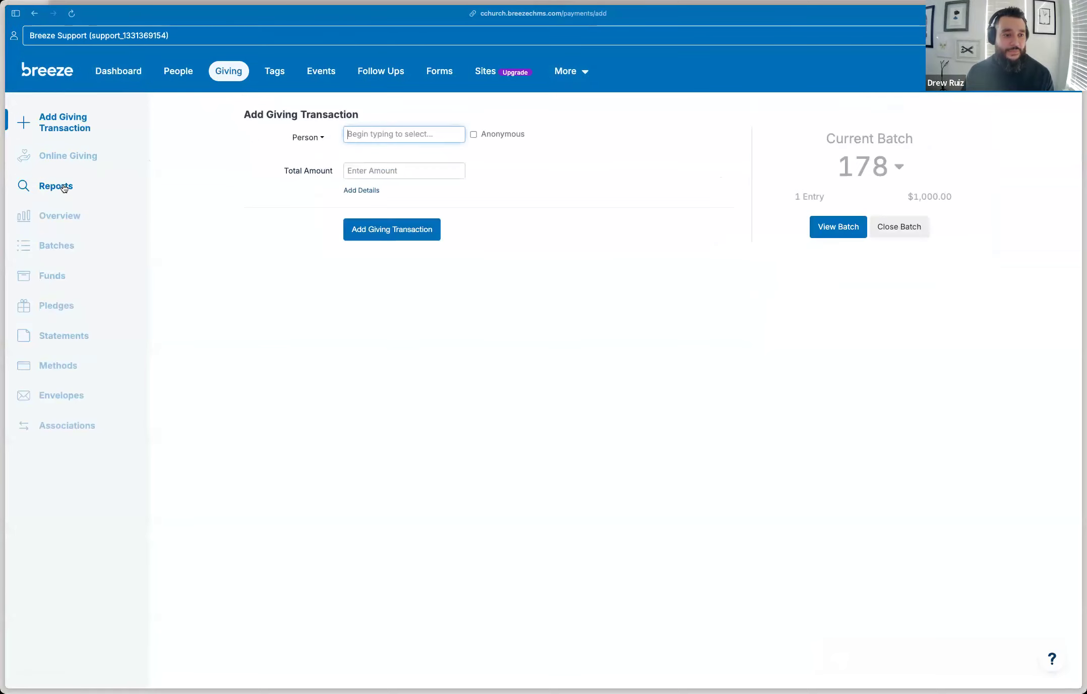
click(63, 186)
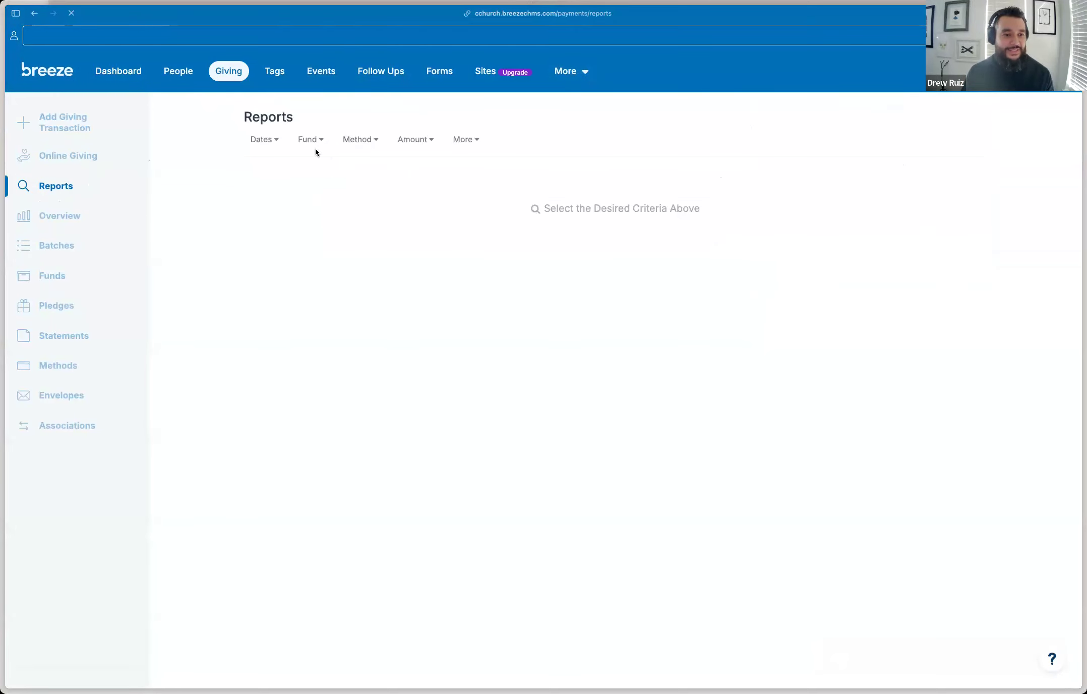
click(262, 140)
click(288, 189)
click(289, 188)
click(288, 189)
click(288, 189)
click(288, 189)
click(288, 190)
click(287, 190)
click(287, 189)
click(287, 189)
click(287, 189)
click(287, 189)
click(287, 190)
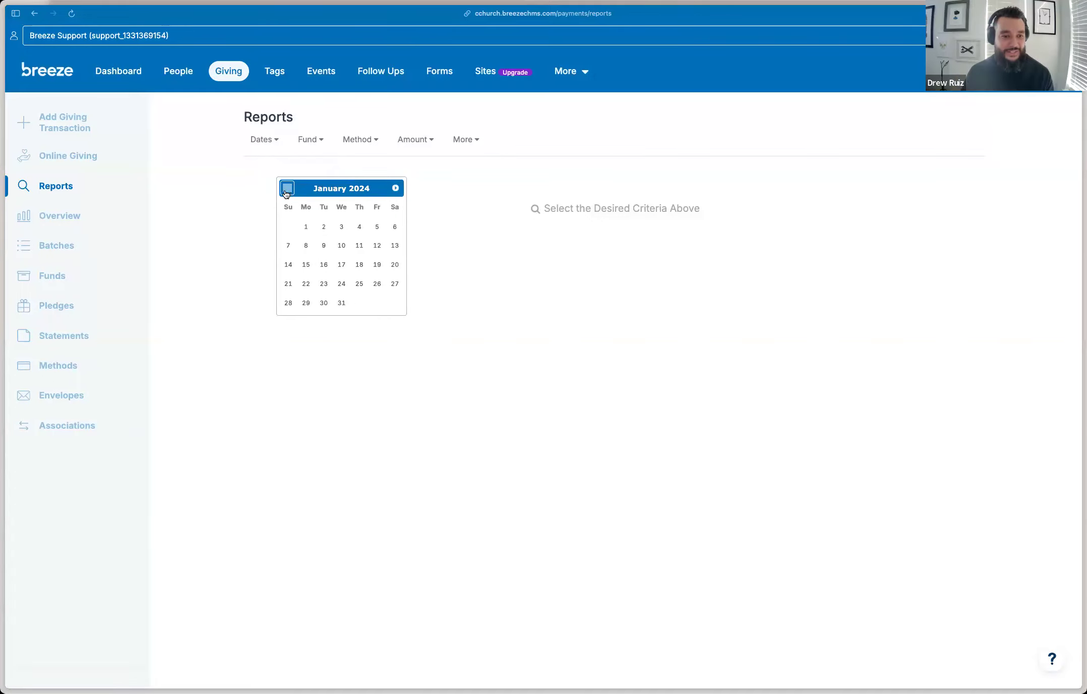
click(305, 227)
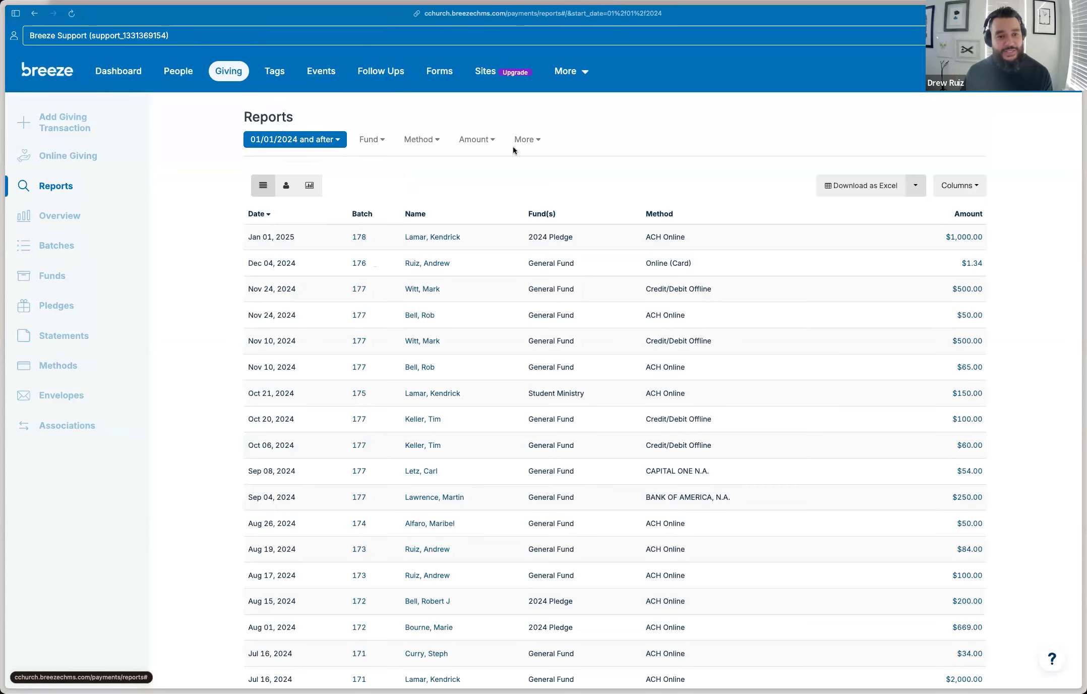
Add a People filter to the report, limiting it to people whose tags contain "Does not want emailed statements"
click(527, 140)
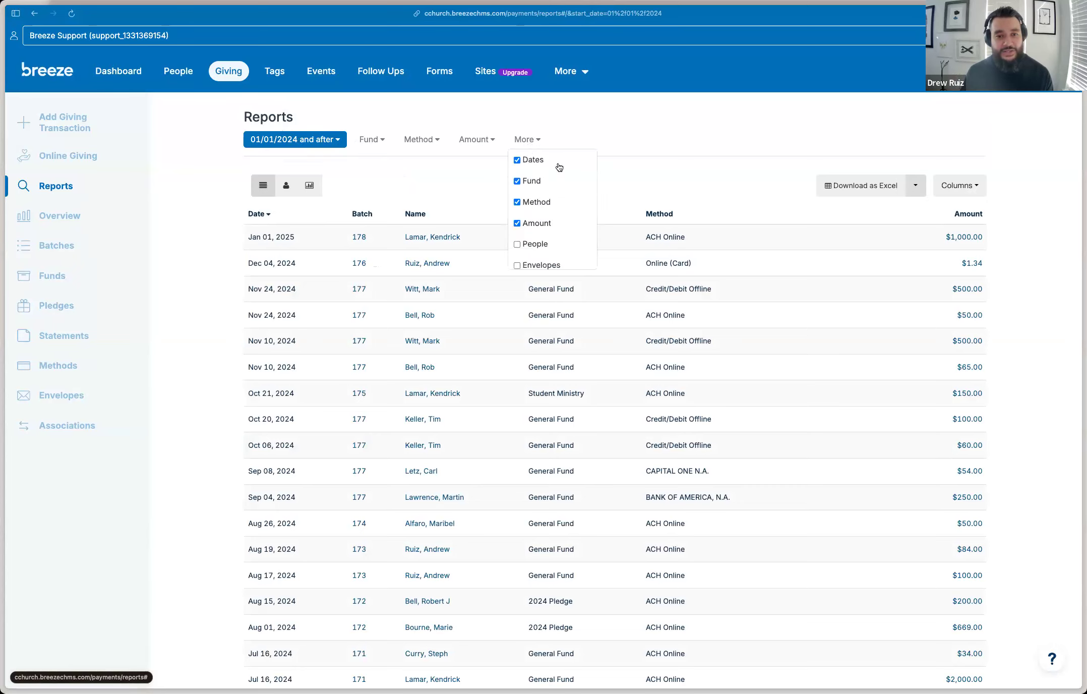
click(542, 244)
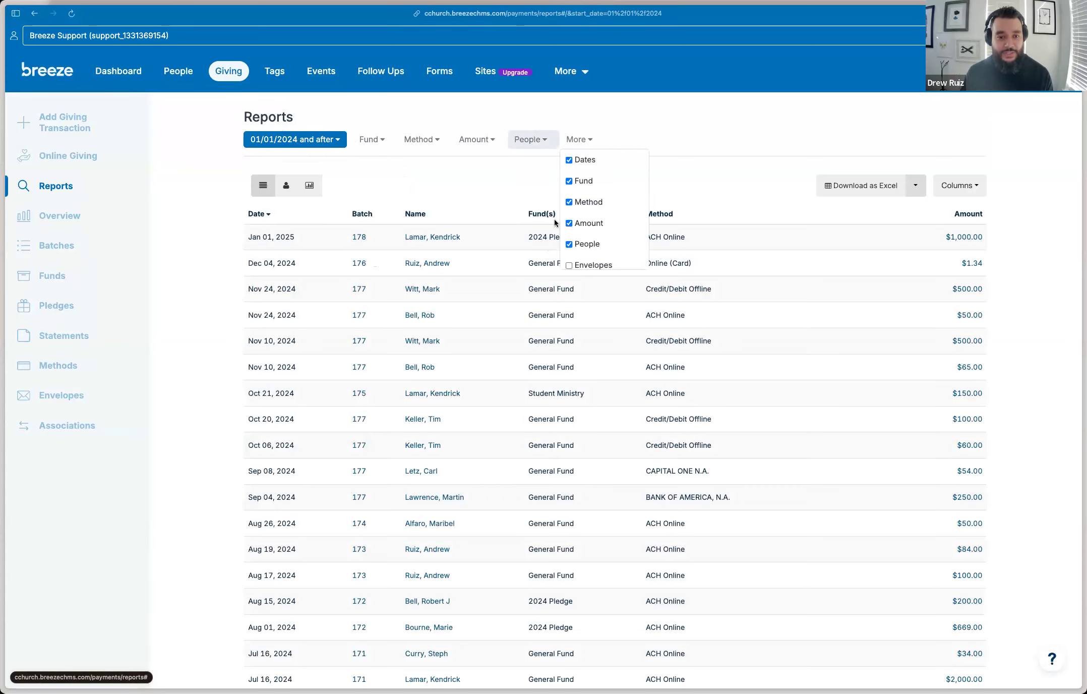
click(541, 141)
click(537, 168)
scroll(542, 202, down, 10)
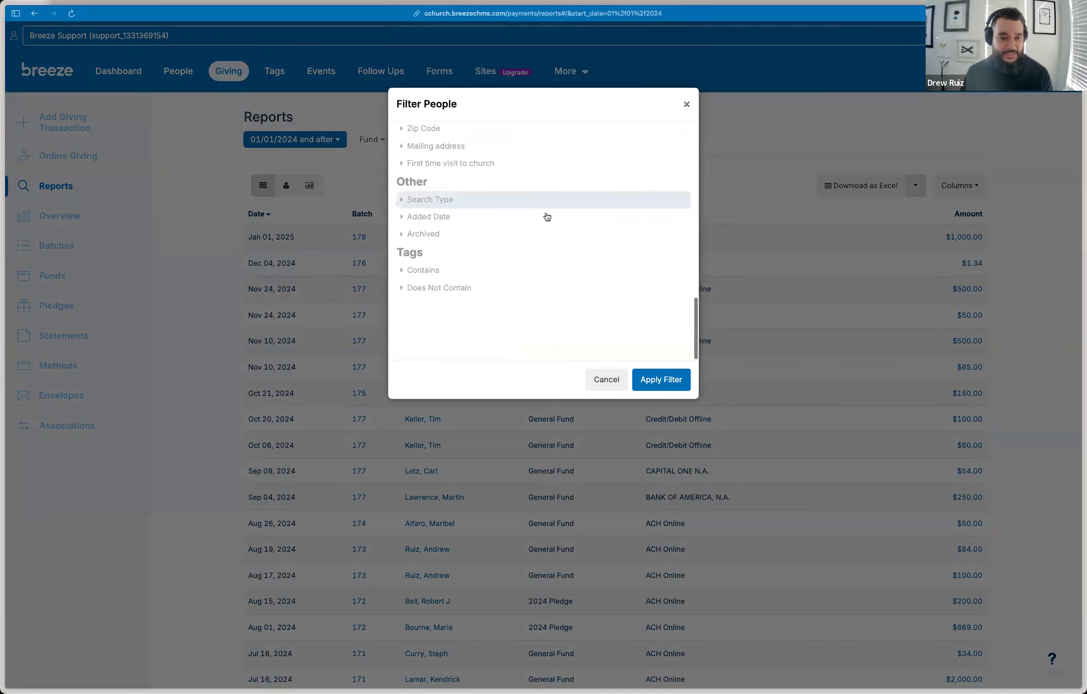
click(437, 272)
click(409, 290)
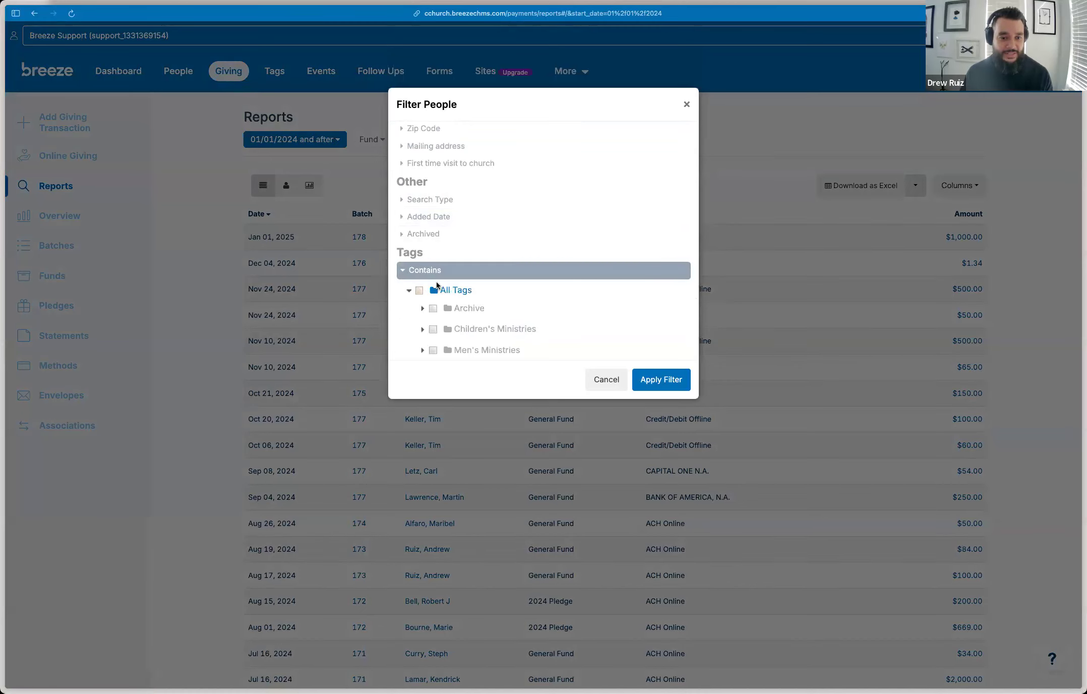
scroll(447, 274, down, 3)
scroll(448, 273, down, 3)
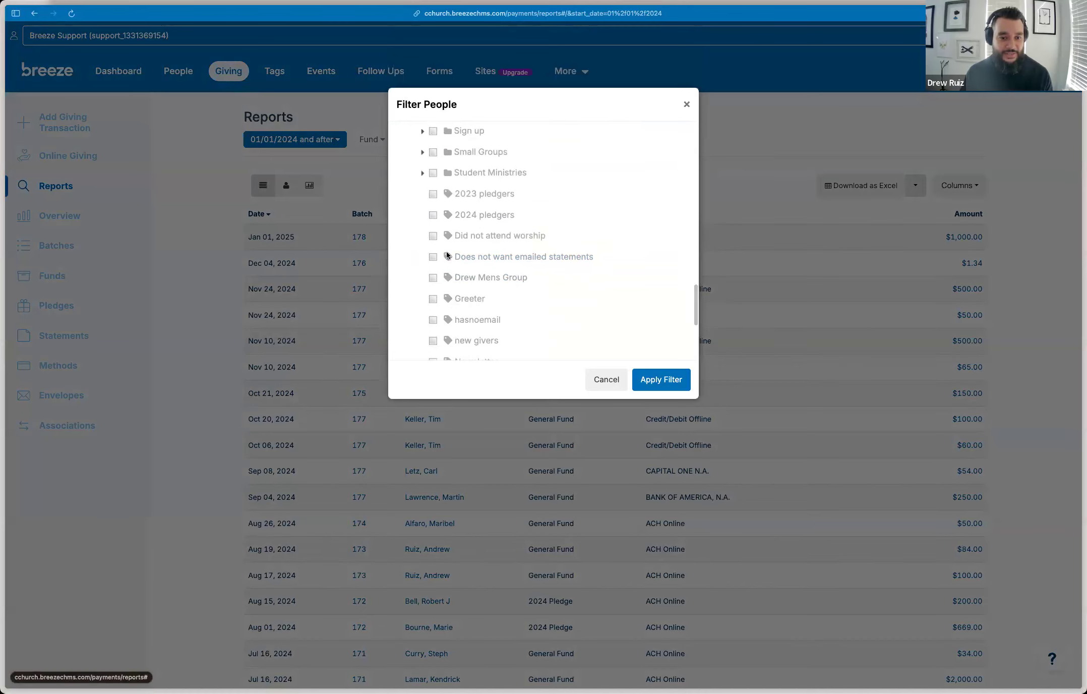
click(433, 258)
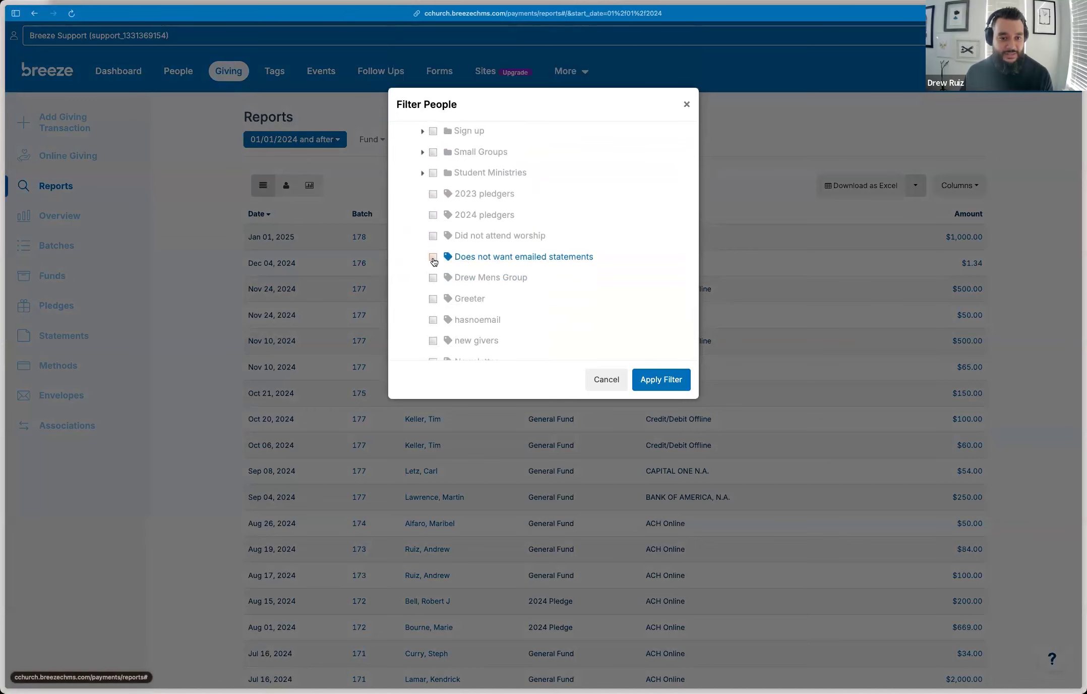
click(653, 381)
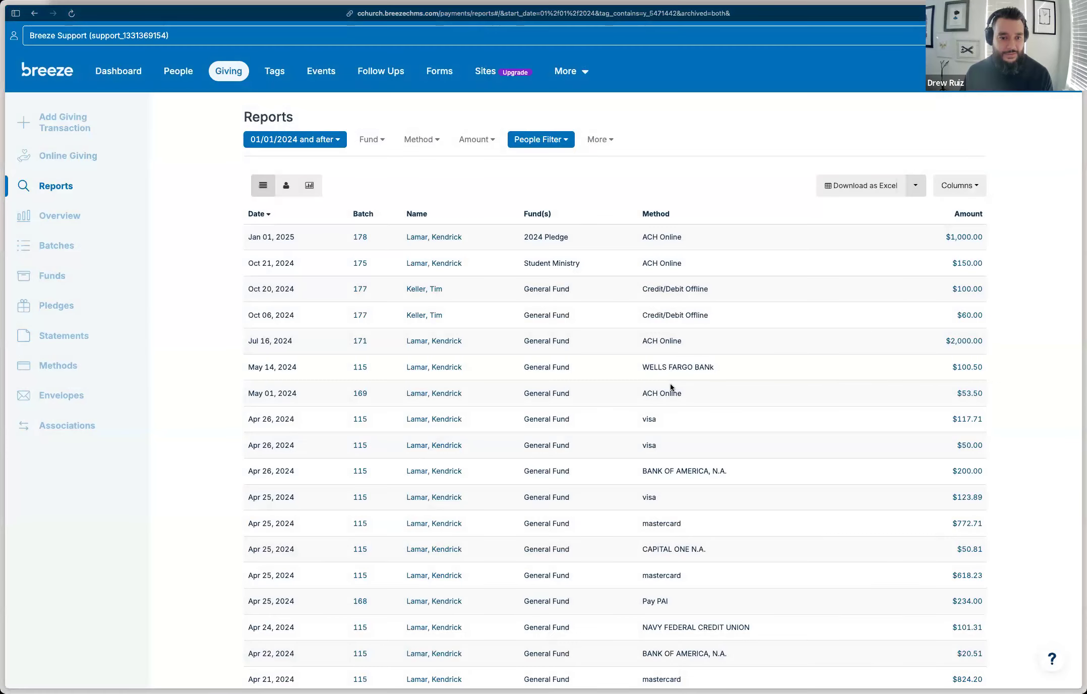
Generate printable statements for the report's search results, grouped by family including children, and dismiss the print dialog
click(916, 192)
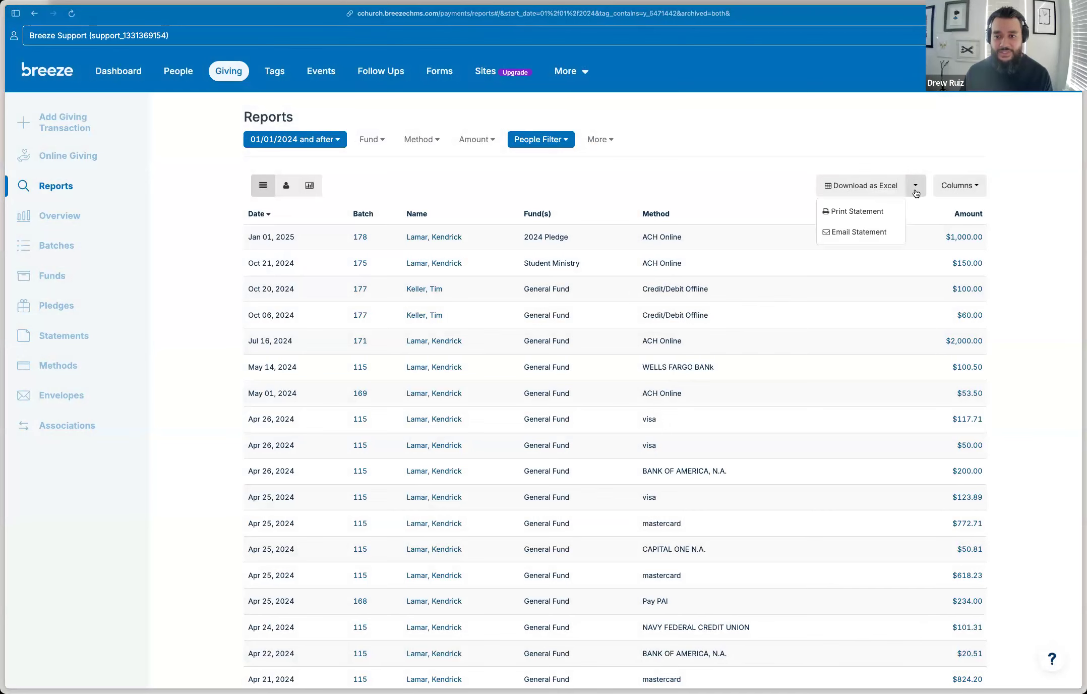
click(885, 210)
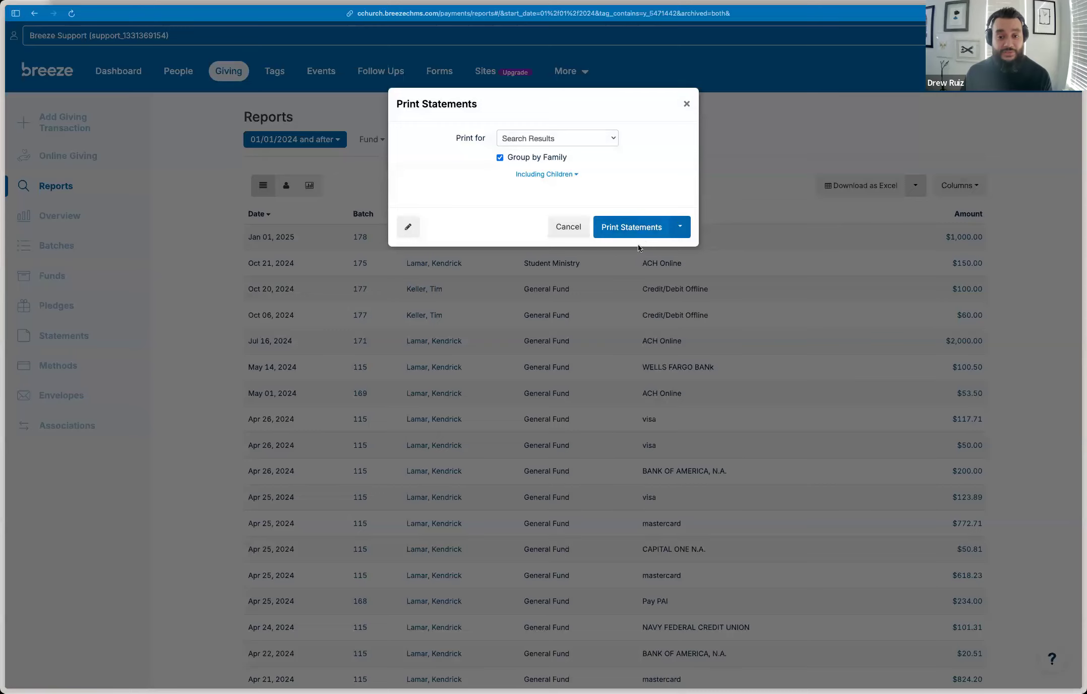
click(641, 228)
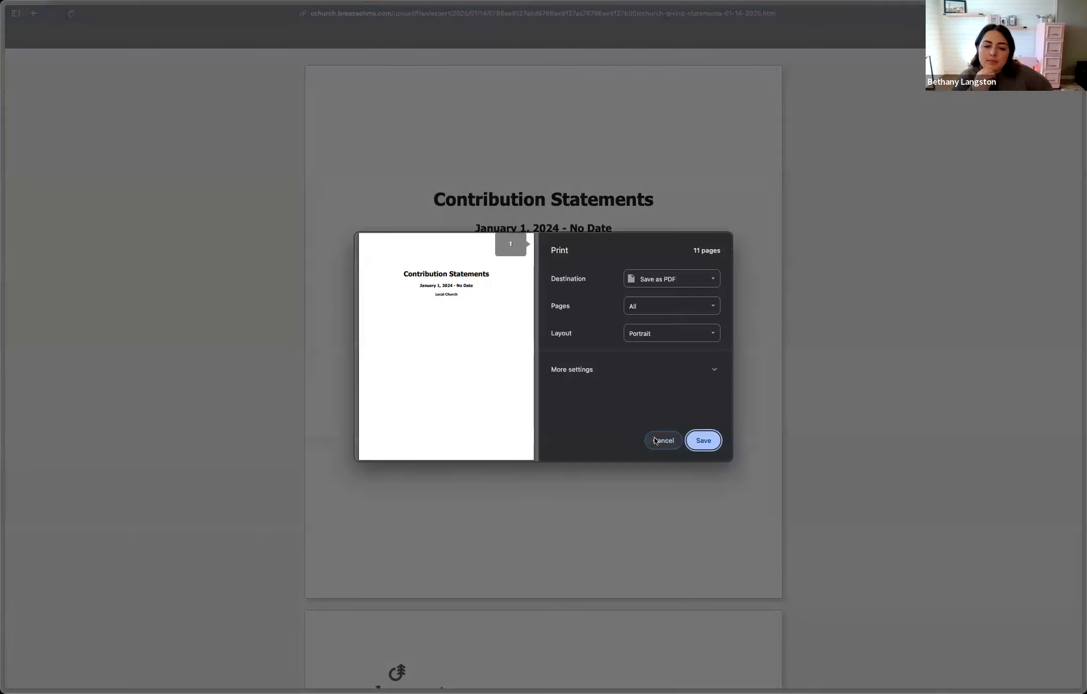
click(660, 439)
Read through the generated contribution statements, checking the letter text, transaction lists, fund summaries and pledge summaries
scroll(660, 420, down, 20)
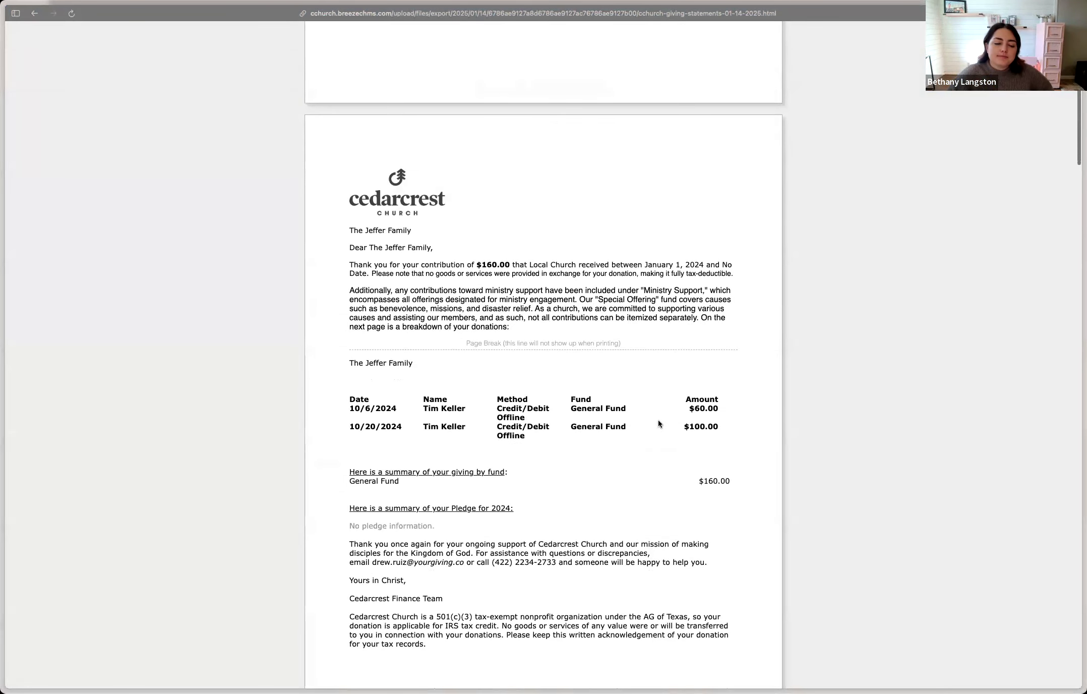
scroll(657, 422, down, 20)
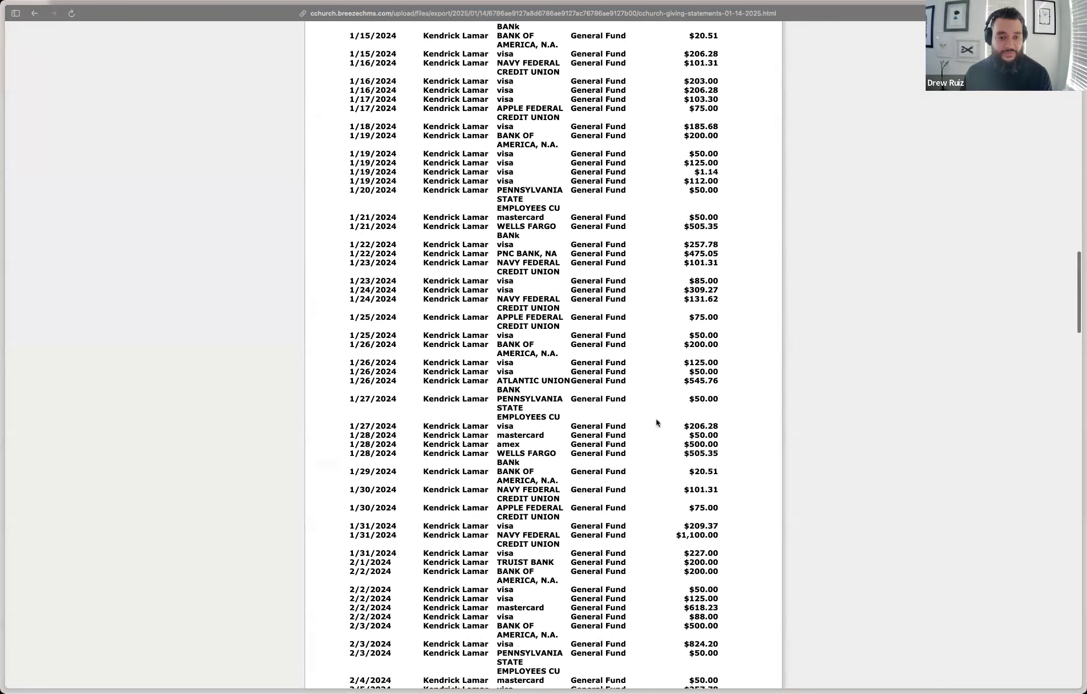
scroll(655, 420, down, 20)
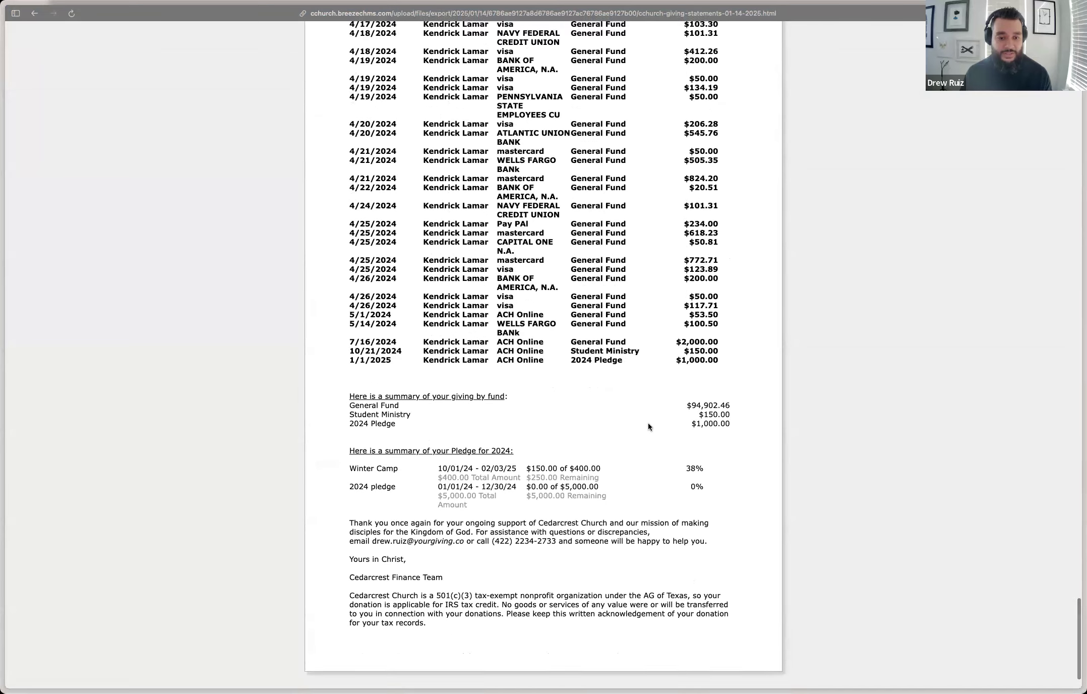
scroll(643, 419, up, 10)
scroll(643, 419, down, 10)
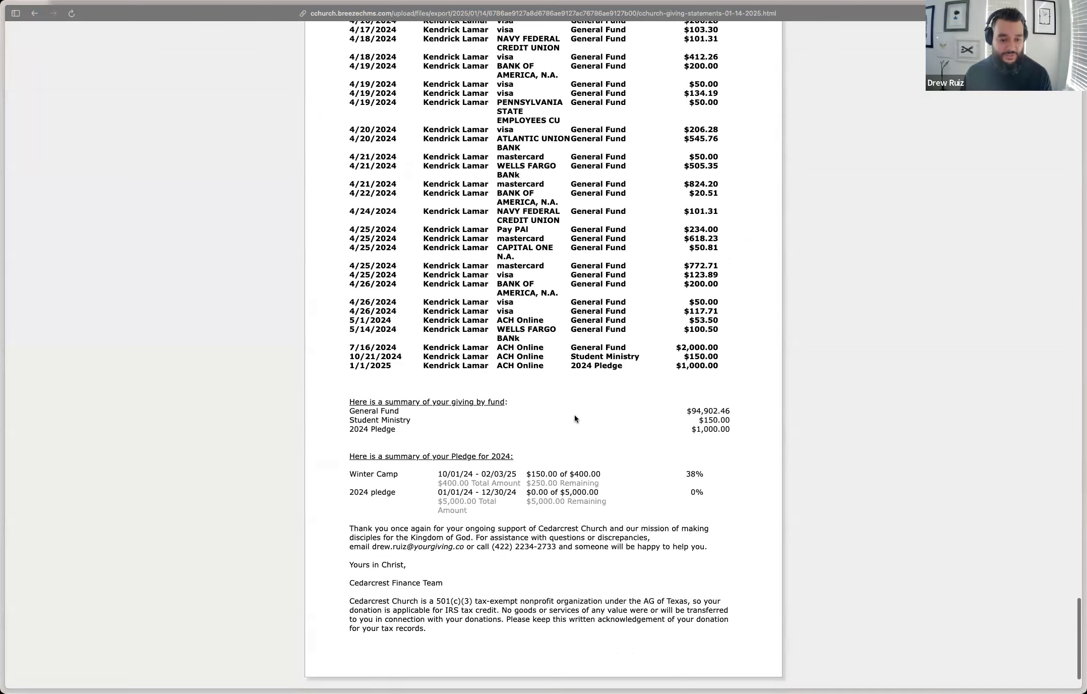
Return from the generated statements to the filtered giving report and open its date range filter
click(36, 15)
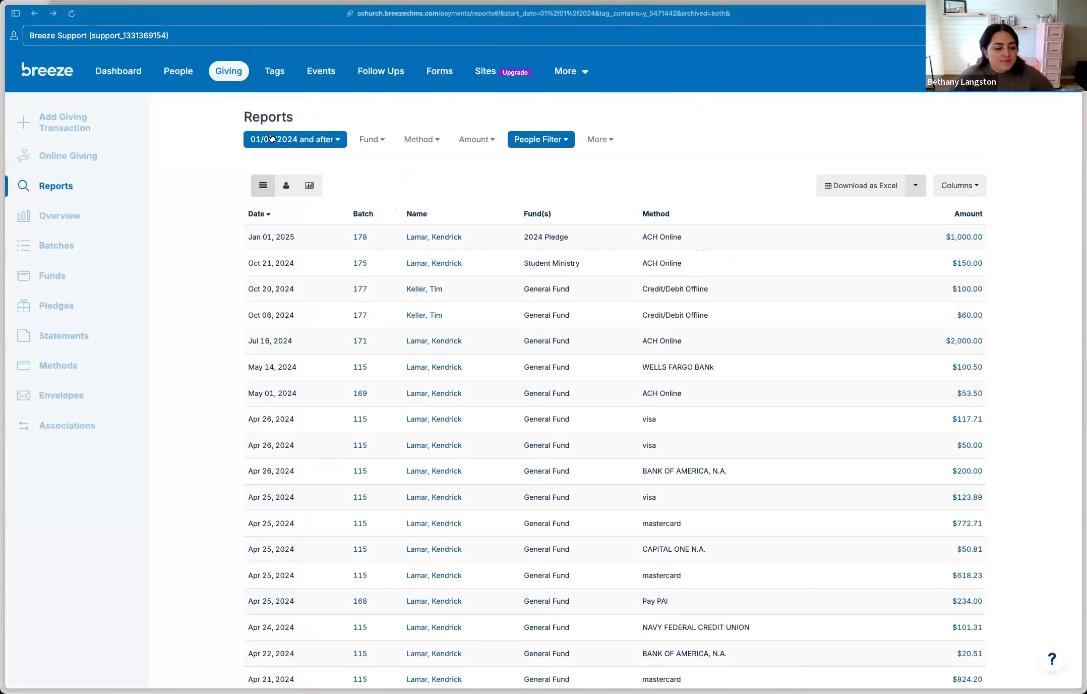
click(338, 143)
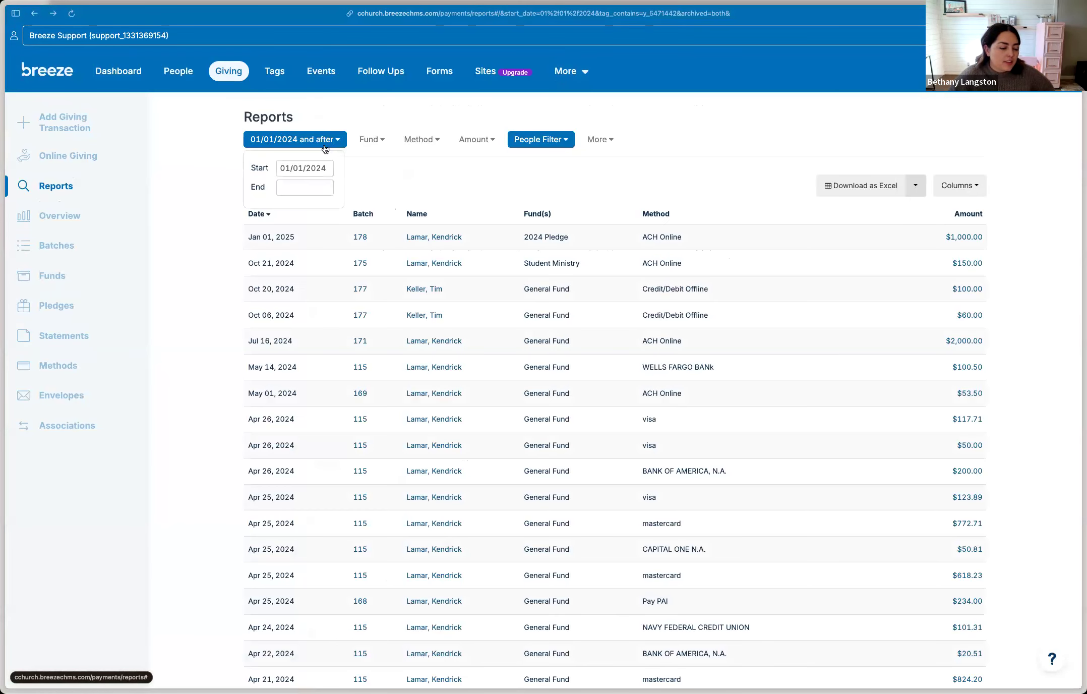
Open the print statement template from the giving Statements page, review its letter text and merge fields, and close it without saving
click(228, 76)
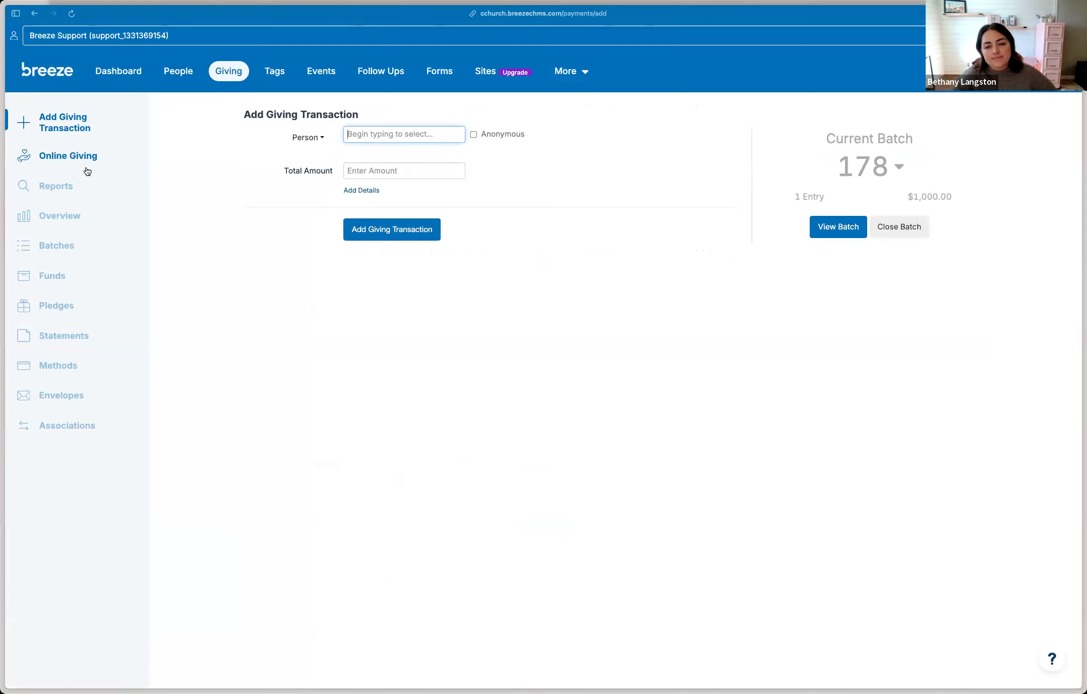
click(87, 340)
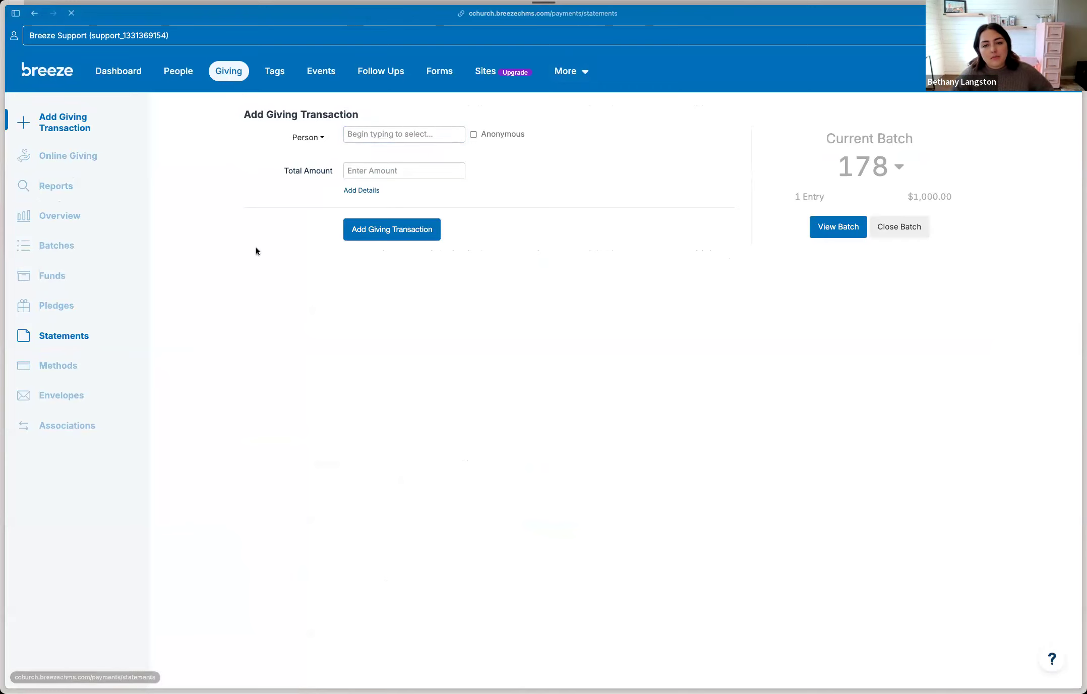
click(386, 182)
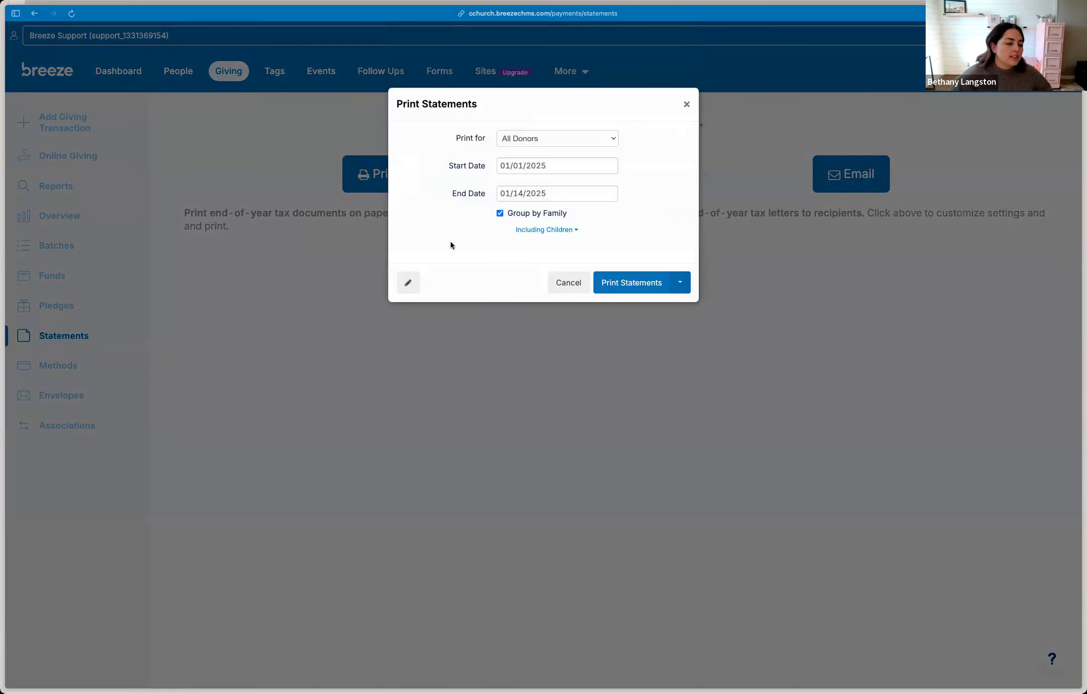
click(553, 166)
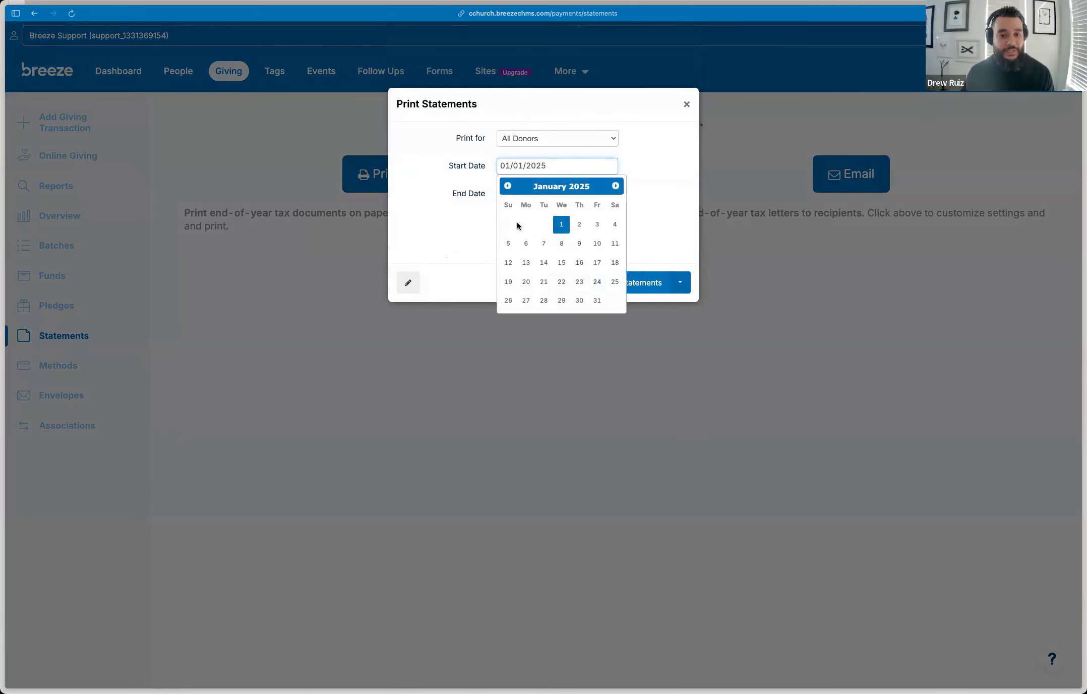
click(409, 282)
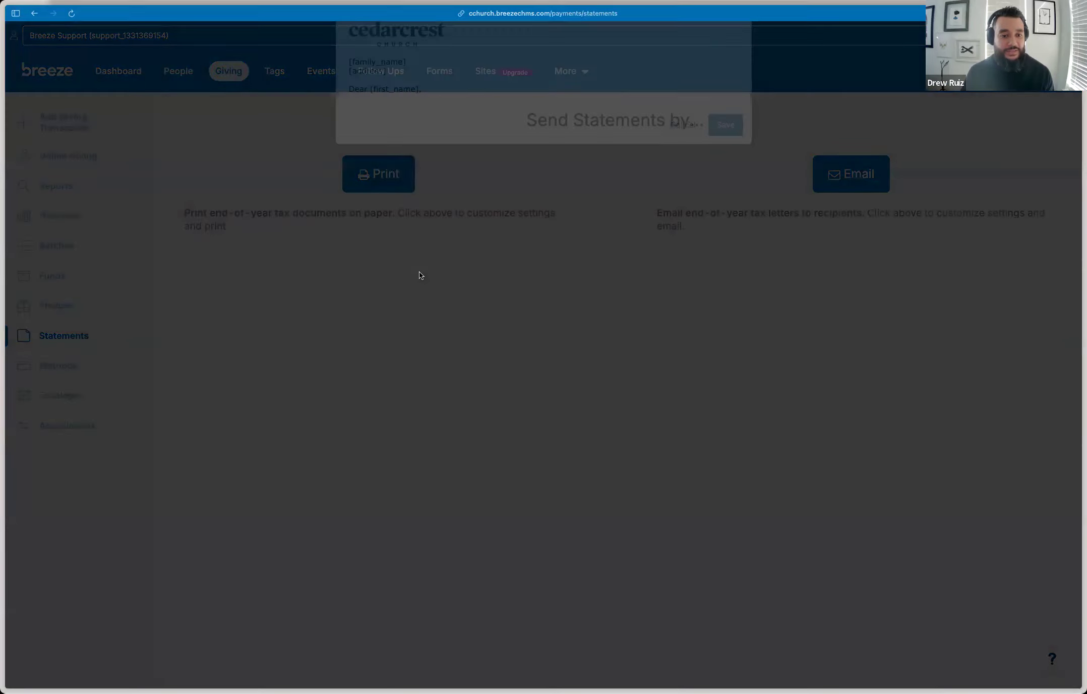
scroll(607, 242, down, 10)
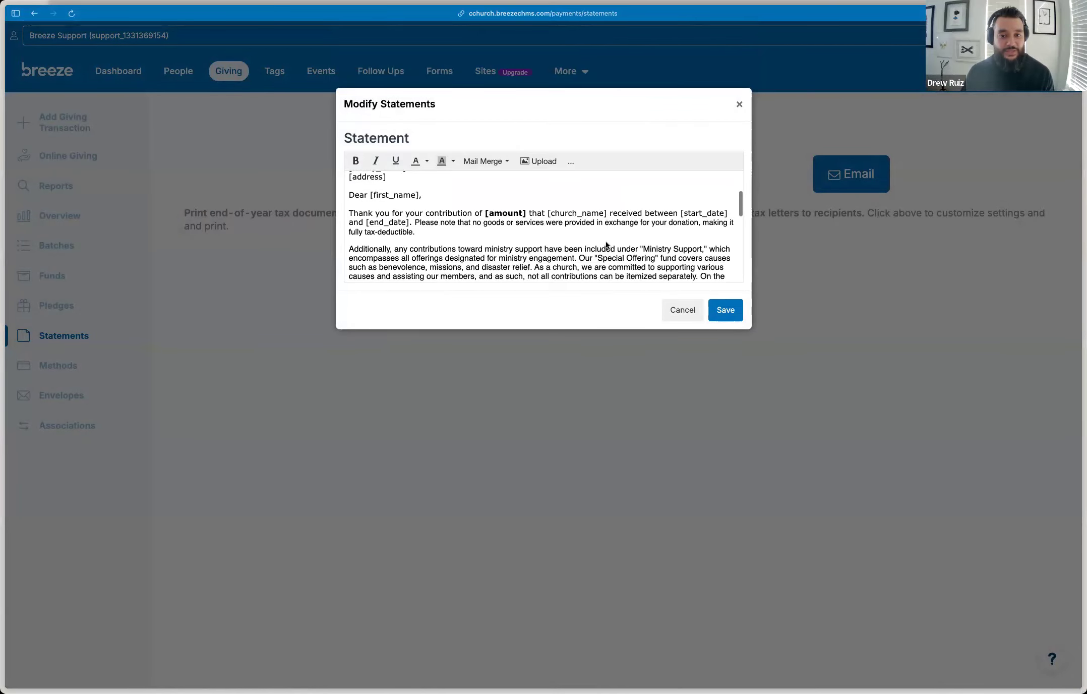
scroll(606, 243, down, 1)
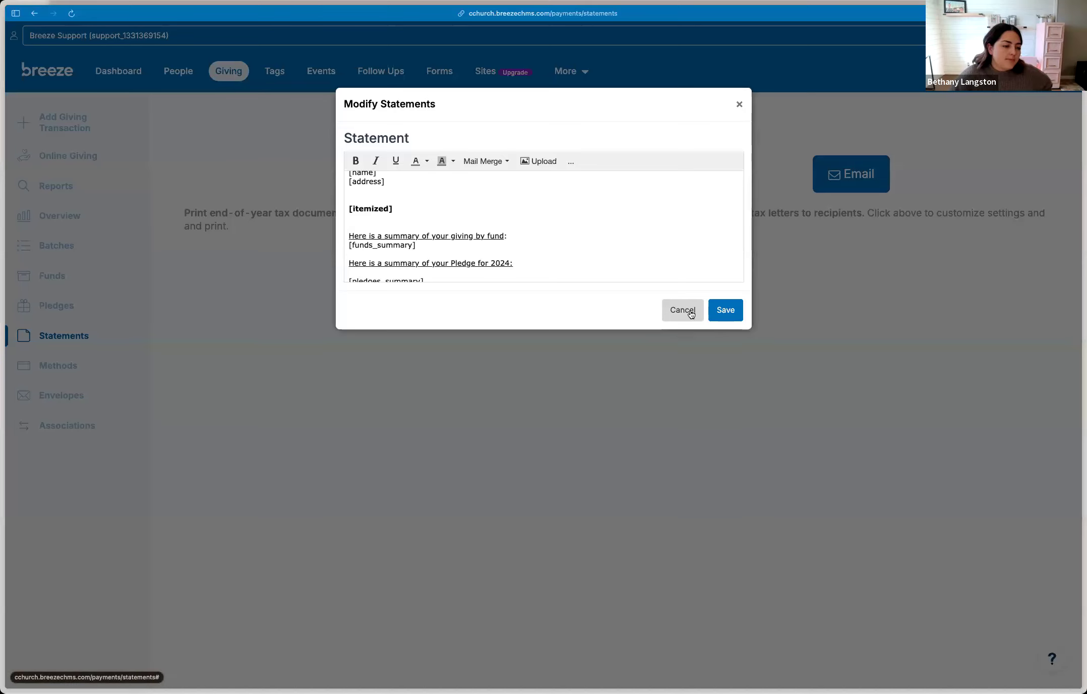
click(691, 314)
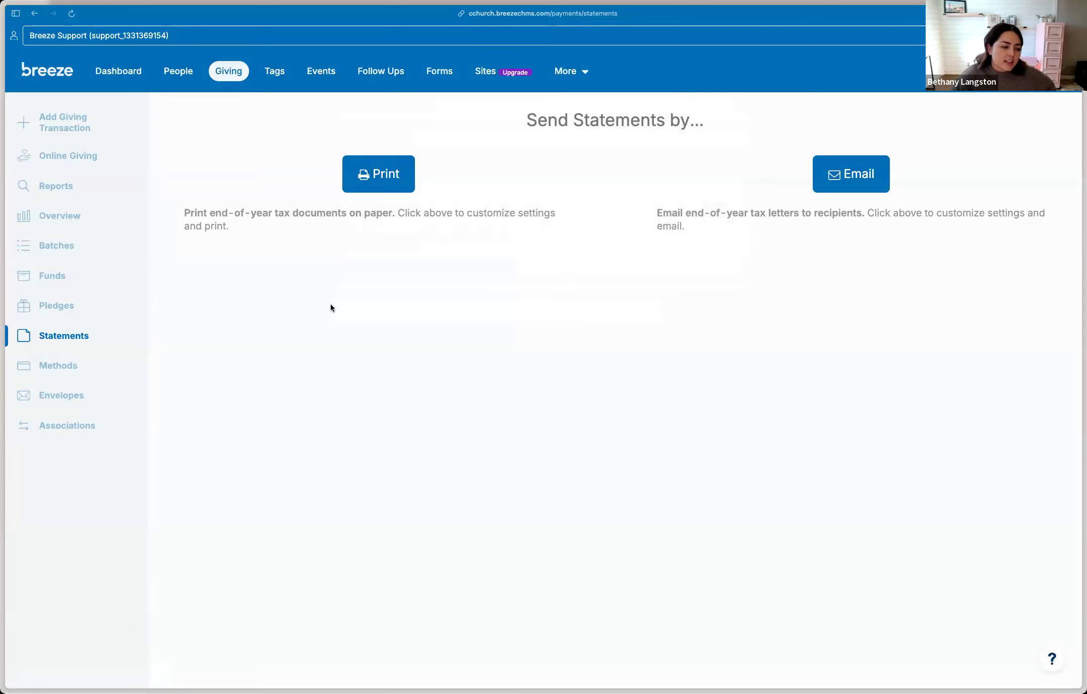
Set the Print Statements date range for all donors from 01/01/2024 to 12/31/2024
click(368, 175)
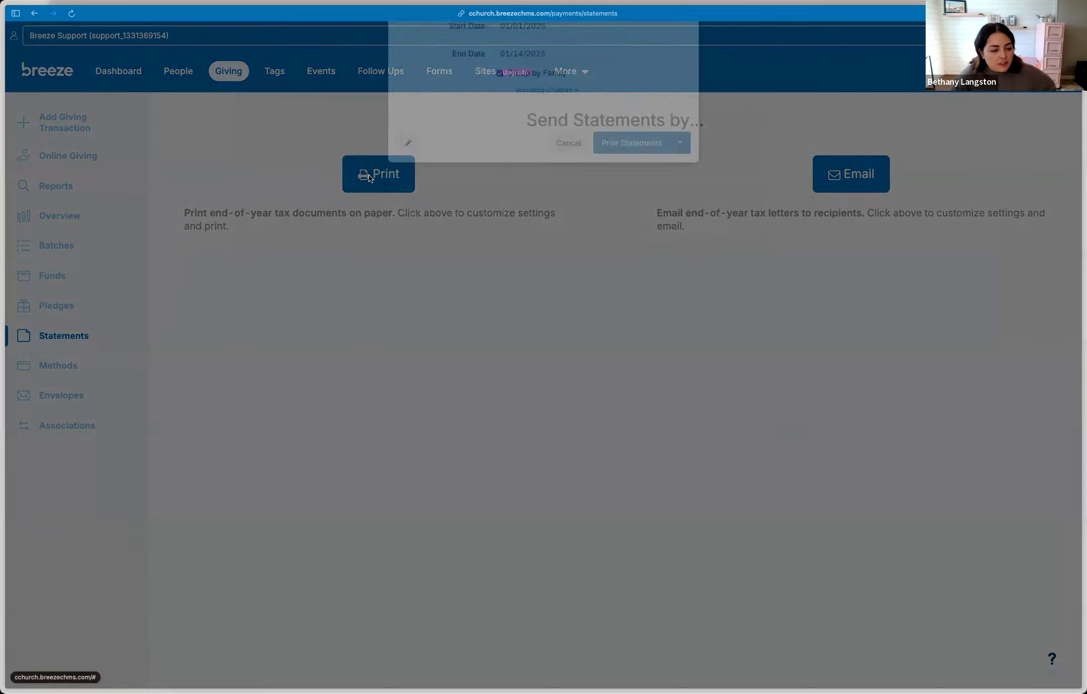
click(553, 165)
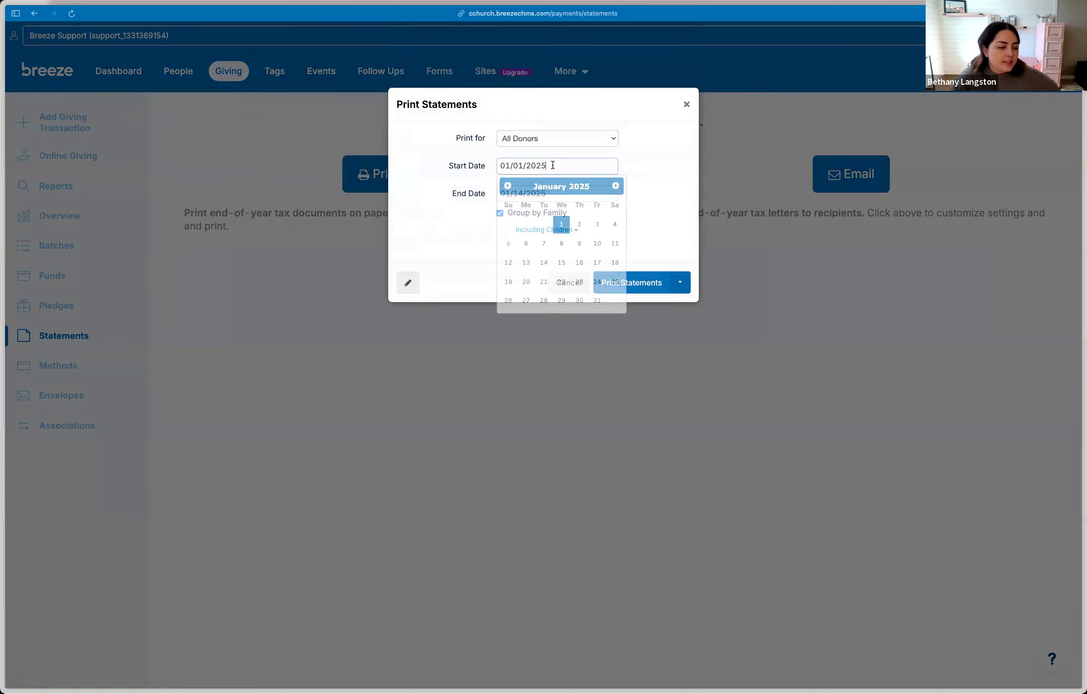
text(2)
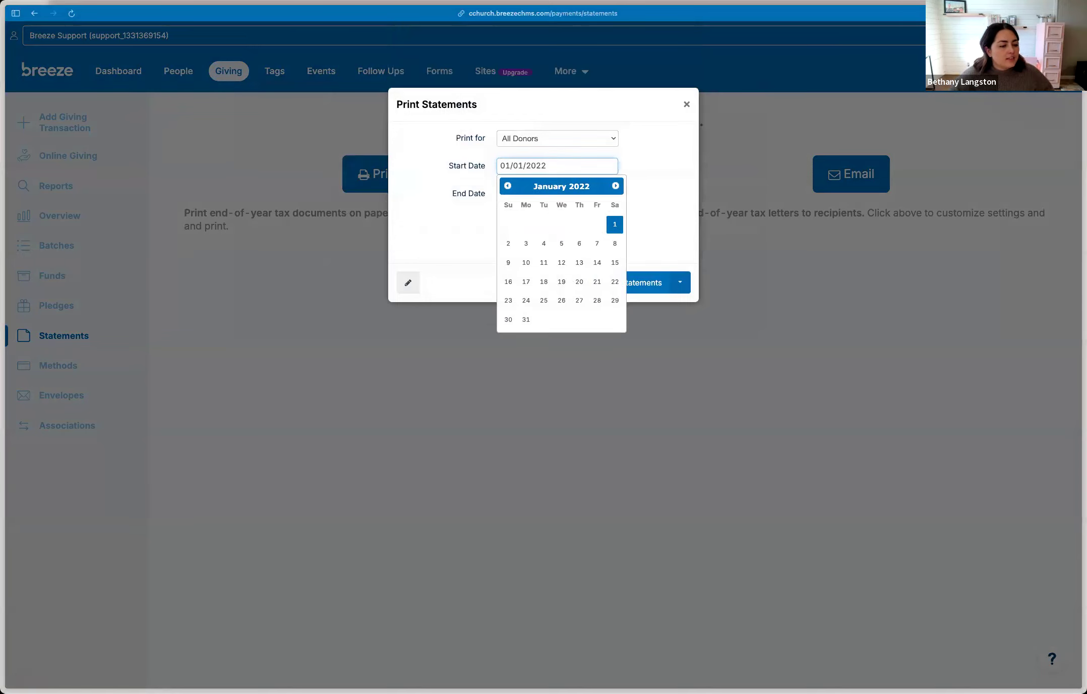
key(BackSpace)
text(4)
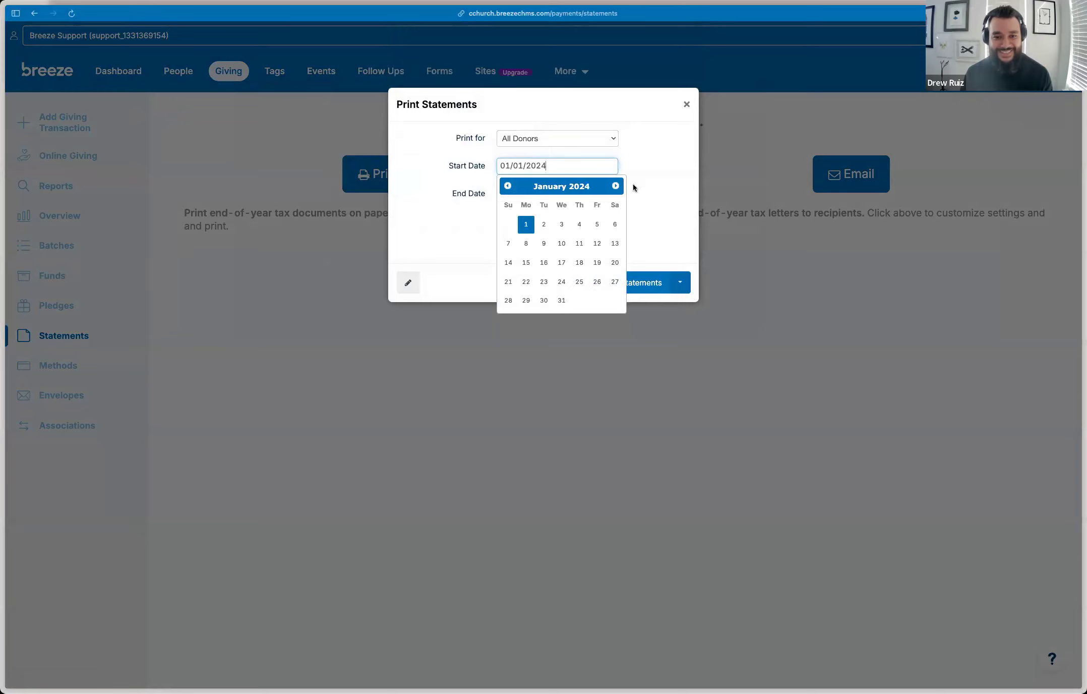
click(570, 194)
click(507, 213)
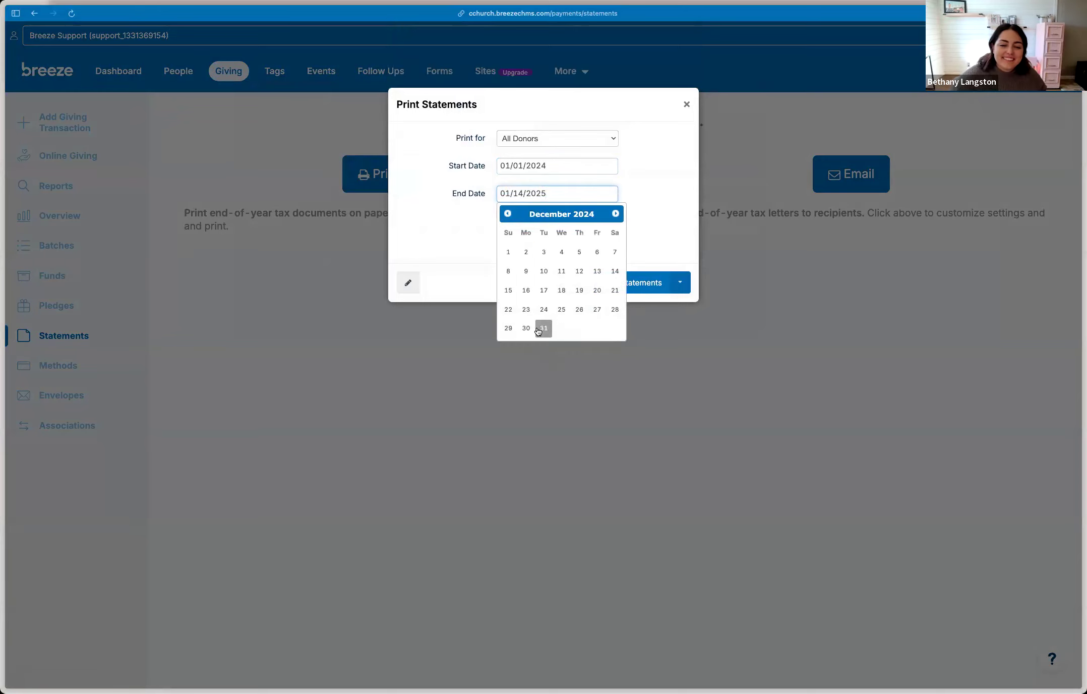
click(543, 328)
Open the print statement's template for editing and load the saved Build temp template
click(408, 249)
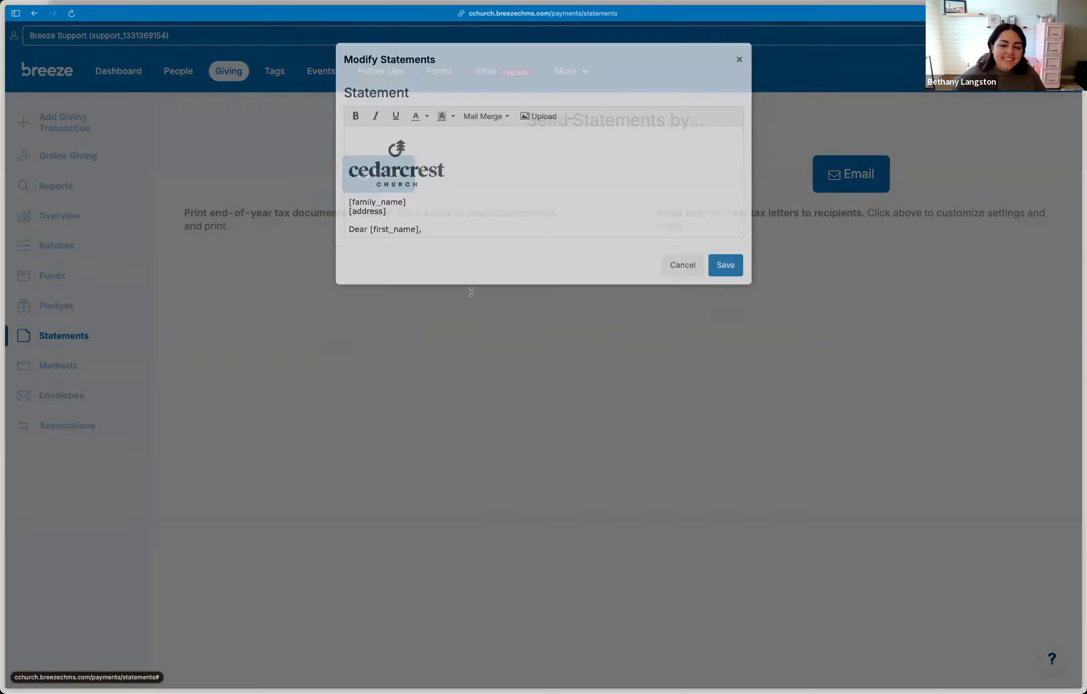
scroll(455, 262, down, 10)
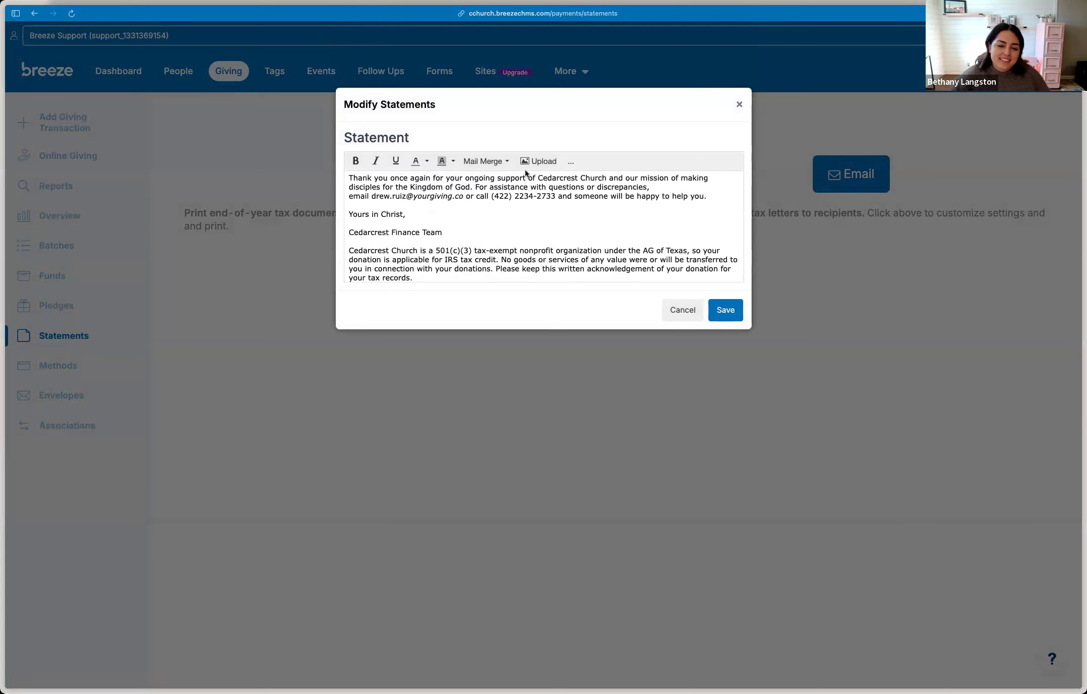
click(504, 161)
click(572, 161)
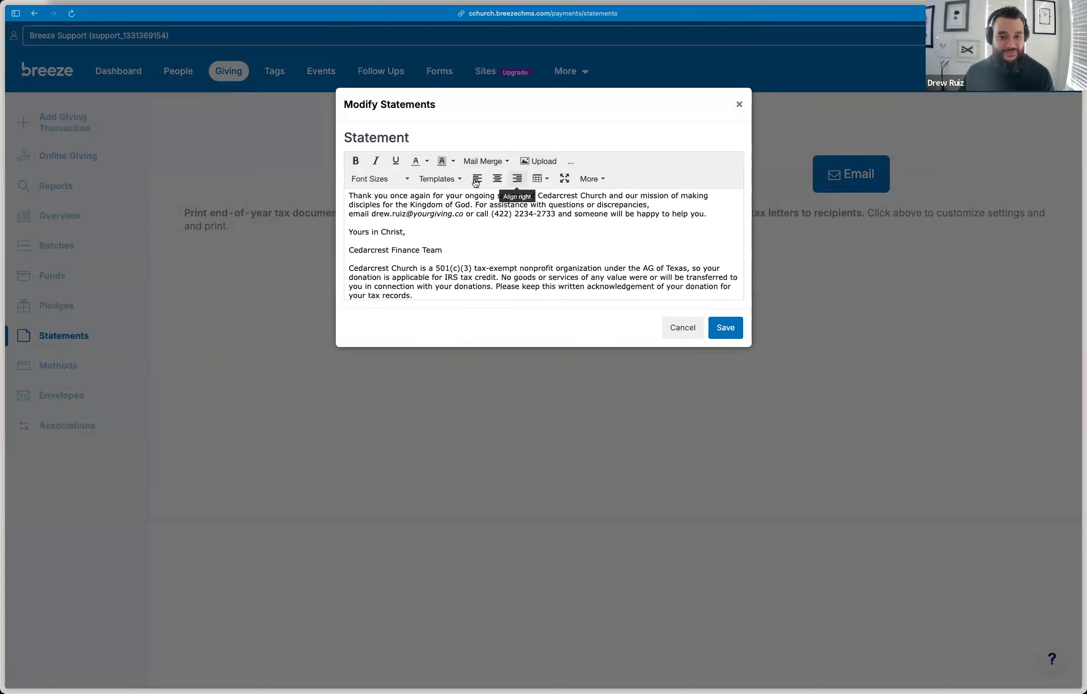
click(441, 179)
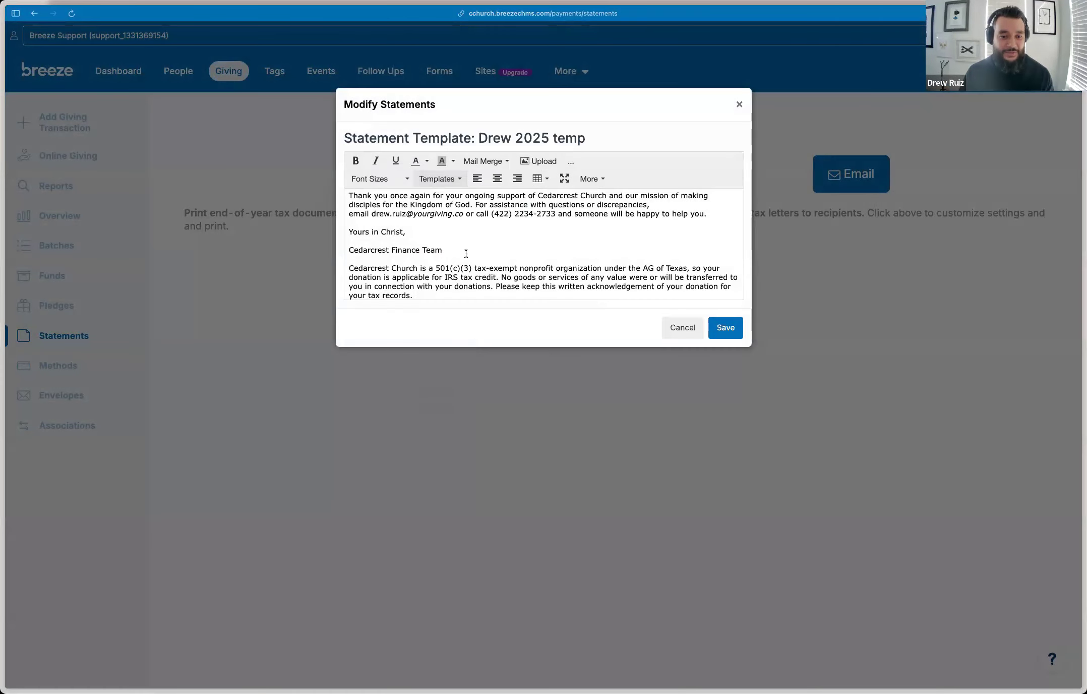
scroll(467, 210, up, 1)
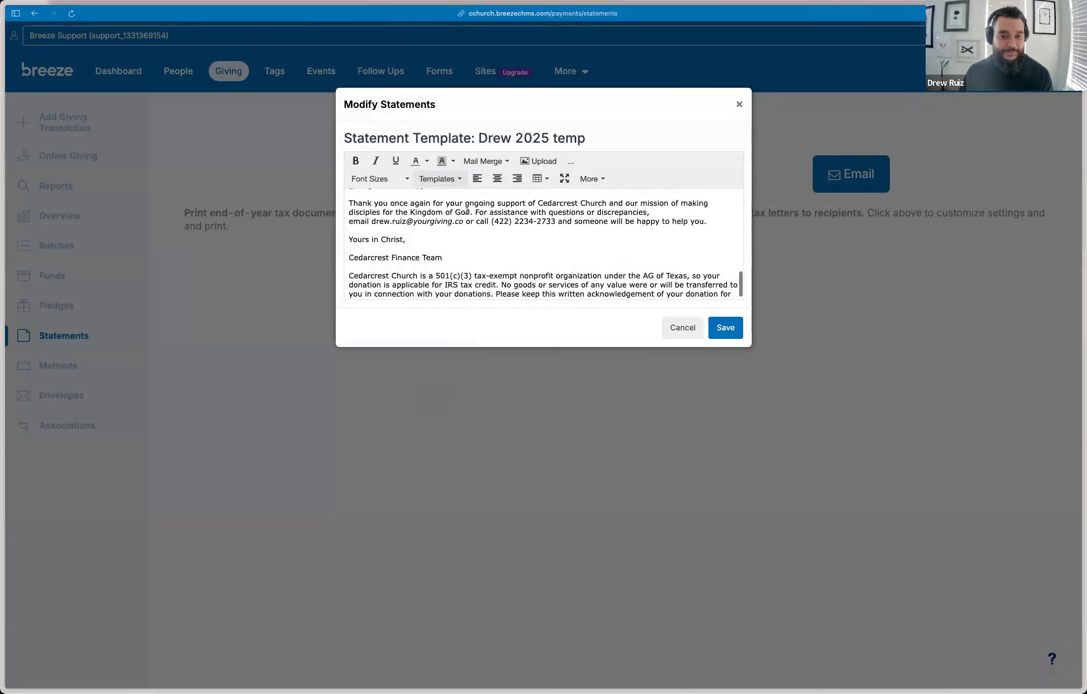
click(442, 182)
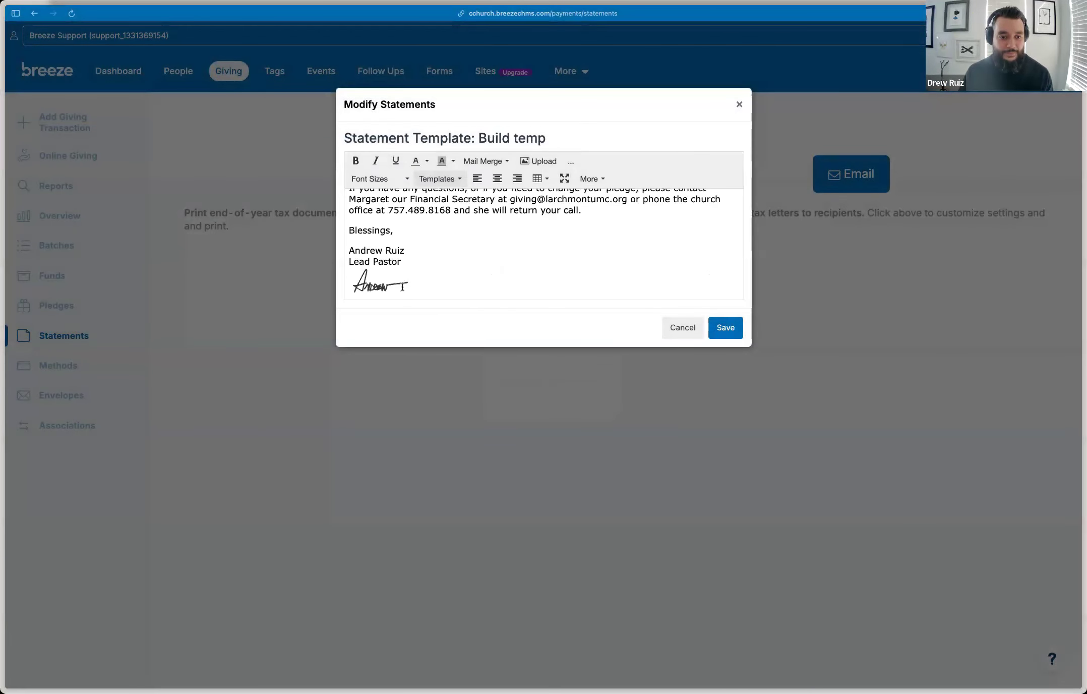
Delete the handwritten signature image below the Lead Pastor line in the Build temp template
click(382, 284)
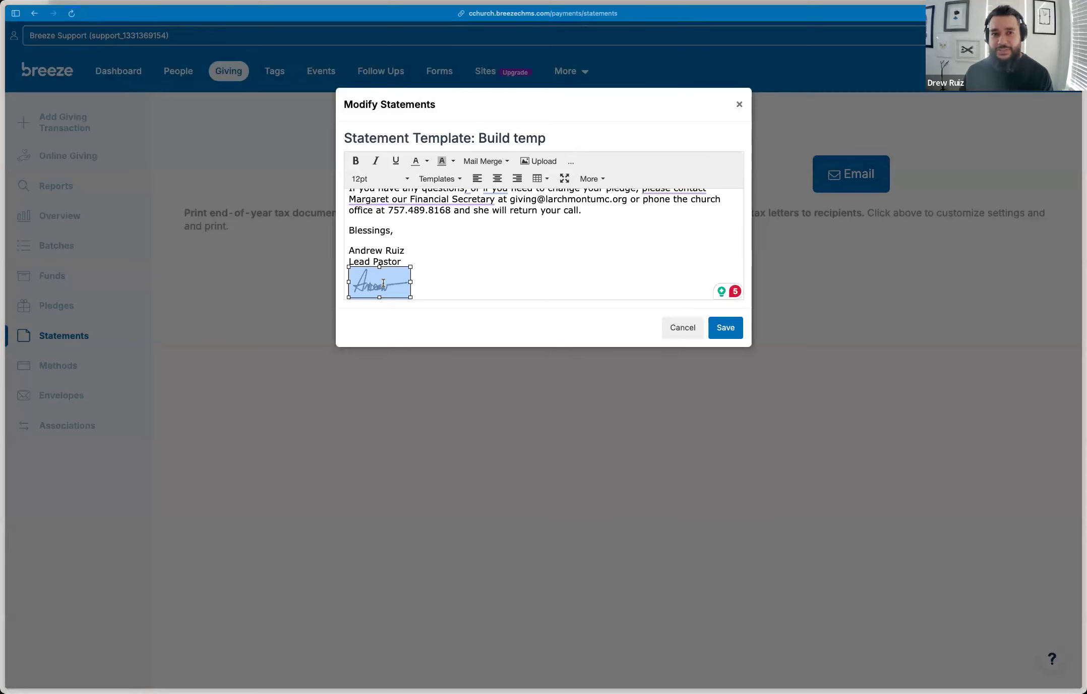
click(419, 284)
click(379, 283)
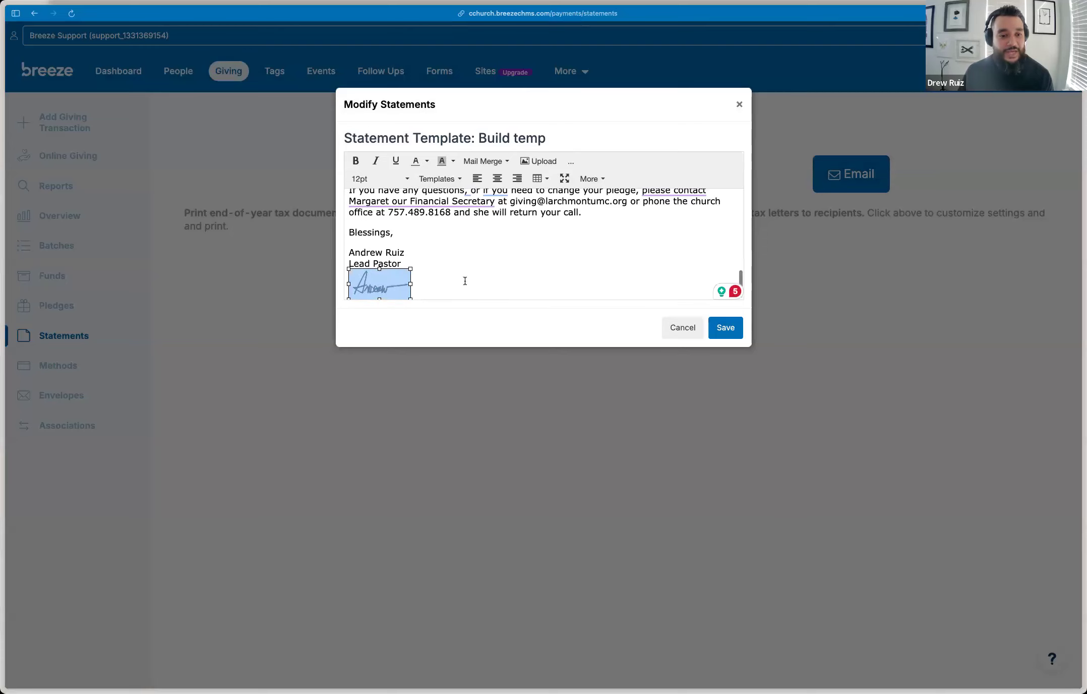
scroll(439, 286, down, 1)
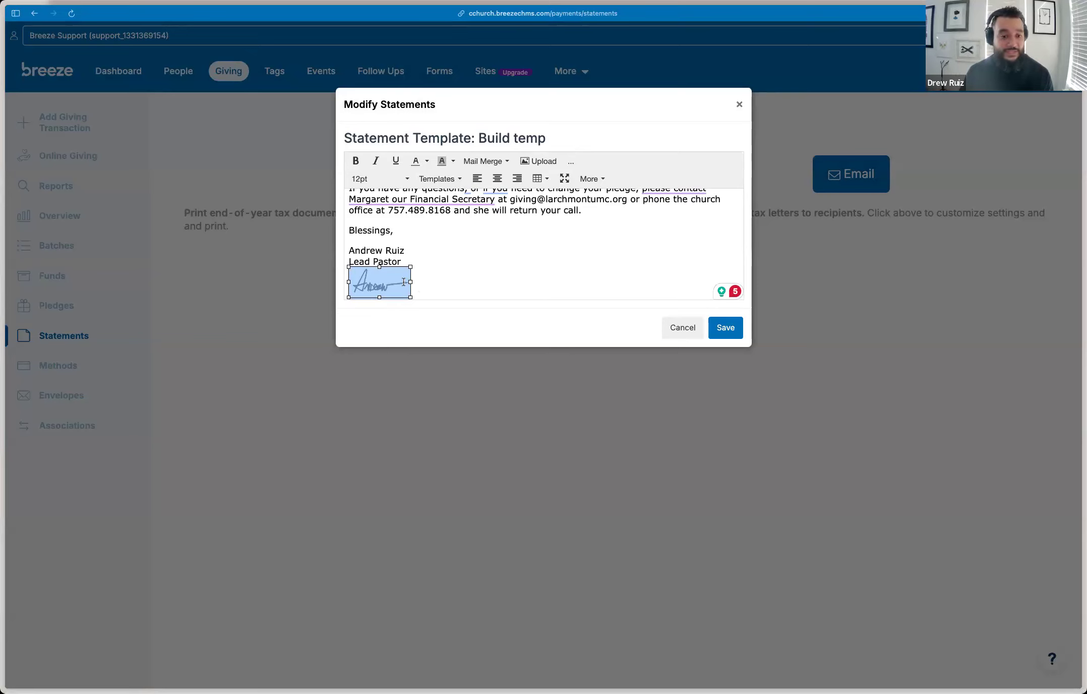
click(429, 279)
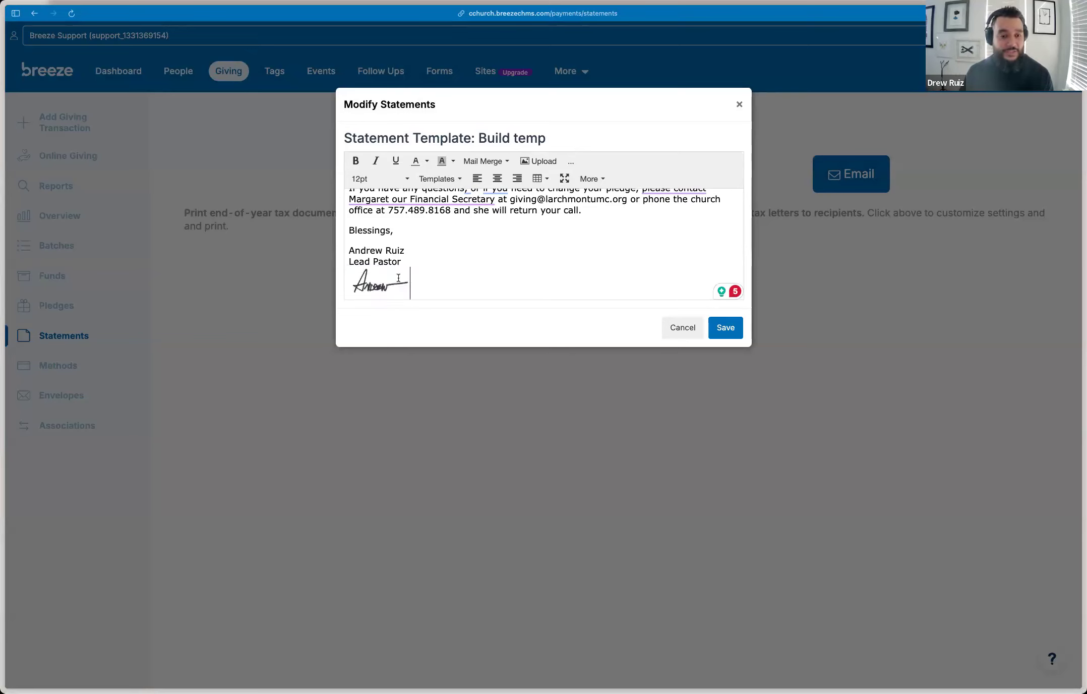
click(436, 250)
click(416, 259)
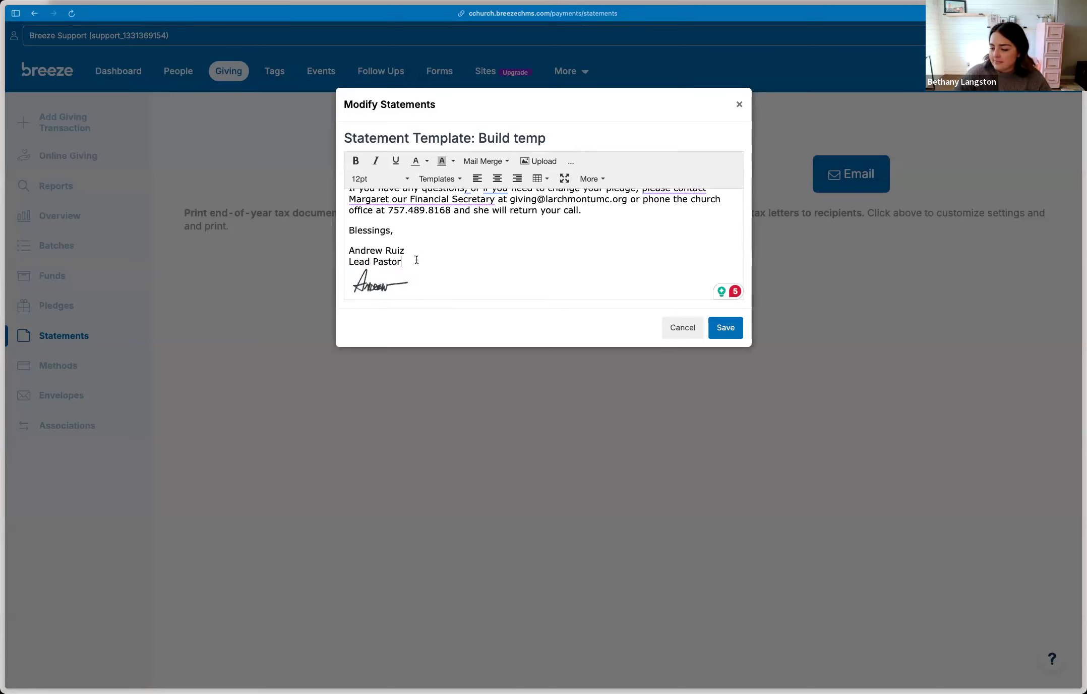
key(Down)
key(BackSpace)
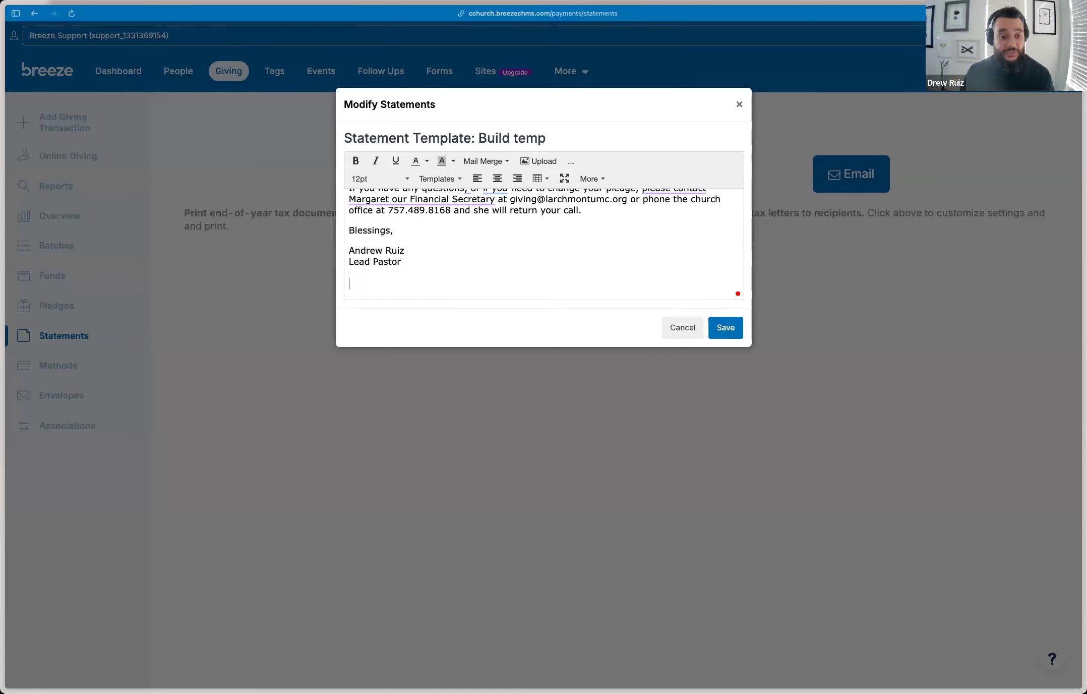
Open the image upload for a replacement signature, start choosing a file, and close it without uploading
click(538, 161)
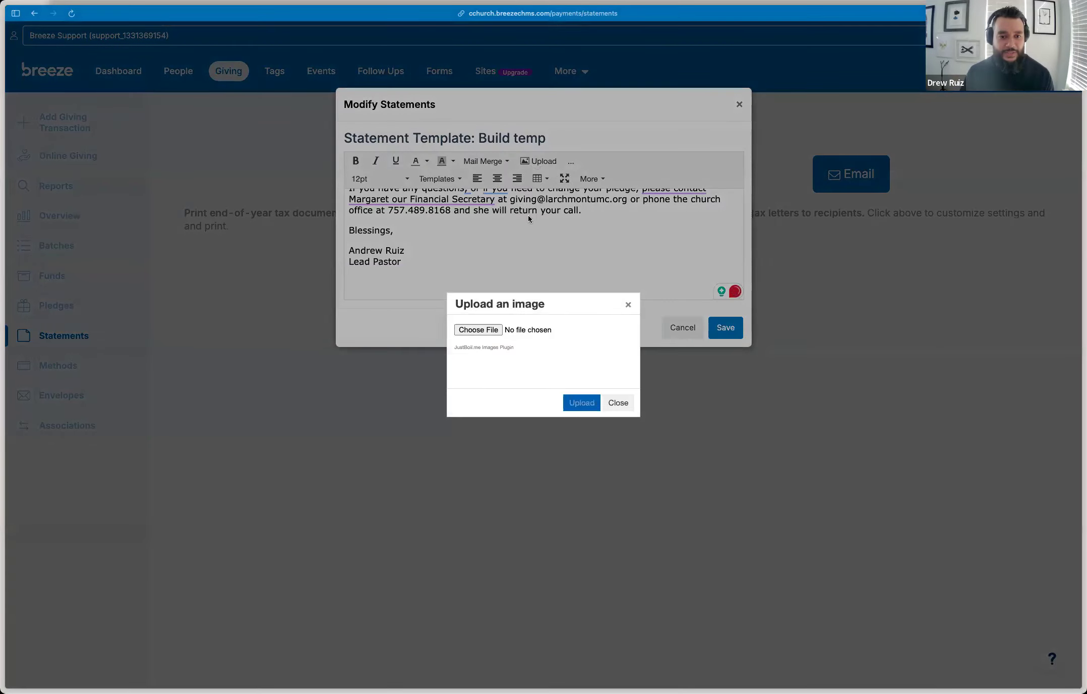
click(486, 330)
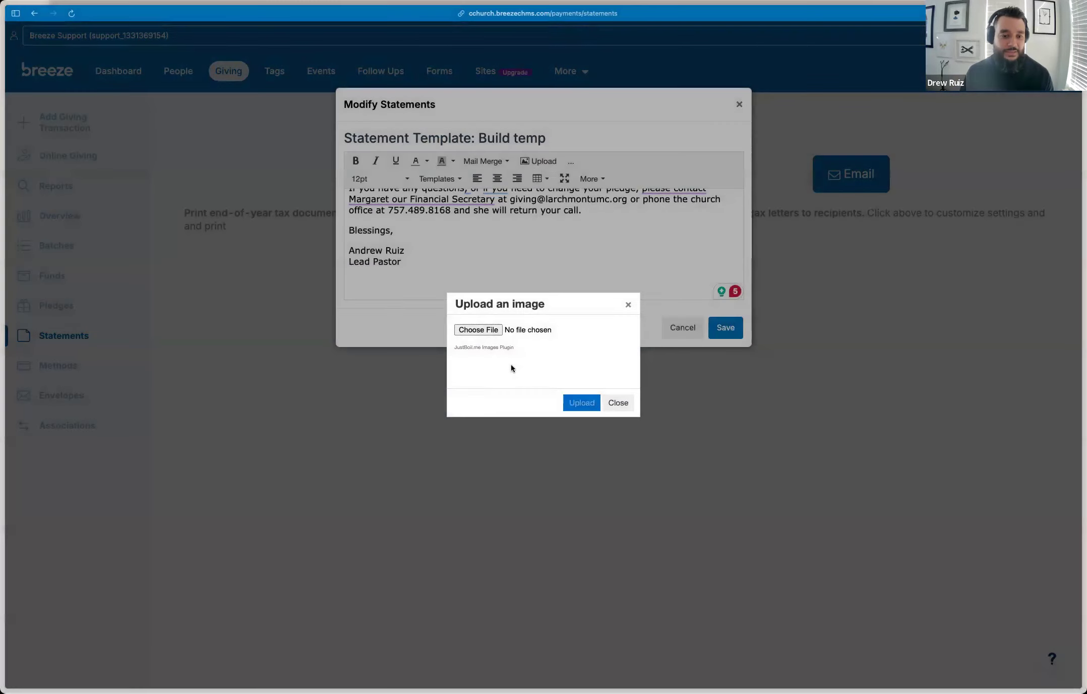
click(624, 403)
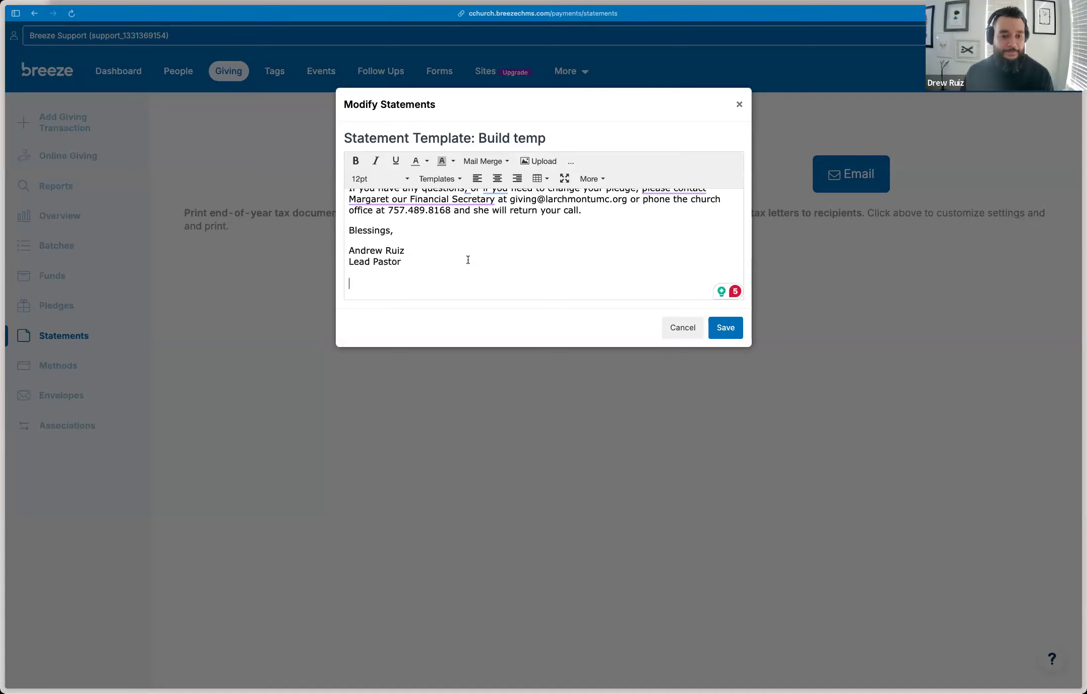
Remove the extra blank lines above the signature image and discard the template changes
key(Down)
click(411, 290)
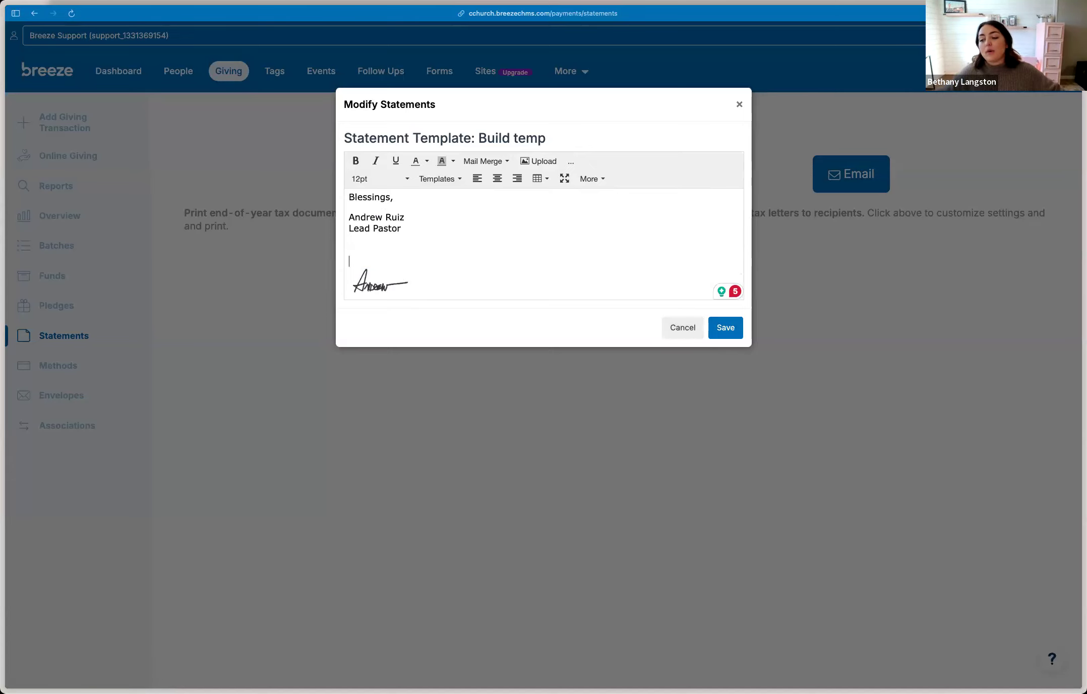
key(BackSpace)
key(BackSpace)
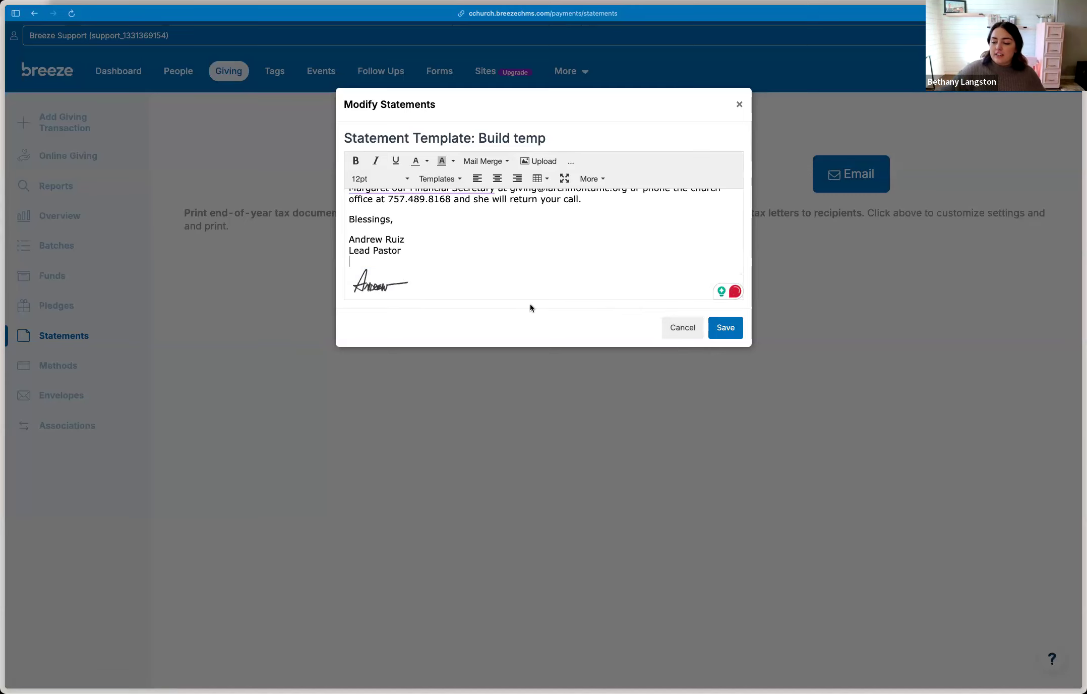
click(682, 330)
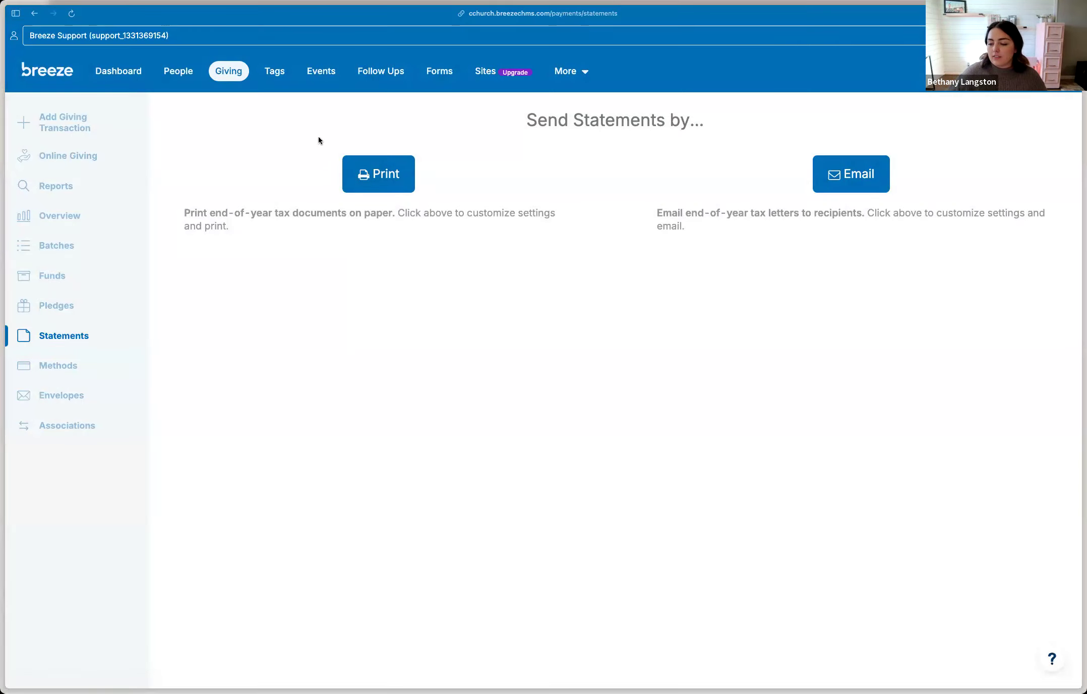
Open the giving history of the fourth person in the people list
click(180, 74)
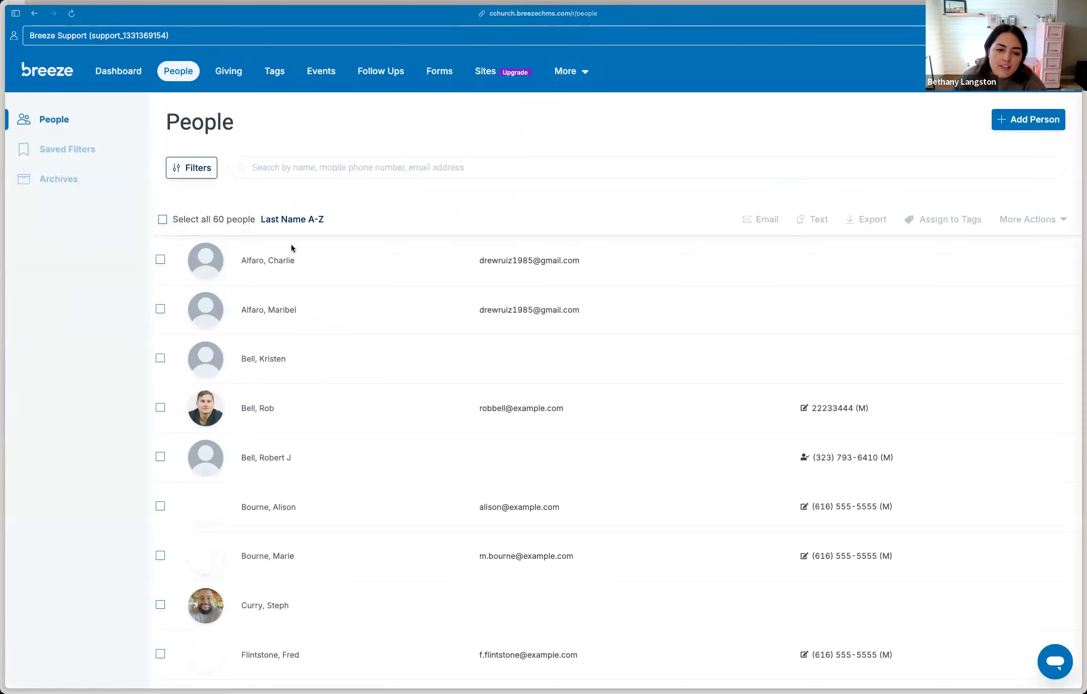
click(253, 409)
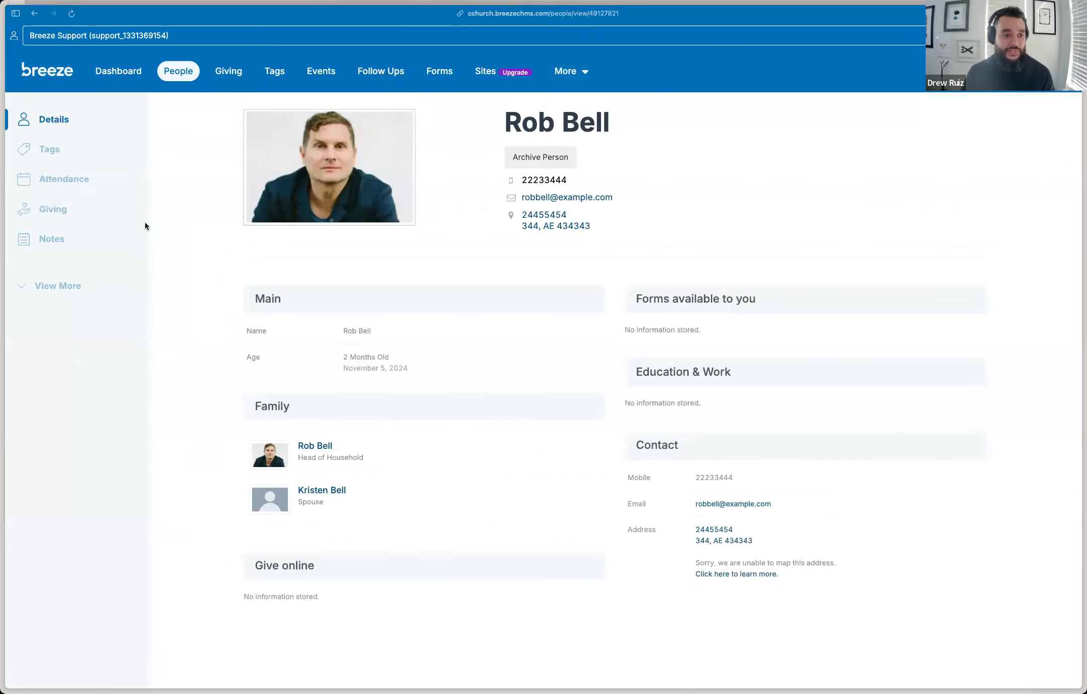
click(45, 210)
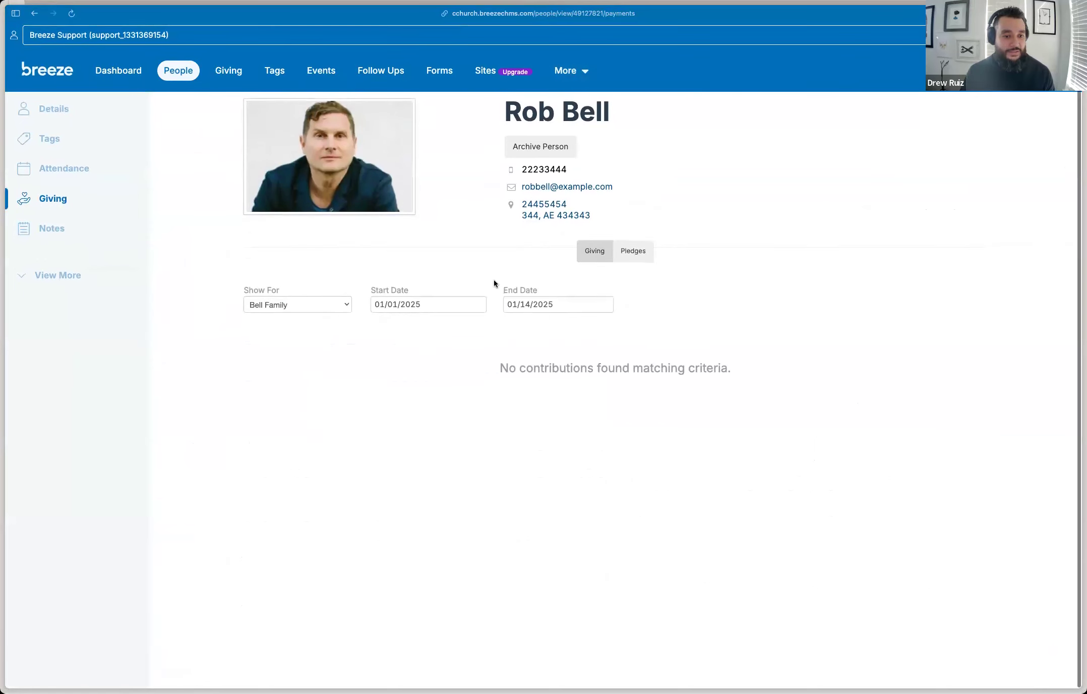
Set the start date of the family's giving history to 08/05/2024 and check the available statement actions
click(432, 304)
click(386, 325)
click(385, 325)
click(386, 325)
click(386, 325)
click(386, 325)
click(400, 384)
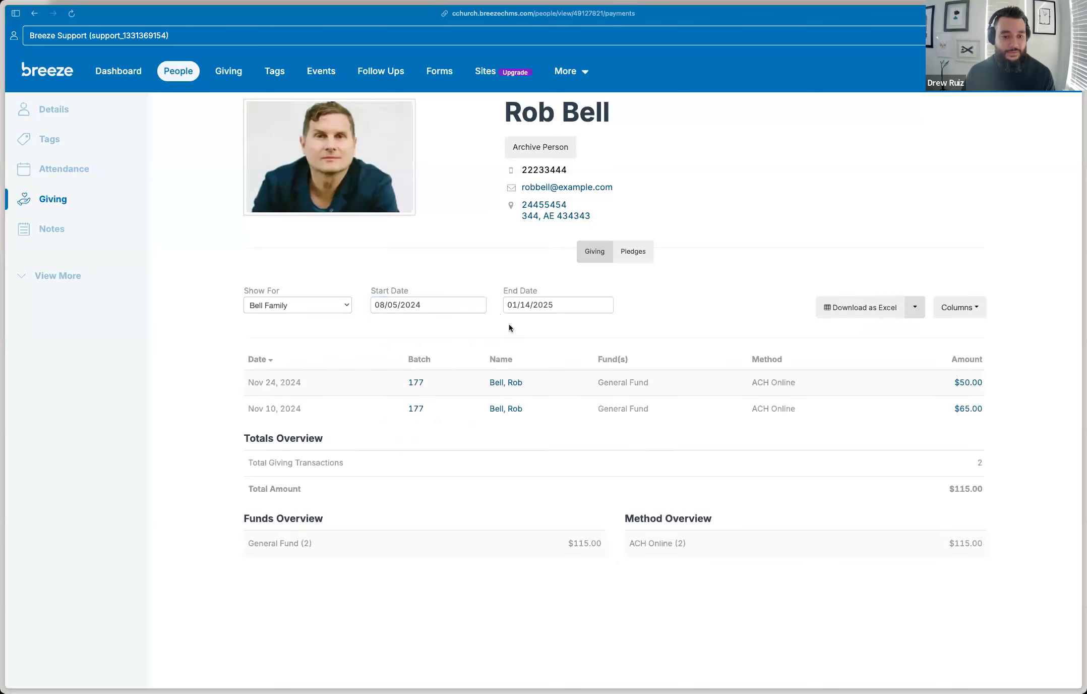
click(921, 307)
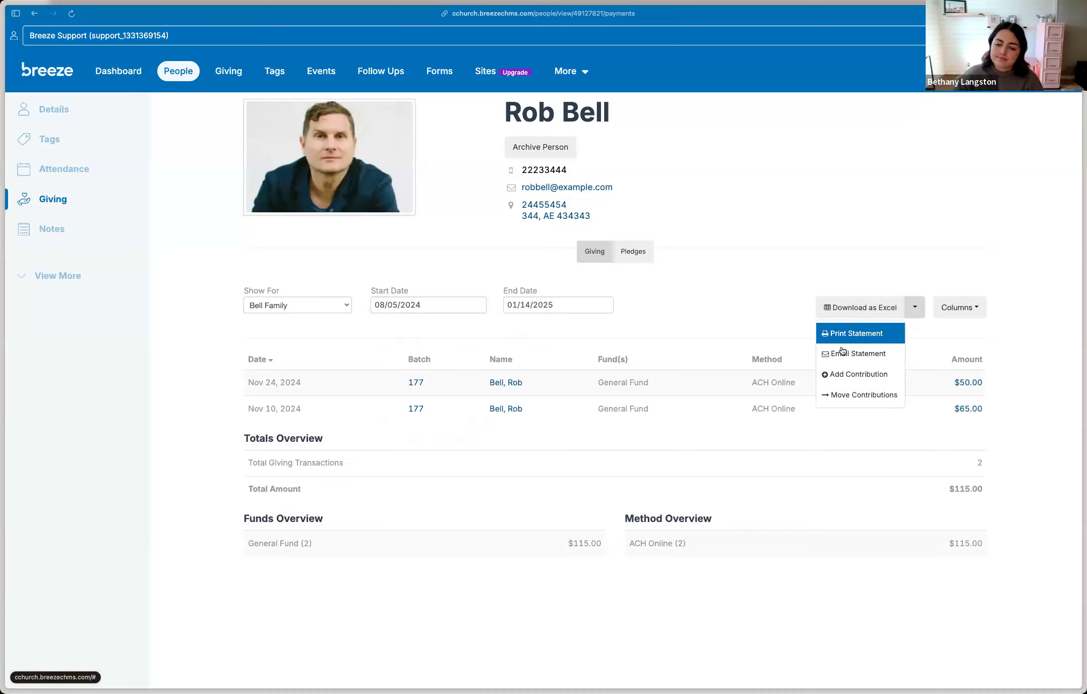
click(764, 312)
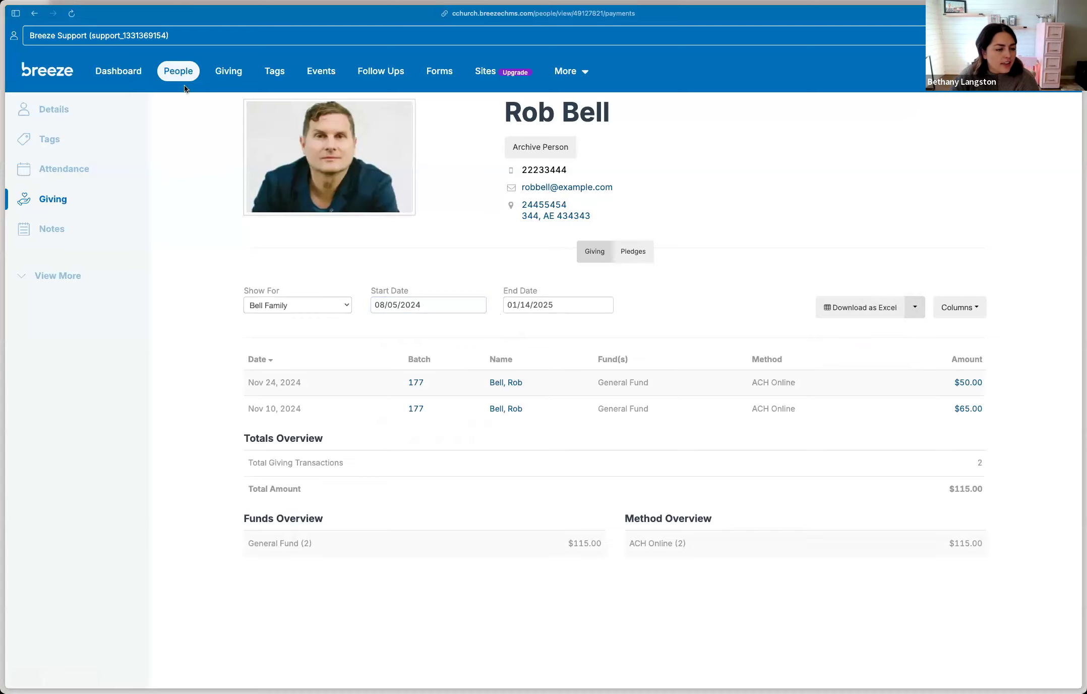
Add a giving fund named Res with the tax-deductible option turned off
click(242, 73)
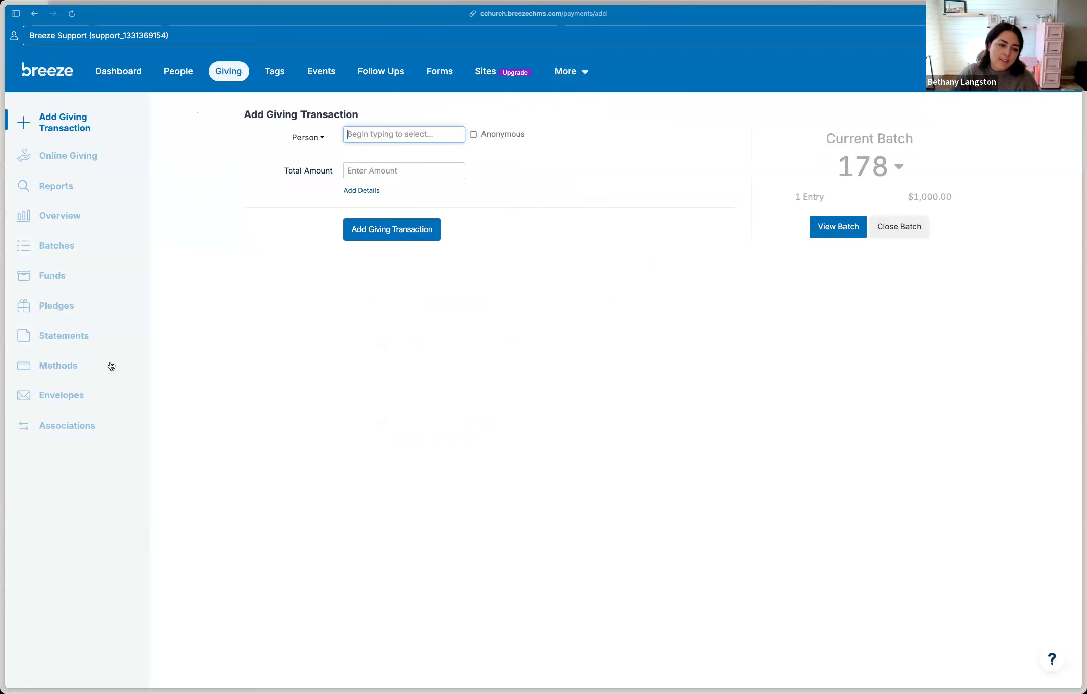
scroll(112, 366, down, 1)
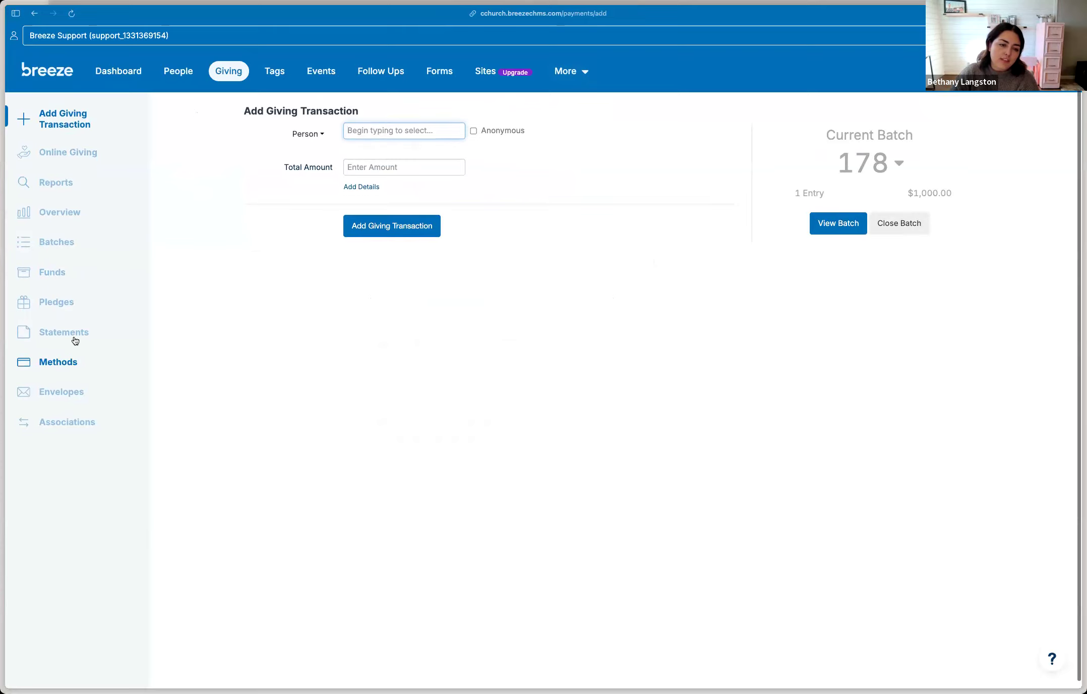
click(56, 272)
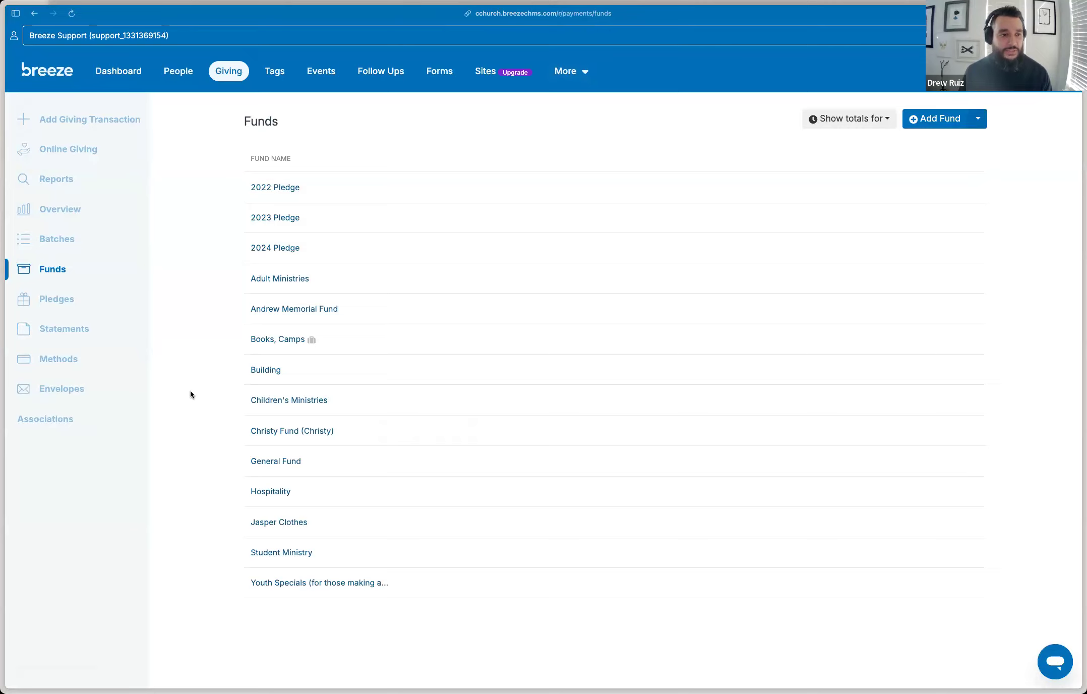
click(949, 119)
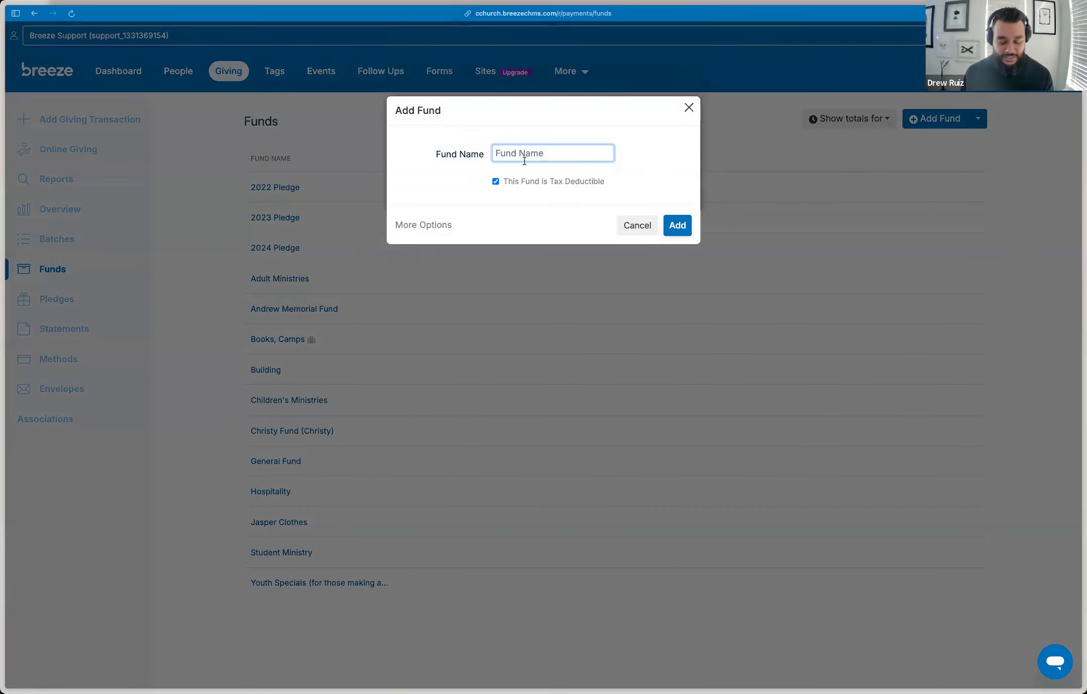
text(Res)
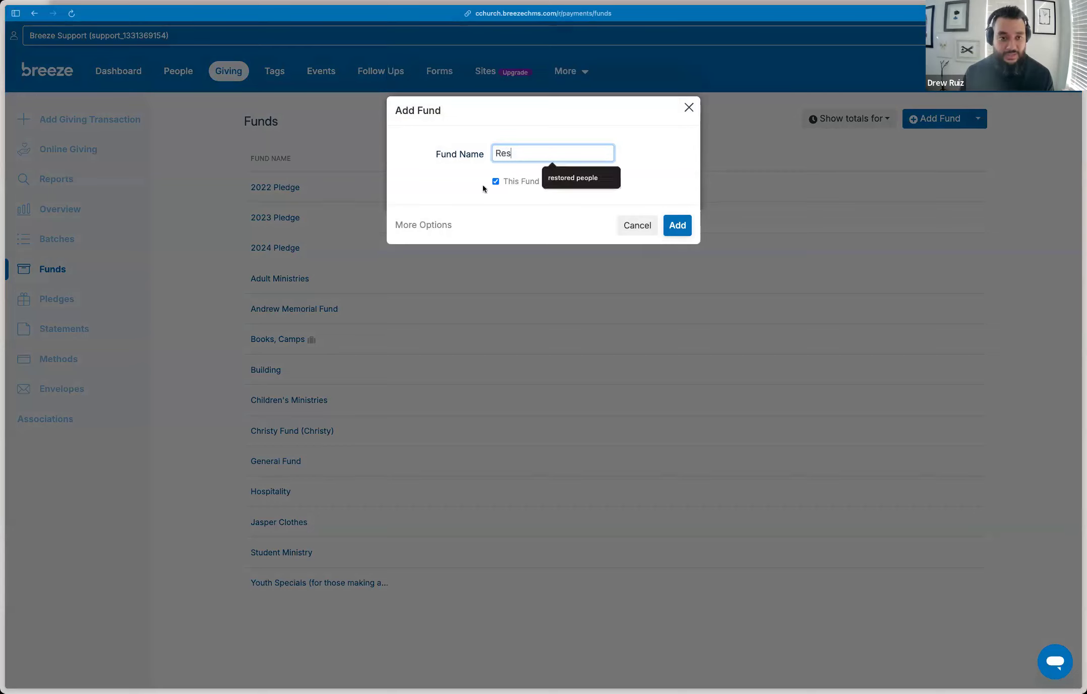
click(428, 227)
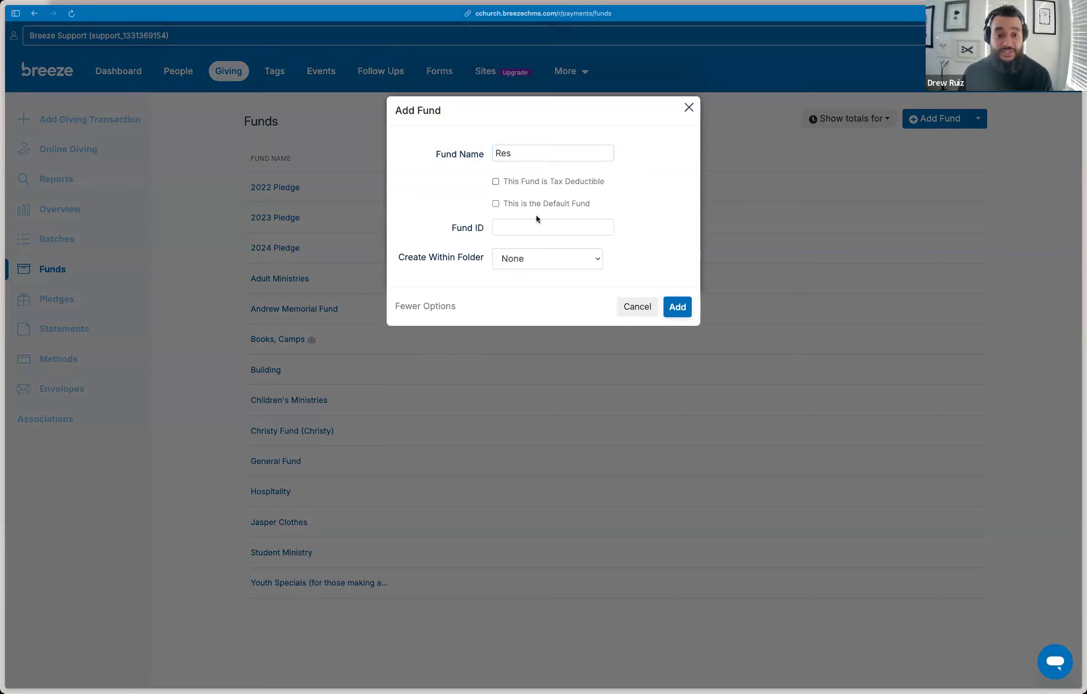
click(683, 309)
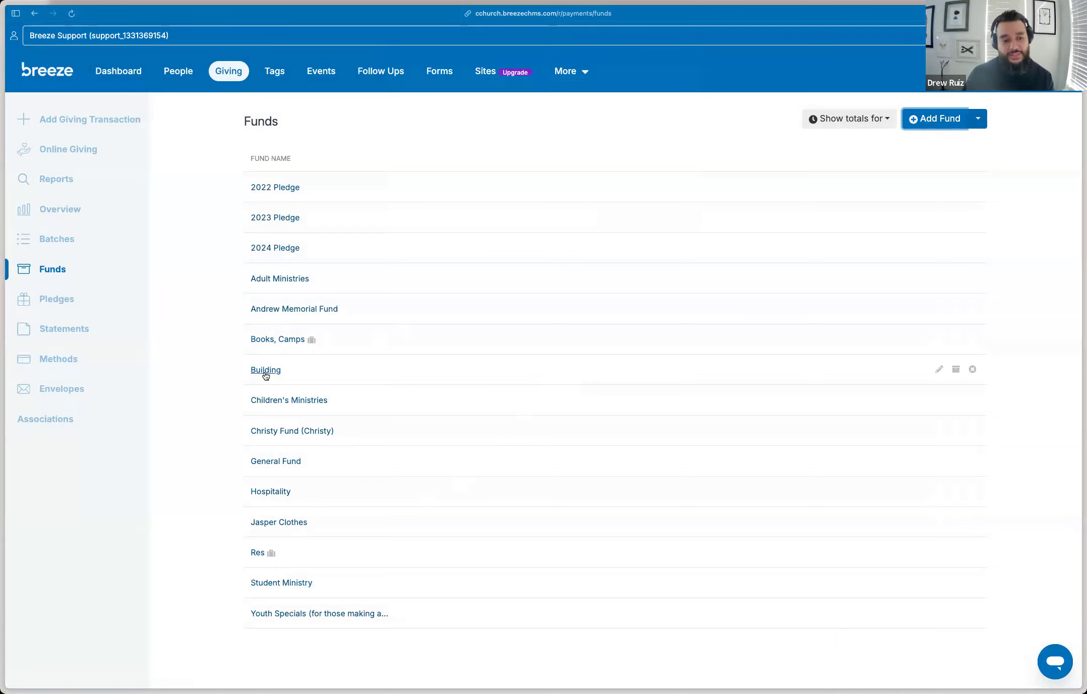
Open the print statement's template for editing, show the extra formatting options, and look over the available templates
click(61, 329)
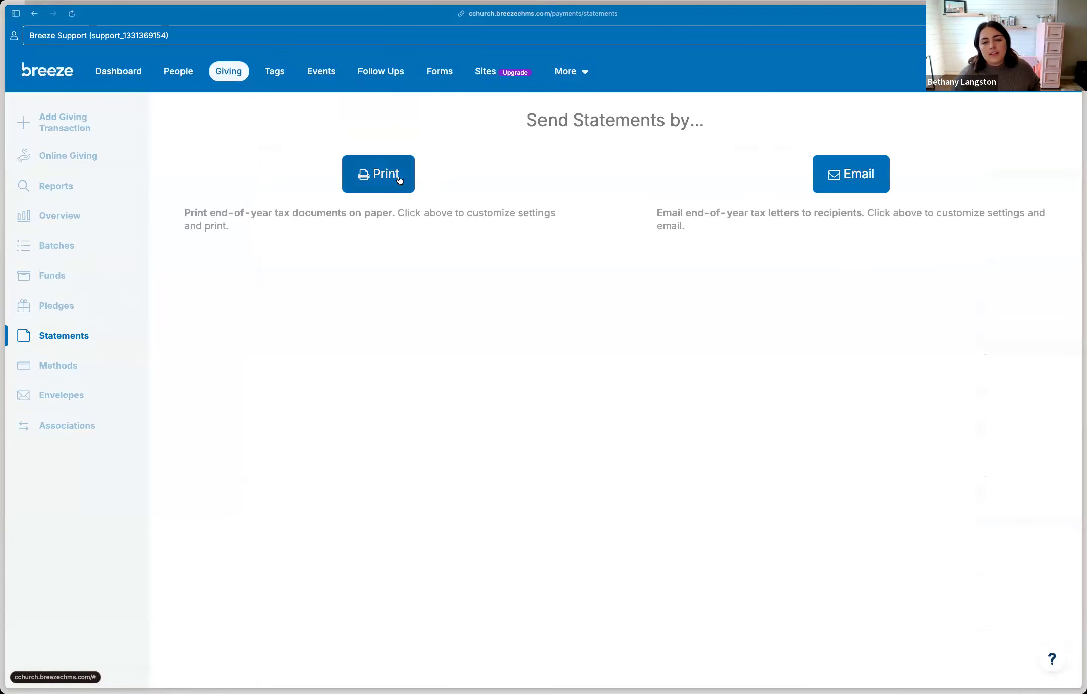
click(401, 179)
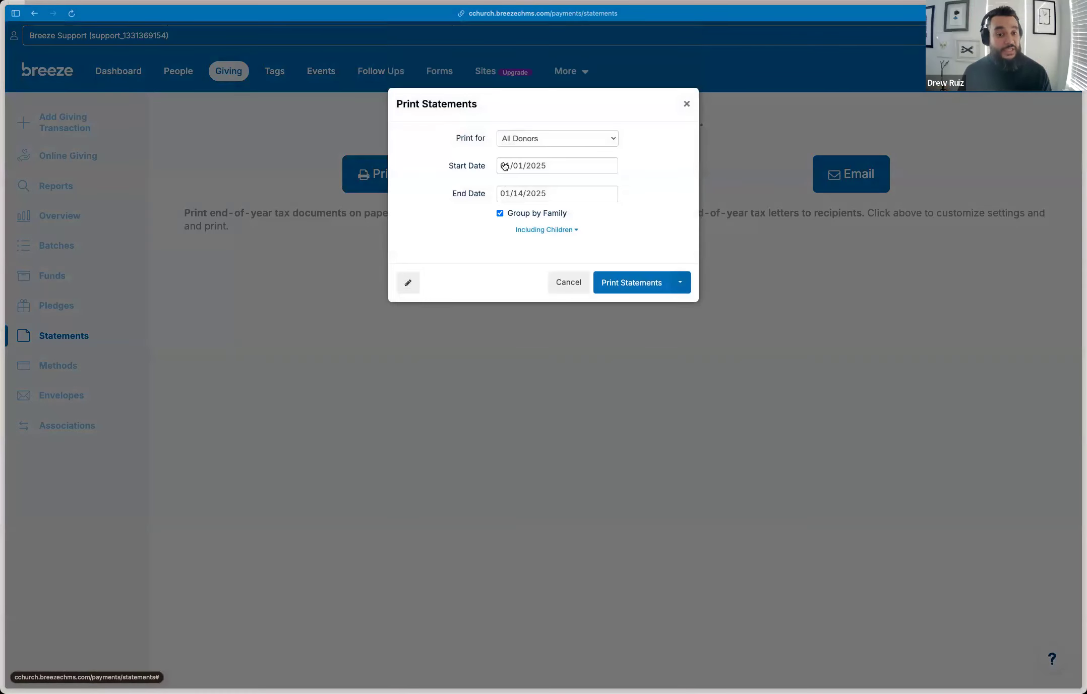
click(408, 282)
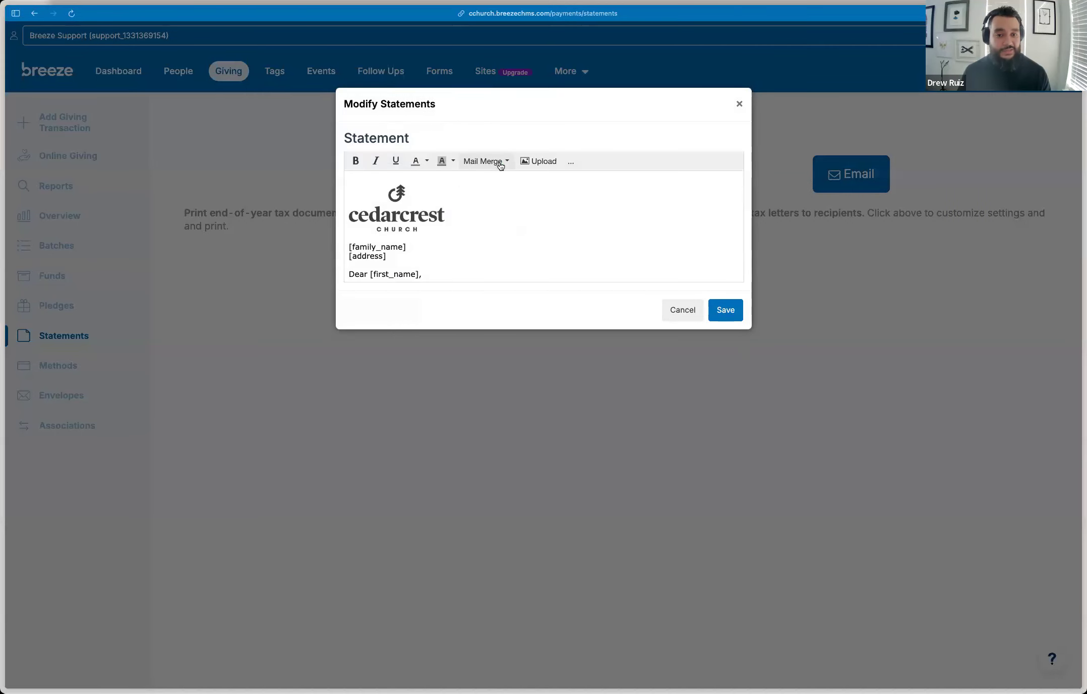
click(570, 161)
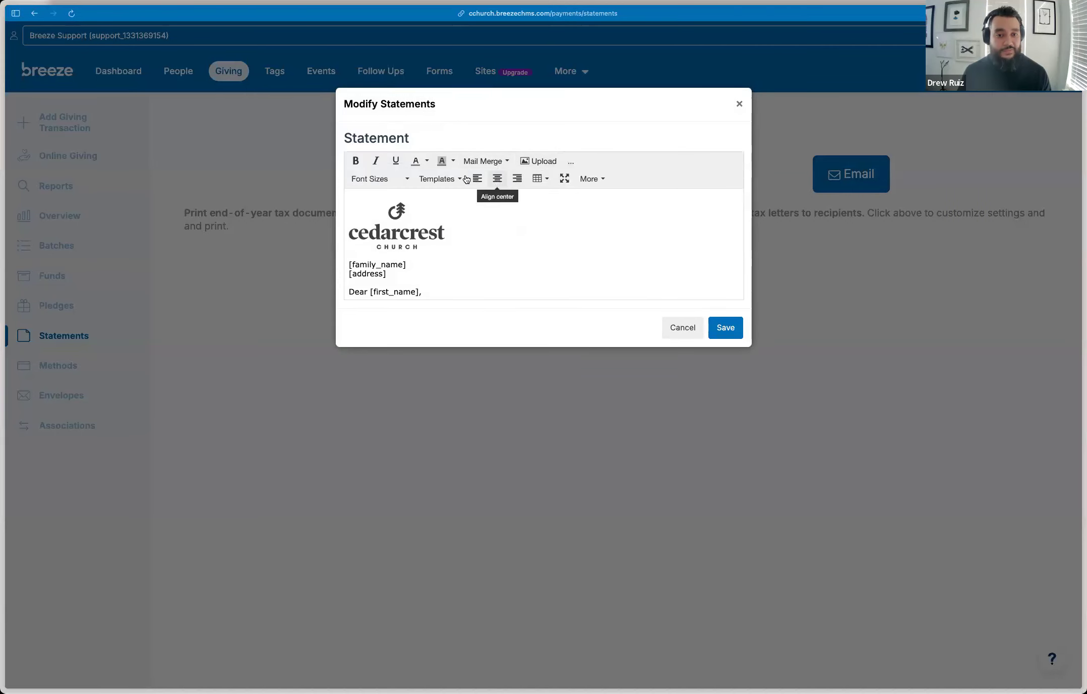
click(466, 180)
scroll(463, 300, down, 1)
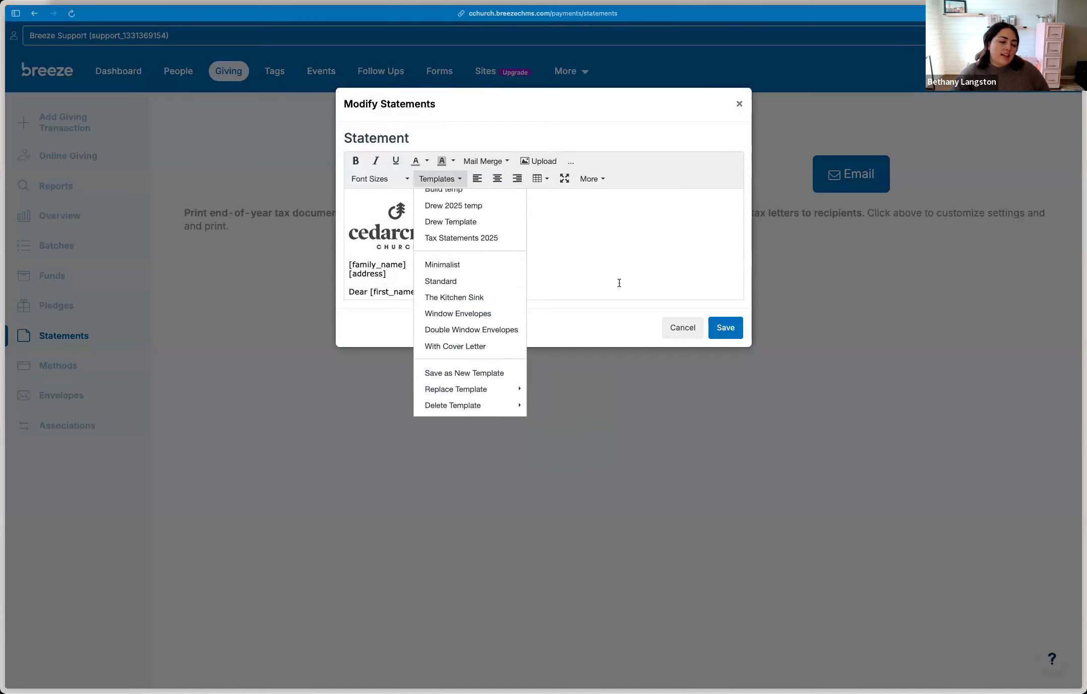
click(586, 261)
Add blank lines below the [pledges_summary] field in the statement
scroll(585, 262, down, 4)
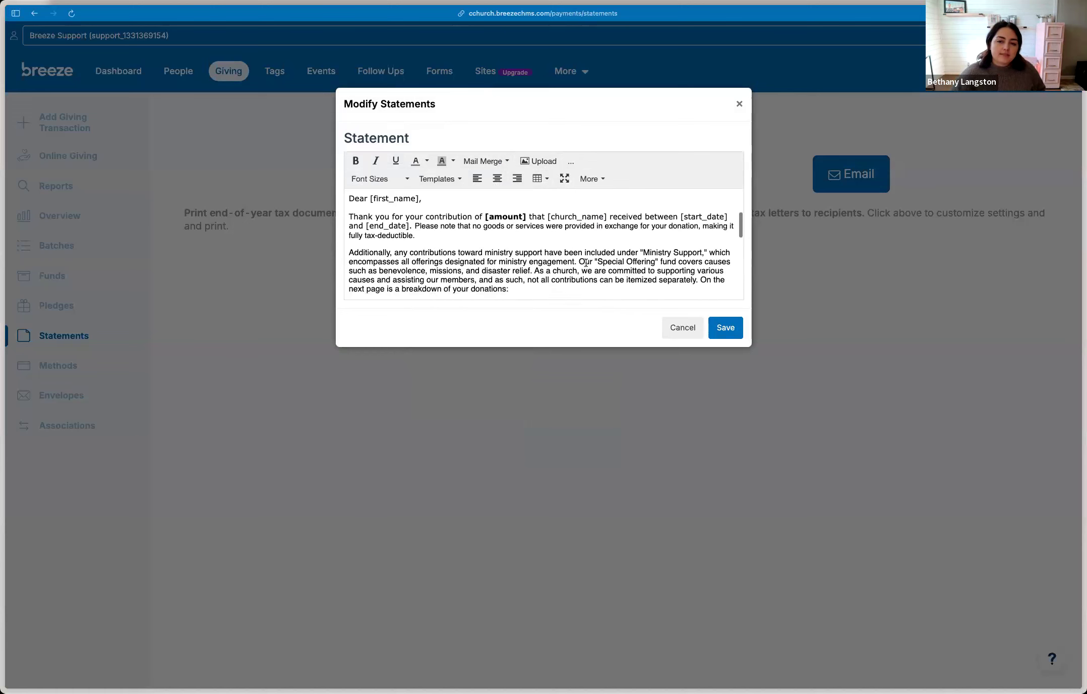
scroll(585, 262, down, 5)
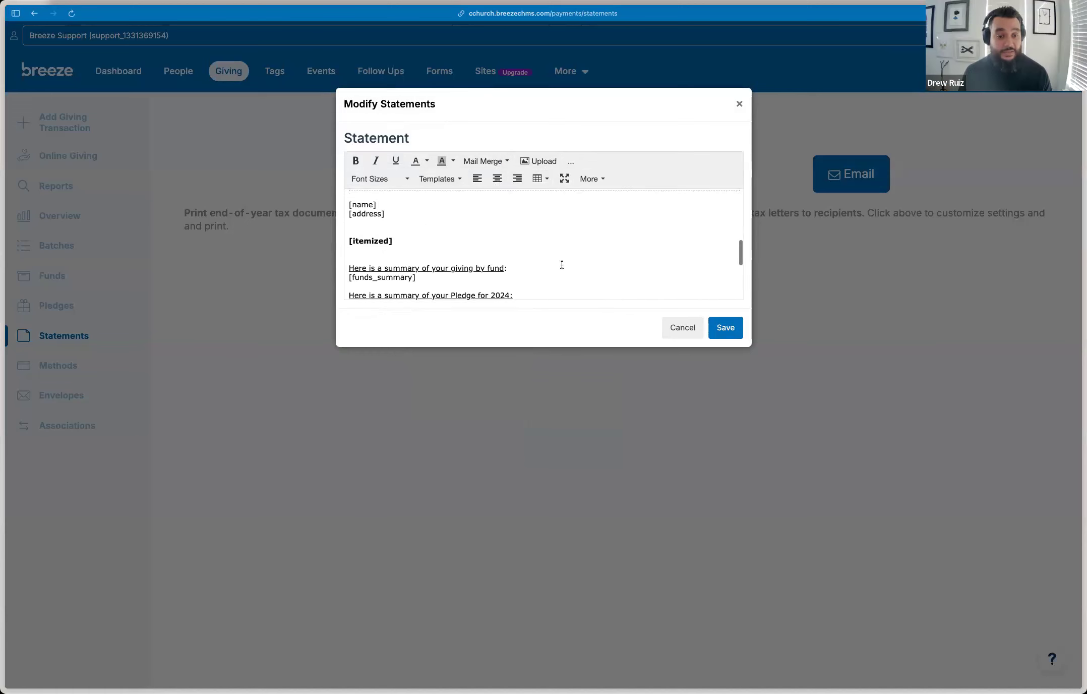
scroll(425, 236, down, 2)
scroll(425, 236, up, 8)
scroll(425, 236, down, 10)
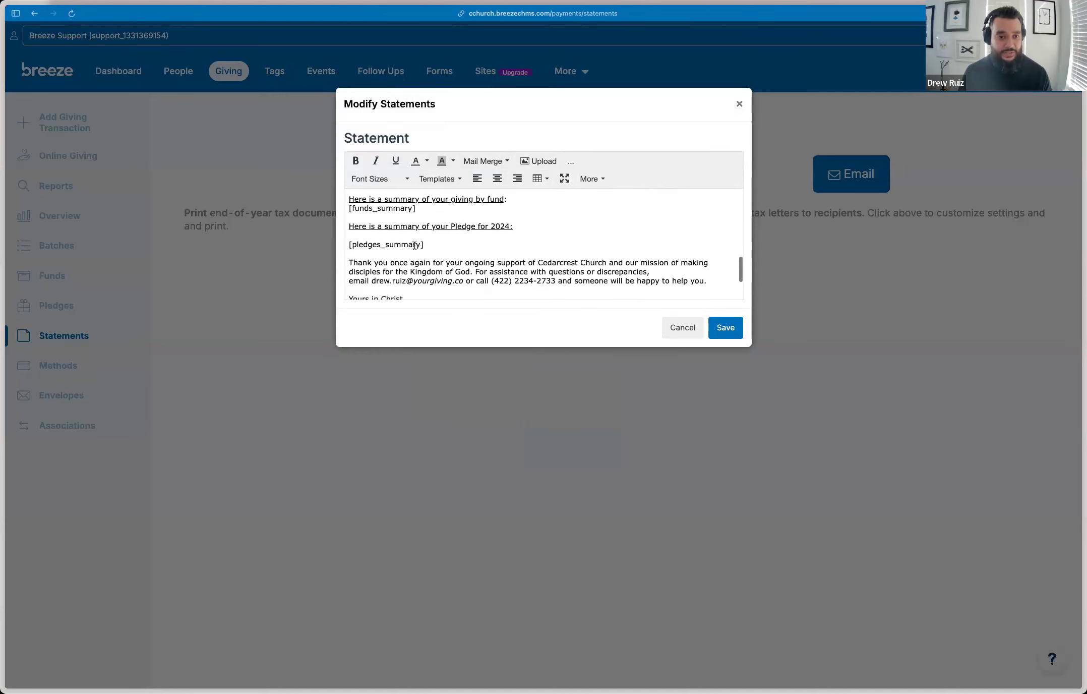
drag(423, 244, 347, 246)
click(429, 245)
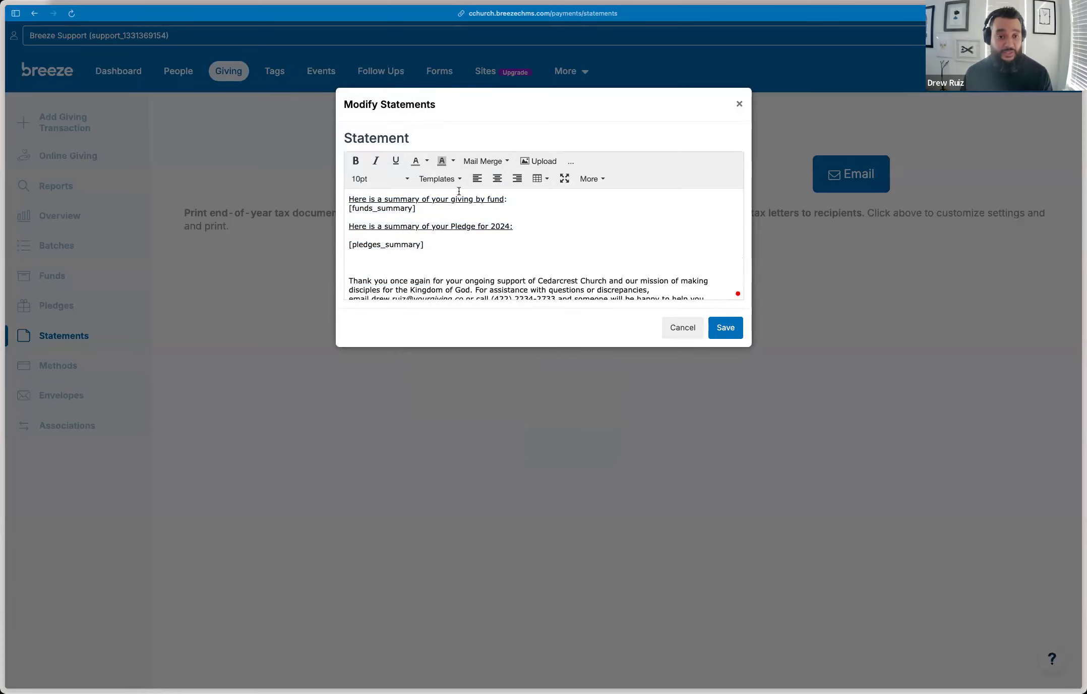
Examine the non-tax-deductible mail merge fields and where they could fit among the statement's existing summaries
click(499, 169)
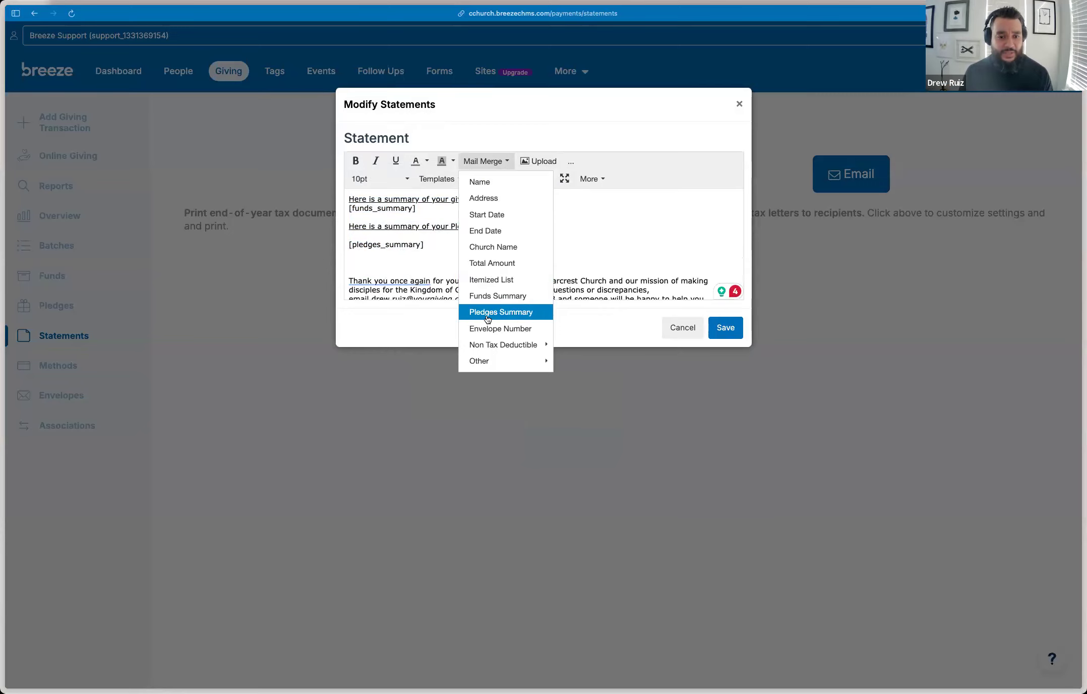
mouse_move(494, 358)
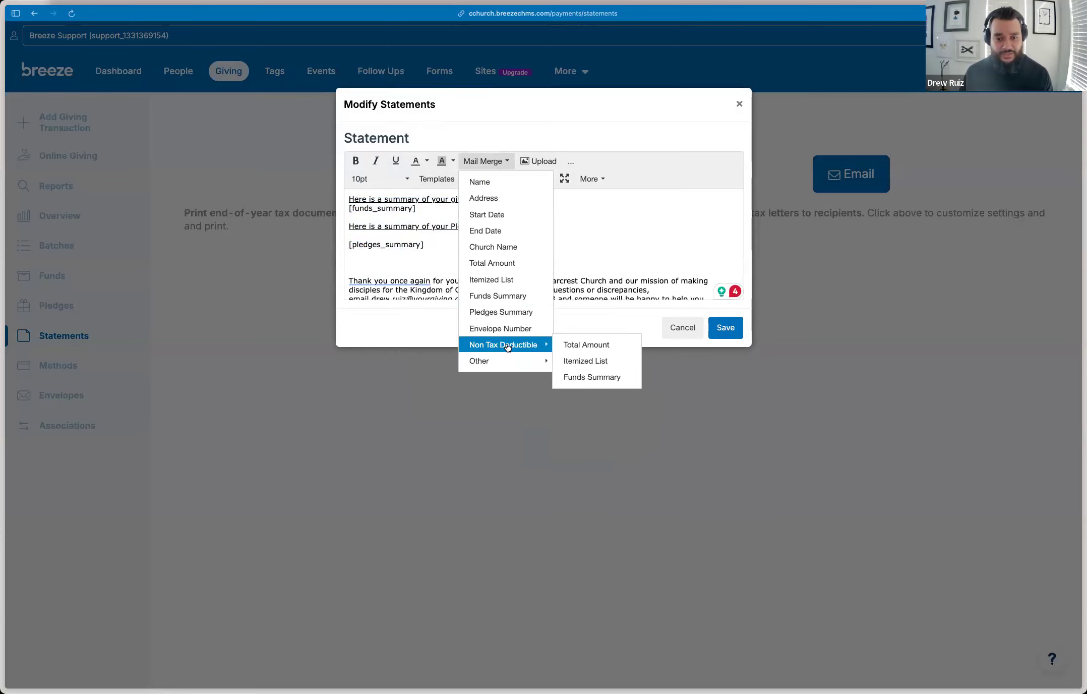
click(378, 264)
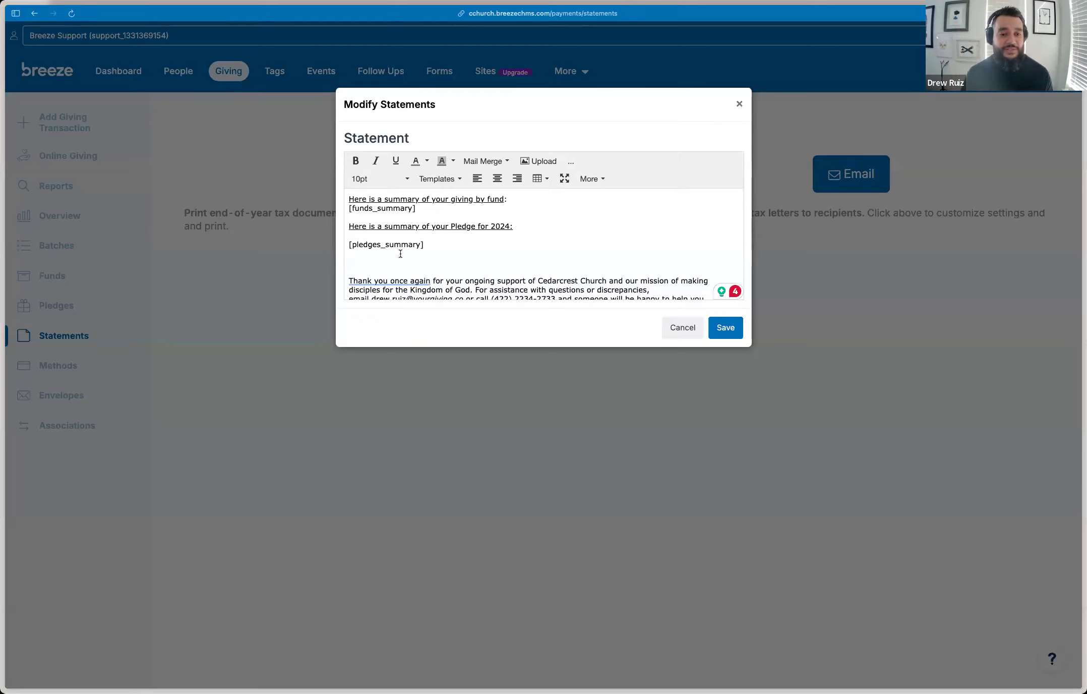
scroll(401, 254, up, 5)
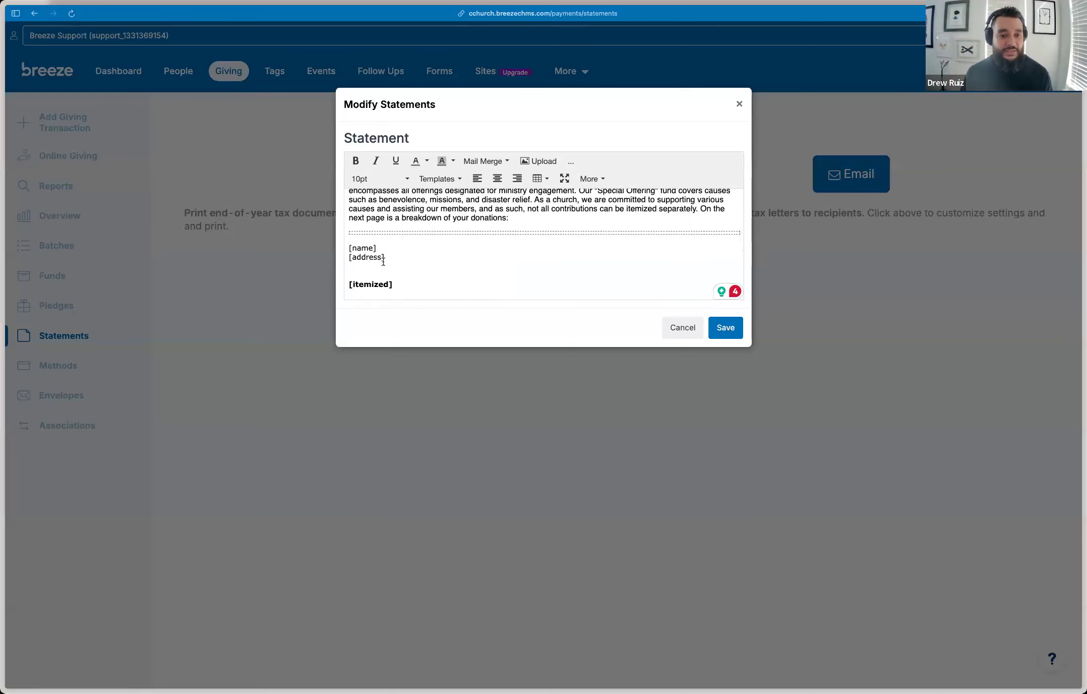
scroll(386, 261, down, 5)
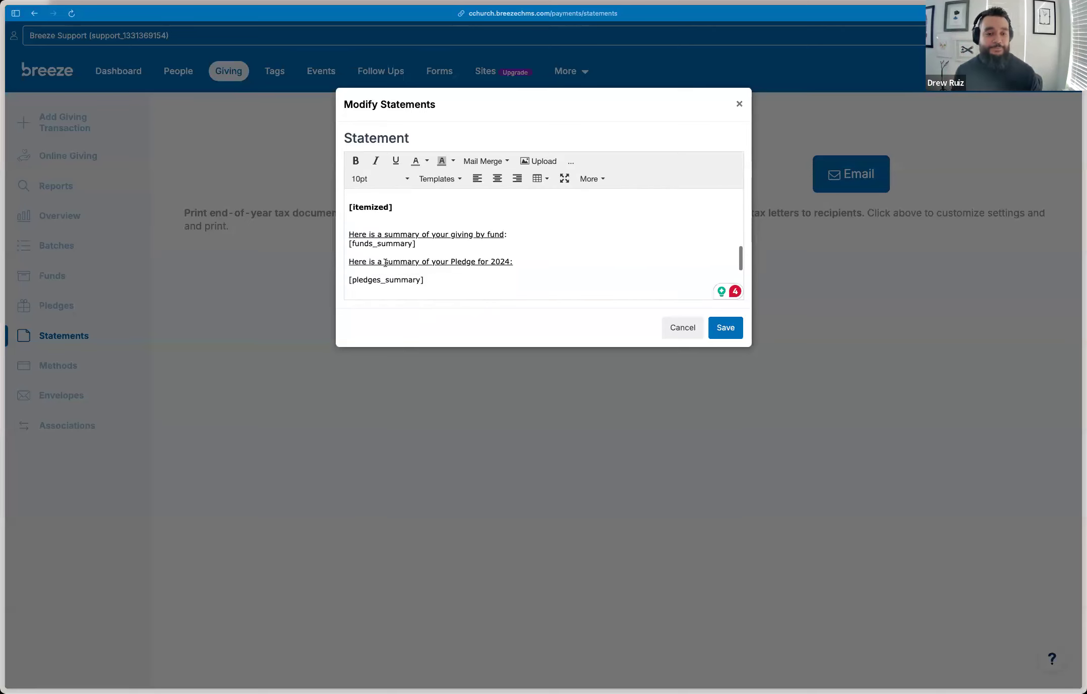
Load The Kitchen Sink template into the statement and review its deductible and nondeductible contribution sections
click(437, 179)
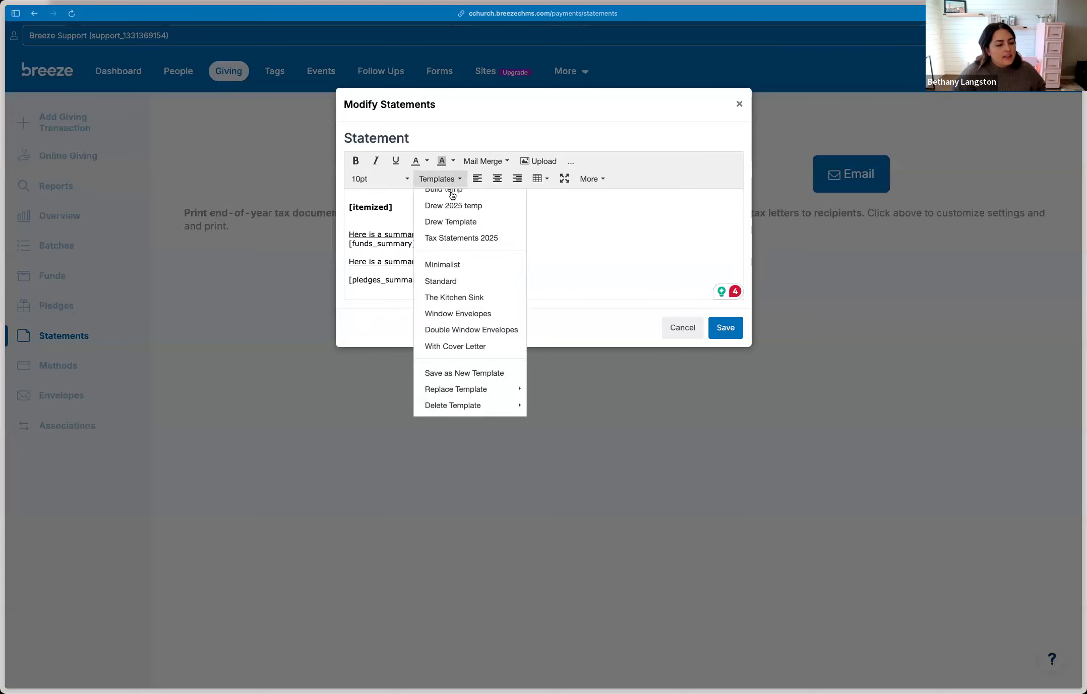
click(482, 298)
click(566, 402)
scroll(492, 263, down, 5)
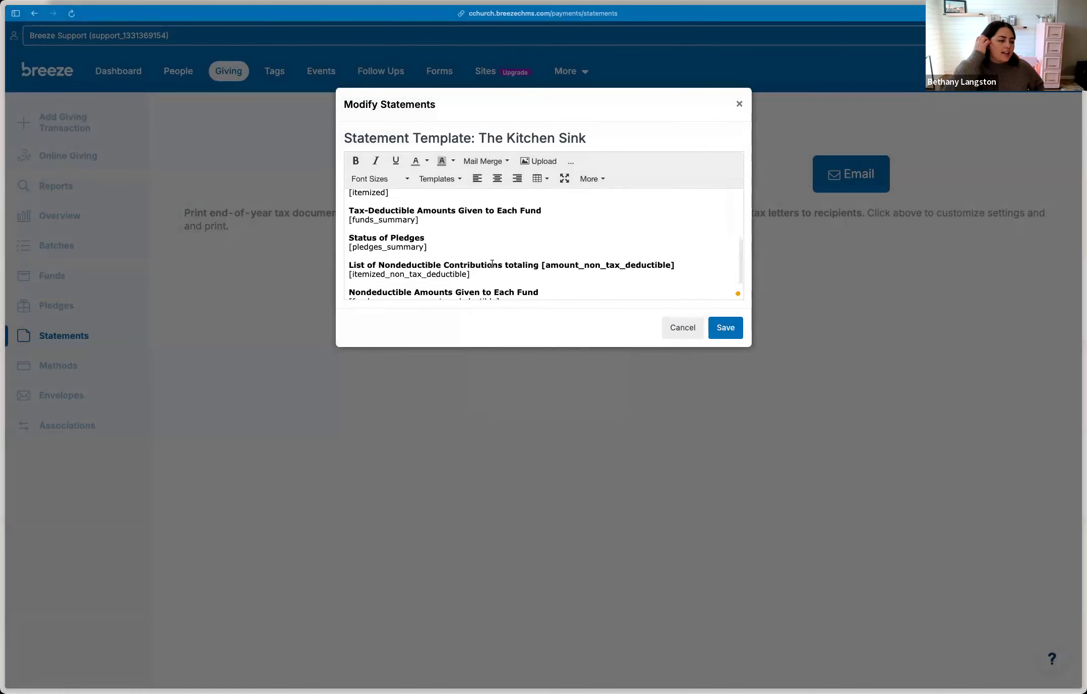
scroll(492, 263, down, 2)
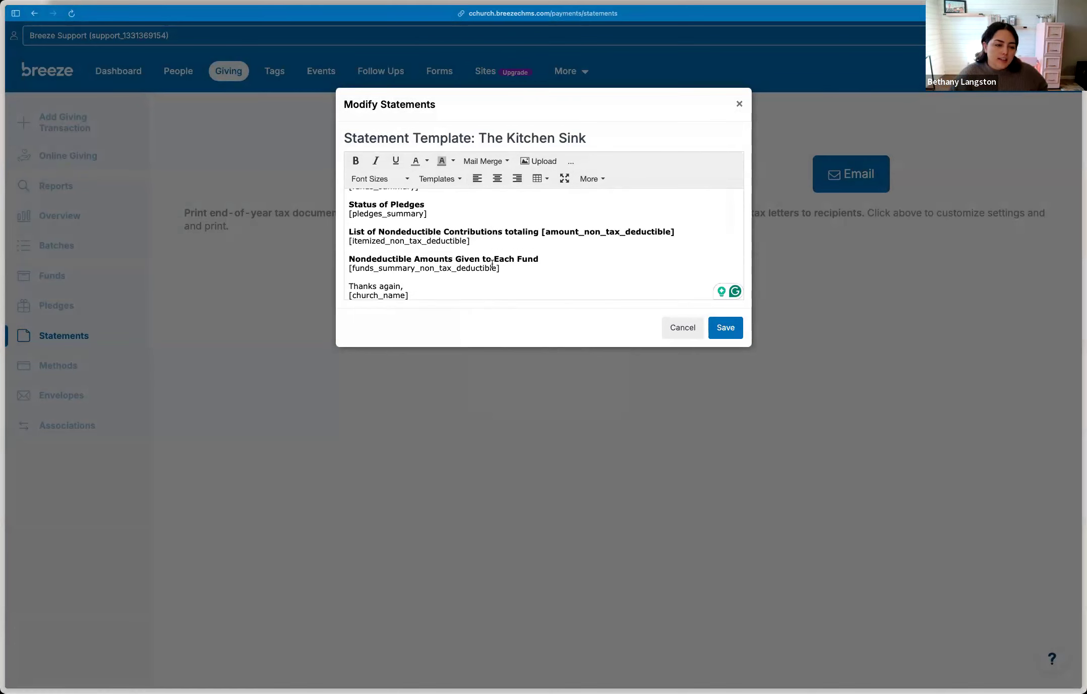
scroll(492, 263, up, 8)
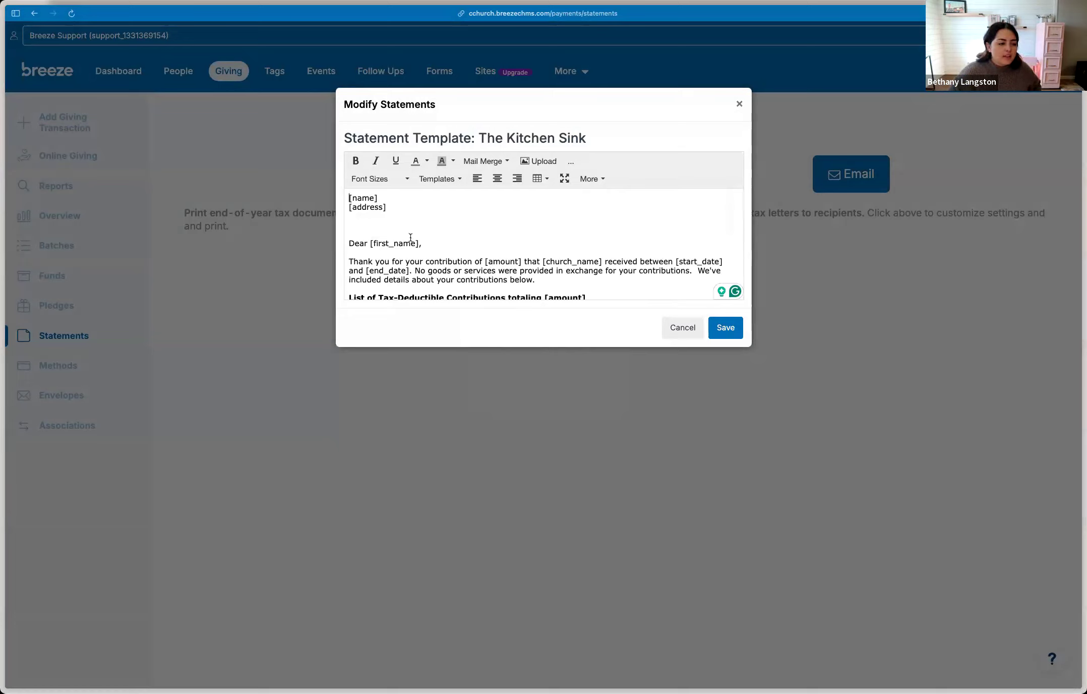
Insert three blank lines above the [name] field and upload the church's tree logo image into the template
key(Return)
key(Return)
key(Return)
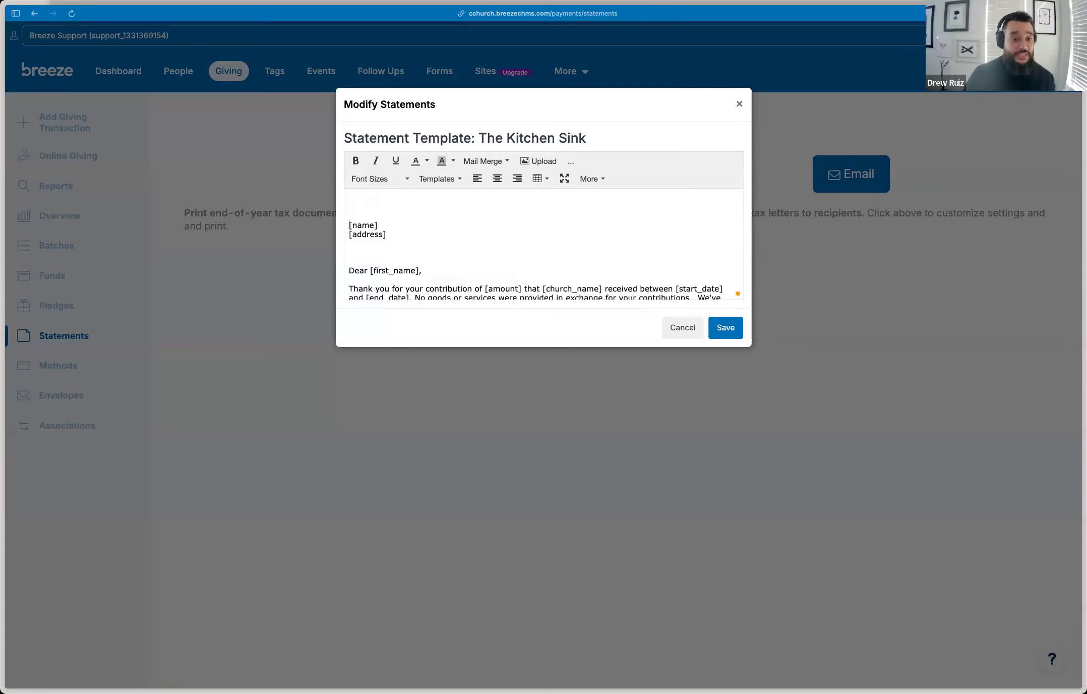
click(529, 162)
click(496, 329)
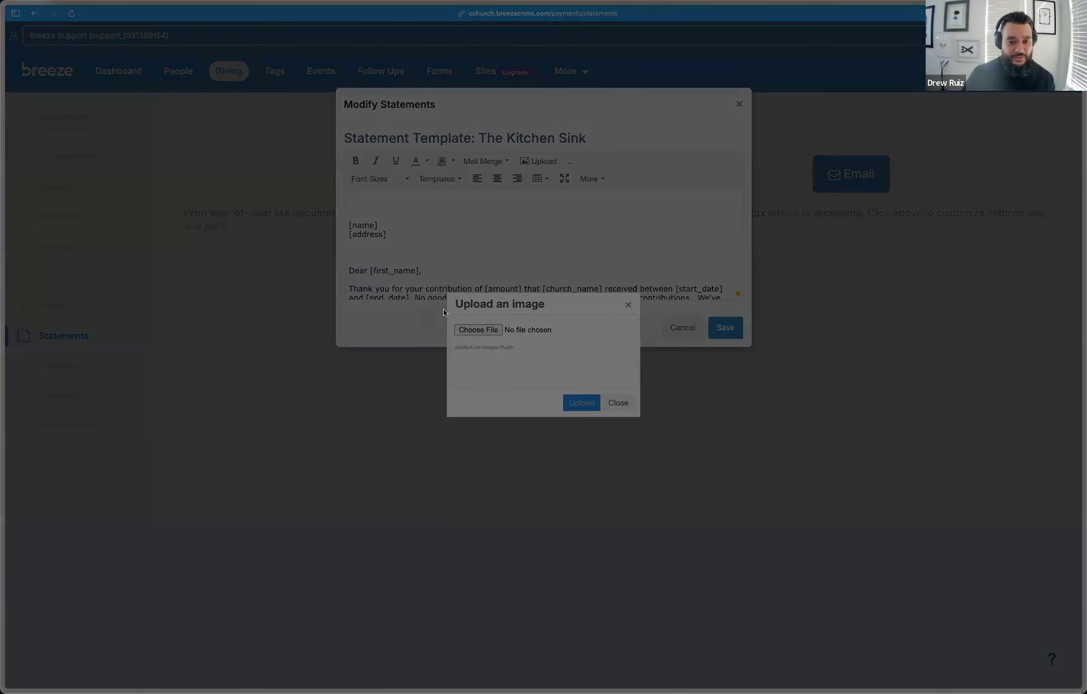
click(882, 538)
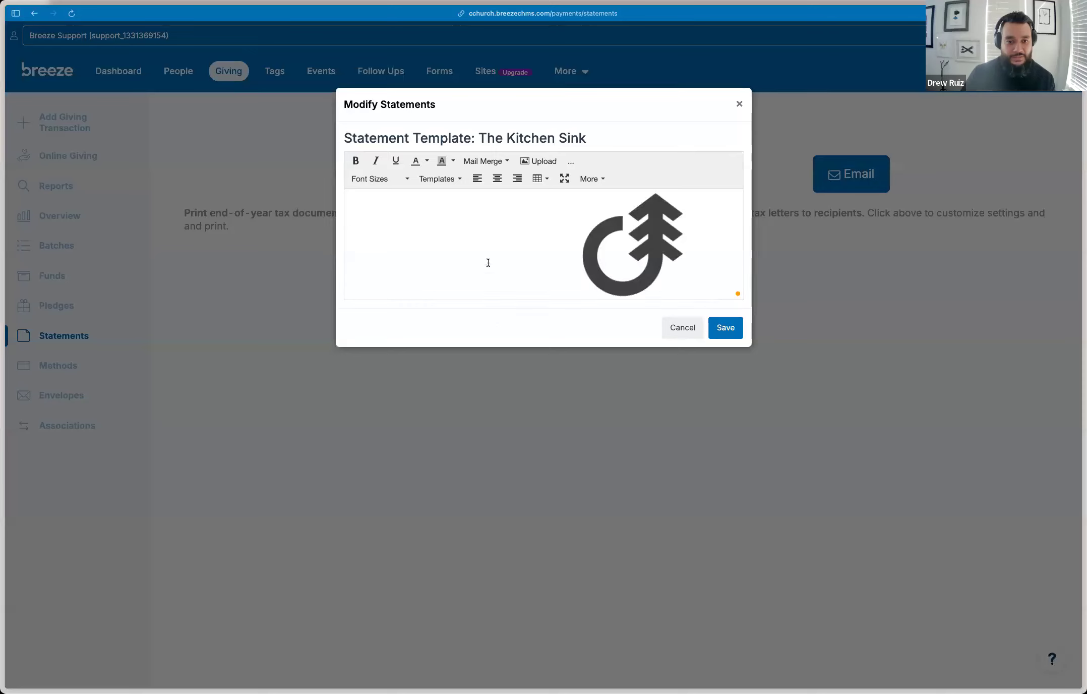
Shrink the oversized Cedarcrest Church logo to a small header image above the [name] field
scroll(553, 278, down, 3)
scroll(552, 277, down, 5)
scroll(549, 278, up, 5)
scroll(484, 263, up, 3)
click(420, 246)
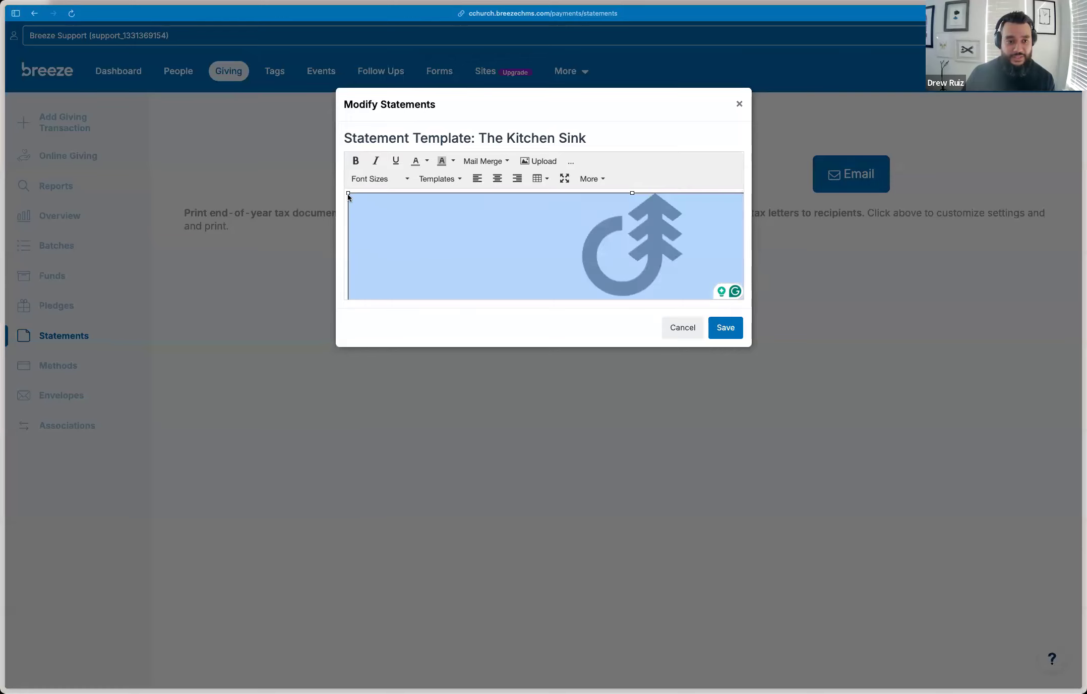
drag(347, 194, 537, 278)
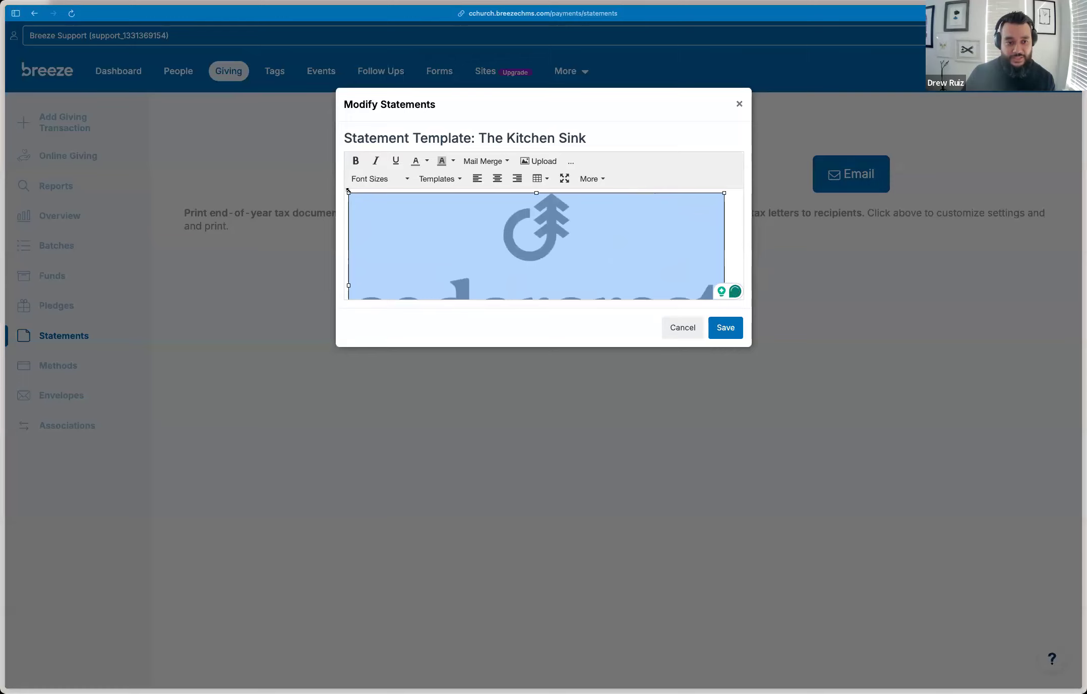
drag(348, 193, 487, 261)
drag(349, 193, 474, 252)
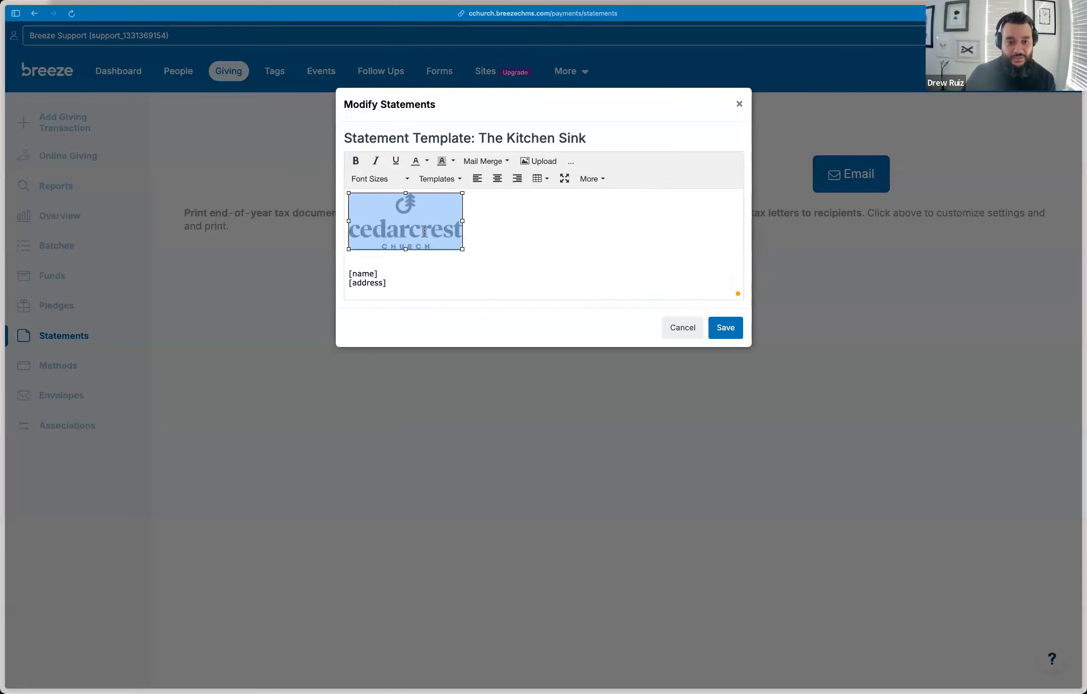
Try centre and right alignment for the church logo and settle on left alignment
click(497, 180)
click(517, 179)
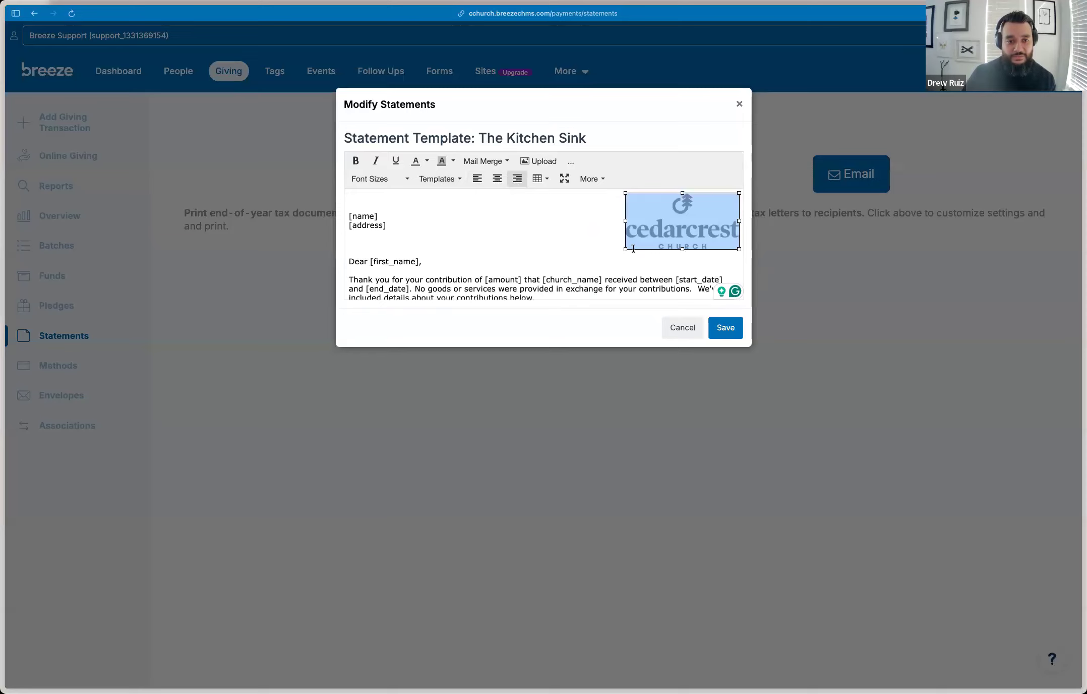
click(479, 180)
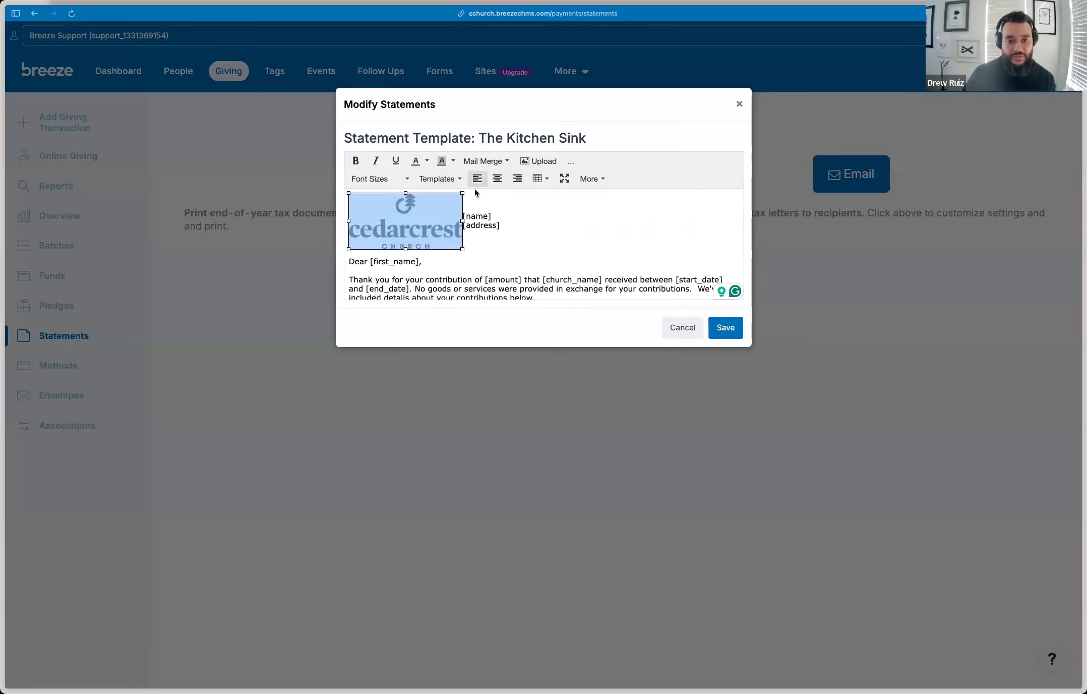
Add three line breaks between the logo and the [name] field and save the statement template
click(464, 212)
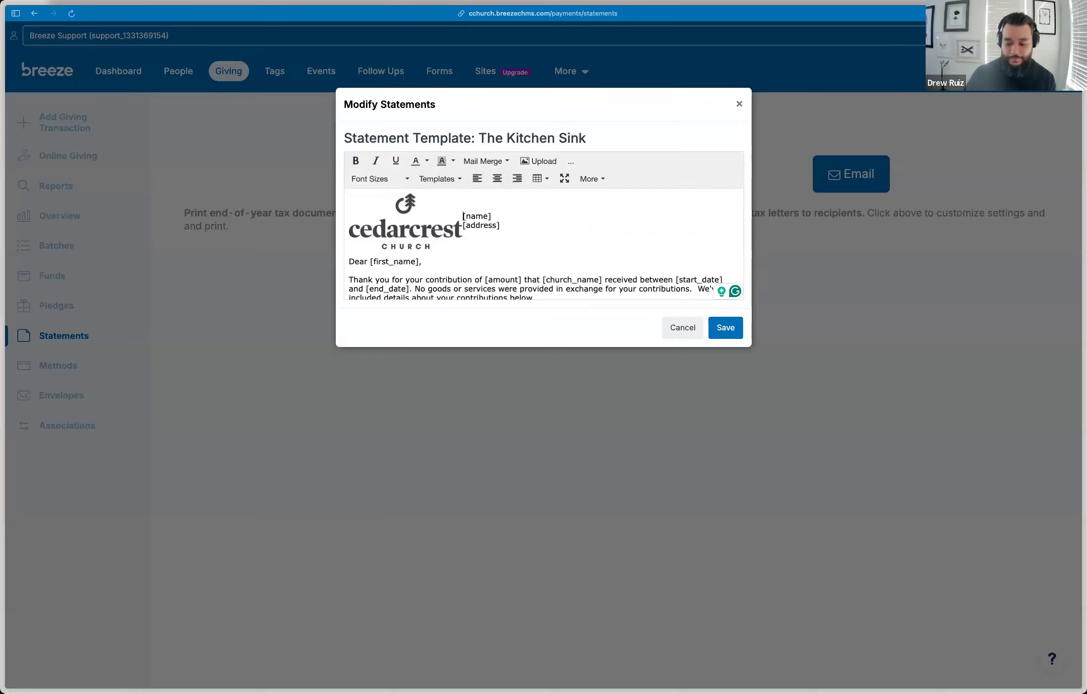
key(Return)
key(Return)
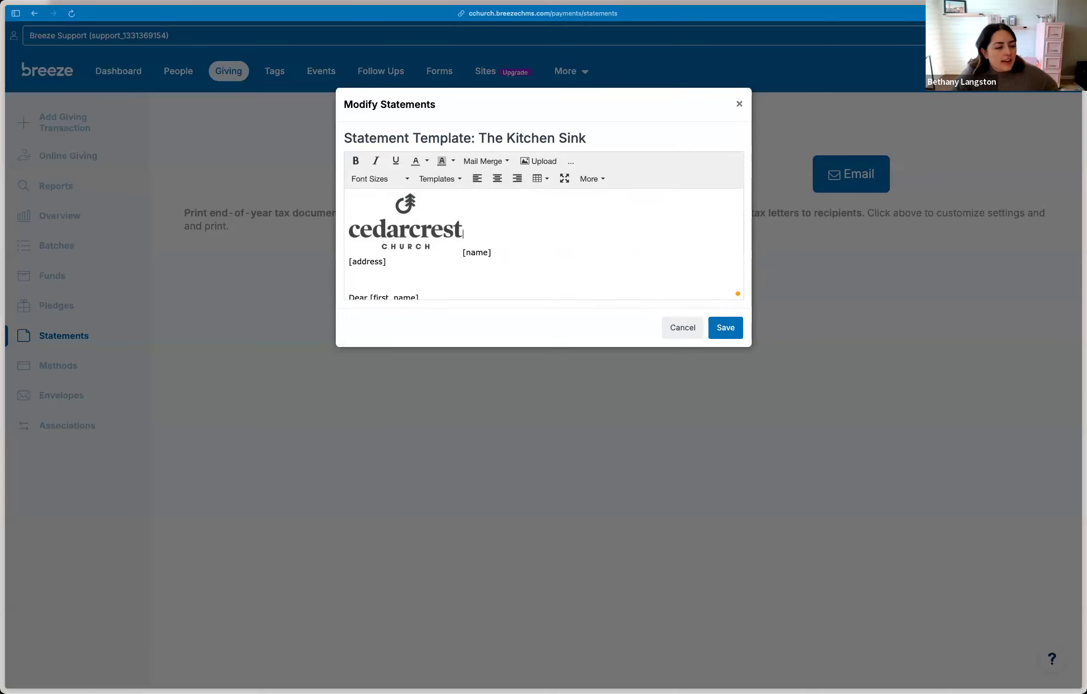
key(Return)
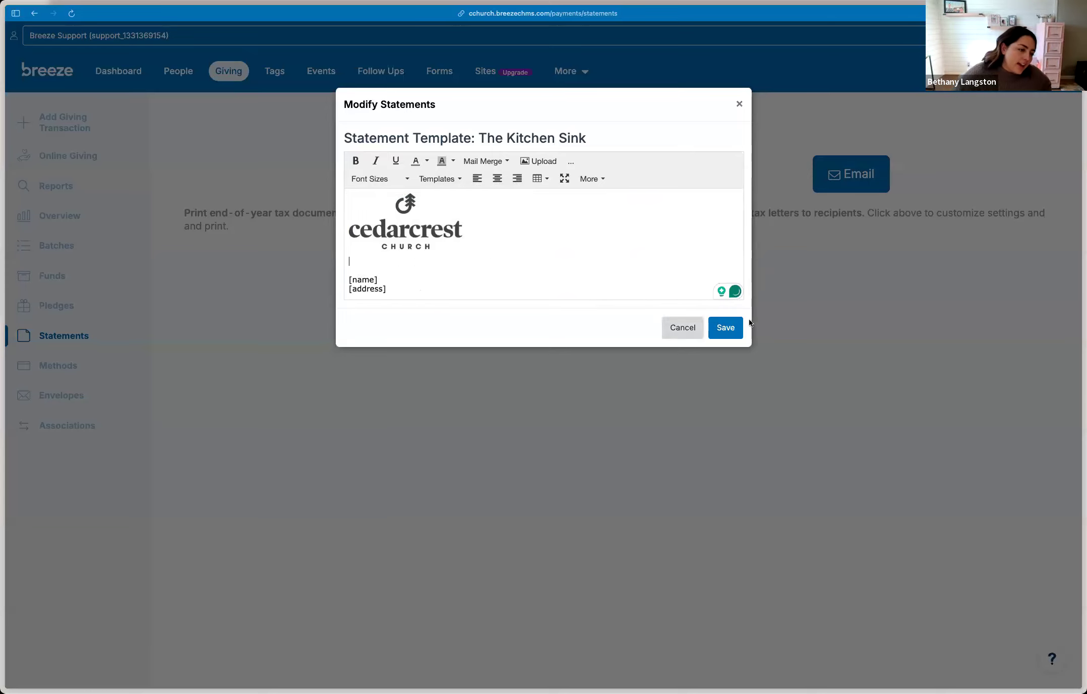
click(735, 327)
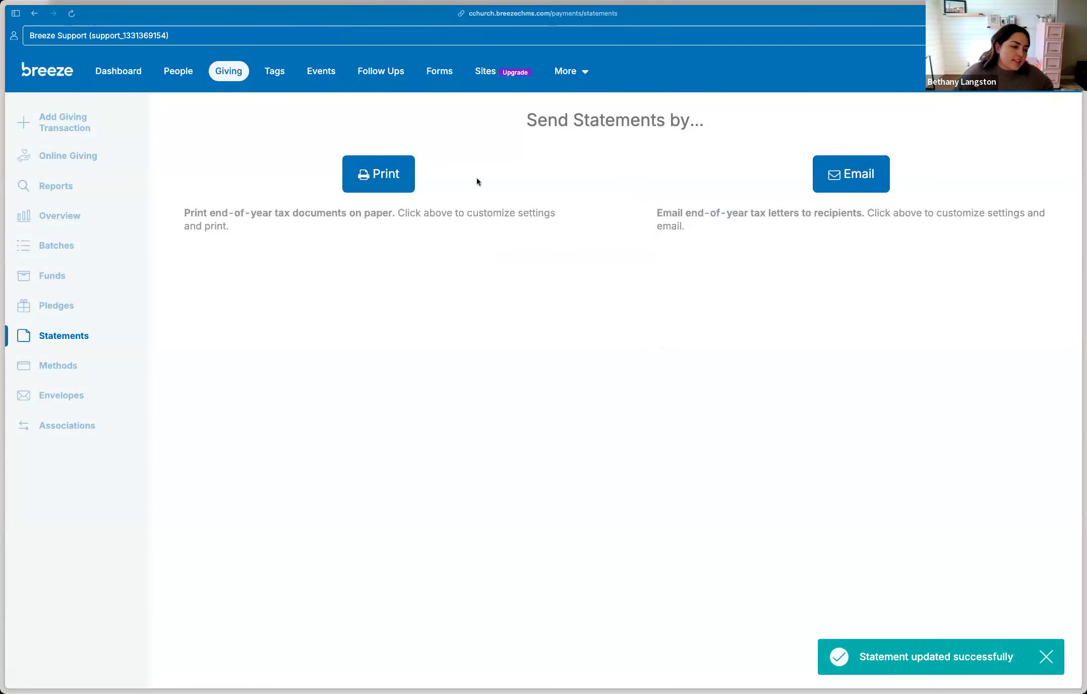
Reopen the print statement template for editing and review its greeting and tax-deductible contribution sections
click(408, 179)
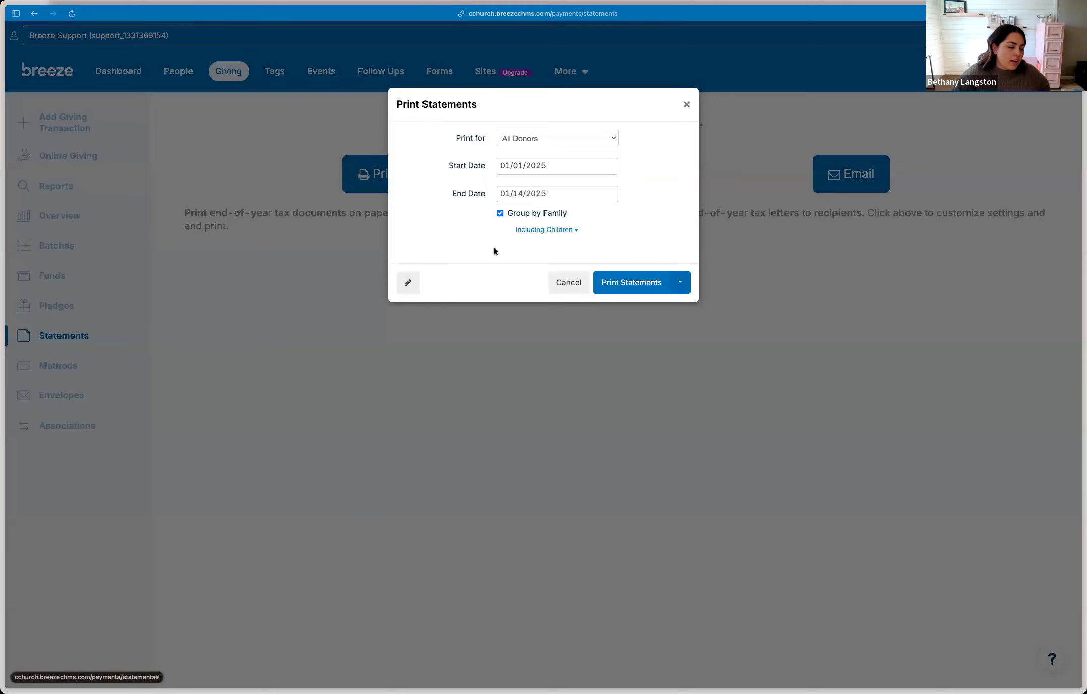
click(409, 282)
scroll(450, 271, down, 4)
scroll(450, 271, down, 1)
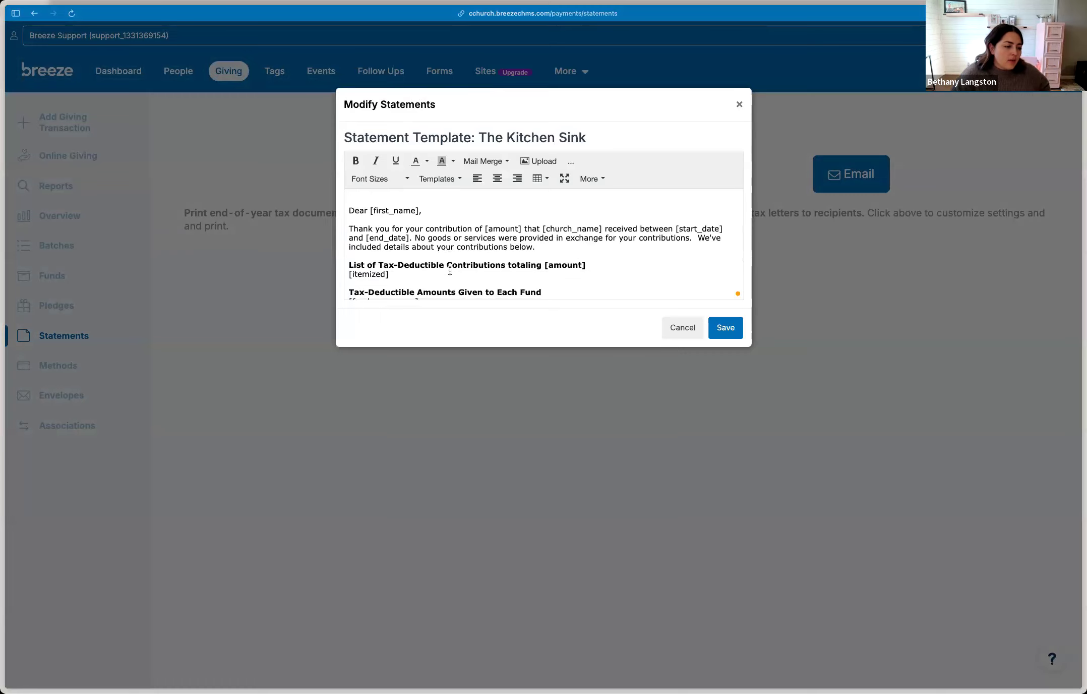
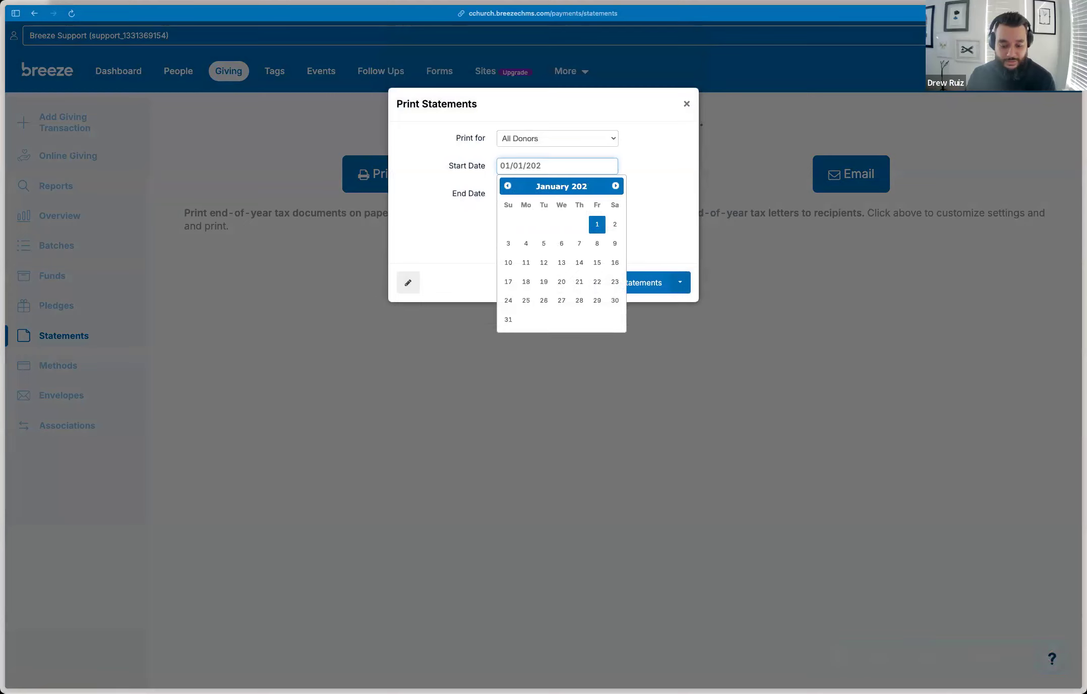
Generate printable contribution statements for all donors from 01/01/2024 to 01/14/2025 without family grouping, and dismiss the print dialog
click(465, 270)
click(616, 262)
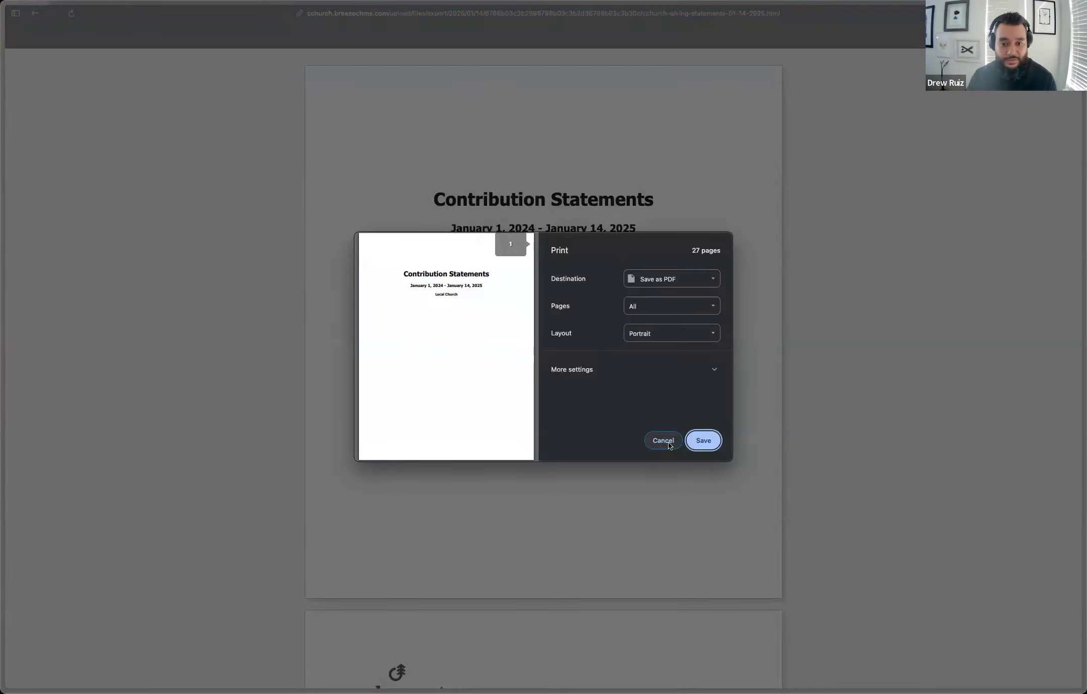
click(668, 441)
Examine the logo, address, donation breakdown and pledge summary in the generated donor statements, and return to the statements page
scroll(674, 379, down, 10)
scroll(675, 384, down, 1)
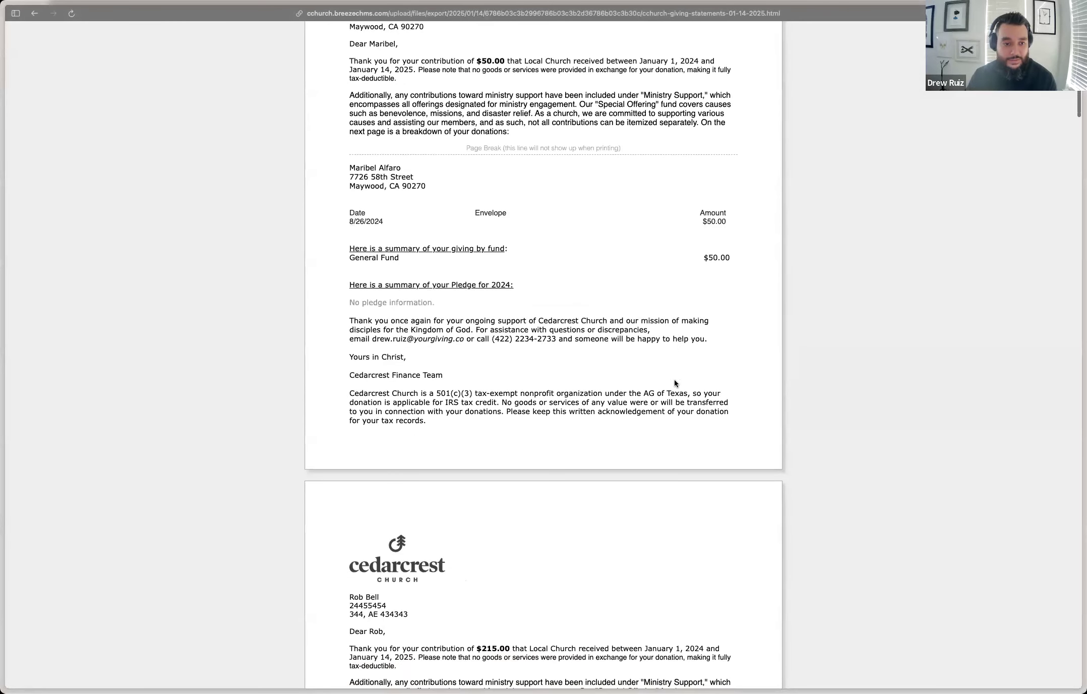
scroll(383, 222, up, 3)
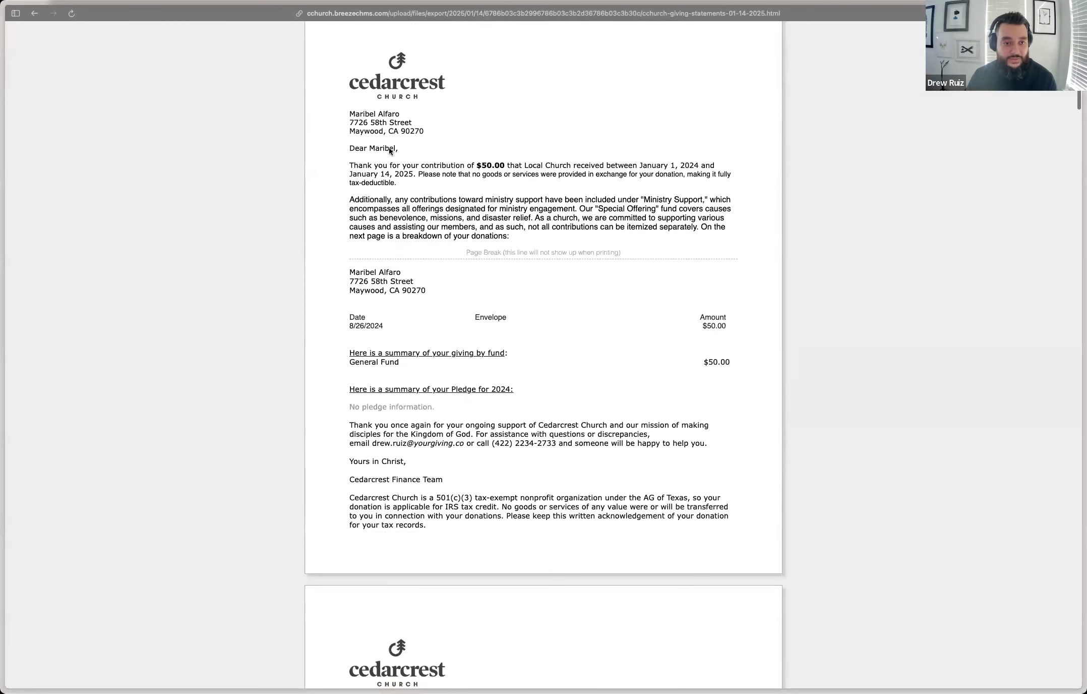
mouse_move(352, 313)
mouse_down()
mouse_move(565, 321)
mouse_move(344, 322)
mouse_up()
scroll(709, 324, down, 5)
scroll(708, 325, down, 10)
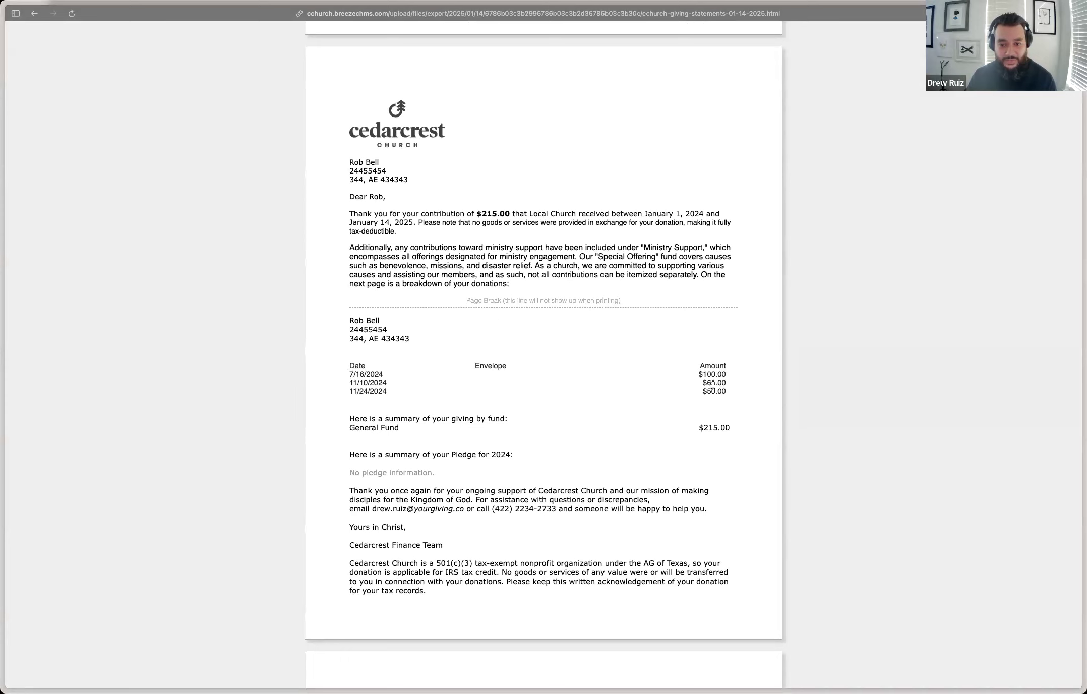
scroll(709, 391, down, 5)
scroll(709, 391, up, 2)
scroll(709, 391, down, 7)
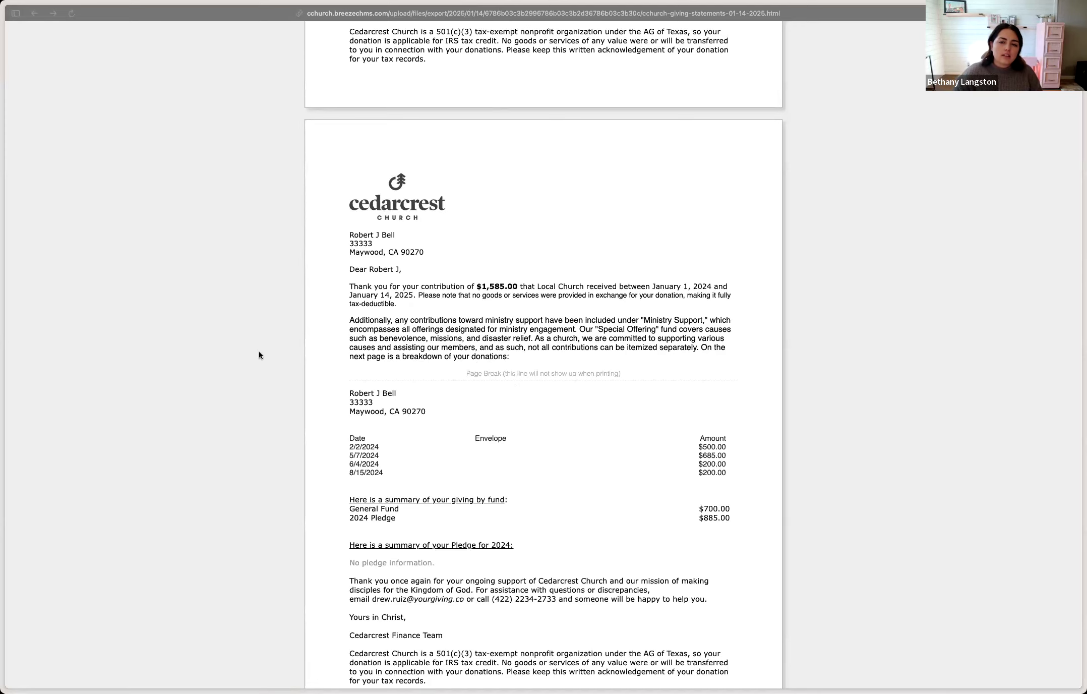
mouse_move(12, 22)
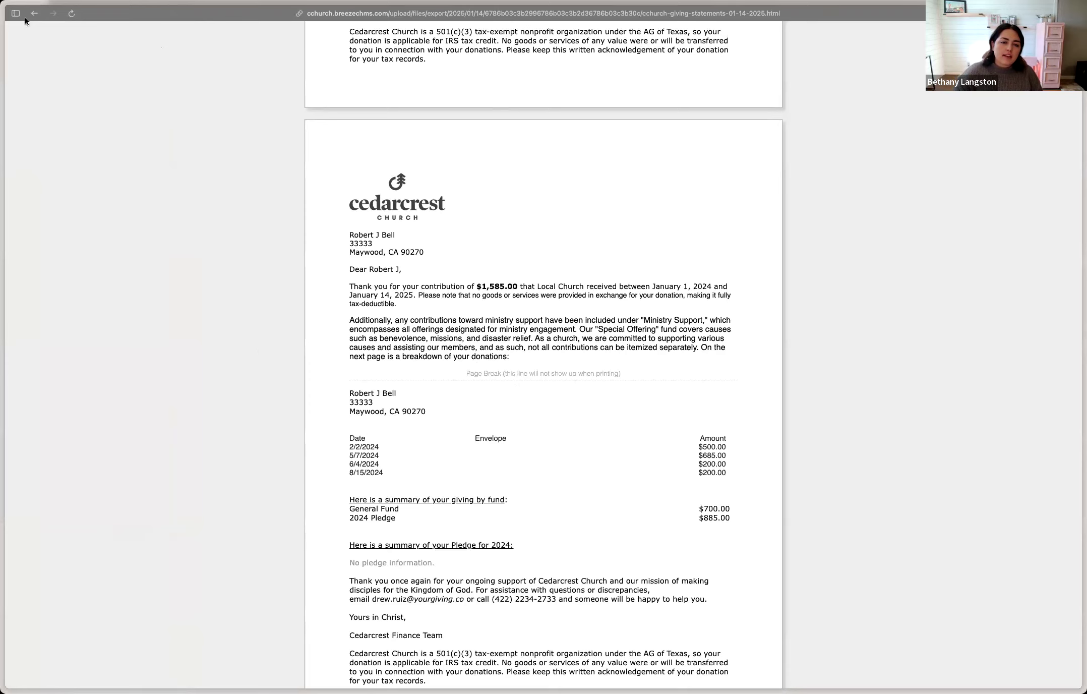
click(34, 13)
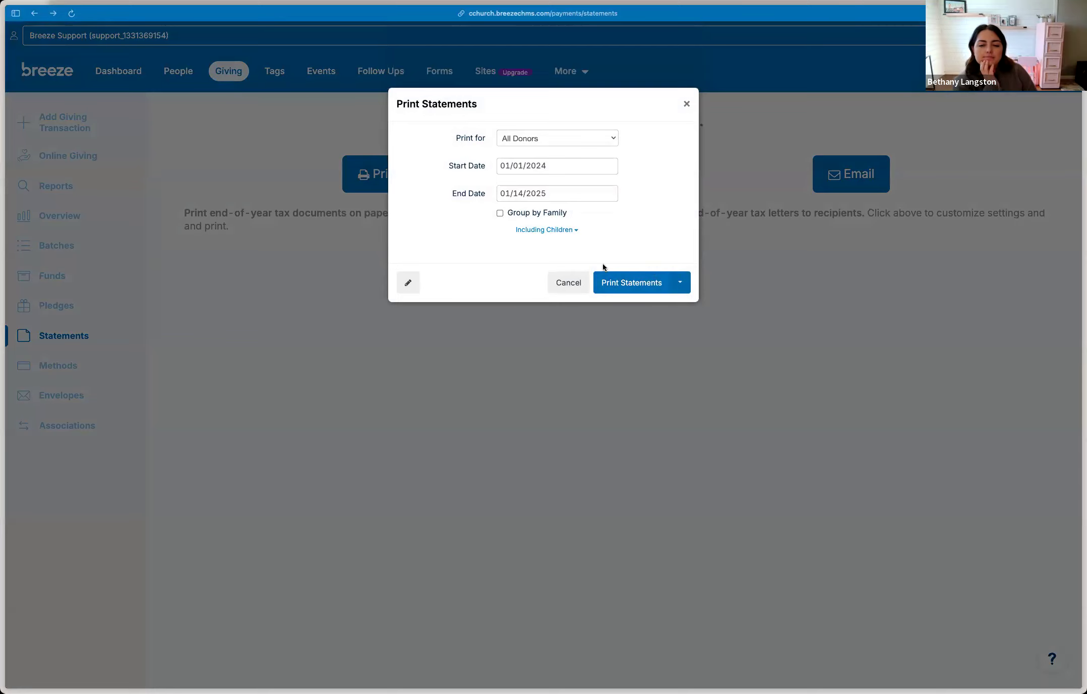
Generate the statements again, check the available print destinations and preview, and leave without printing
click(624, 282)
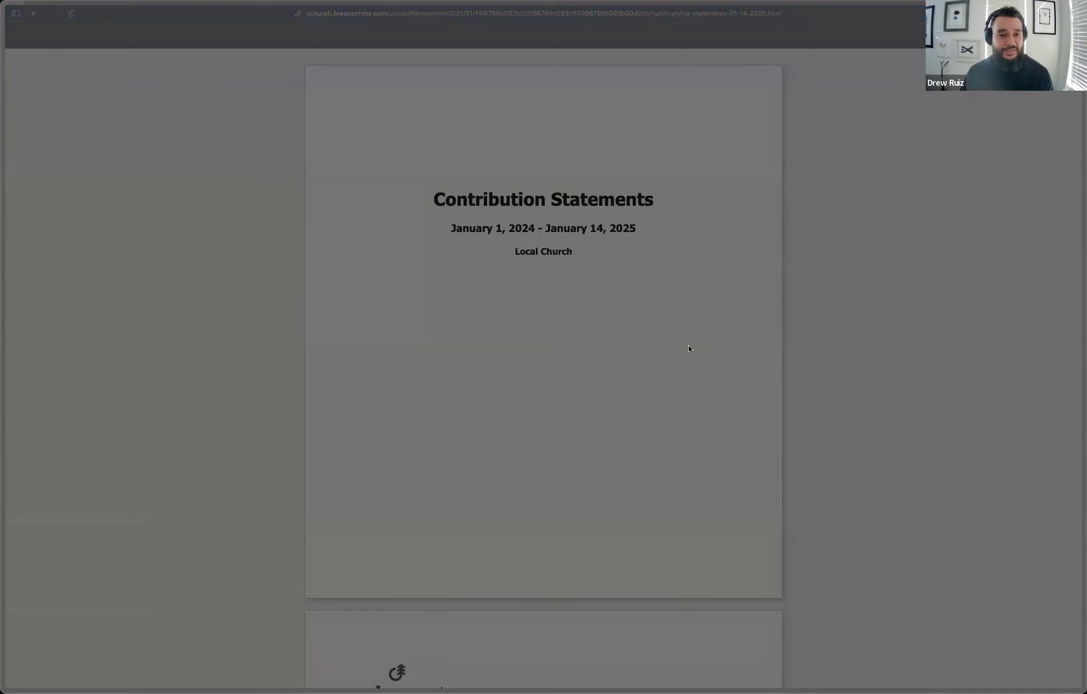
click(688, 279)
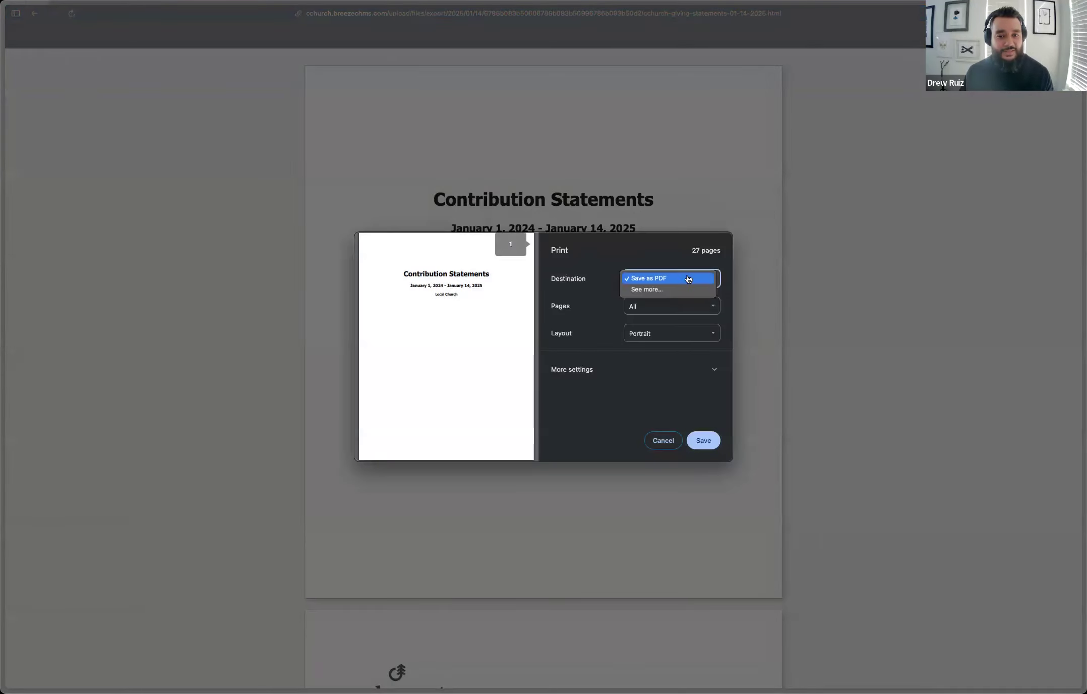
click(647, 291)
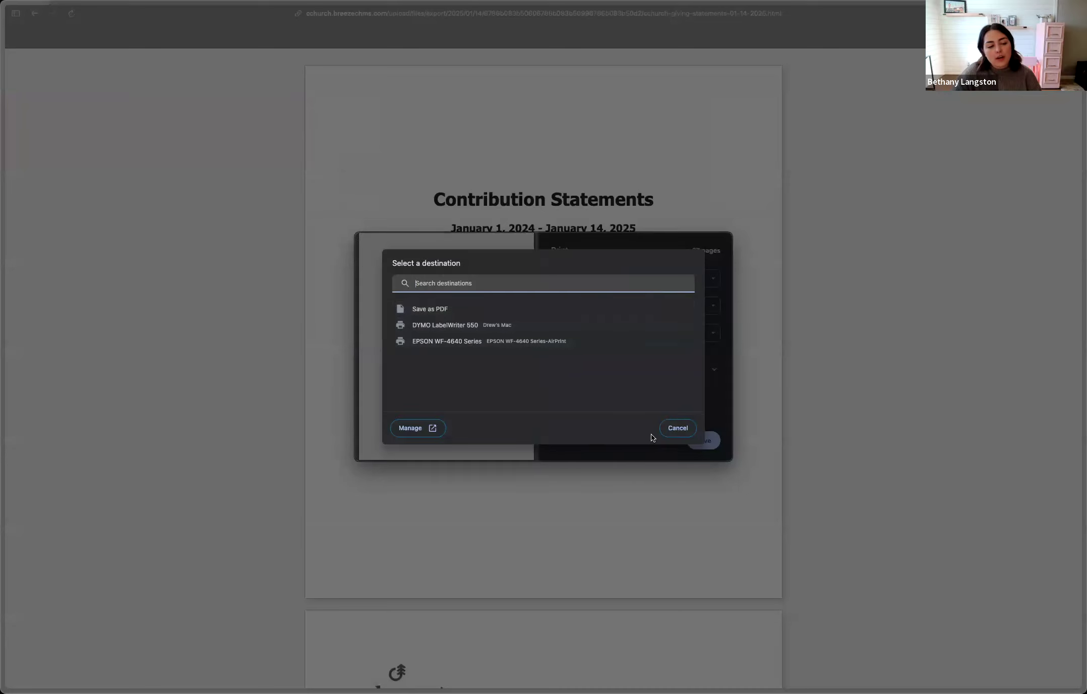
click(672, 428)
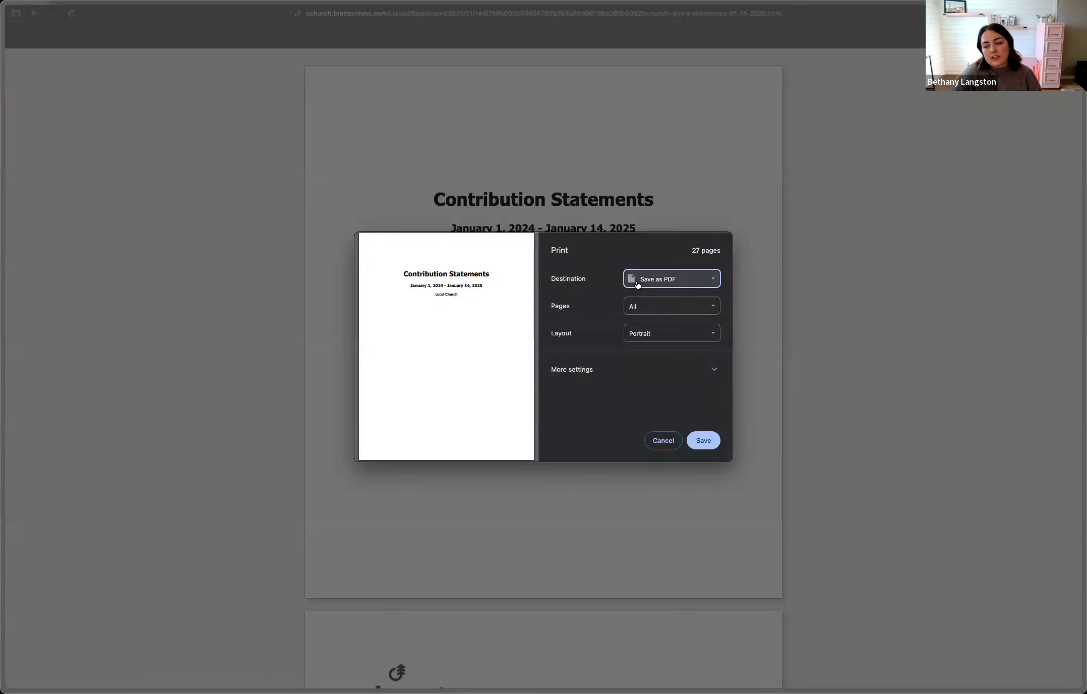
scroll(475, 368, down, 5)
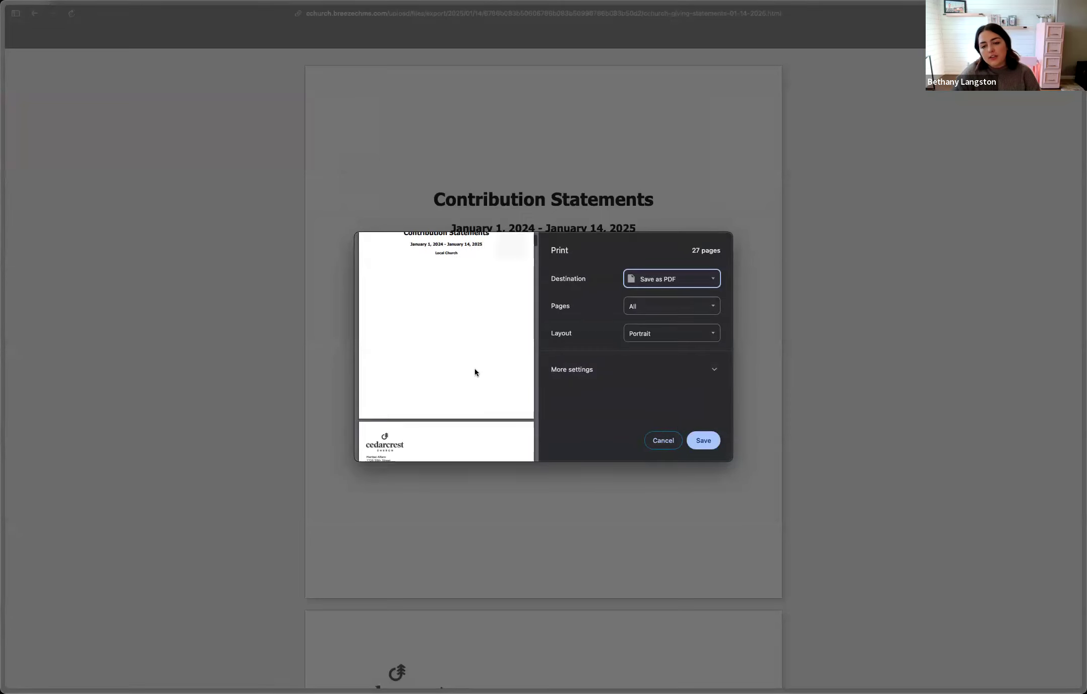
click(660, 444)
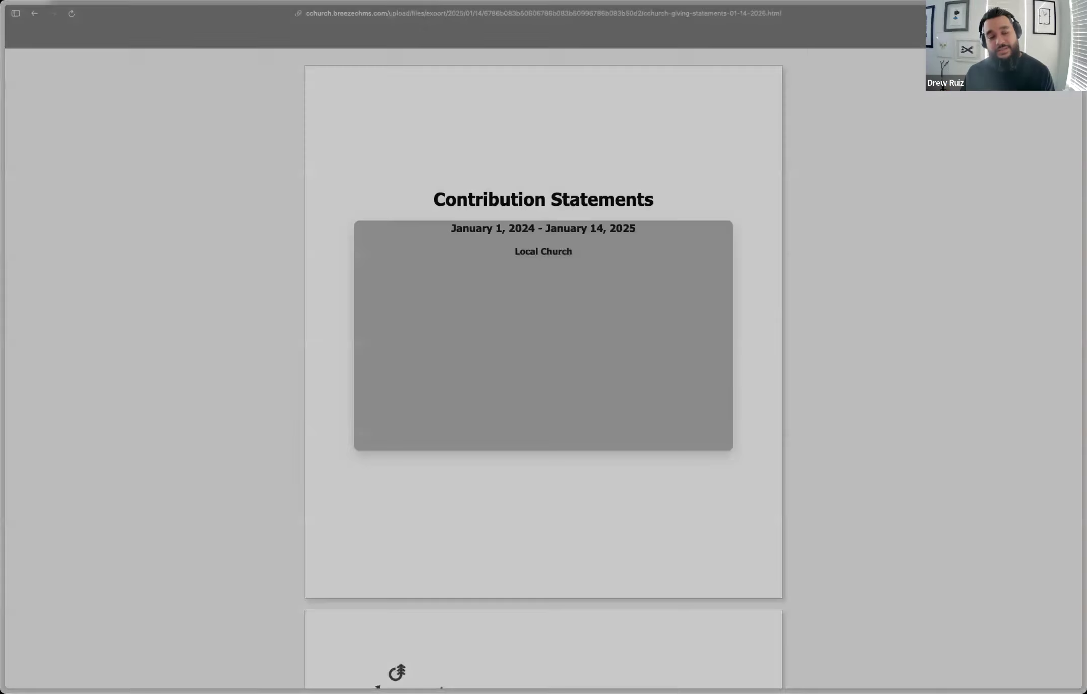
click(36, 15)
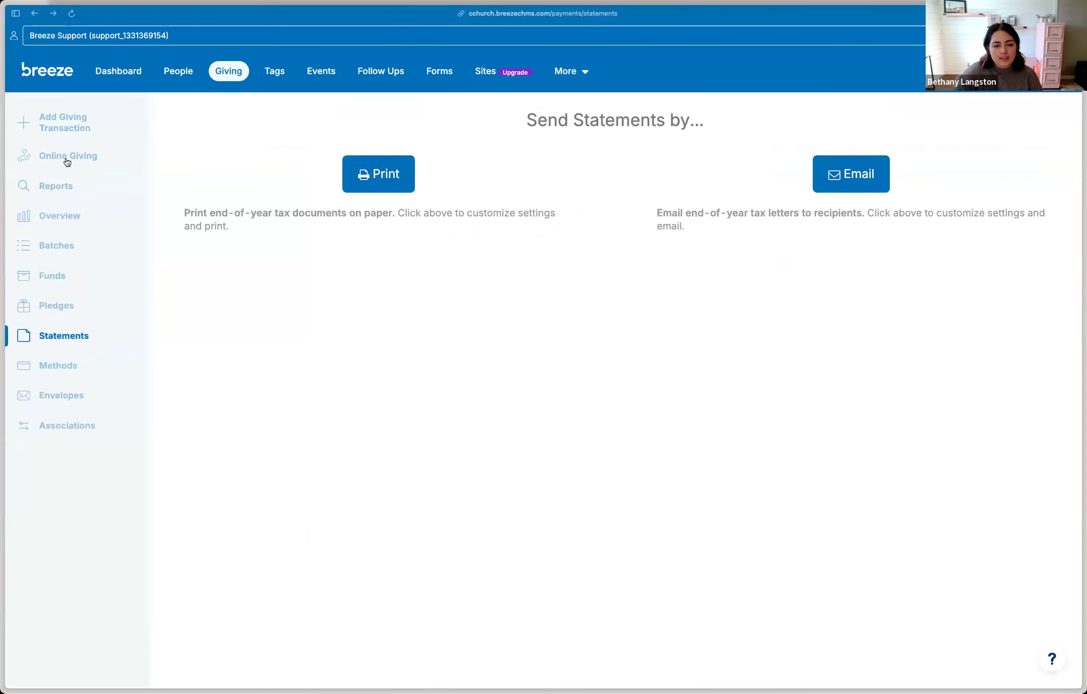
Filter the giving reports to transactions dated 01/01/2024 and after, and look through the resulting list
click(64, 185)
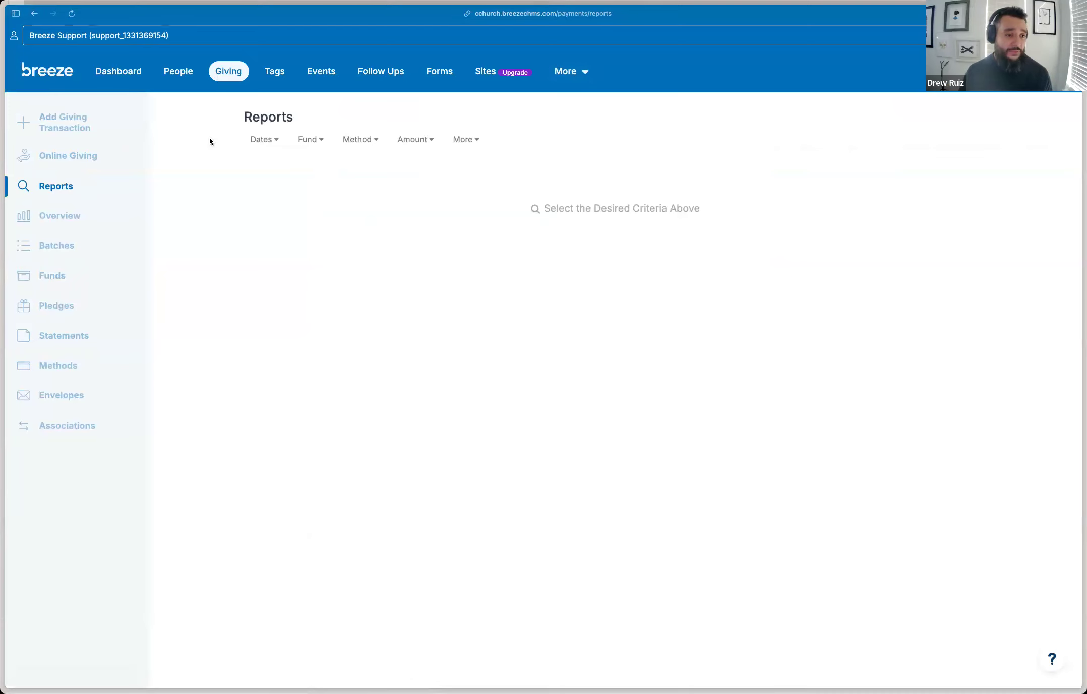
click(265, 140)
click(276, 167)
click(287, 189)
click(287, 188)
click(286, 189)
click(287, 189)
click(287, 189)
click(287, 189)
click(287, 189)
click(287, 188)
click(287, 188)
click(288, 188)
click(287, 189)
click(287, 189)
click(287, 189)
click(389, 189)
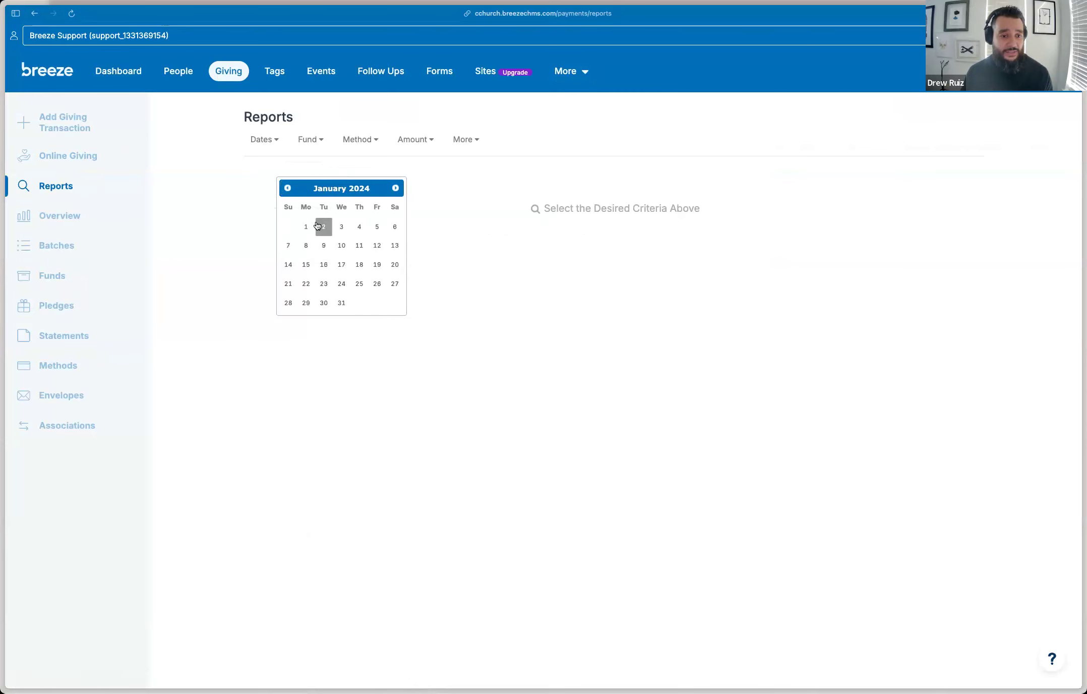
click(305, 226)
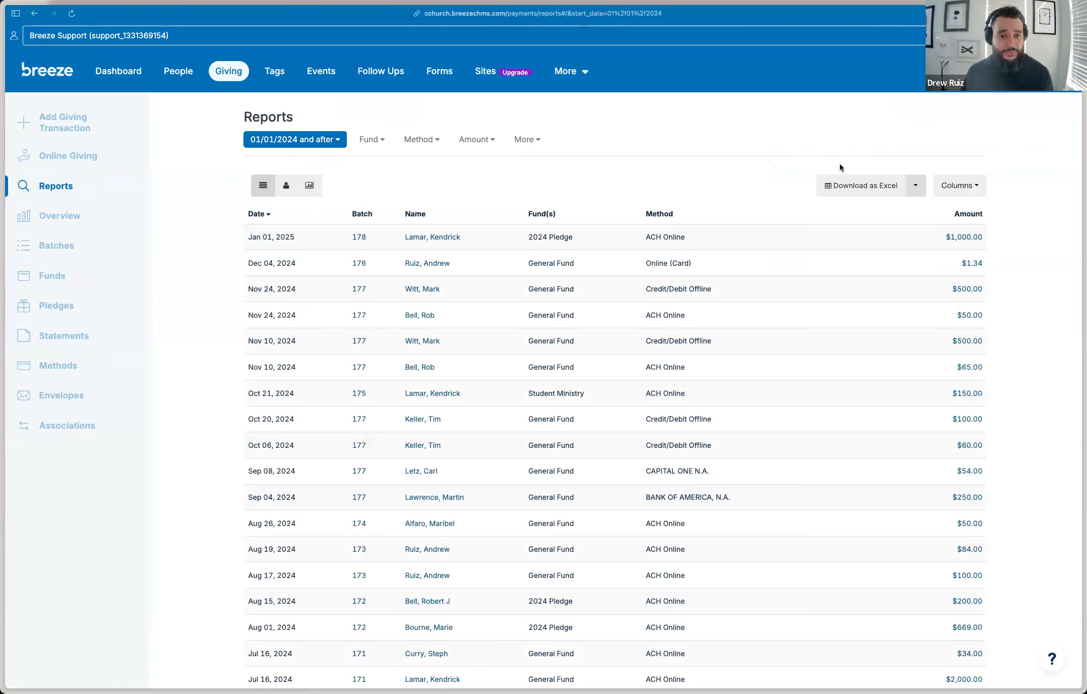
scroll(545, 230, down, 15)
scroll(545, 230, down, 5)
scroll(545, 230, up, 20)
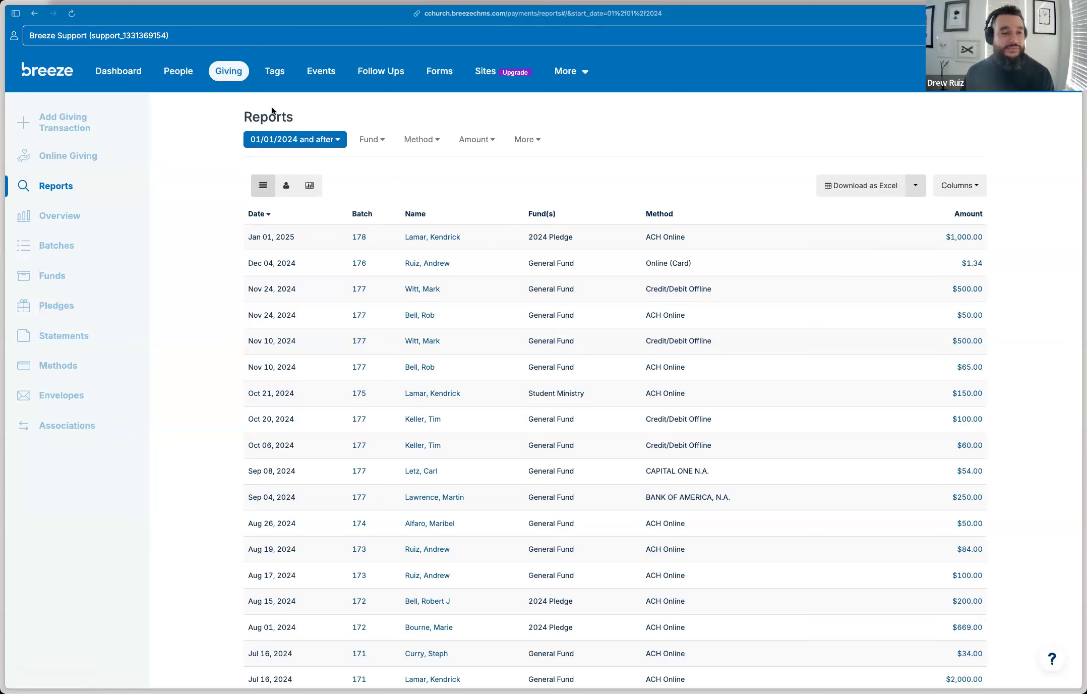
Review the donor pledges in the 2024 pledge campaign and open the profile of the donor with the $5,000 pledge
click(233, 74)
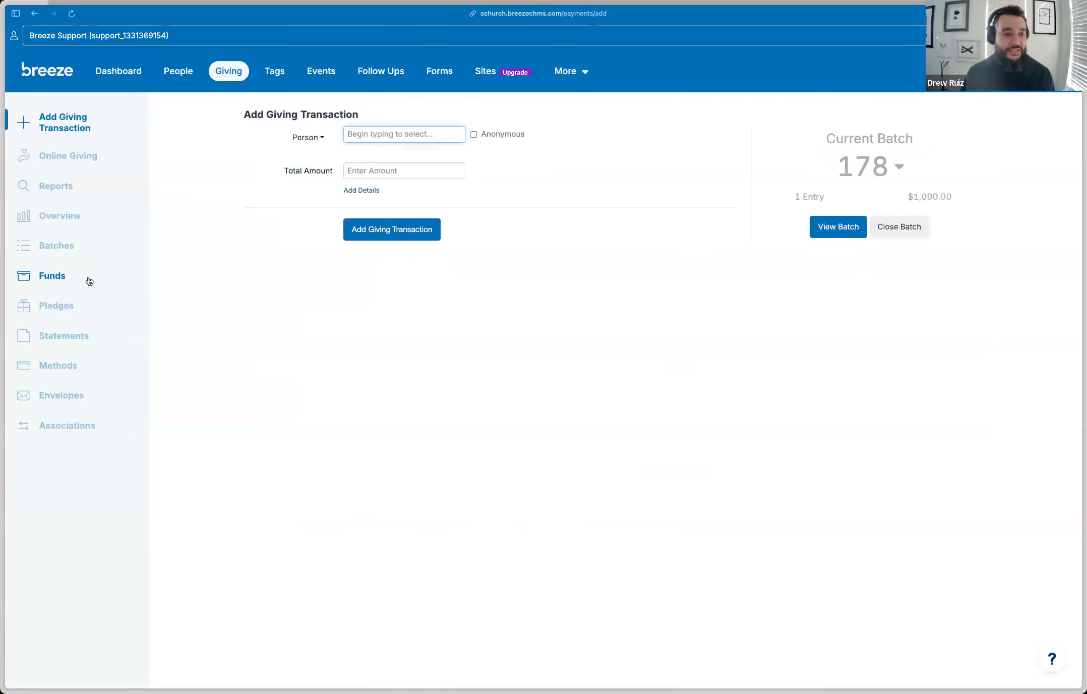
click(71, 308)
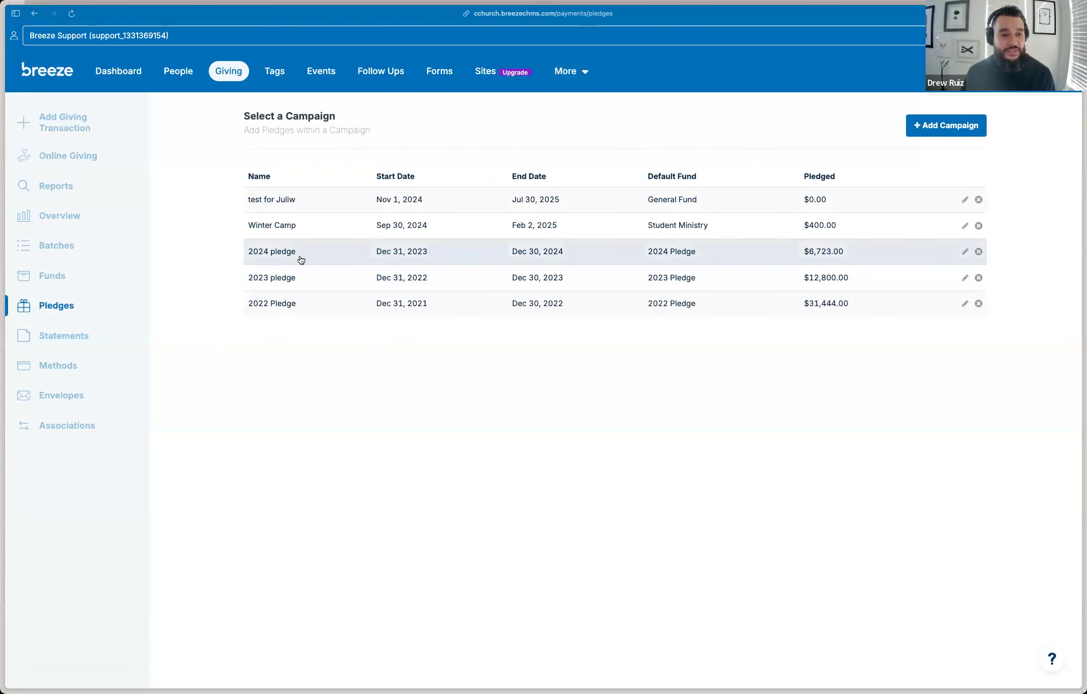
click(338, 253)
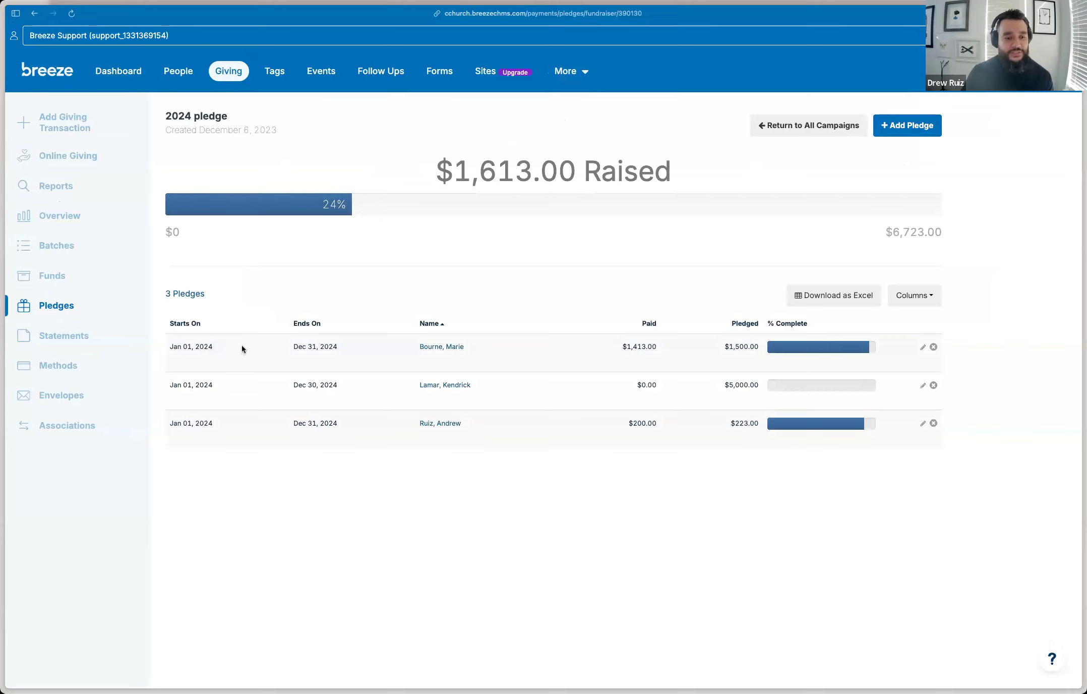
scroll(241, 345, down, 1)
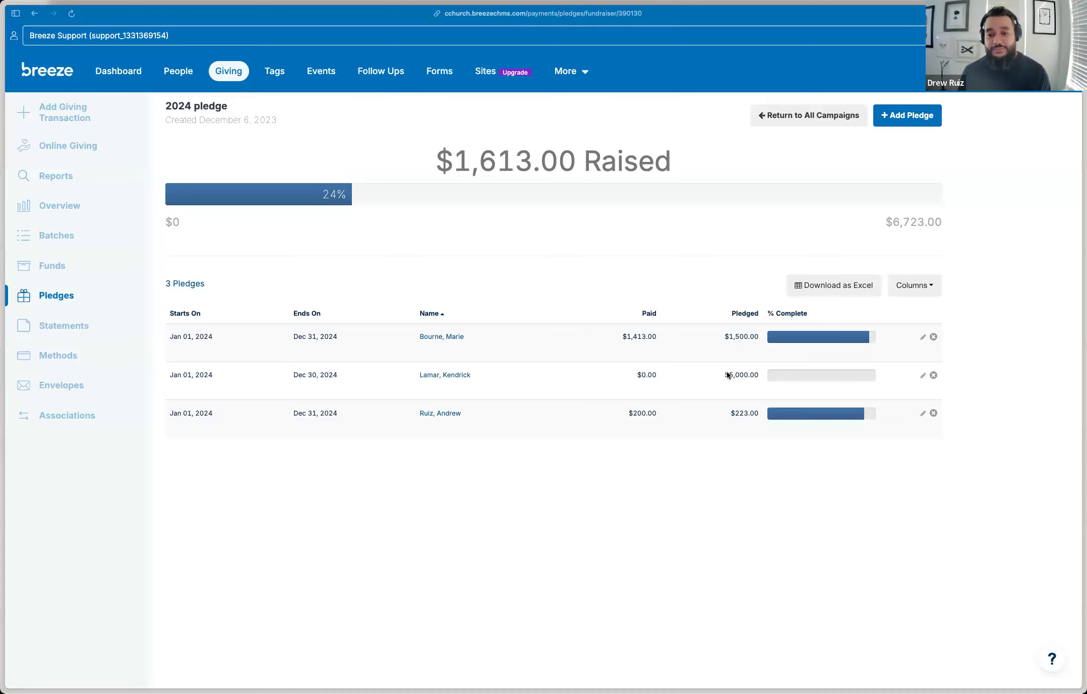
click(432, 376)
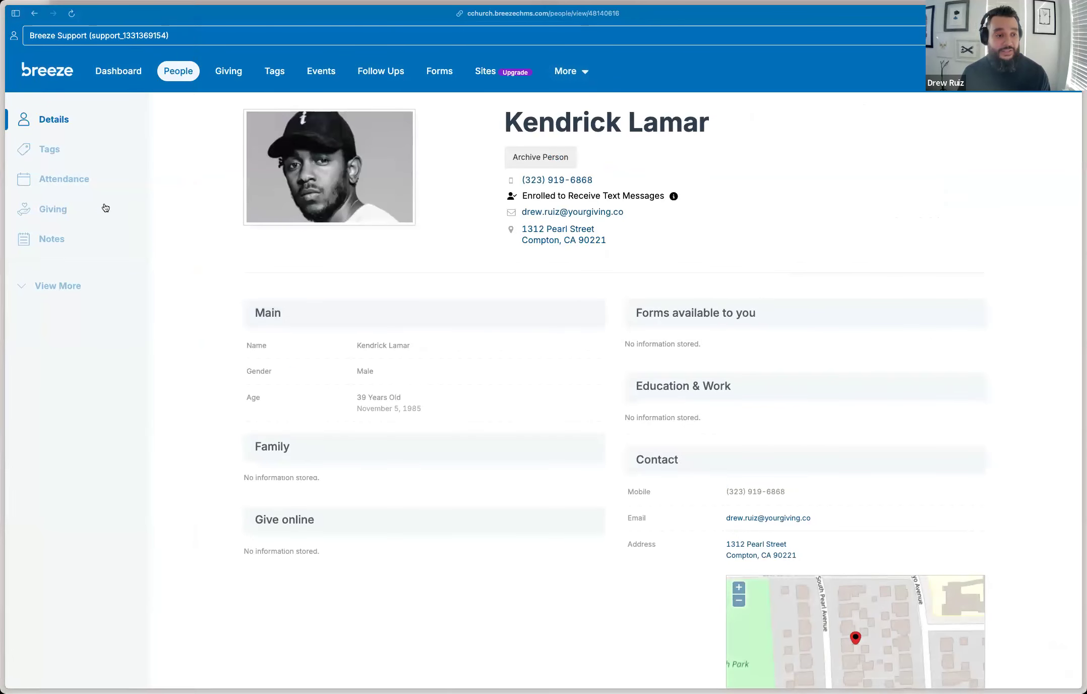
Compare the donor's giving transactions with their pledge records on the profile
click(77, 214)
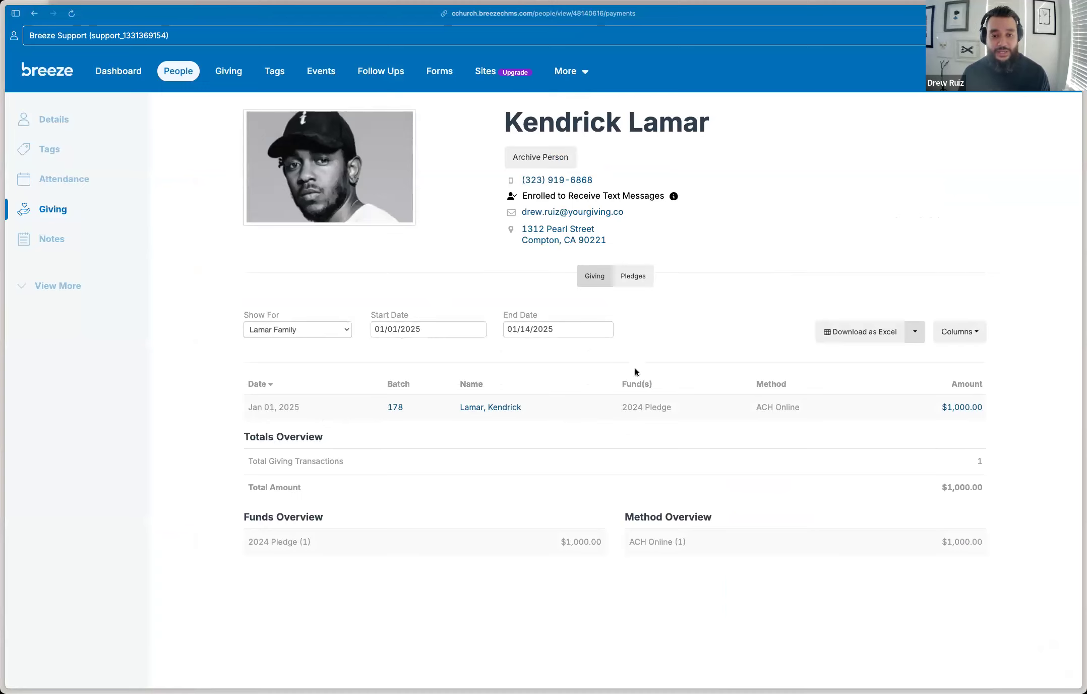
click(631, 281)
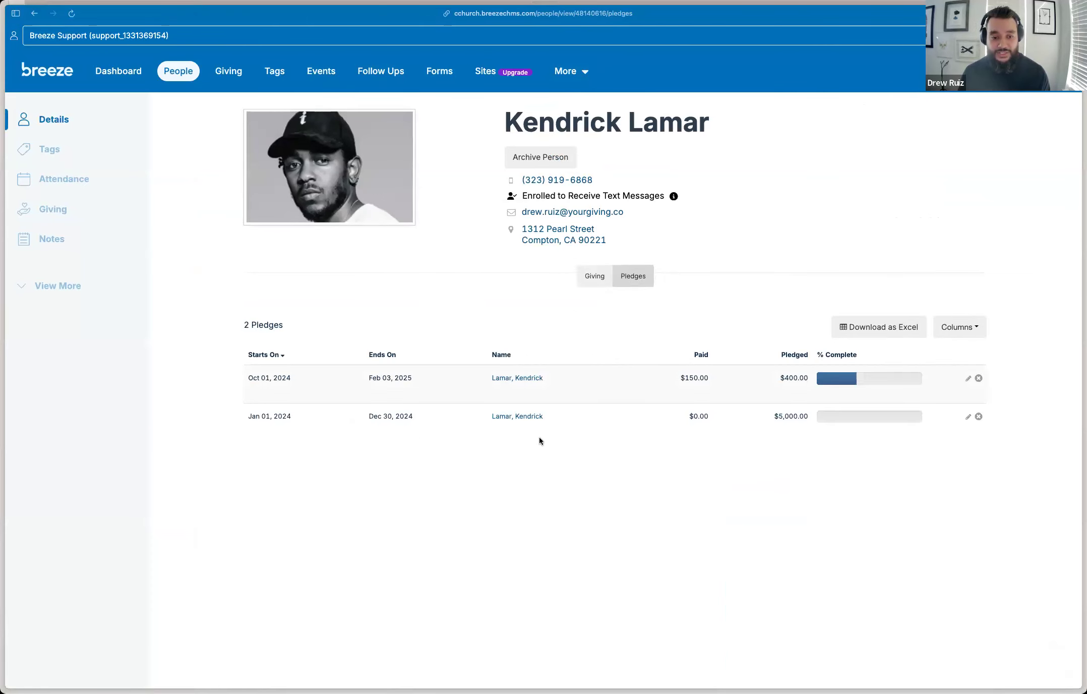
click(598, 278)
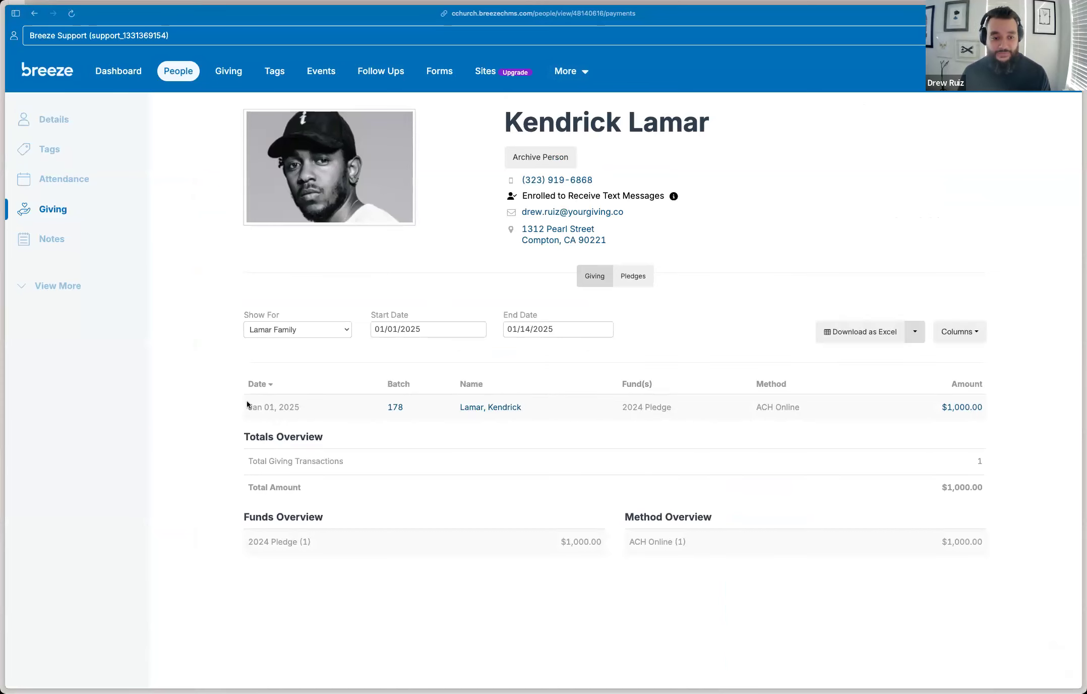
Review the details and editable fields of the donor's $1,000.00 payment, and close it without saving changes
click(959, 407)
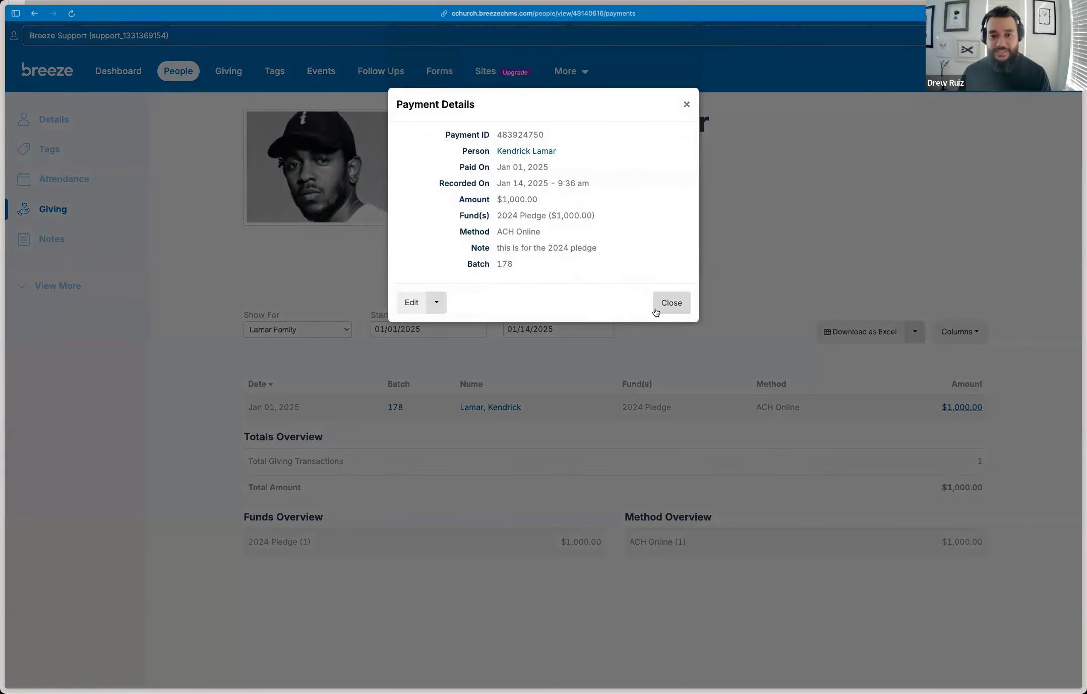
click(817, 382)
click(958, 407)
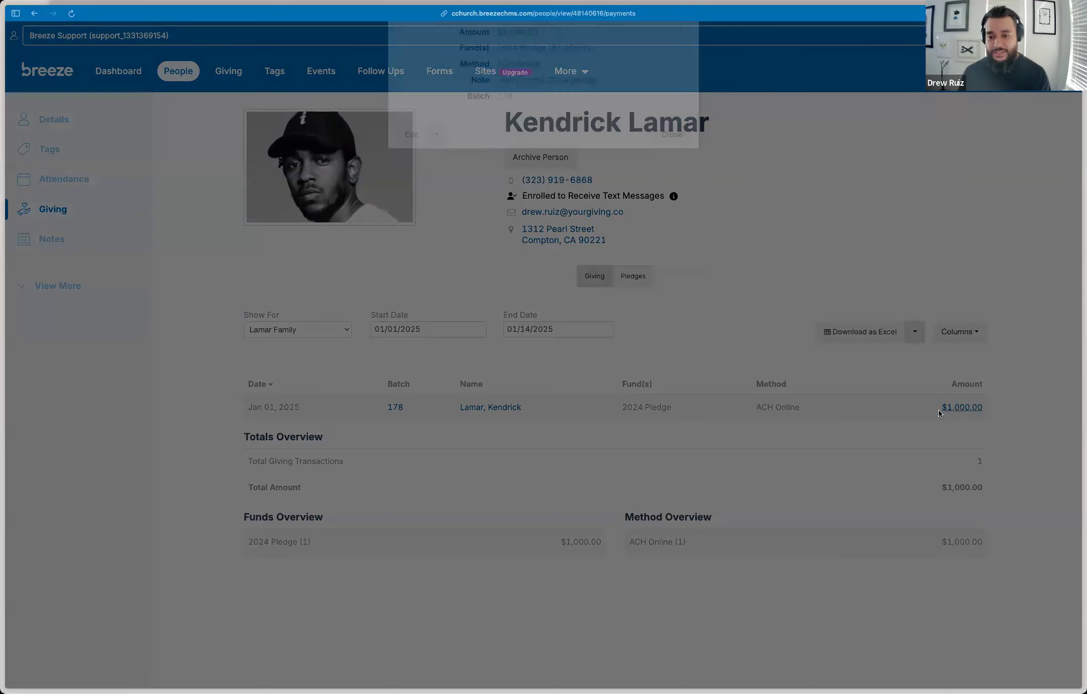
click(413, 301)
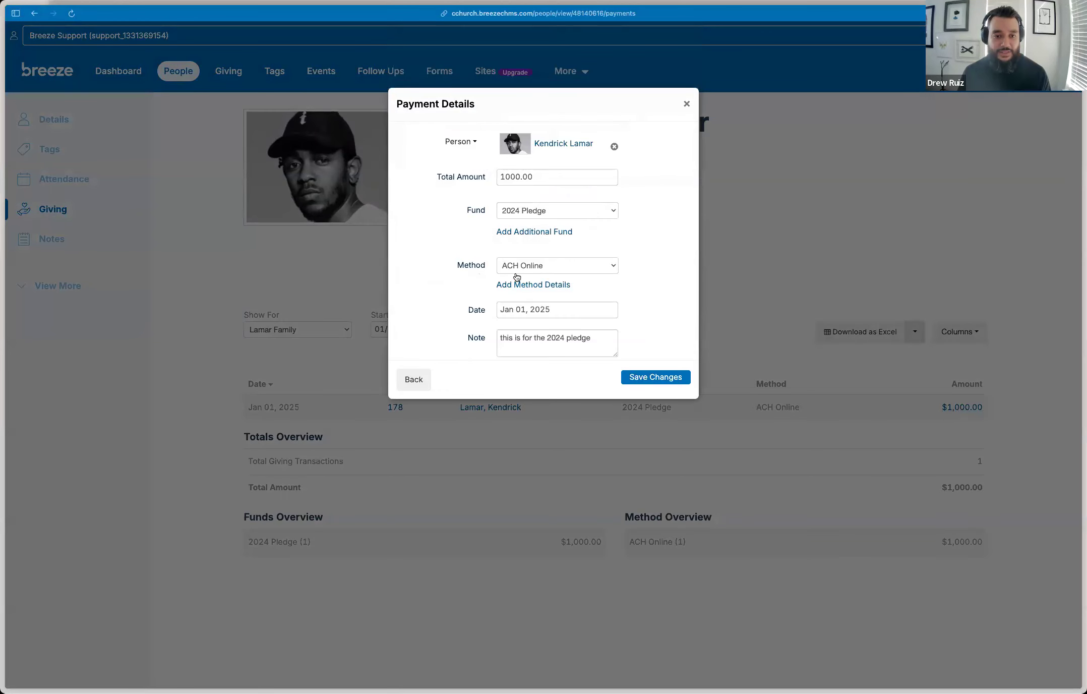
scroll(634, 297, down, 2)
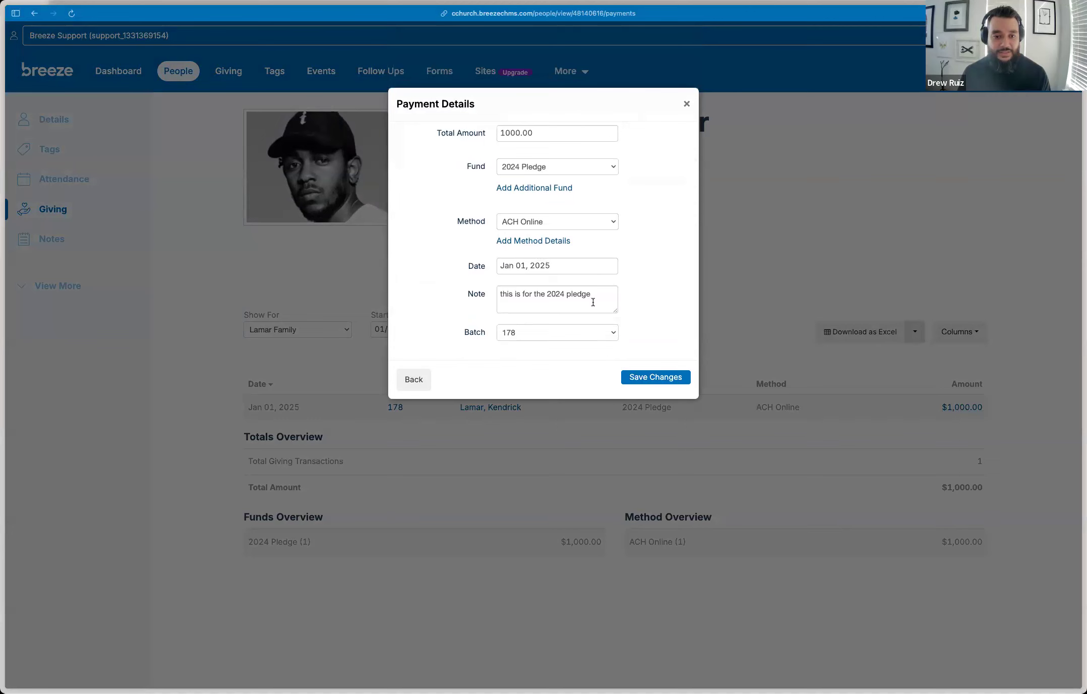
click(686, 104)
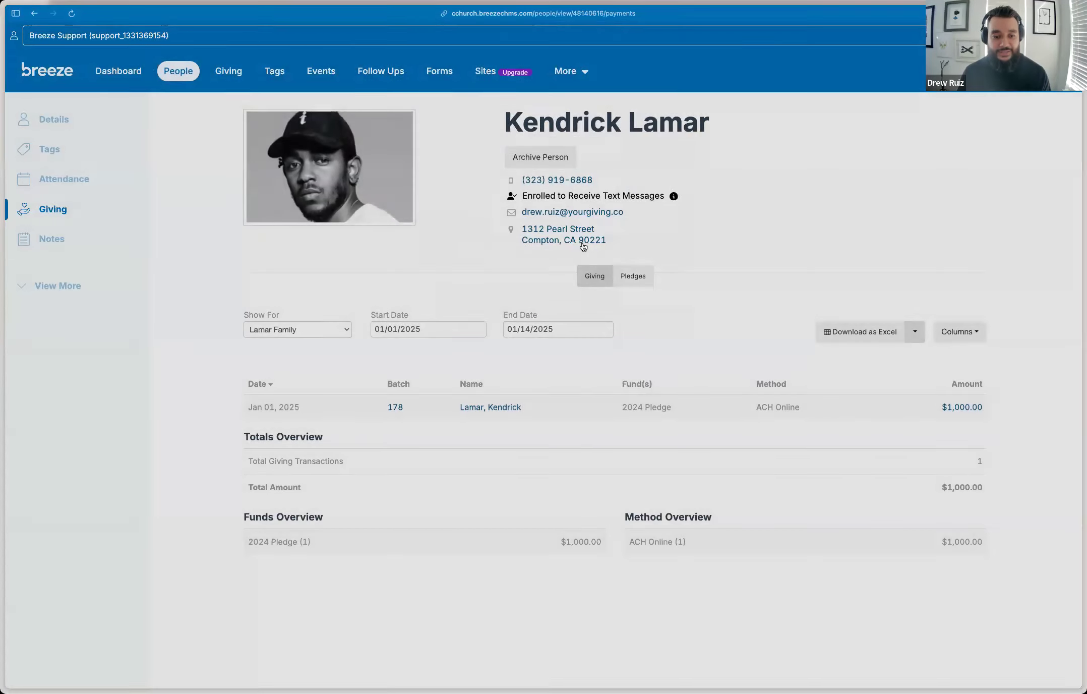
Update the donor's $5,000 pledge with the end date 01/01/2025 and the 2024 Pledge fund
click(633, 273)
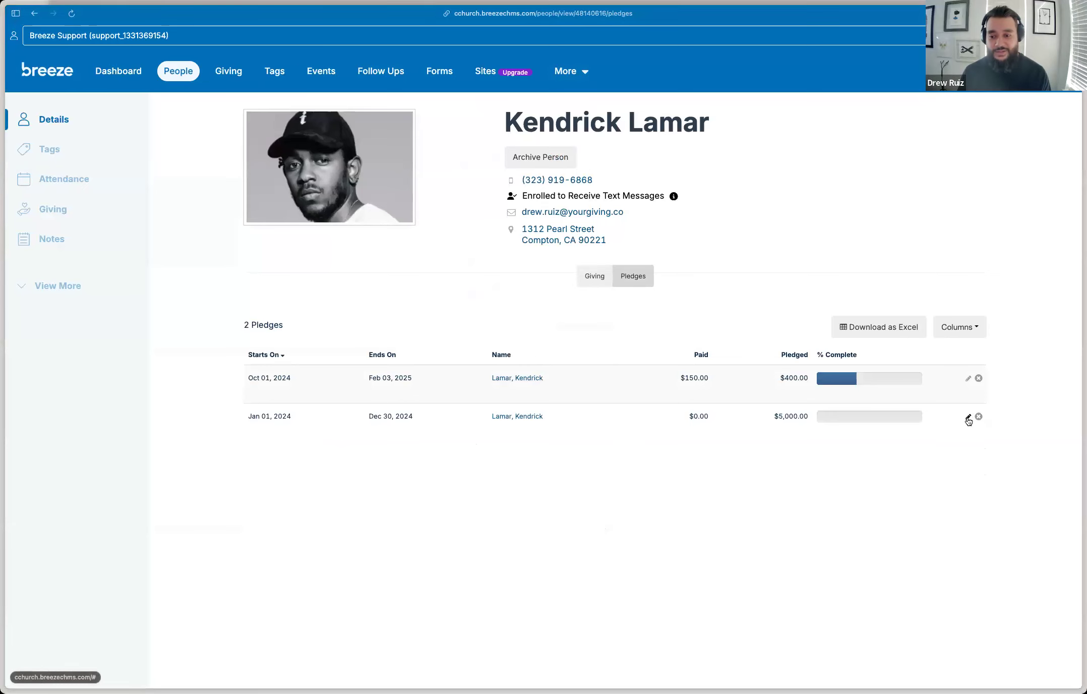
click(968, 417)
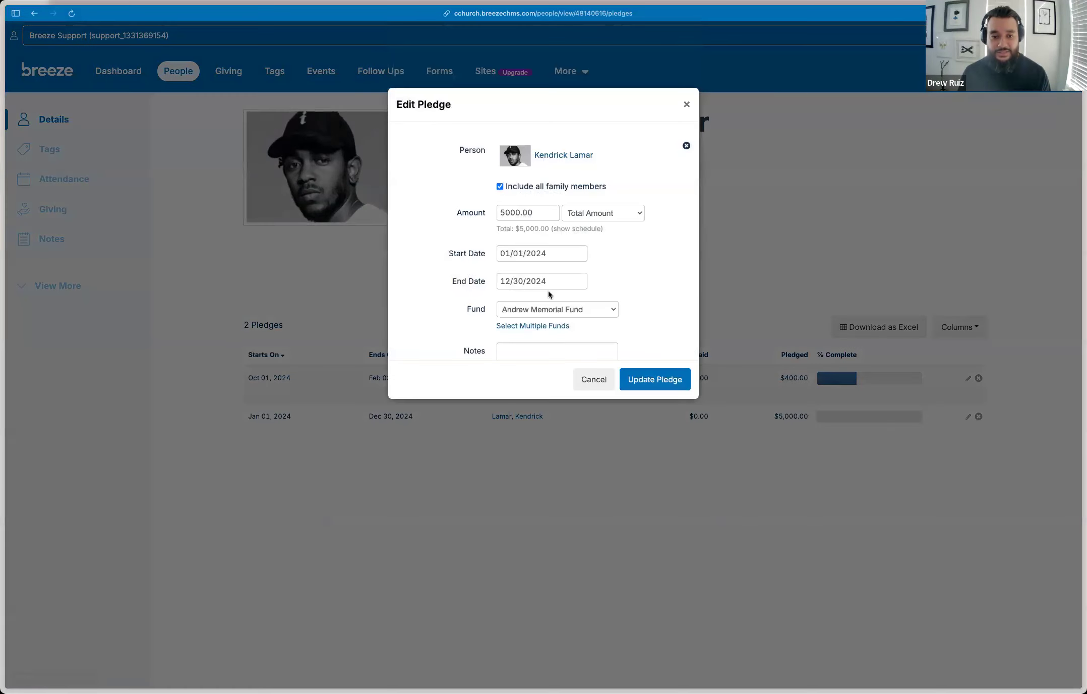
click(556, 281)
click(615, 301)
click(561, 340)
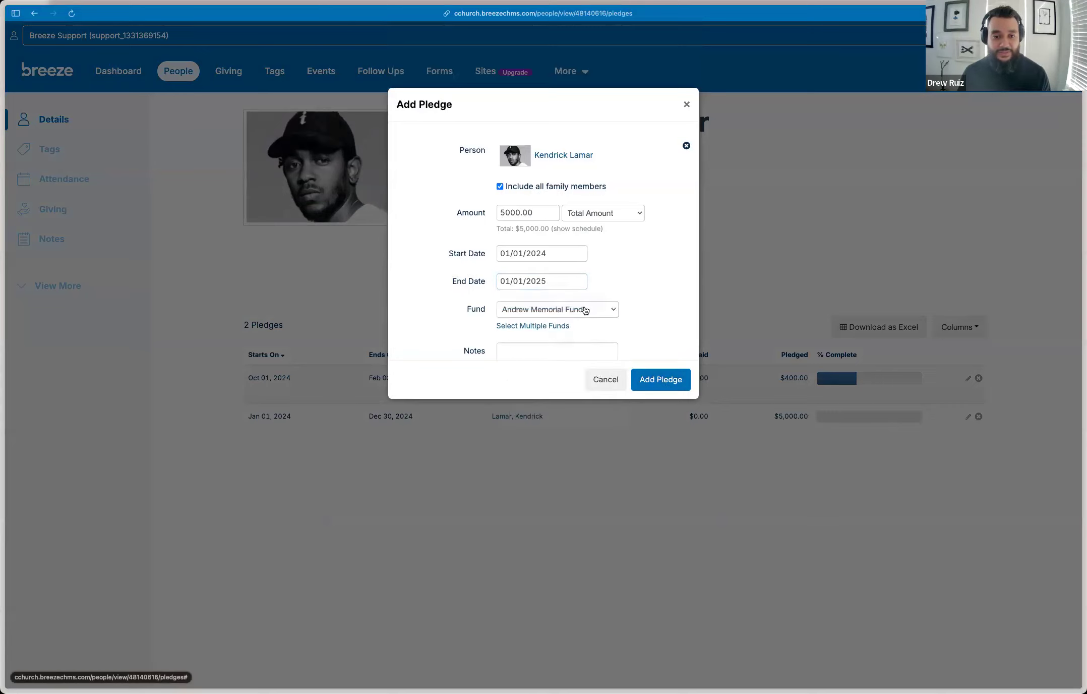
click(601, 309)
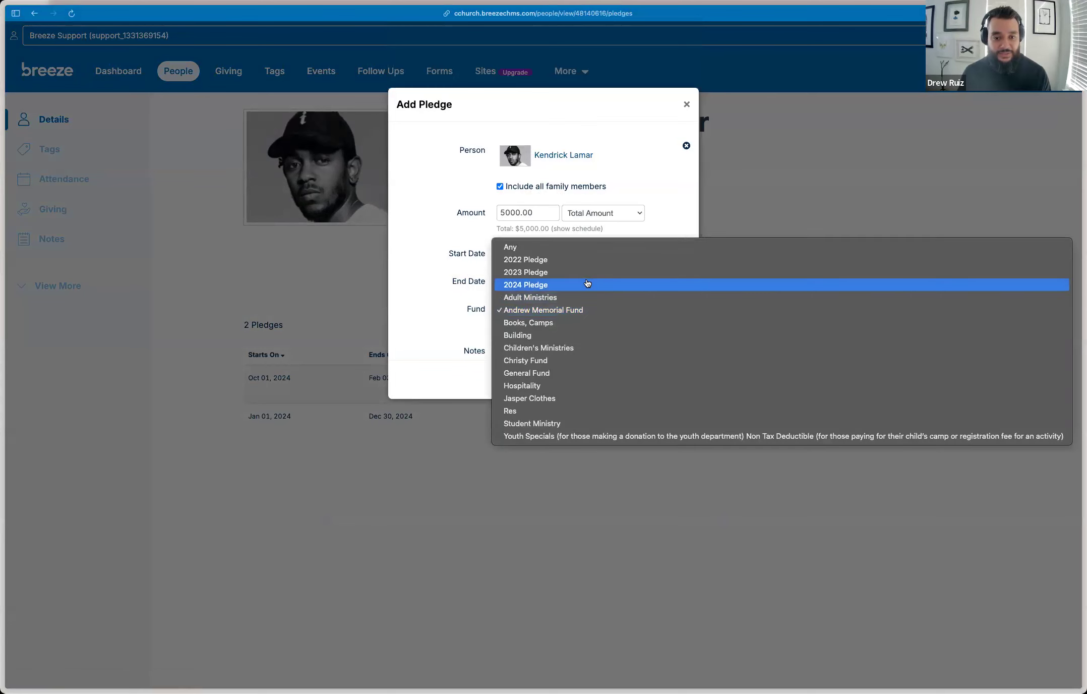
click(607, 314)
click(656, 376)
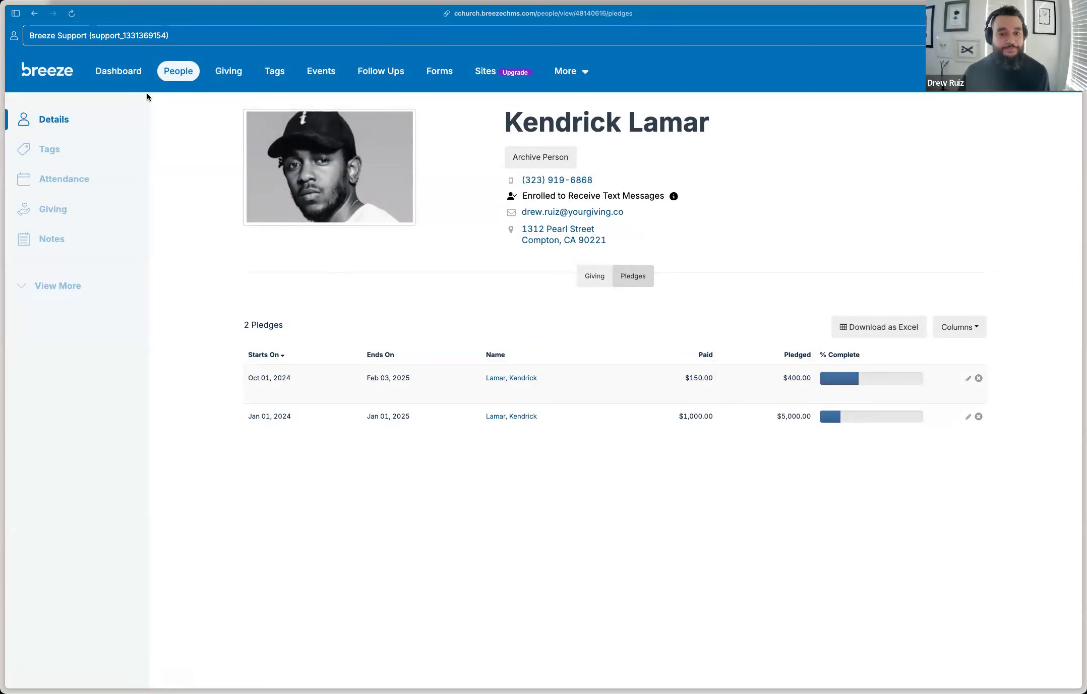
Open the settings for printing giving statements and set the start date to 01/01/2024
click(190, 74)
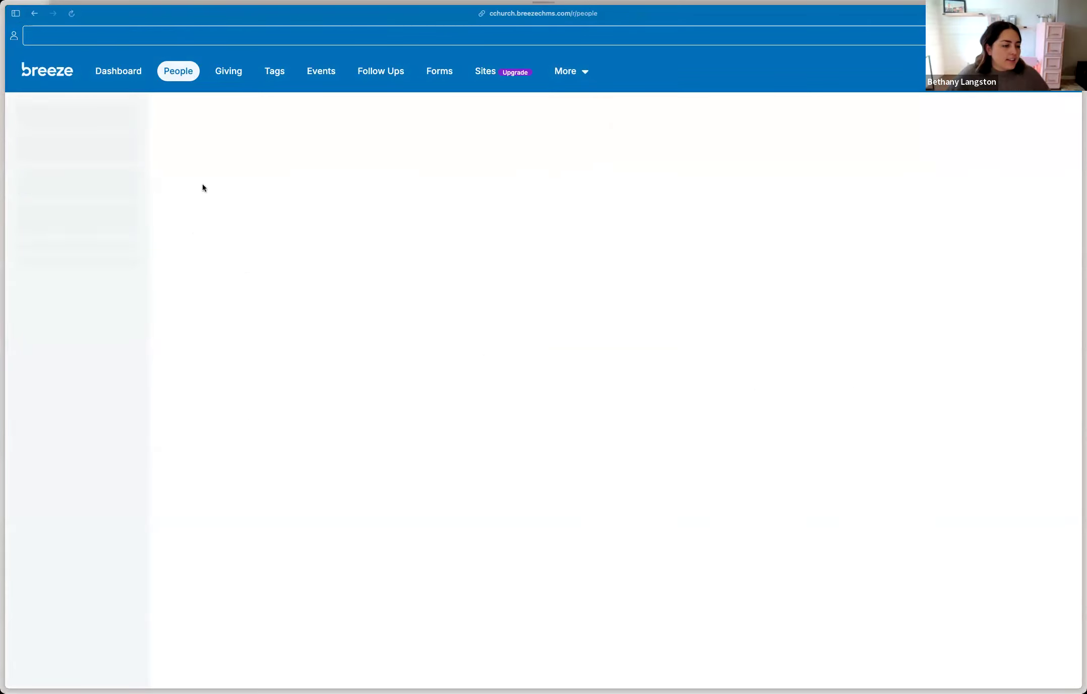
click(225, 76)
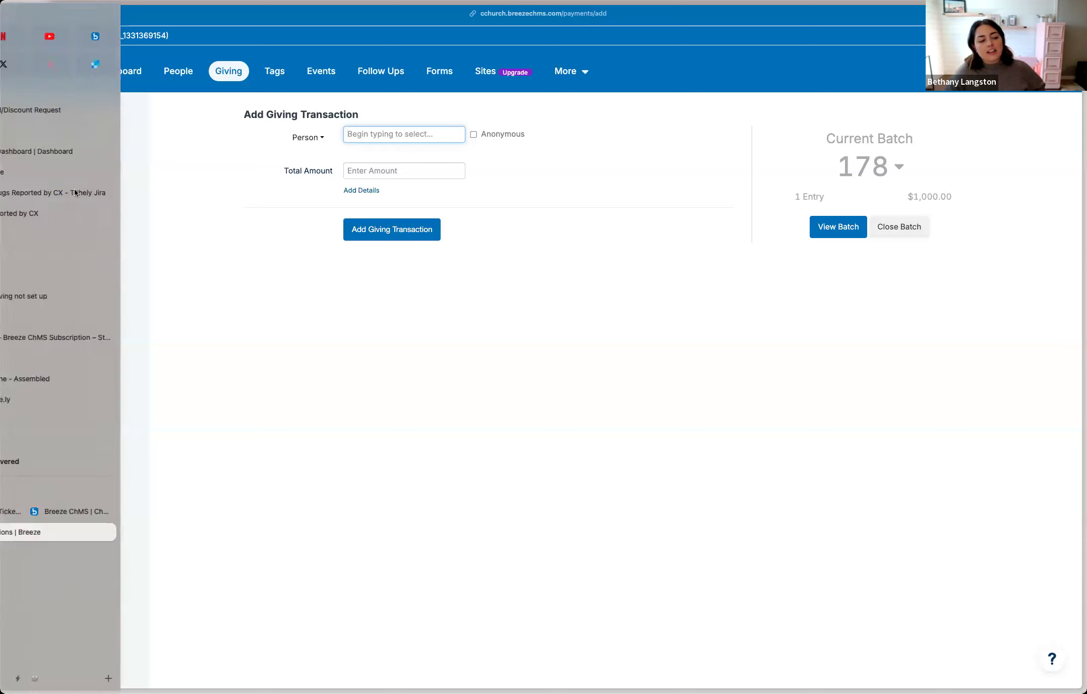
click(505, 24)
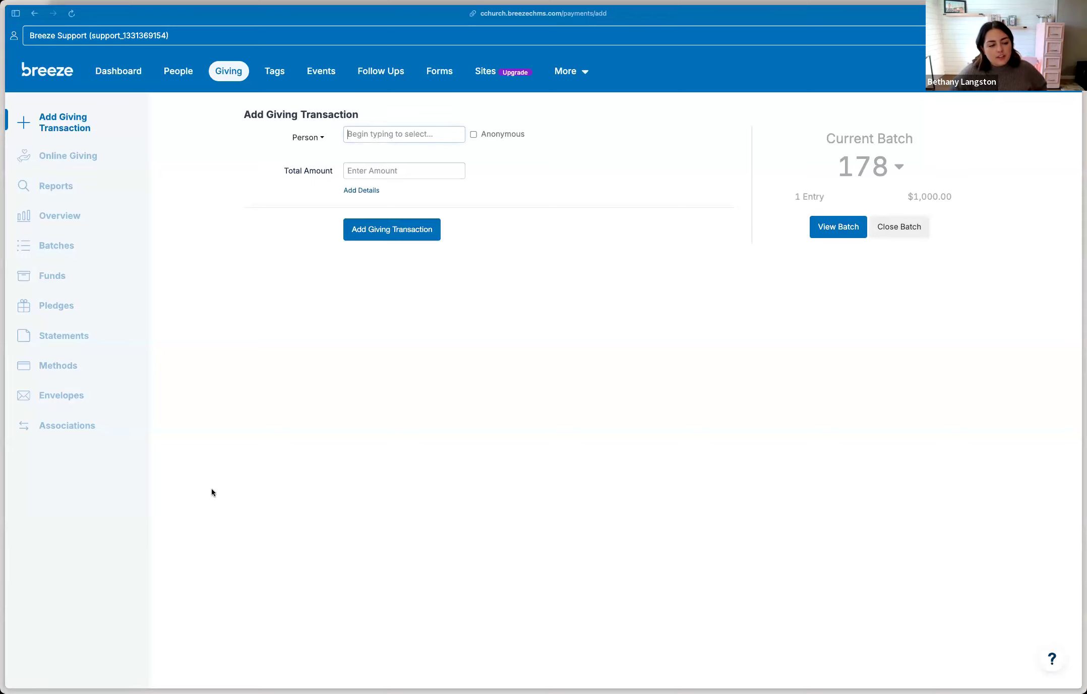
click(52, 339)
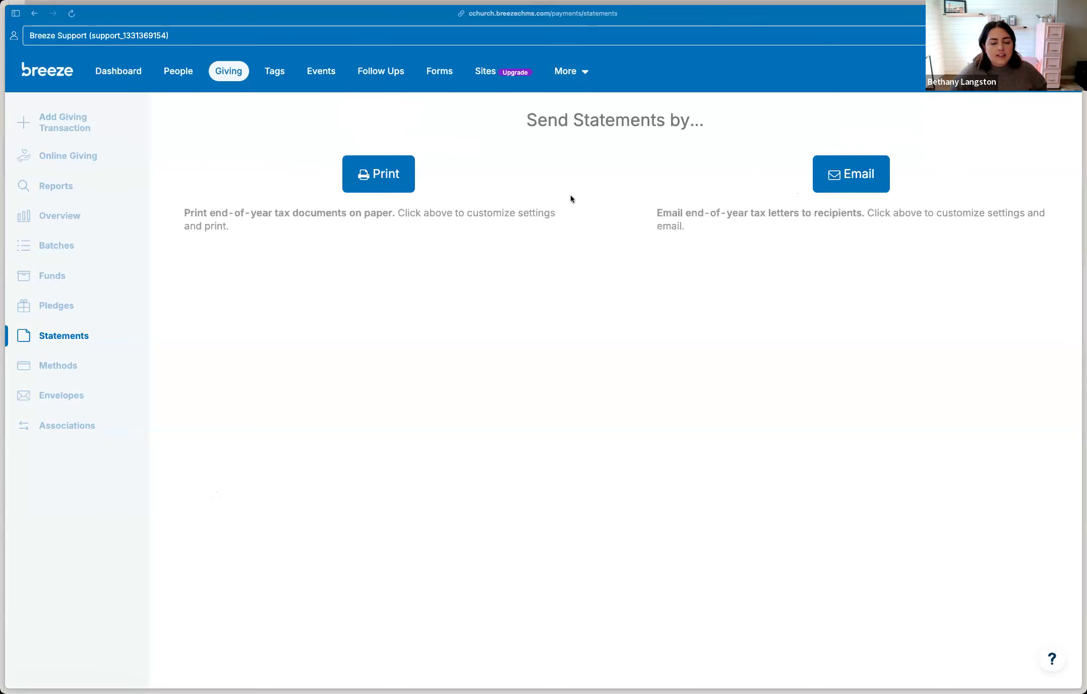
click(388, 179)
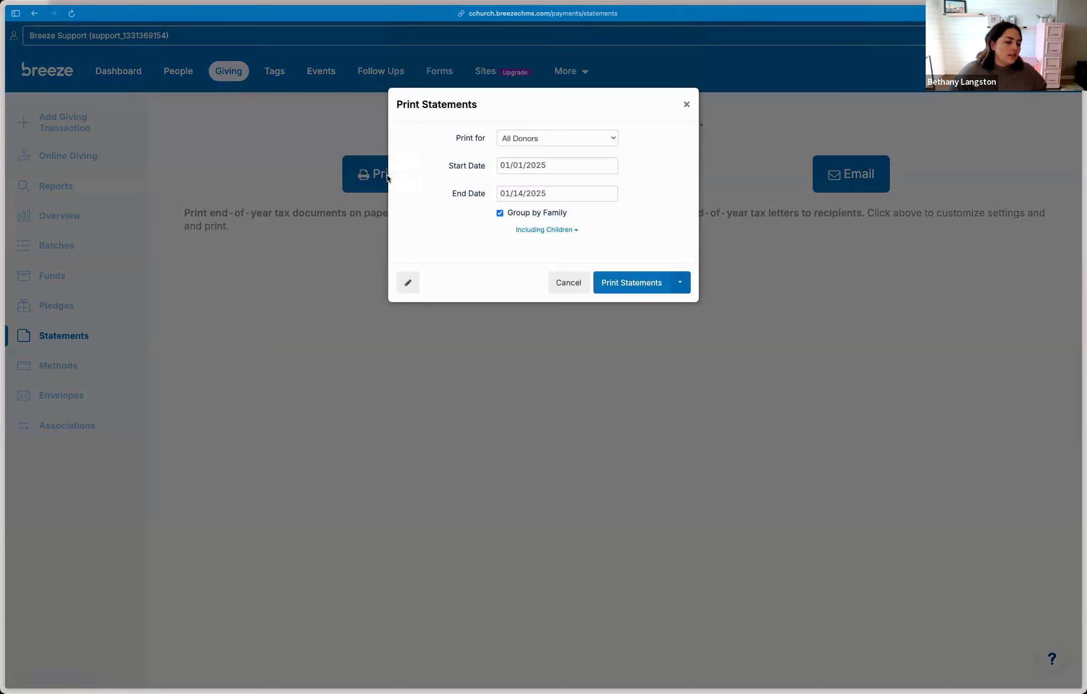
click(574, 166)
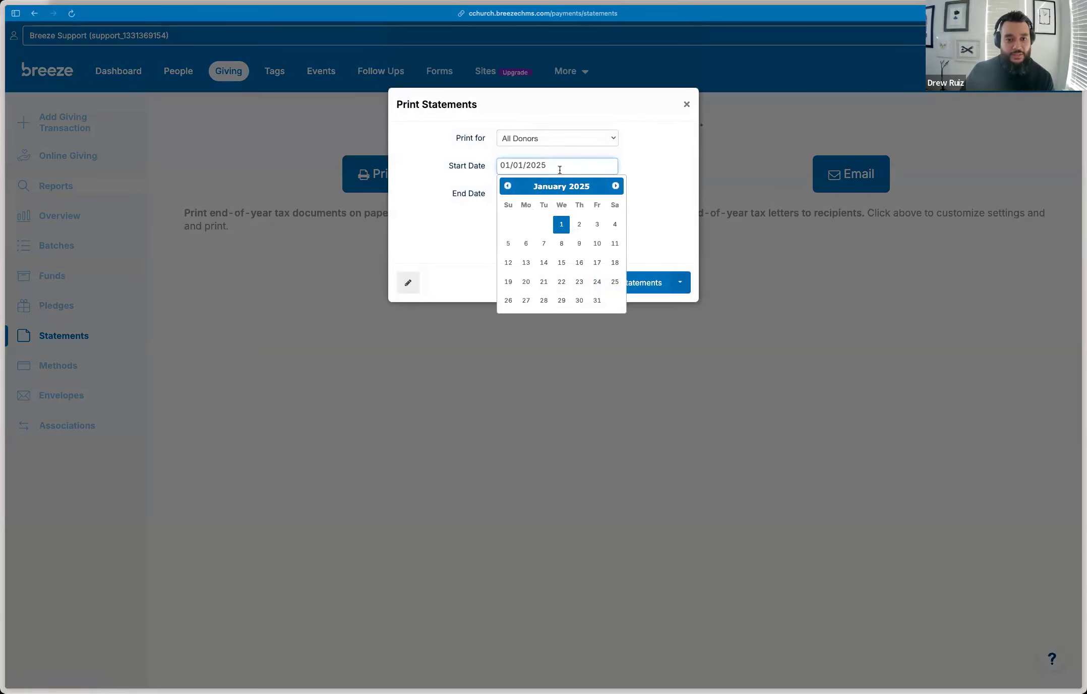
key(BackSpace)
text(4)
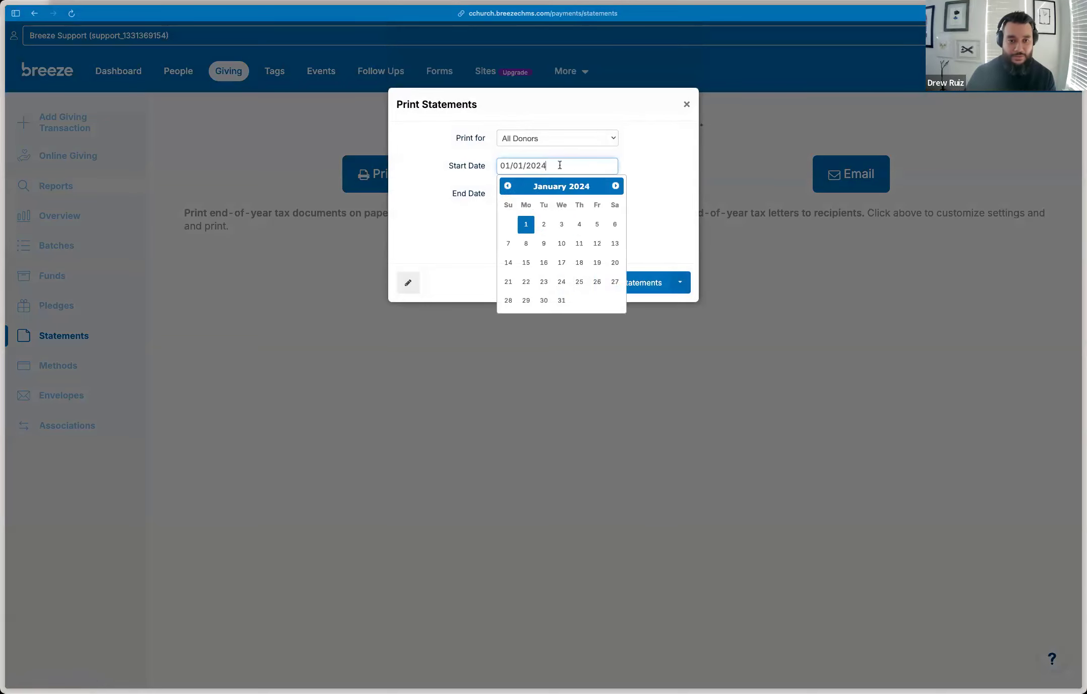
click(456, 230)
Look over the mail merge fields in the statement editor and replace the layout with The Kitchen Sink template
click(410, 283)
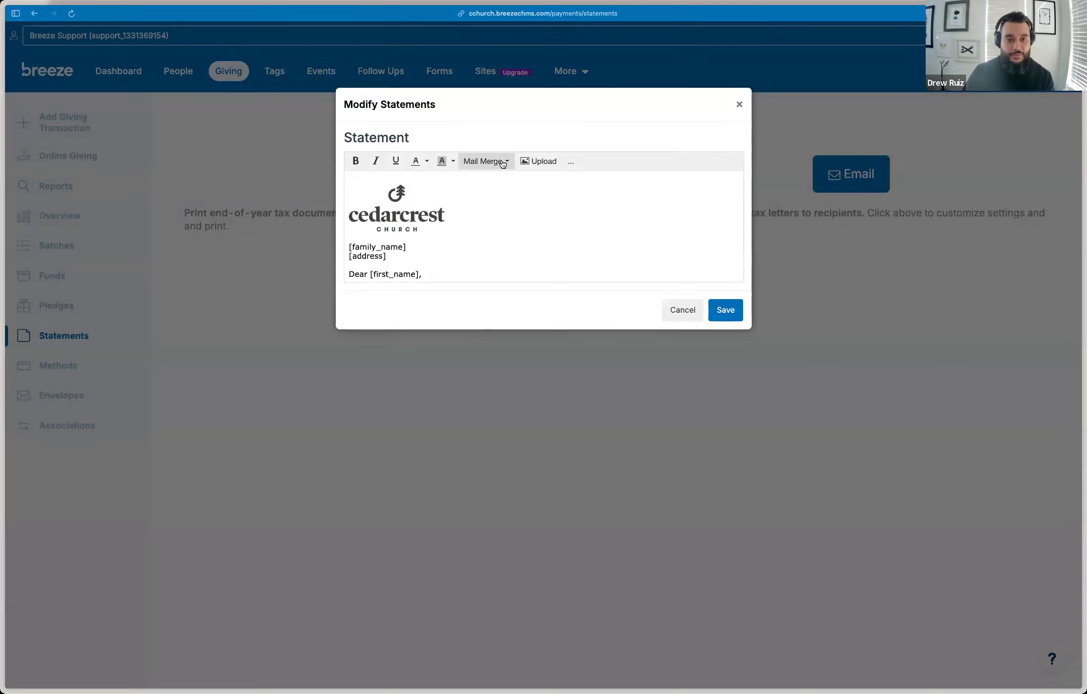
click(503, 162)
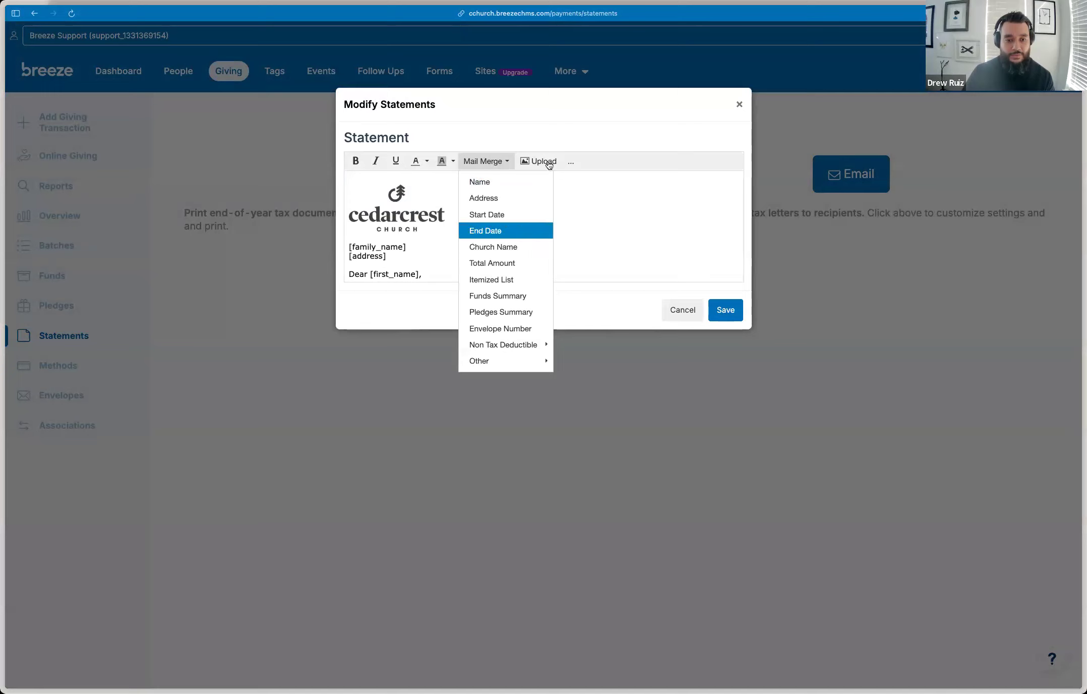
click(571, 162)
click(454, 179)
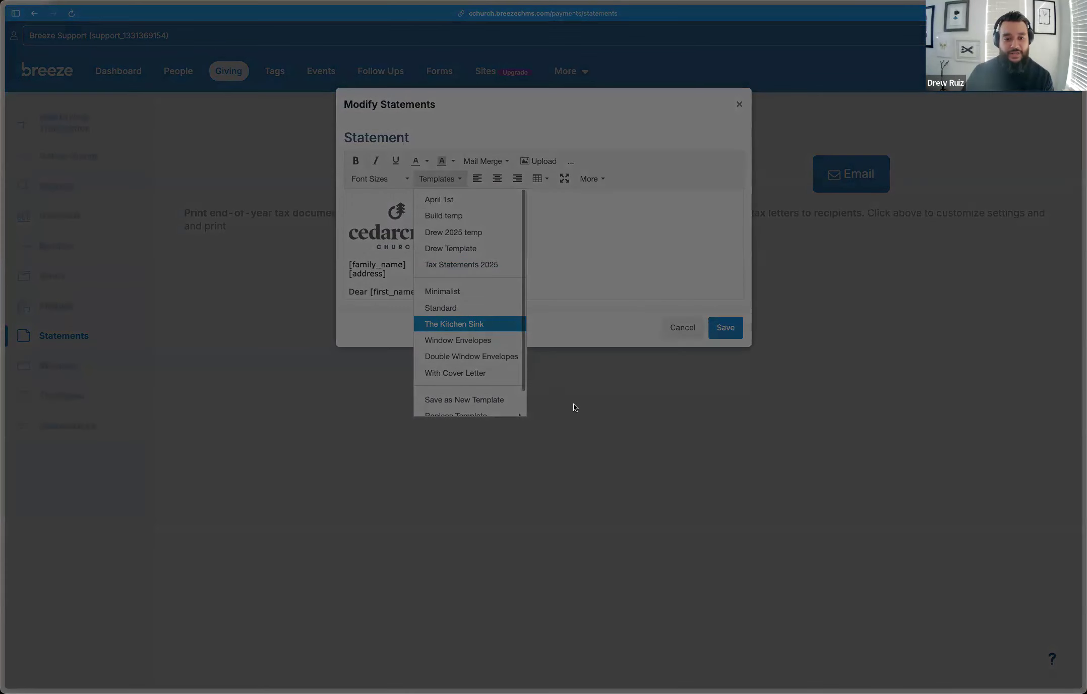
click(573, 398)
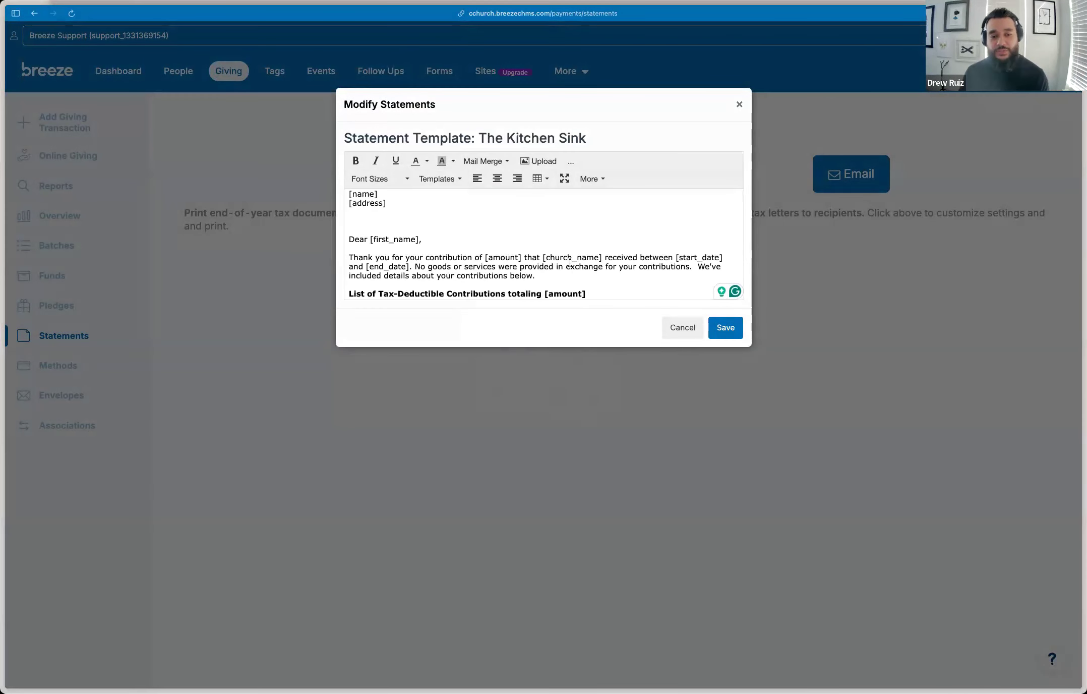
Review the template's contribution, fund, pledge and nondeductible sections, and save the statement
scroll(404, 245, down, 1)
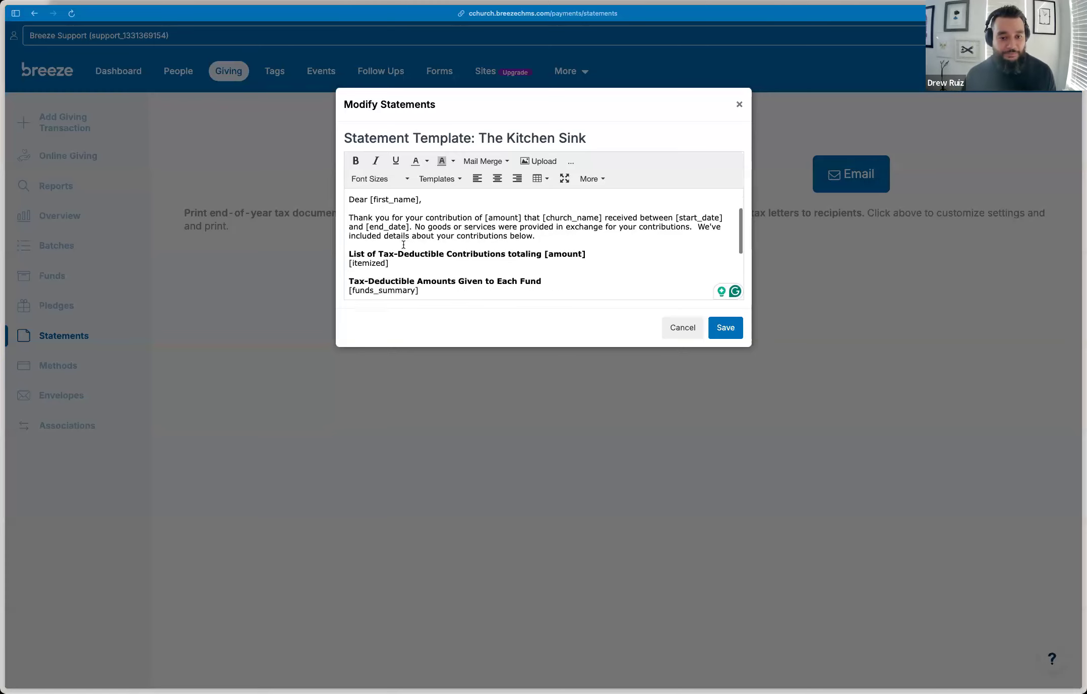
scroll(438, 263, down, 1)
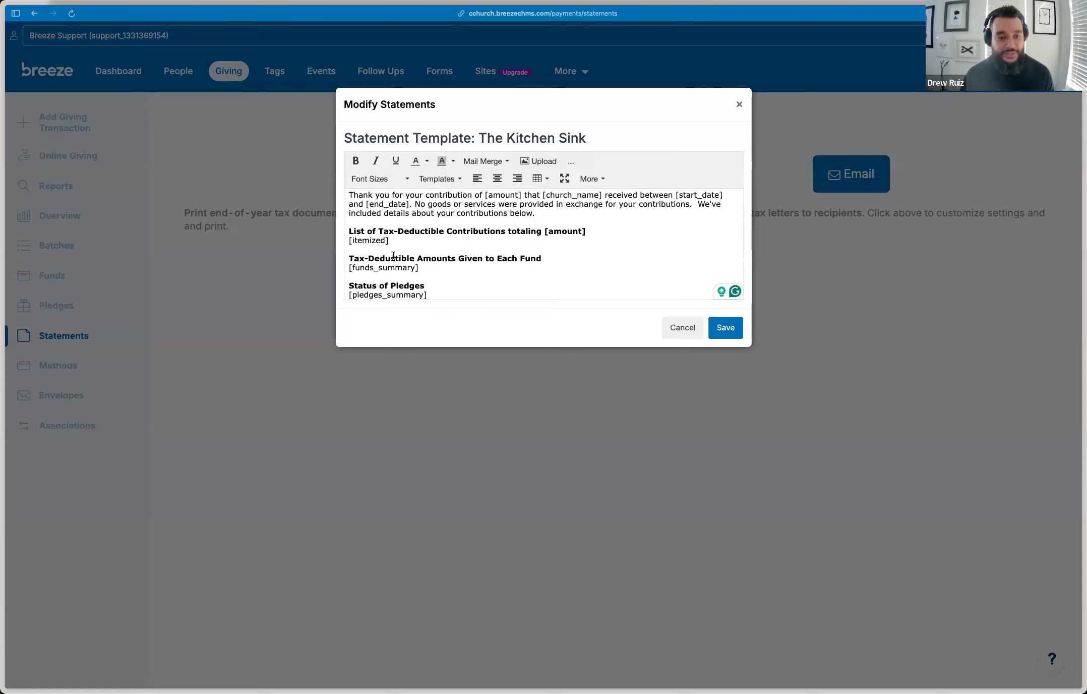
scroll(393, 255, down, 1)
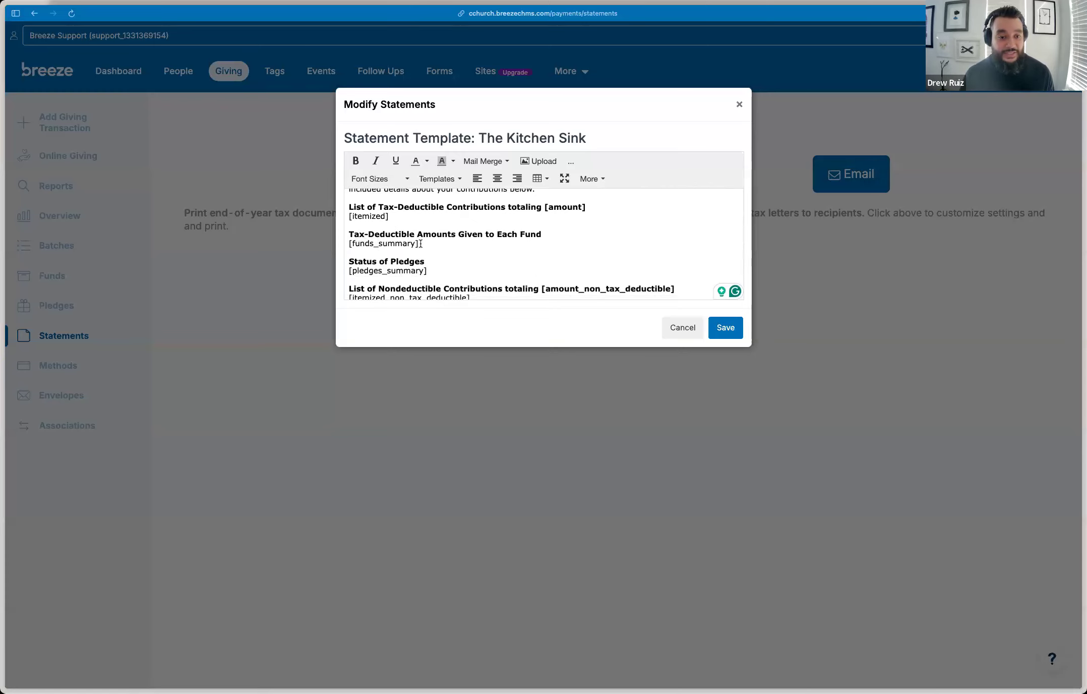
scroll(421, 244, down, 2)
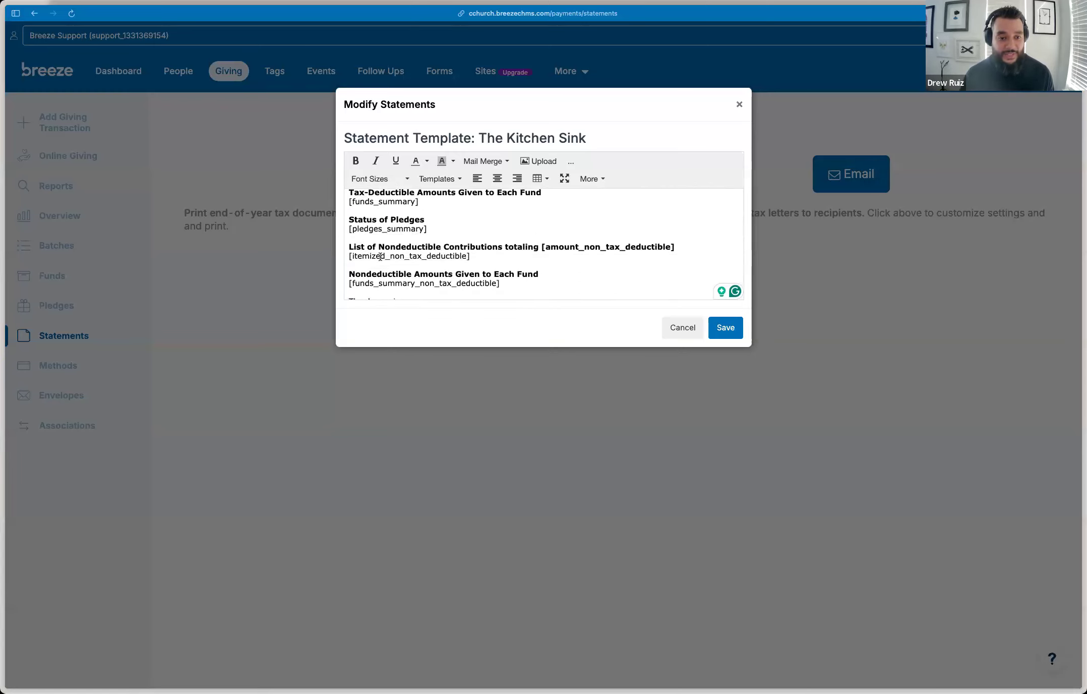
scroll(380, 257, down, 1)
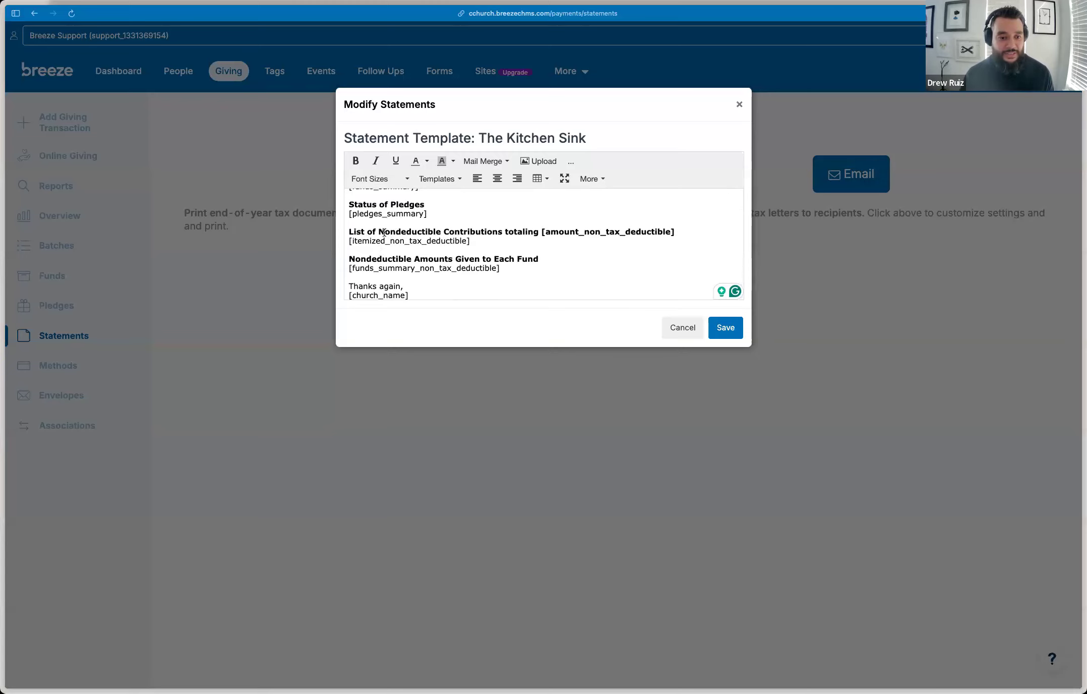
click(716, 334)
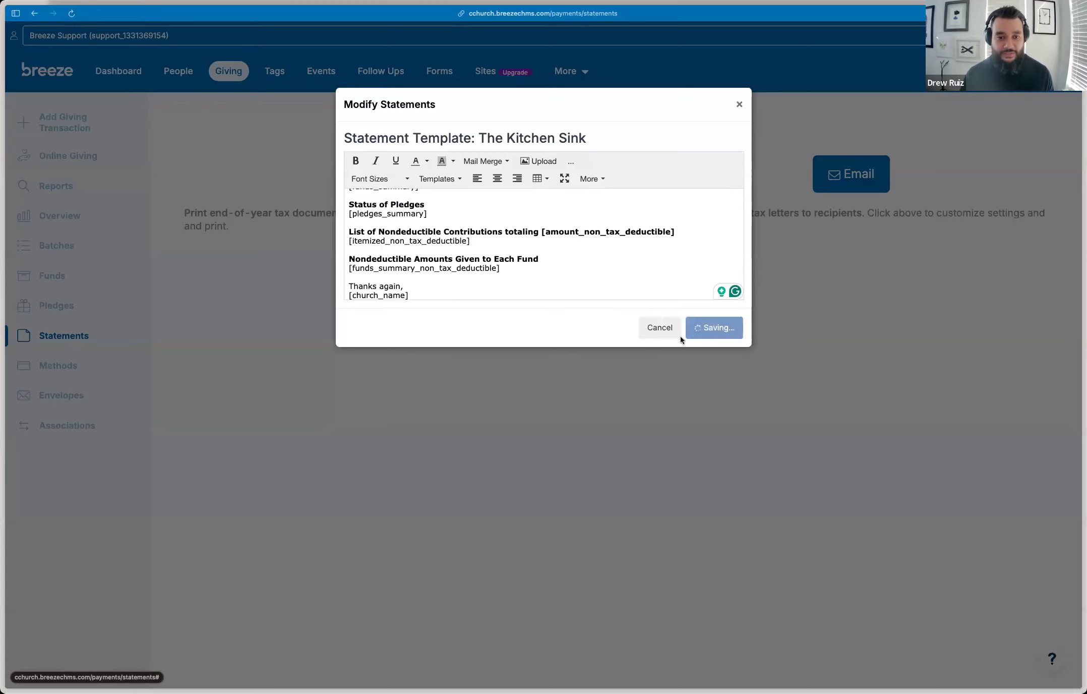
click(402, 178)
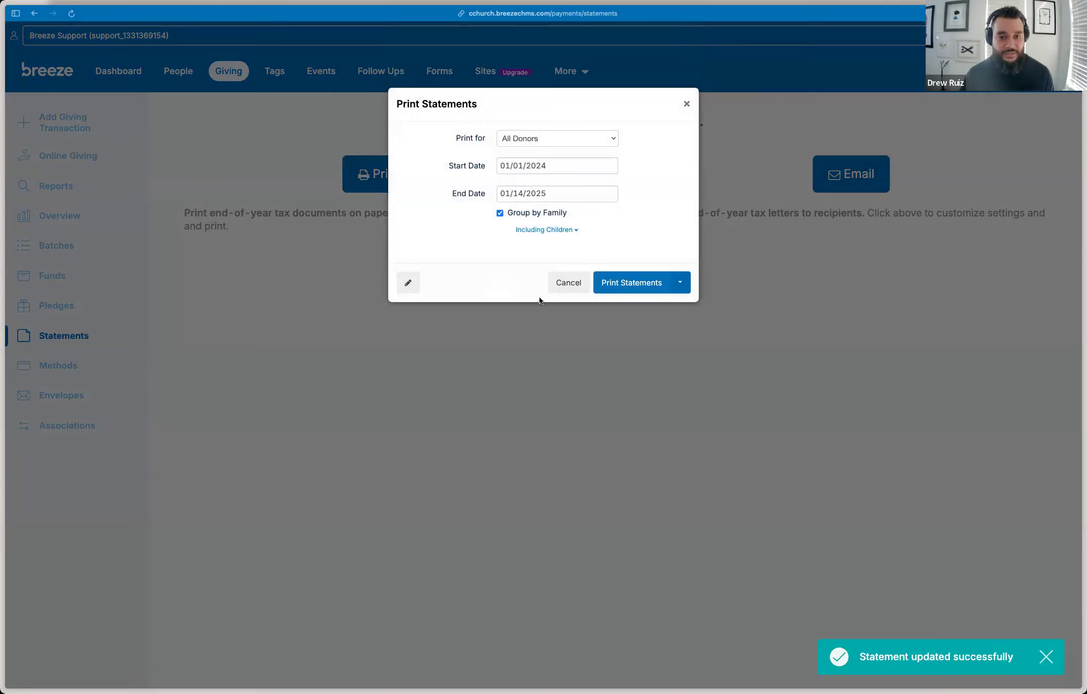
Generate the printable statements for all donors and examine their itemized contributions, fund totals and pledge status
click(628, 282)
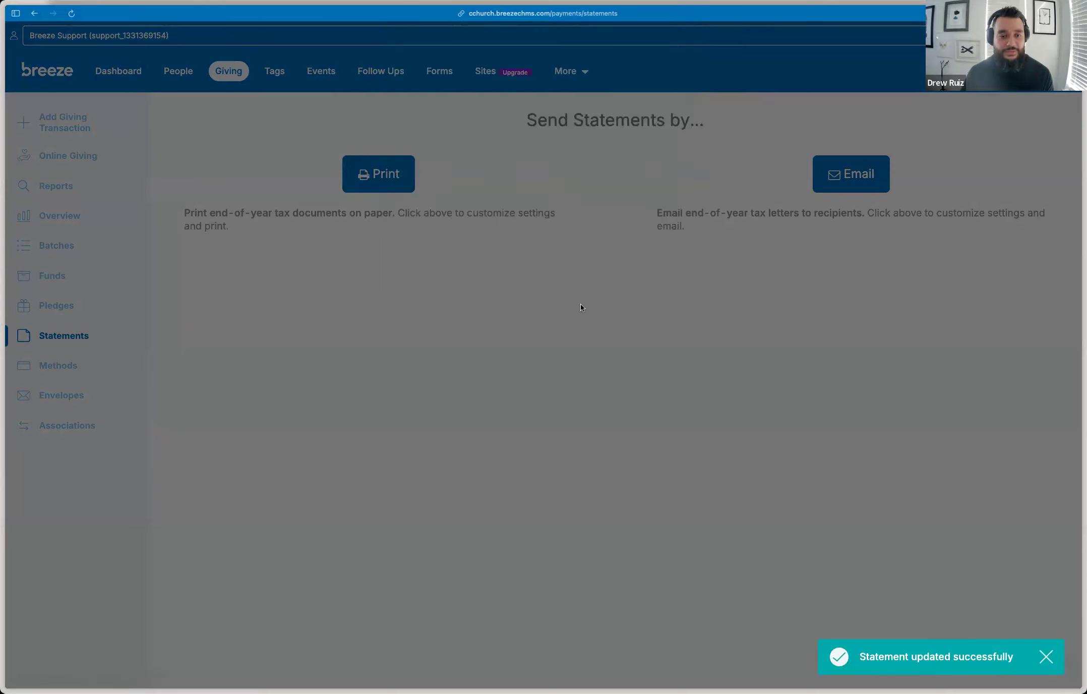
scroll(649, 414, down, 10)
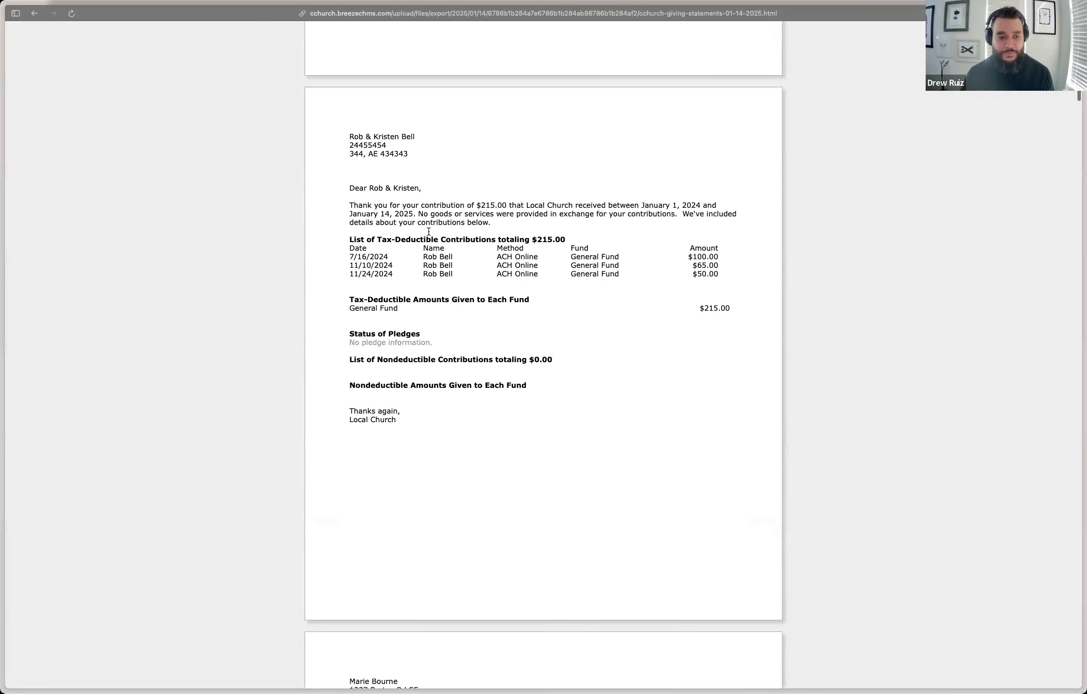
scroll(421, 322, down, 8)
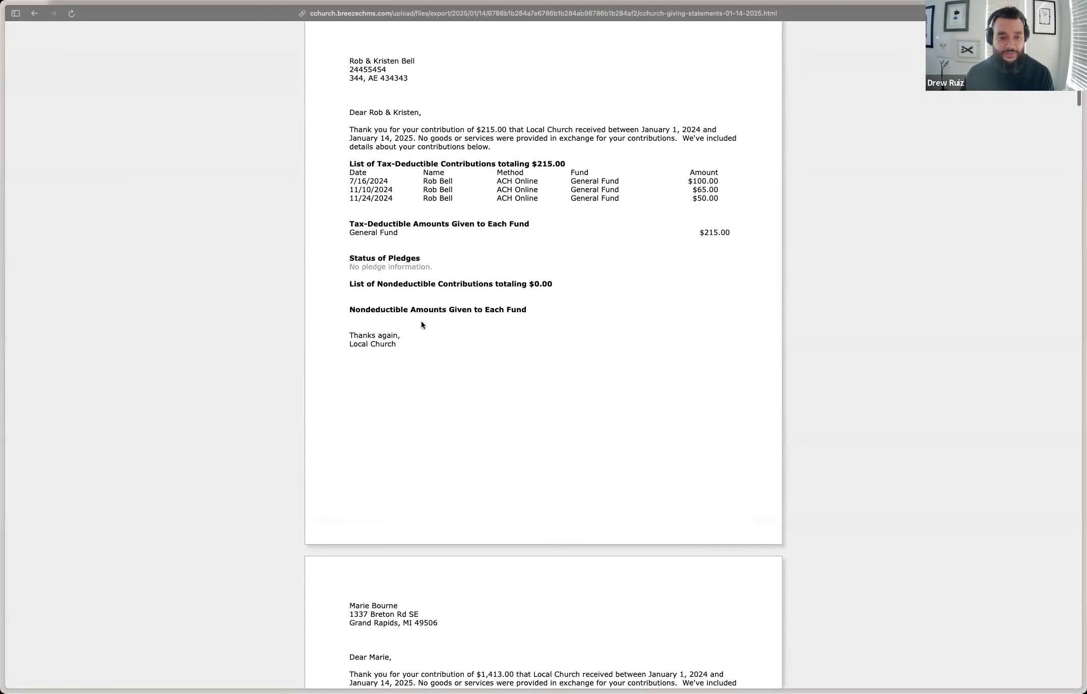
scroll(423, 323, down, 2)
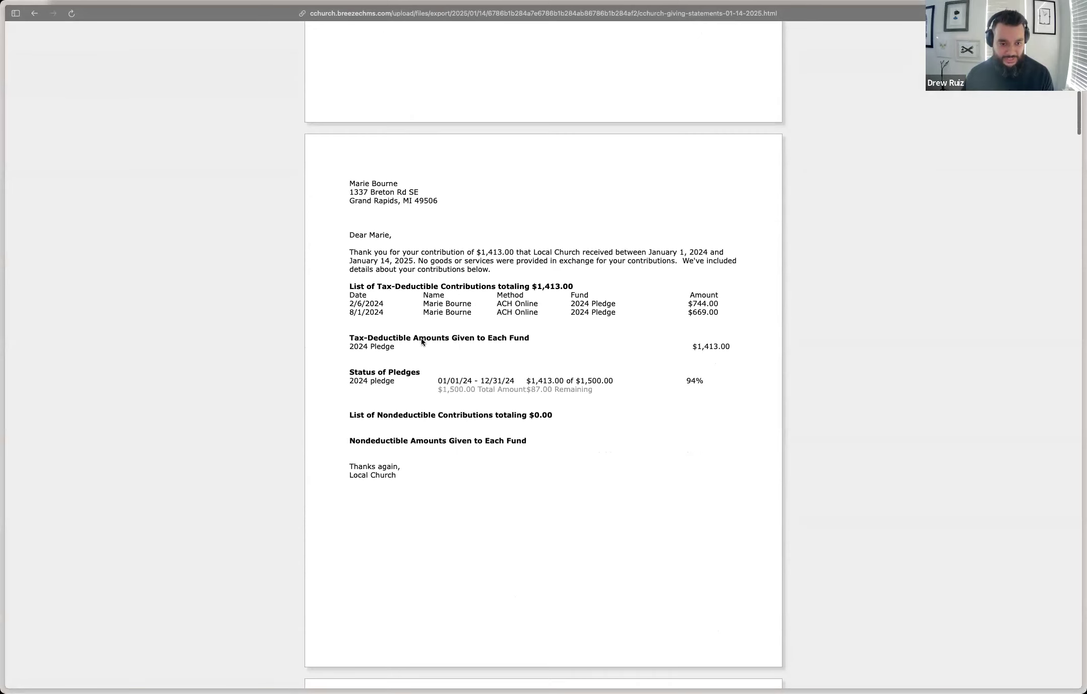
Compare the pledge status, fund totals and contributions across the individual donor statements, and return to the print and email statement options
drag(435, 378, 627, 401)
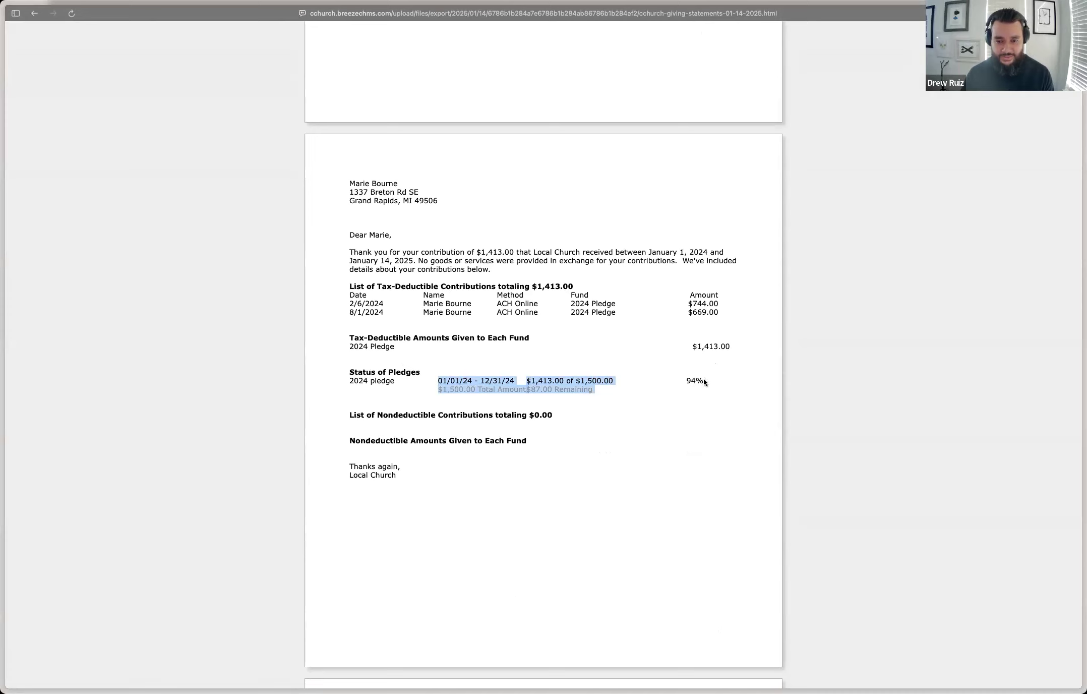
scroll(680, 380, down, 1)
click(680, 381)
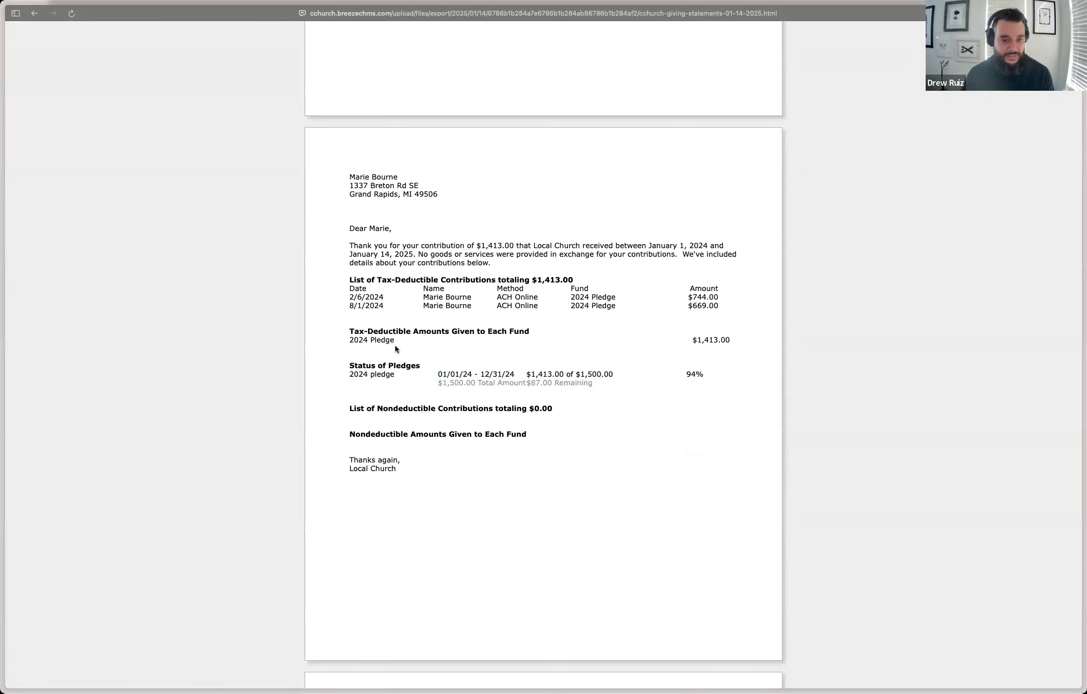
scroll(414, 363, down, 10)
scroll(414, 365, down, 3)
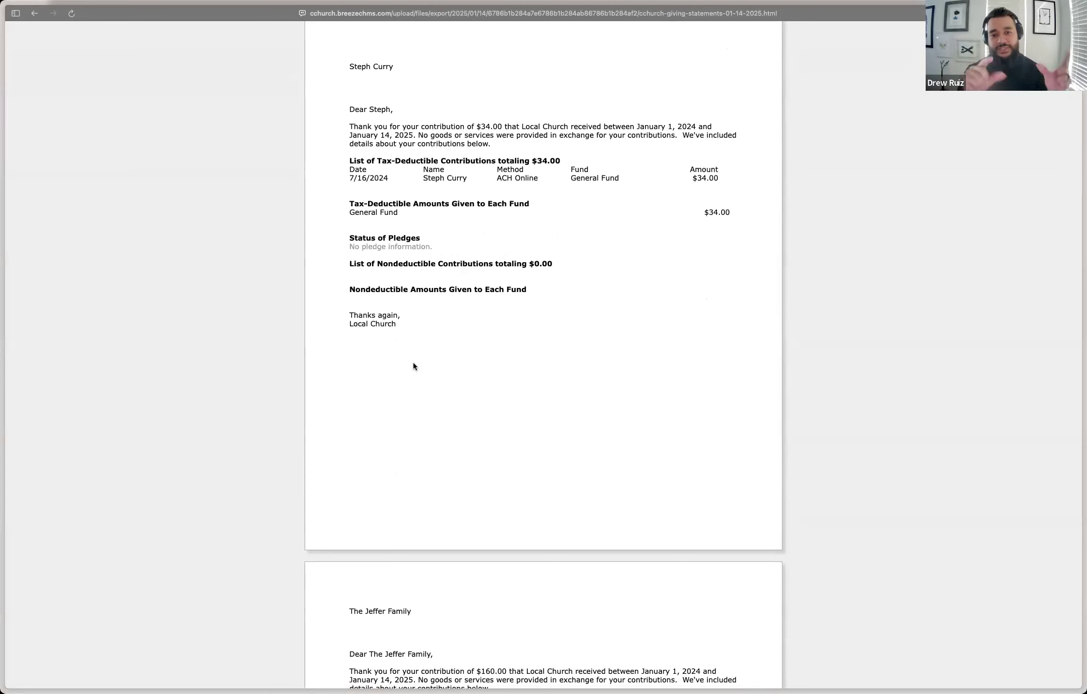
scroll(415, 363, down, 5)
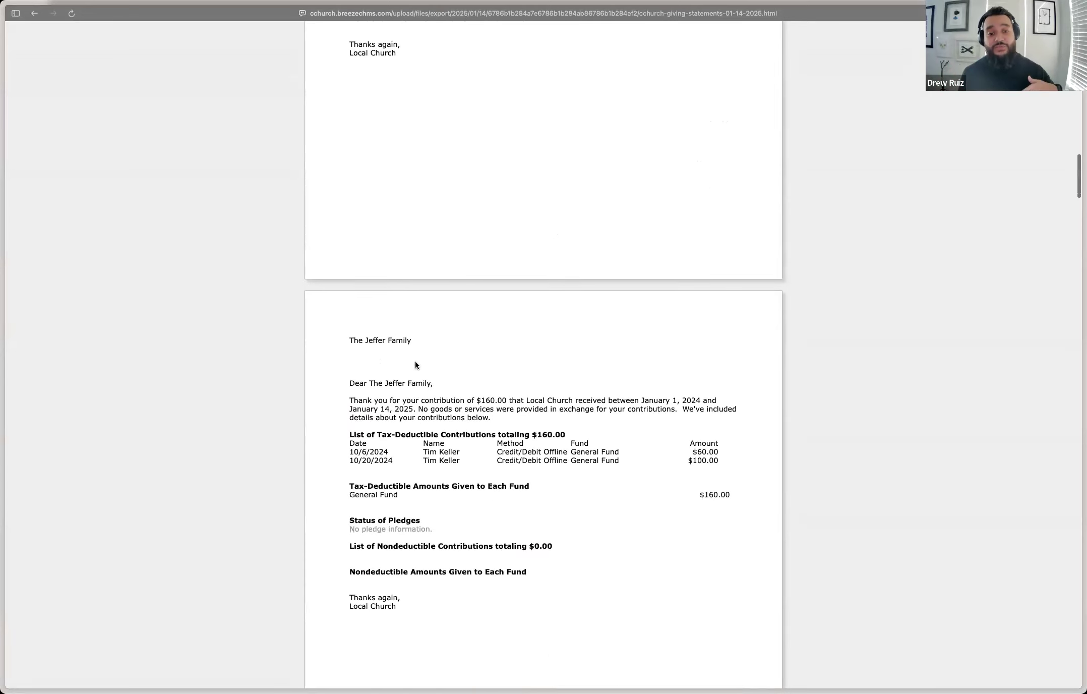
scroll(416, 364, down, 2)
scroll(415, 361, down, 1)
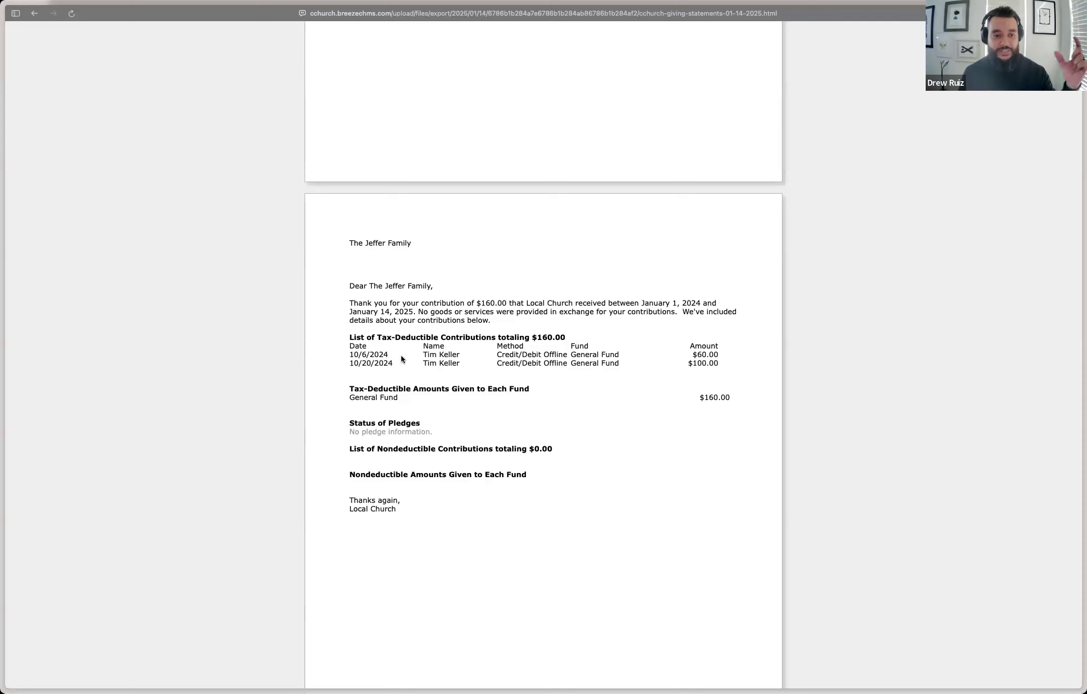
scroll(119, 72, down, 2)
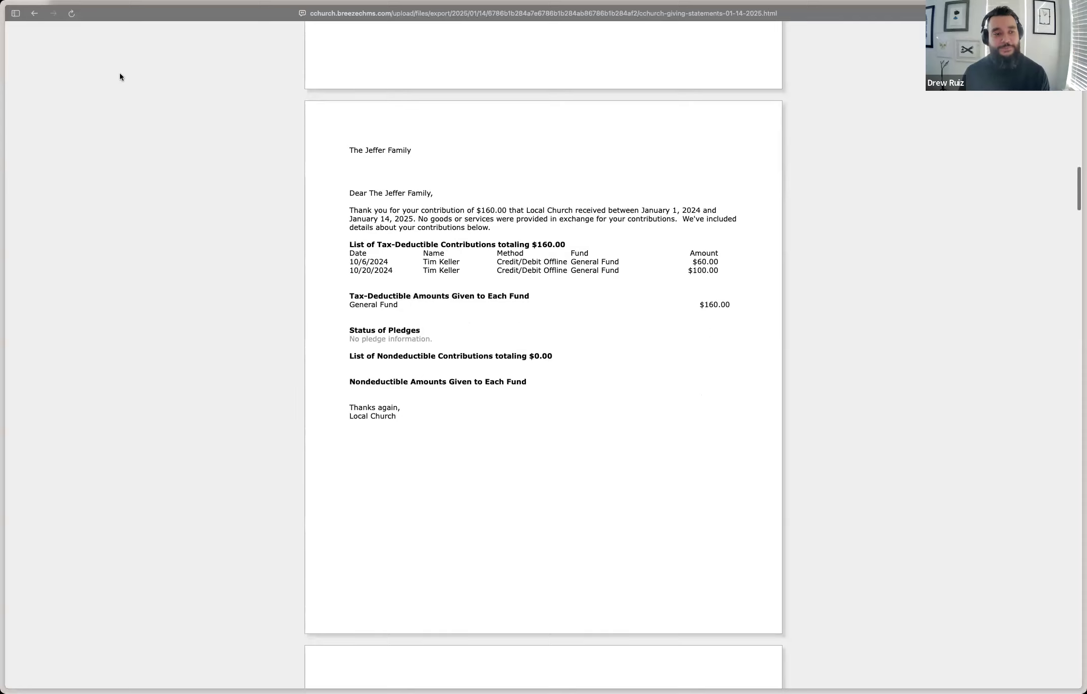
click(36, 11)
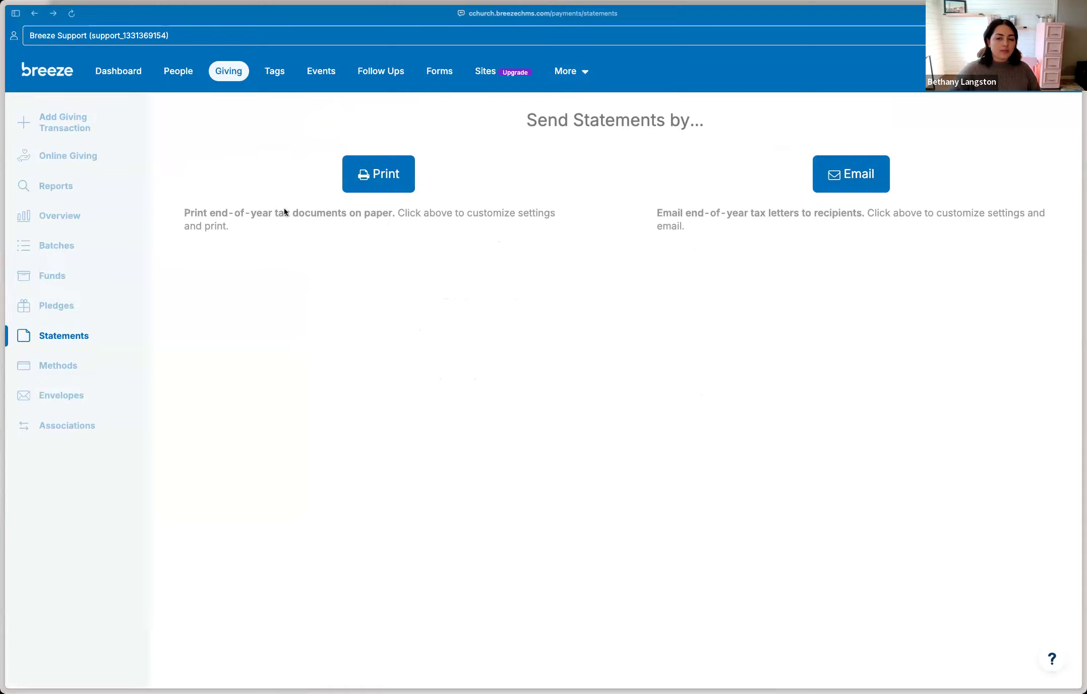
scroll(284, 209, down, 1)
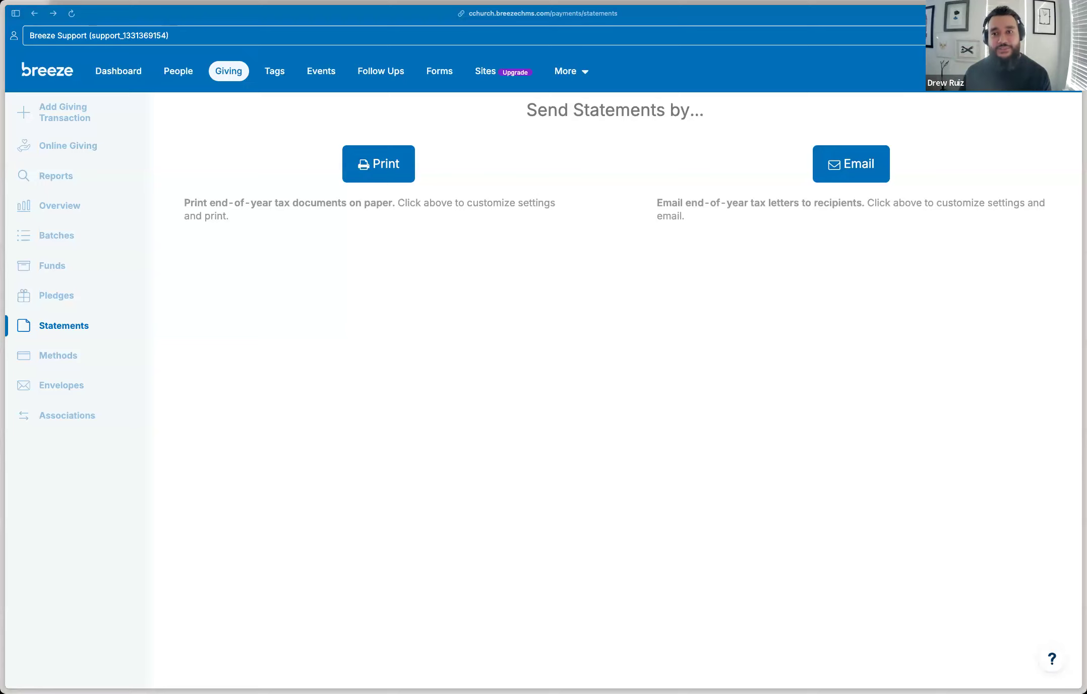
Open the account's activity history and show the record of sent emails
click(1013, 70)
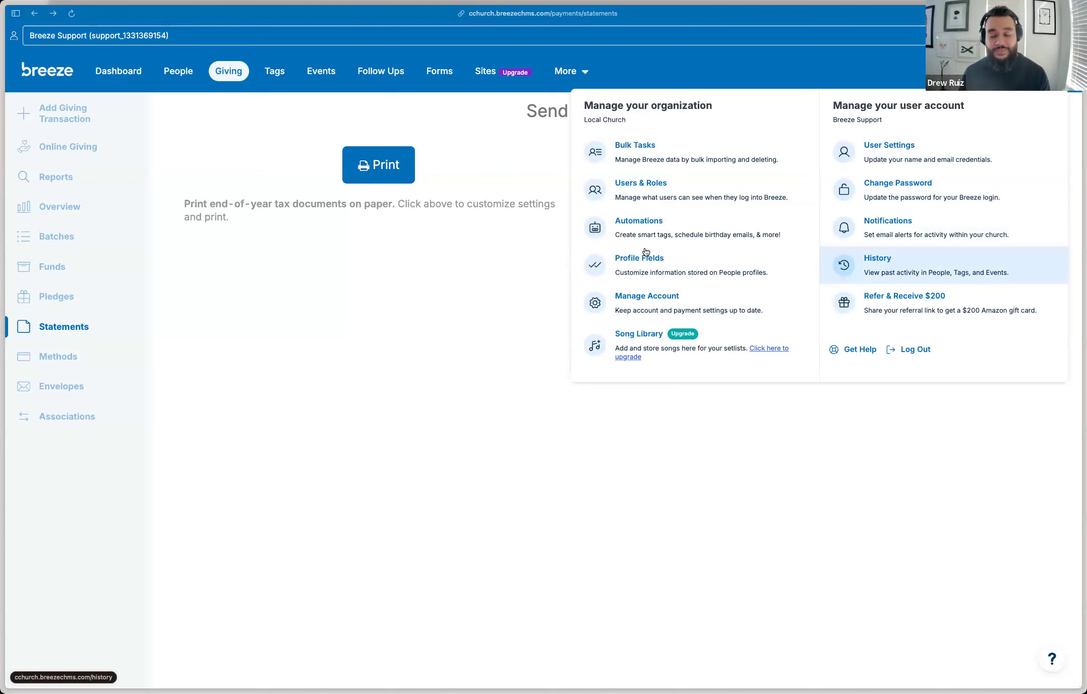
click(507, 235)
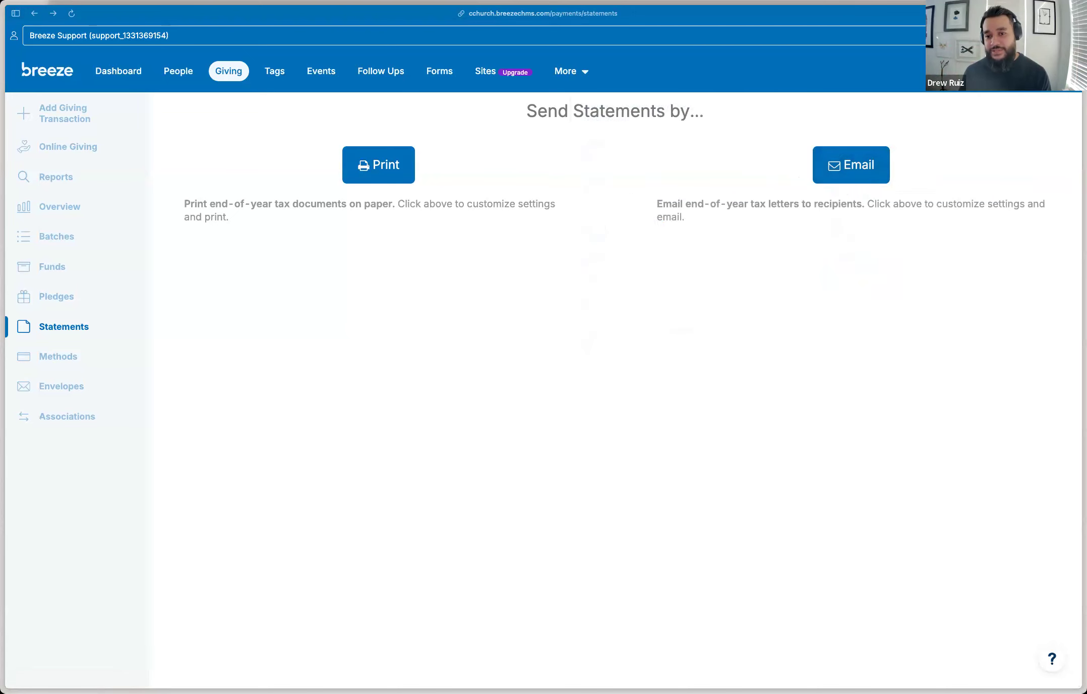
click(1035, 71)
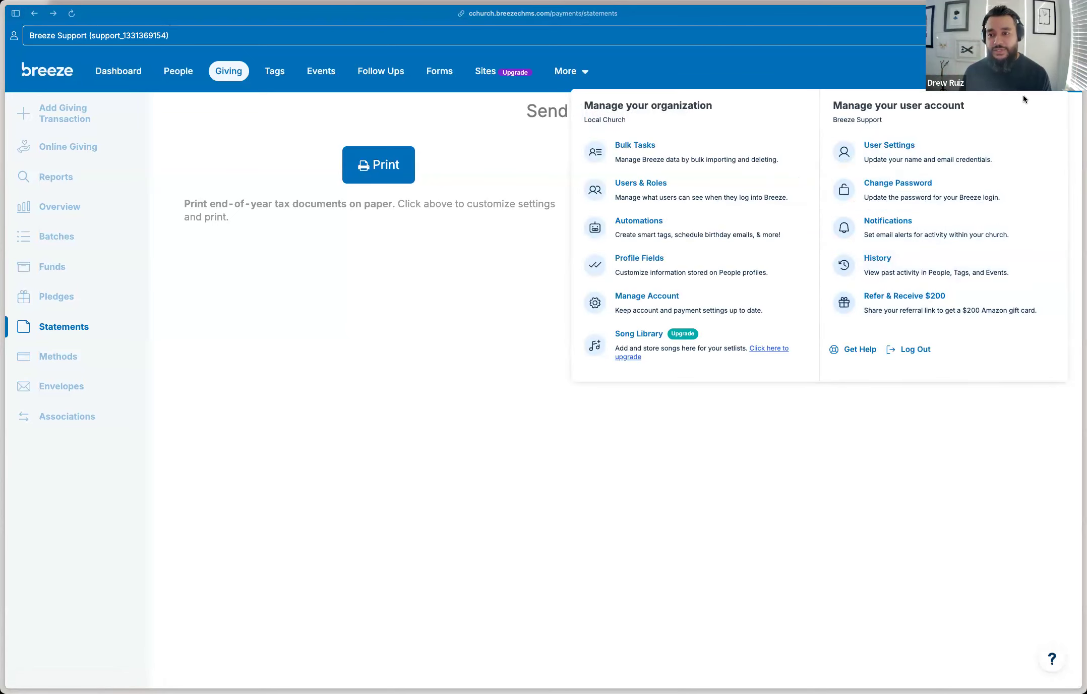
click(880, 266)
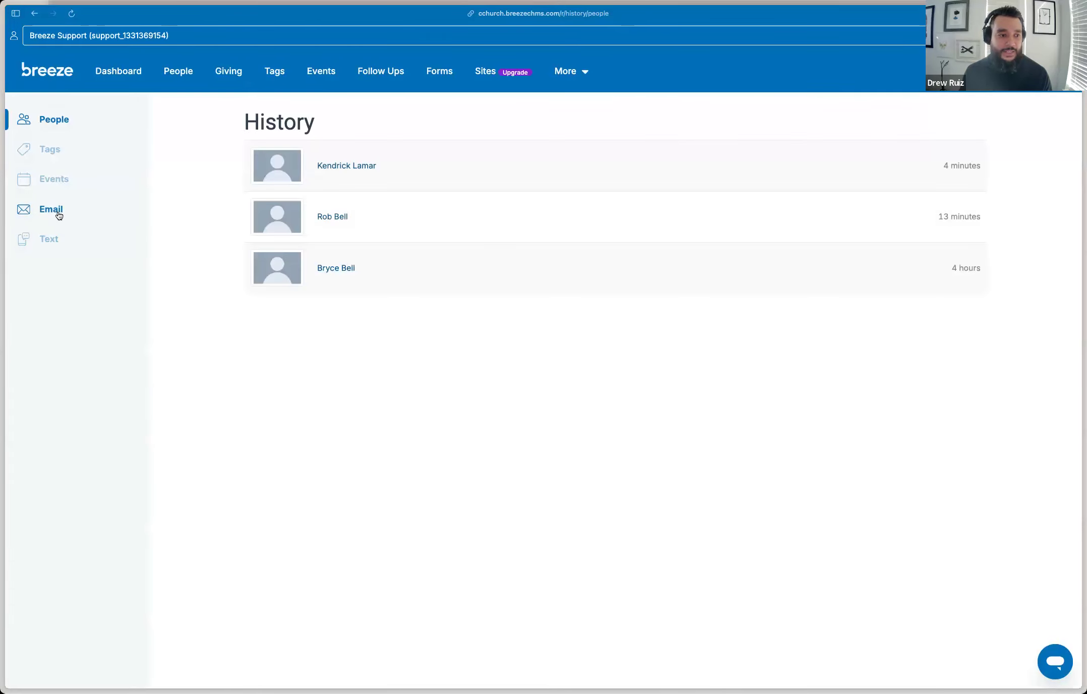
click(57, 214)
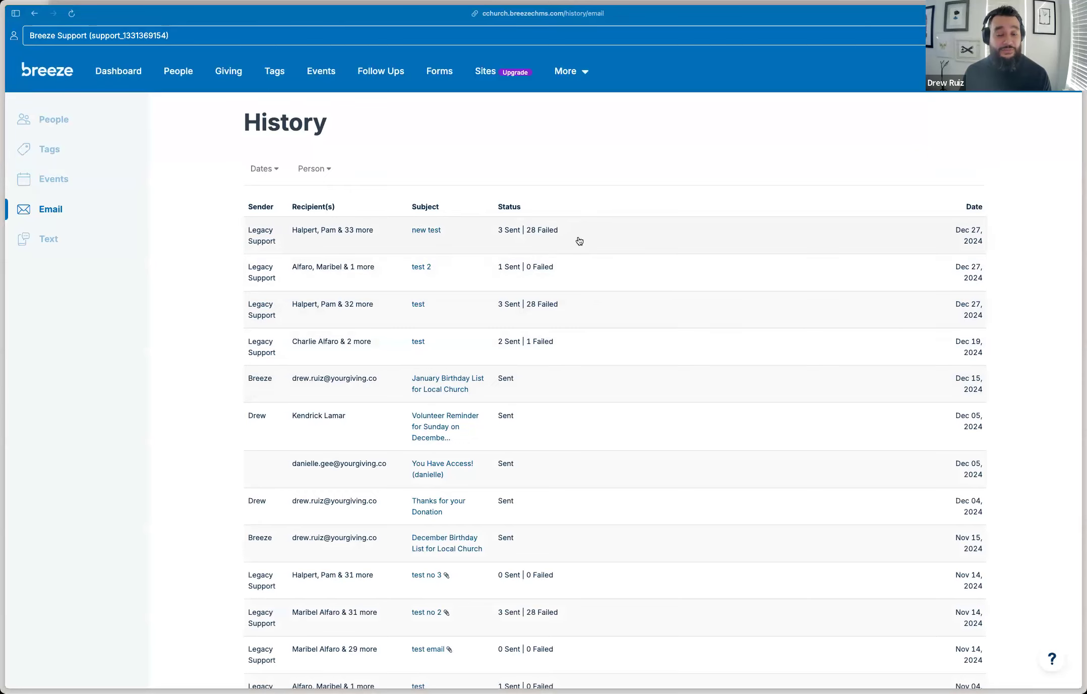
Review the message, delivered recipients and failure reasons of the most recent "new test" email, and return to the email list
click(579, 241)
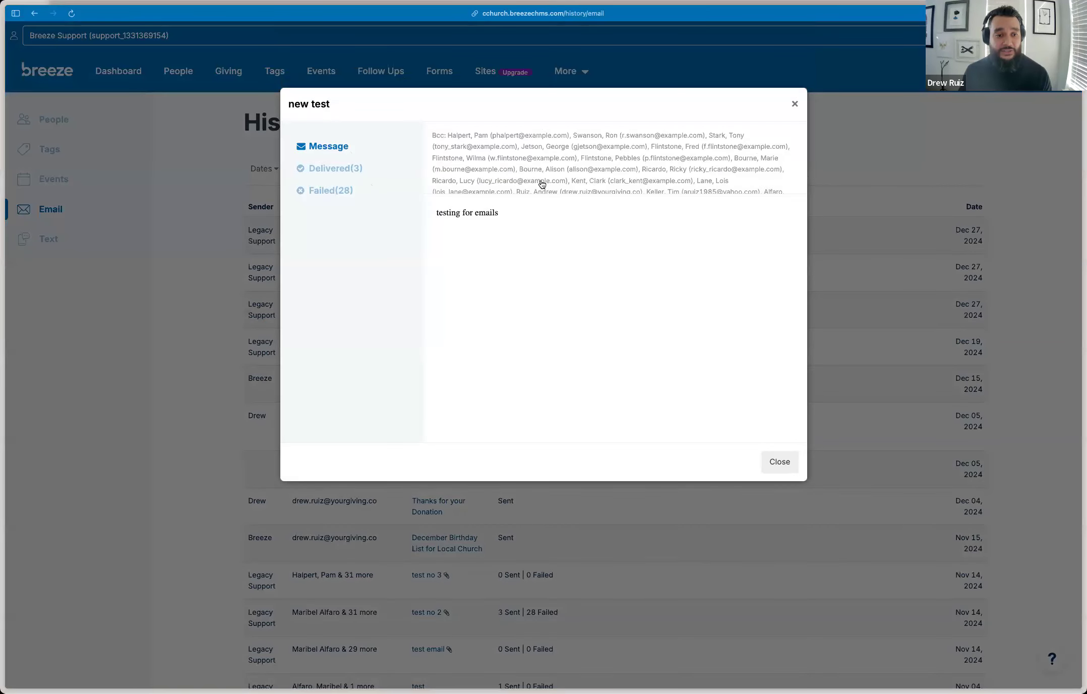
click(344, 169)
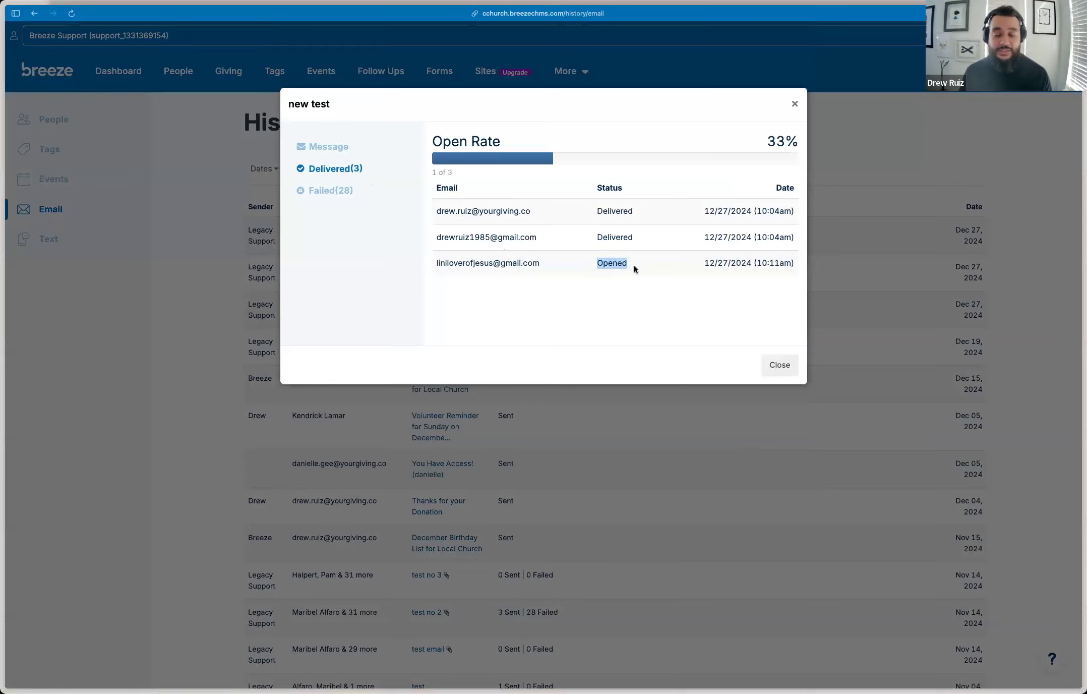
click(342, 192)
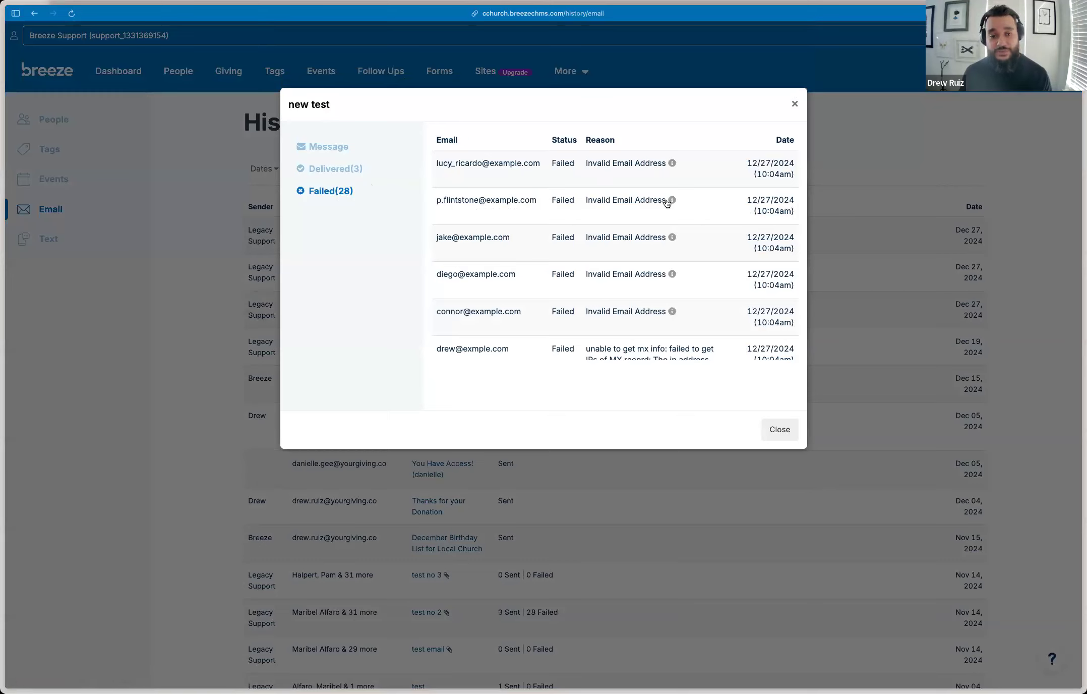
scroll(635, 236, down, 5)
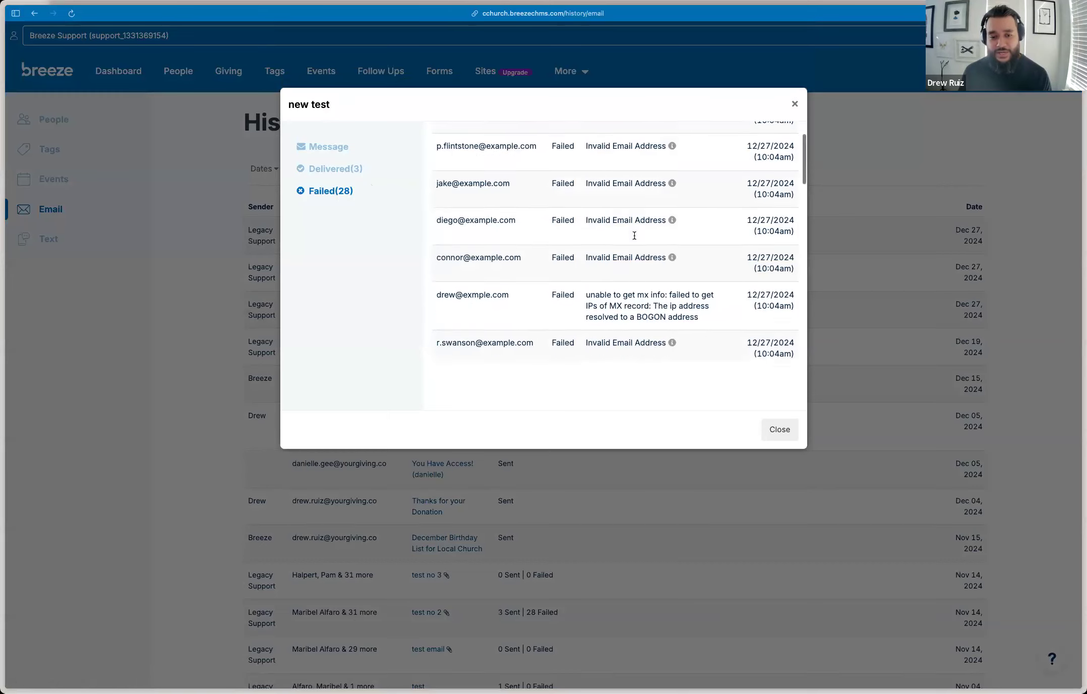
scroll(616, 243, down, 5)
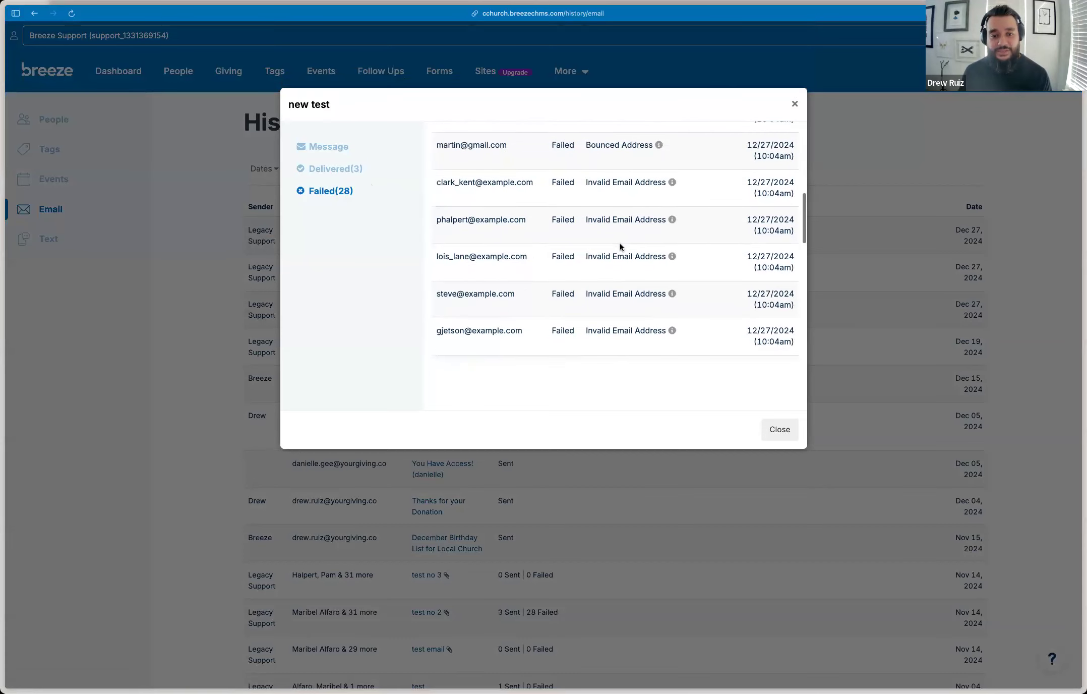
click(763, 426)
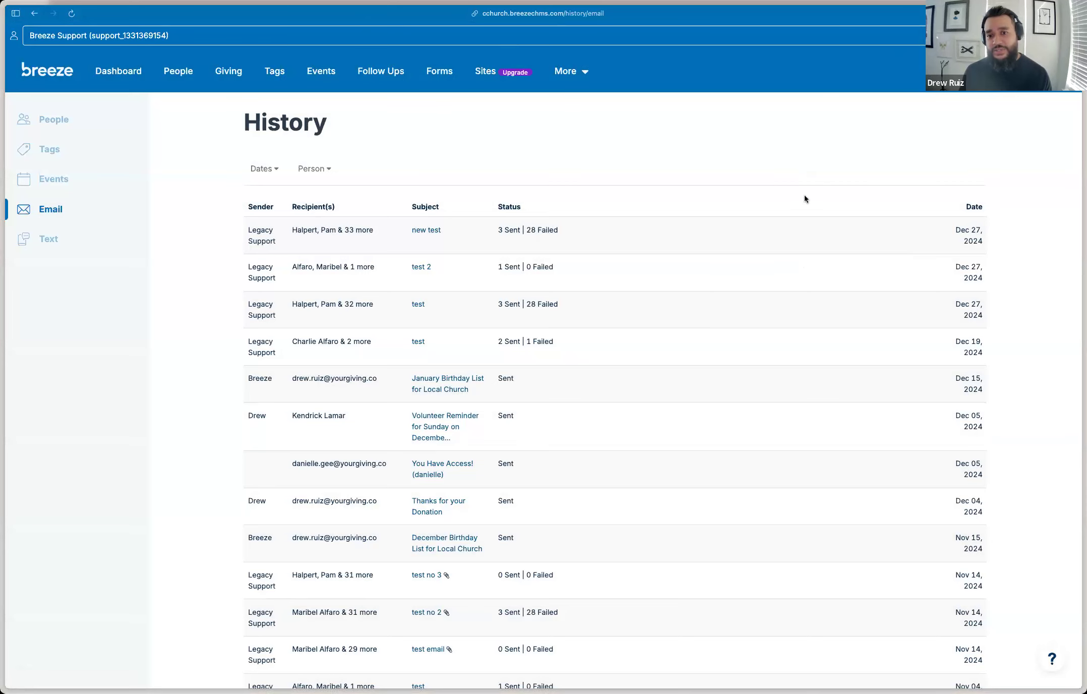
scroll(804, 196, down, 2)
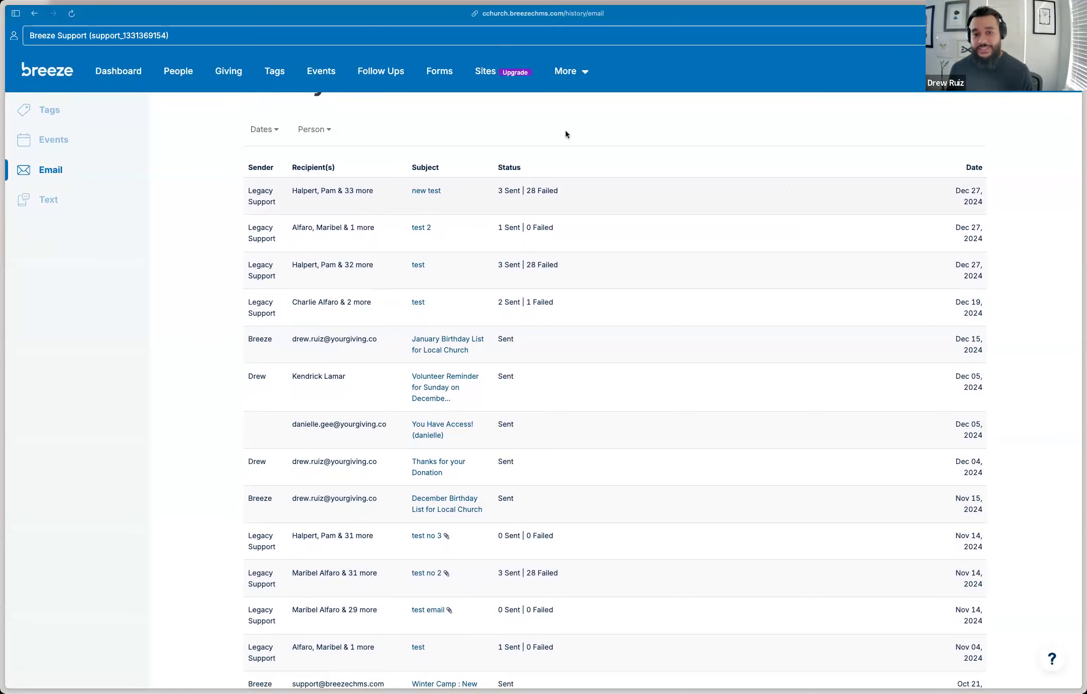
scroll(580, 221, up, 2)
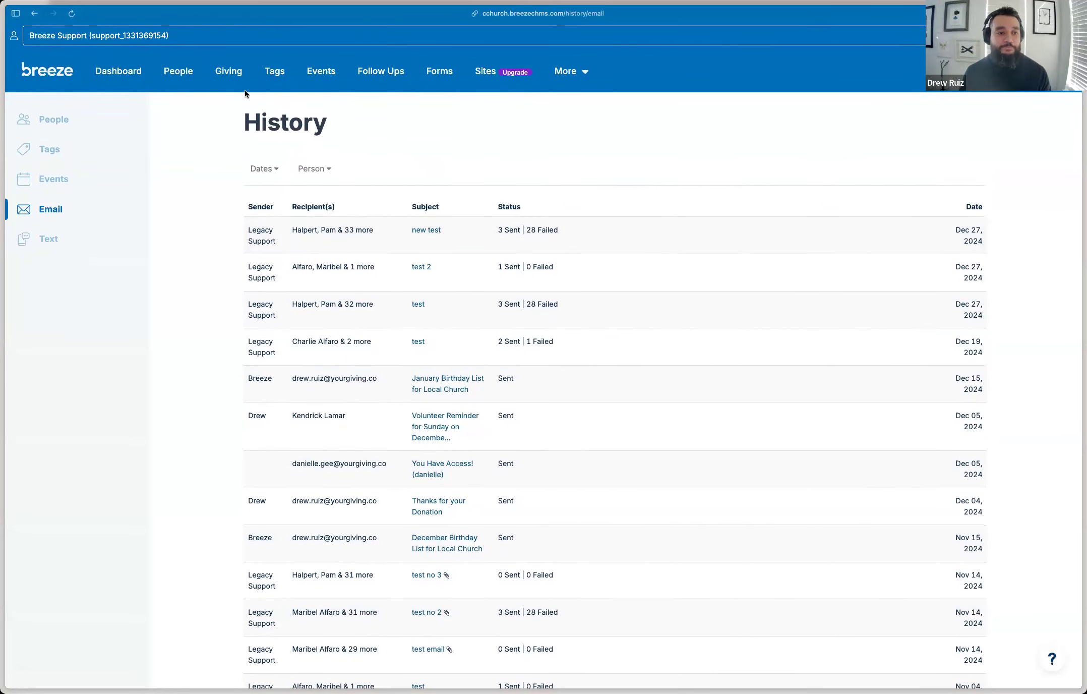
click(225, 84)
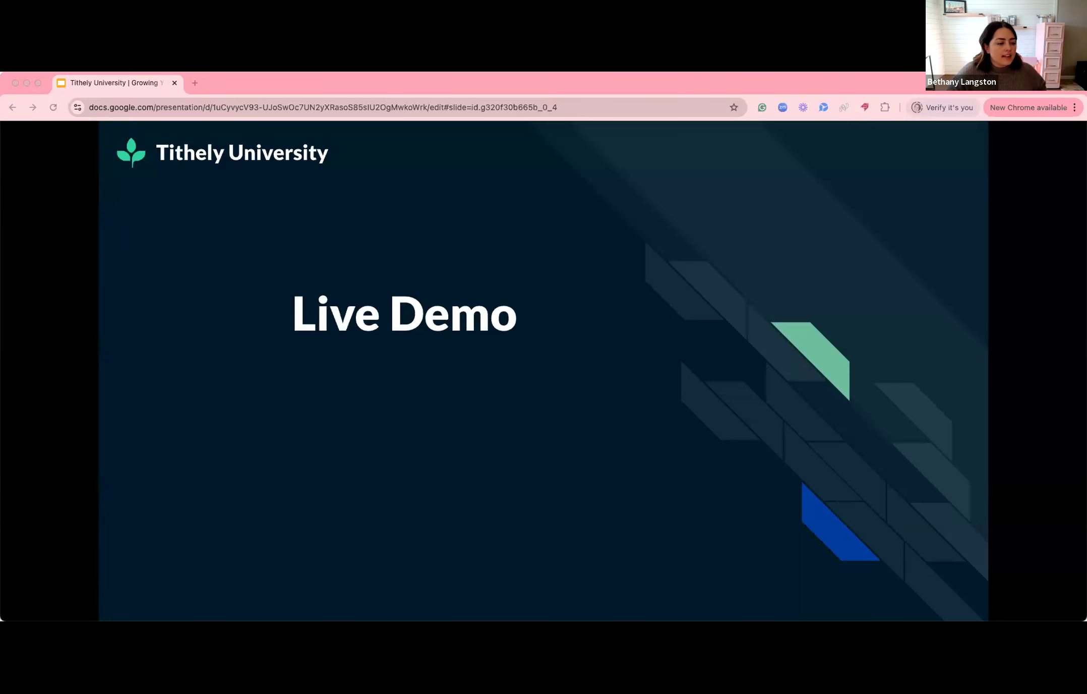
click(958, 464)
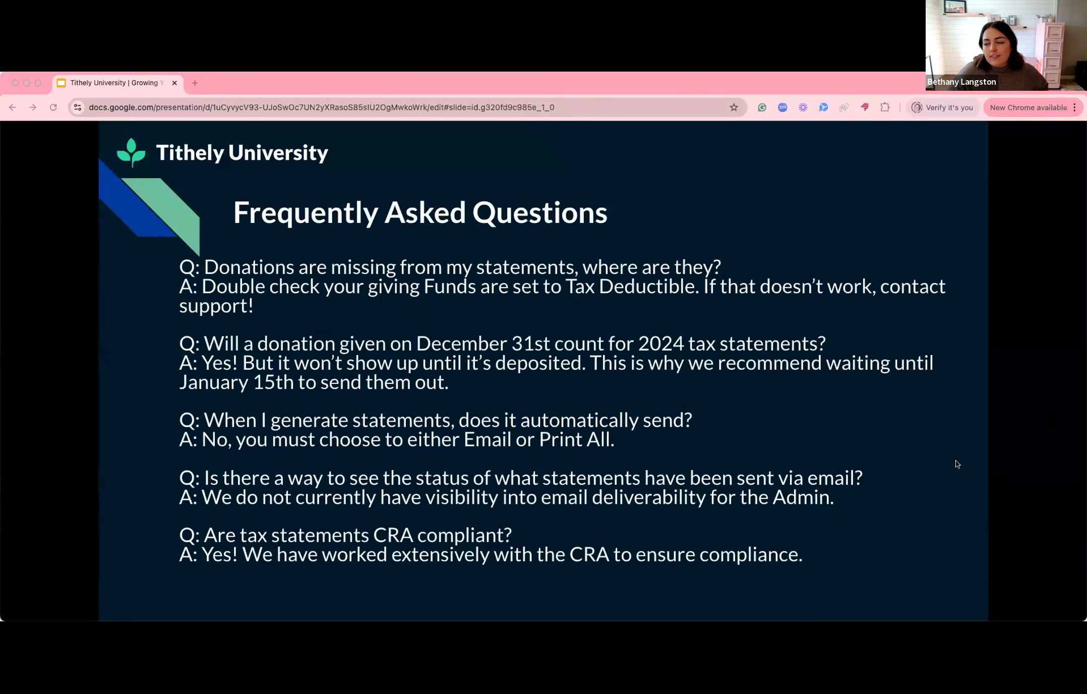